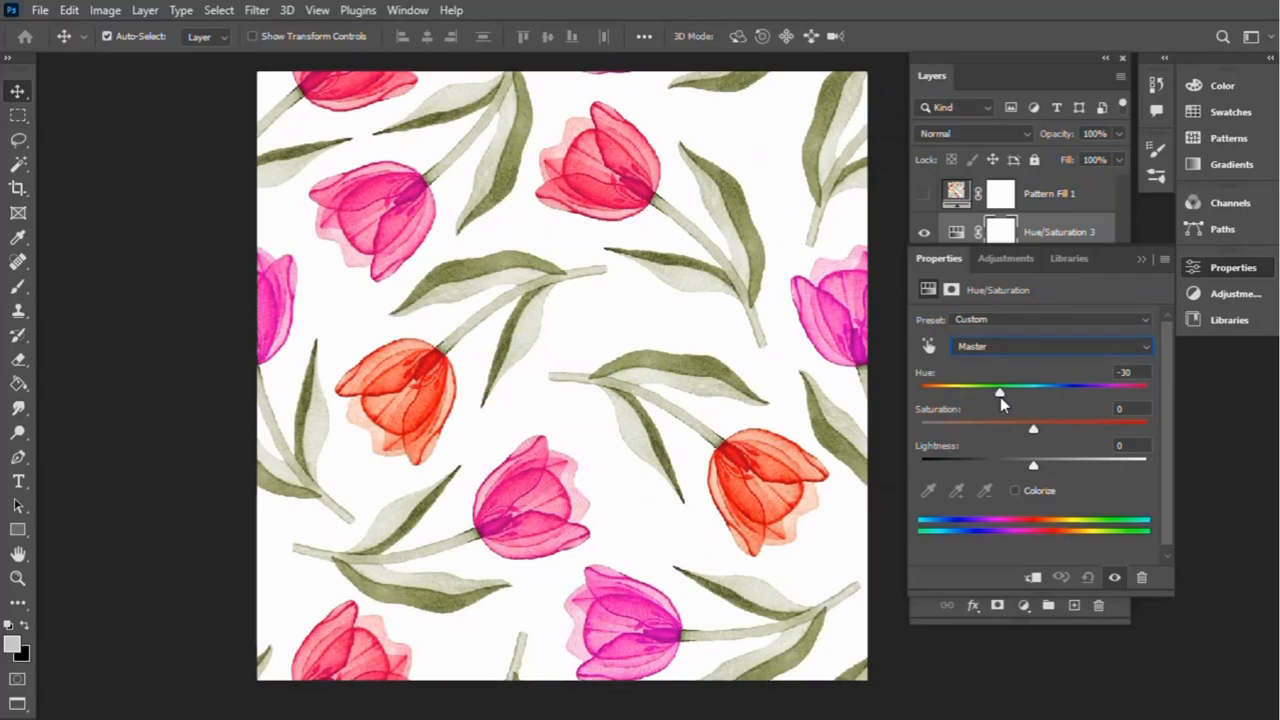
Step: Recolour the tulip pattern by shifting the master hue and reducing the Greens saturation in the Hue/Saturation 3 adjustment
left_click_drag(1000, 397, 1090, 389)
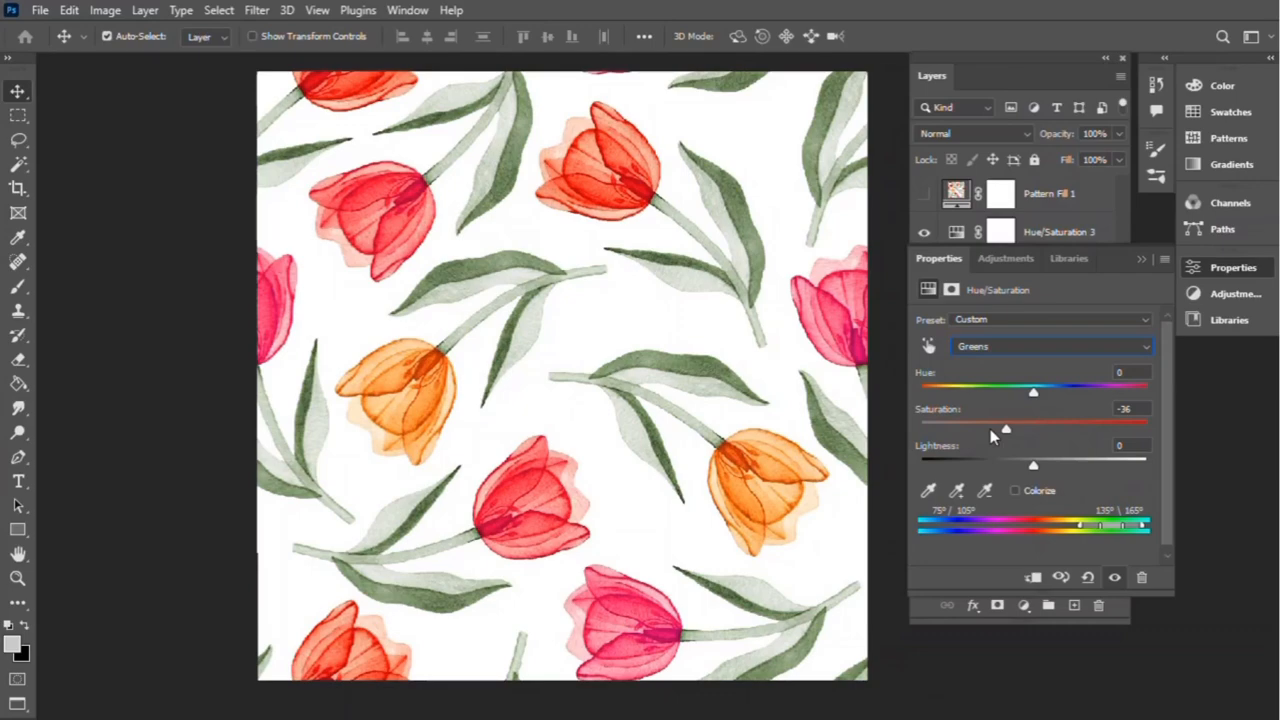
left_click_drag(990, 429, 997, 394)
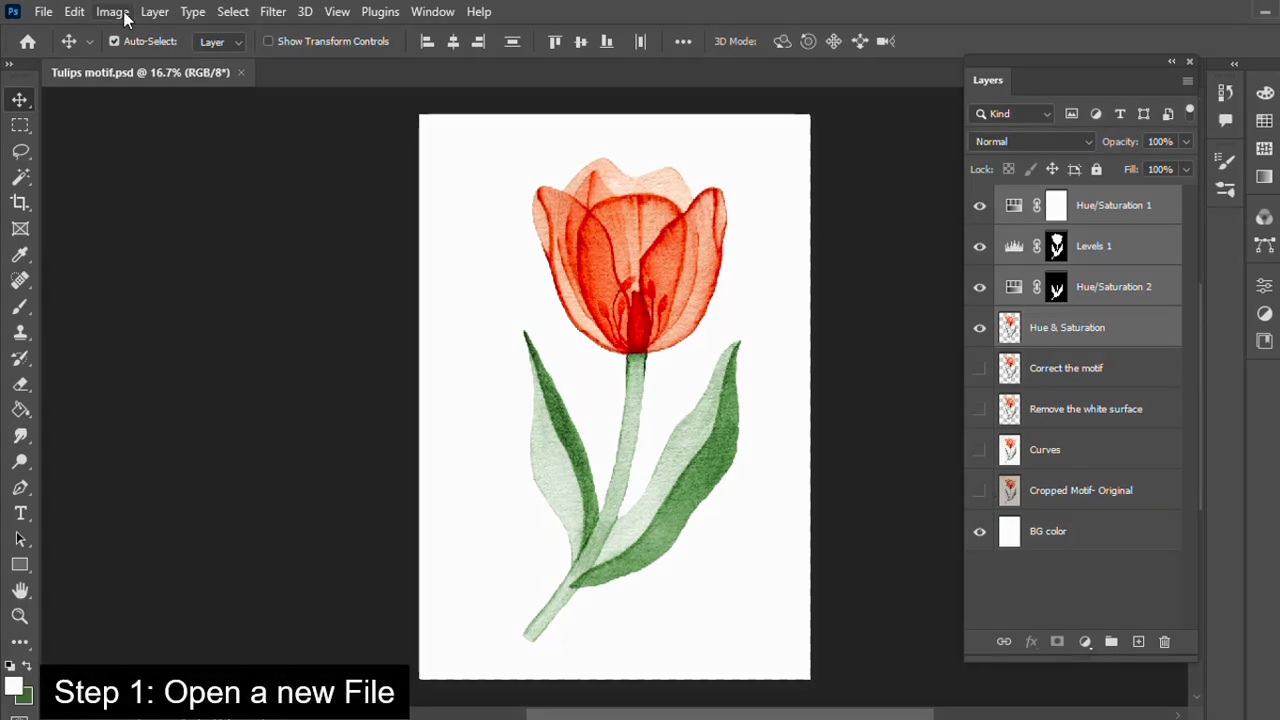
Step: Create a new 12 x 12 inch document at 300 pixels/inch in RGB Color with a transparent background
left_click(44, 12)
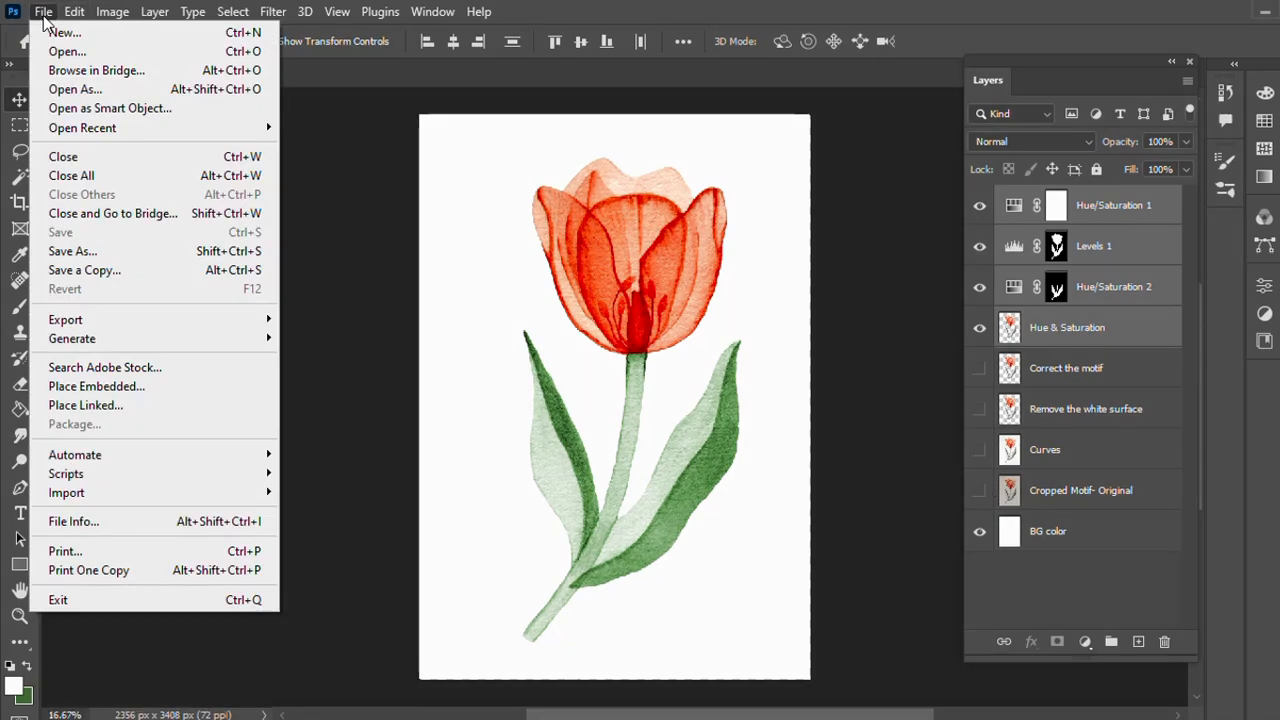
left_click(52, 29)
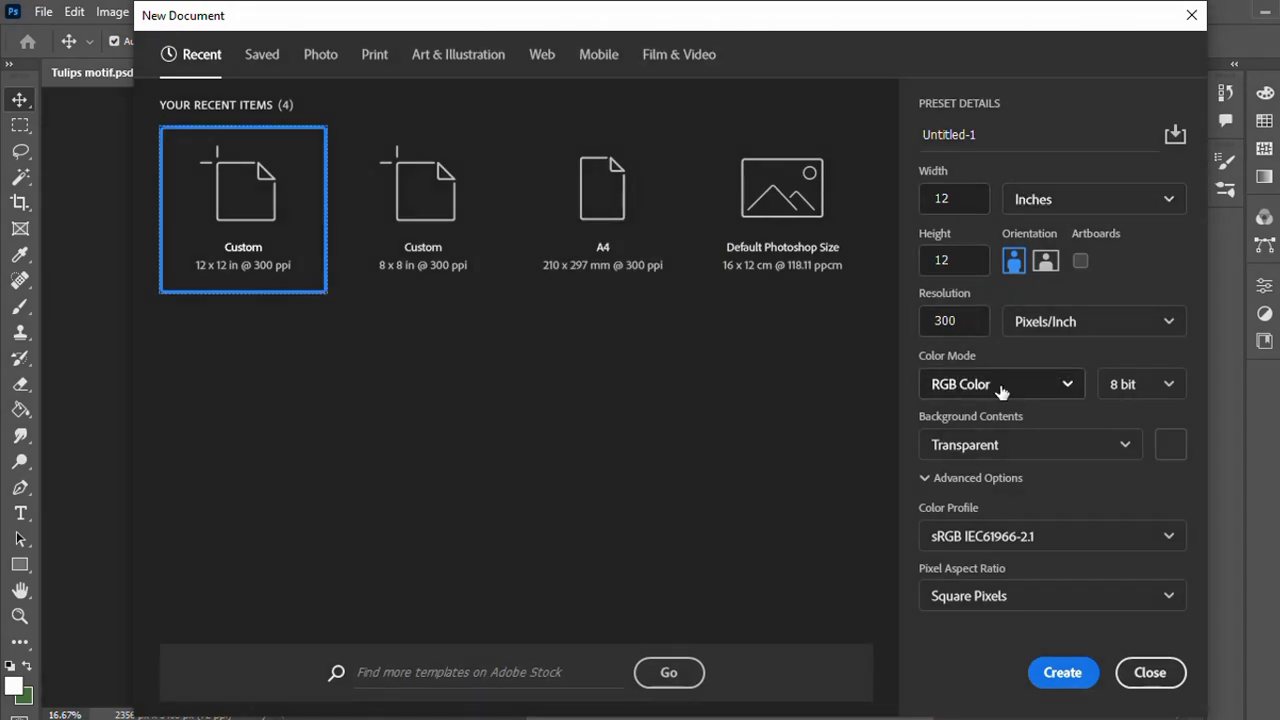
left_click(1064, 679)
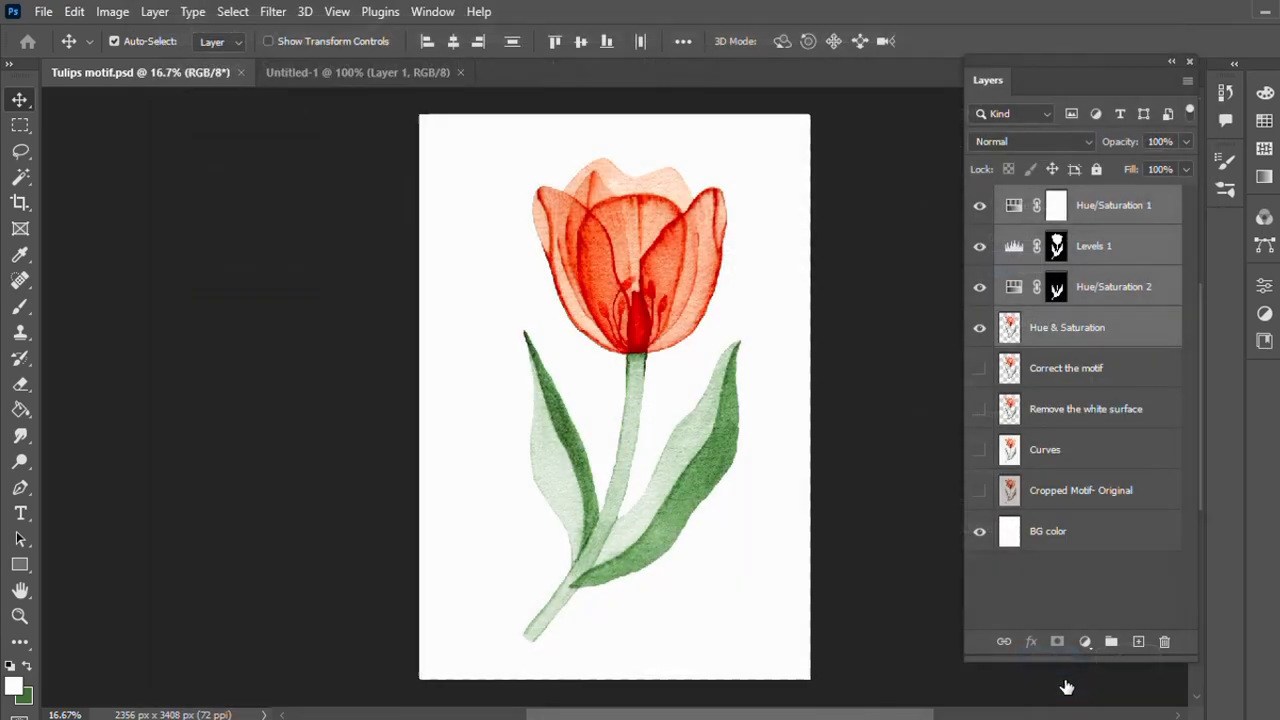
Step: Copy the selected tulip motif and adjustment layers from Tulips motif.psd into the new document and place the tulip near the canvas centre
left_click(162, 68)
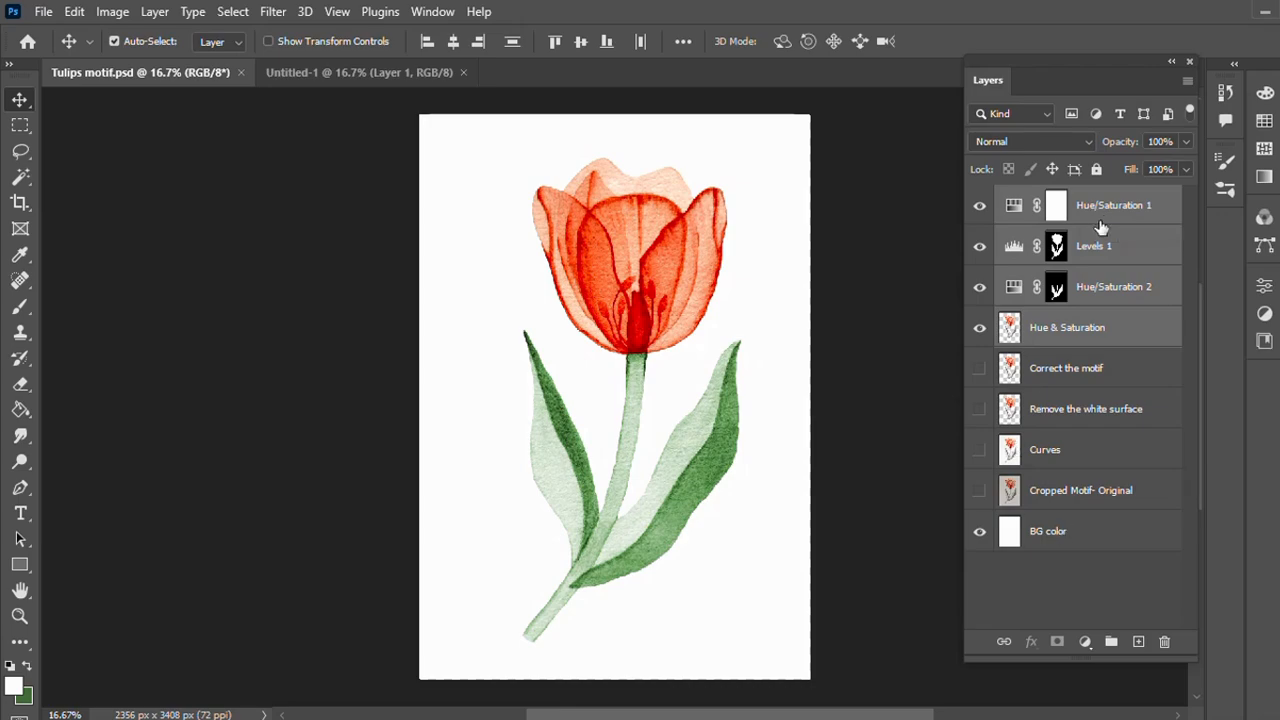
left_click_drag(1100, 224, 696, 333)
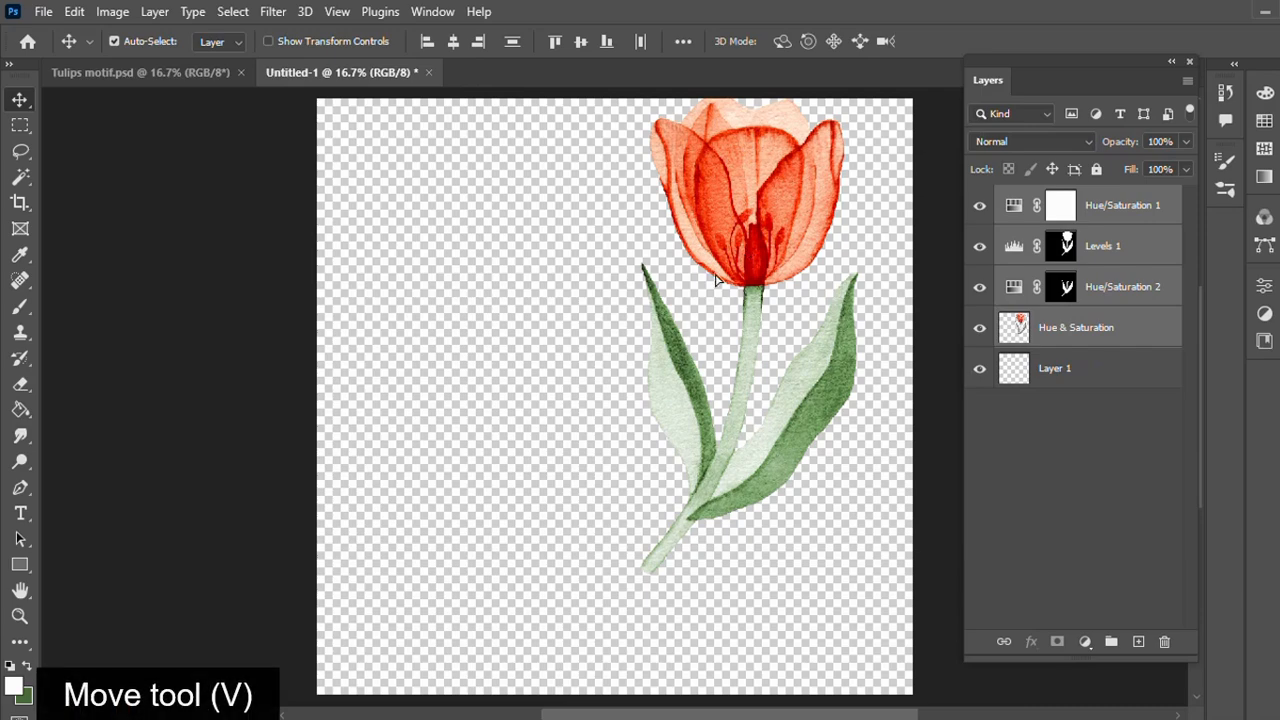
left_click_drag(741, 250, 640, 305)
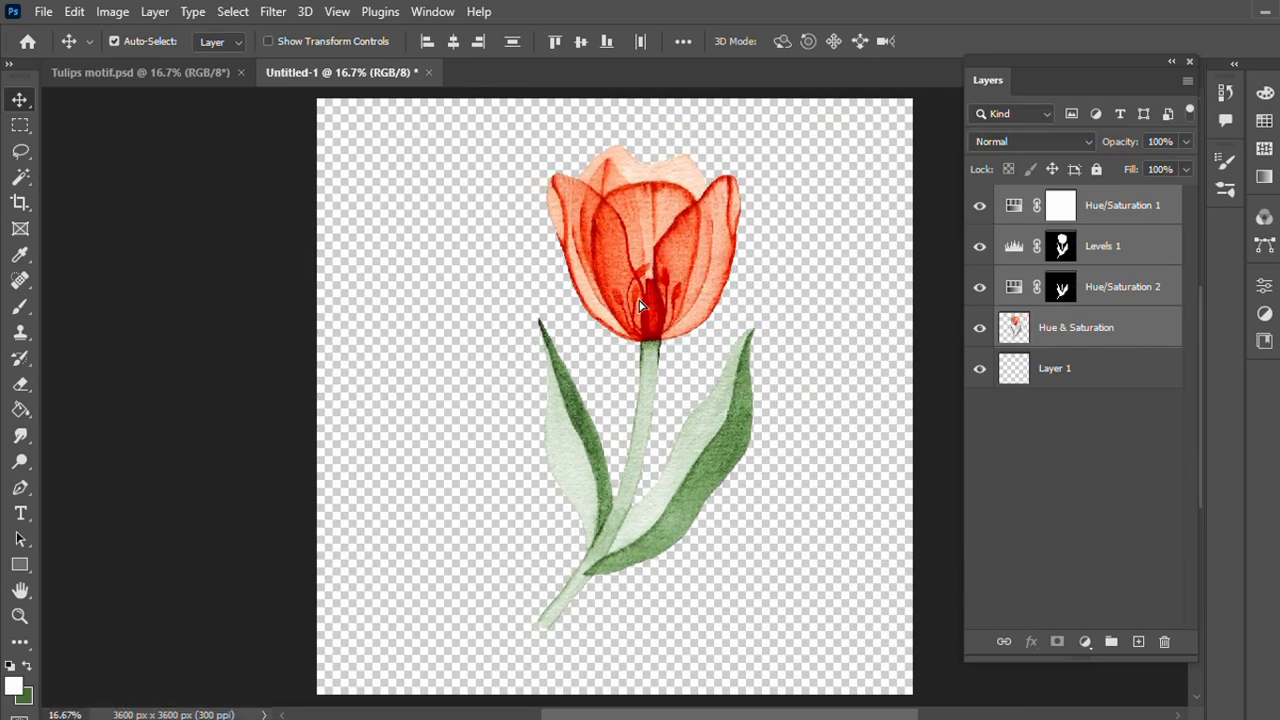
Step: Convert the four tulip layers into one smart object and delete the empty Layer 1
right_click(1087, 337)
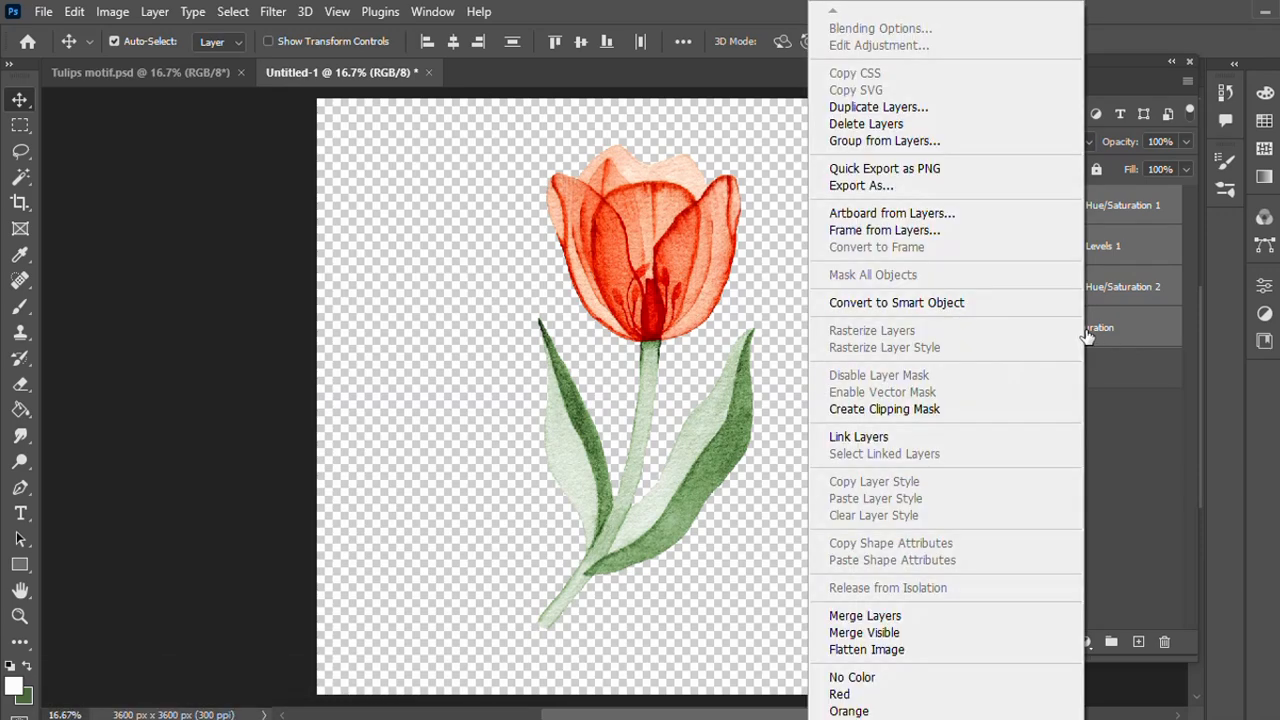
left_click(922, 308)
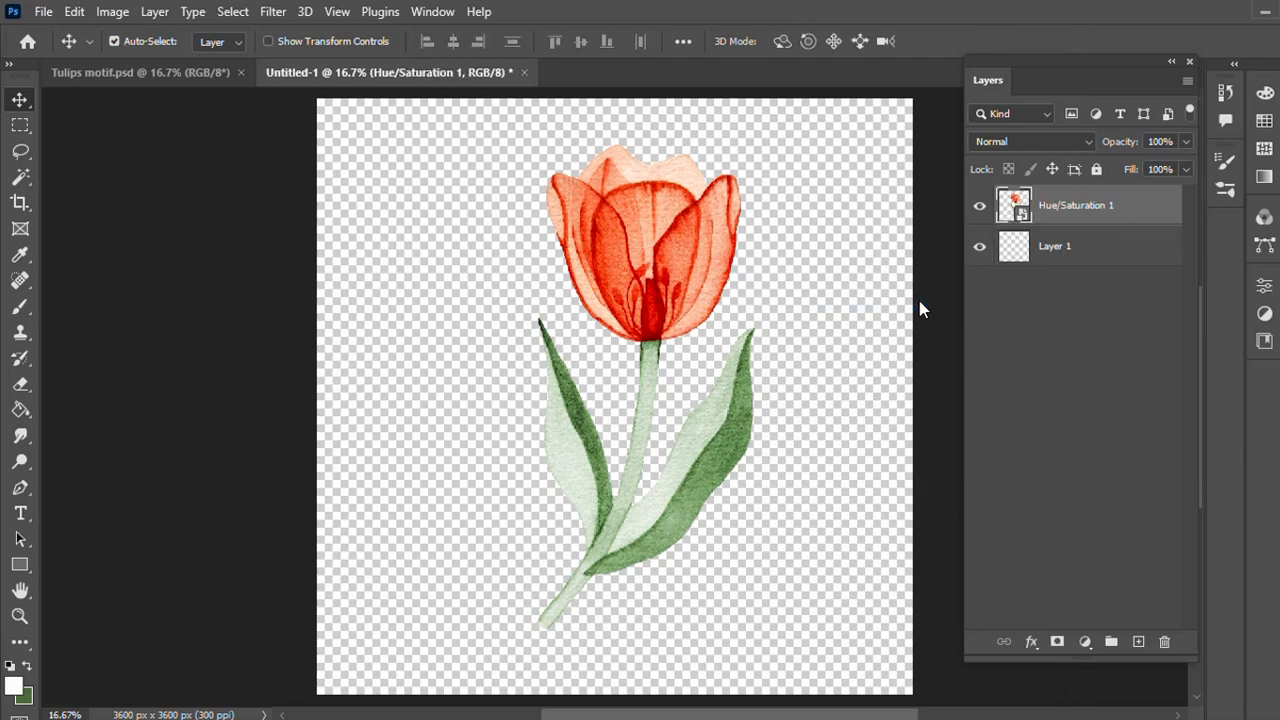
left_click(1058, 252)
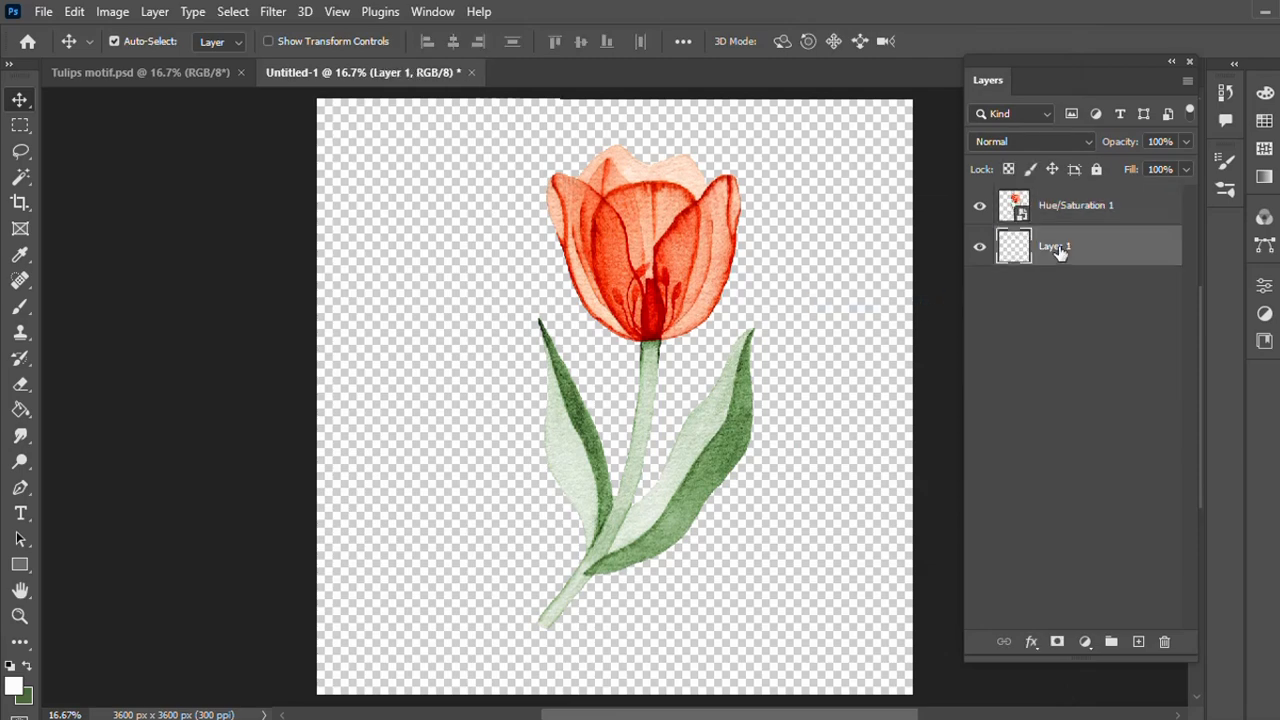
left_click(1164, 641)
left_click(585, 289)
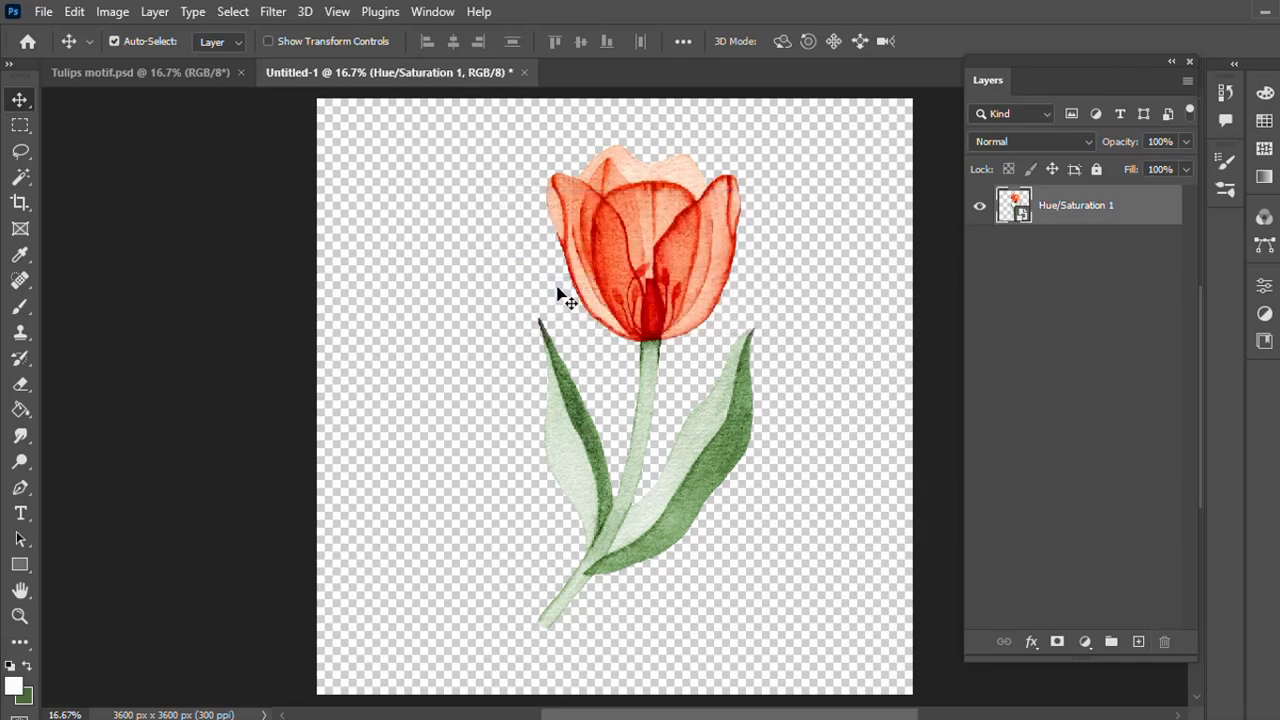
Step: Scale the tulip down to about 60% and move it to the centre of the canvas
key("ctrl+t")
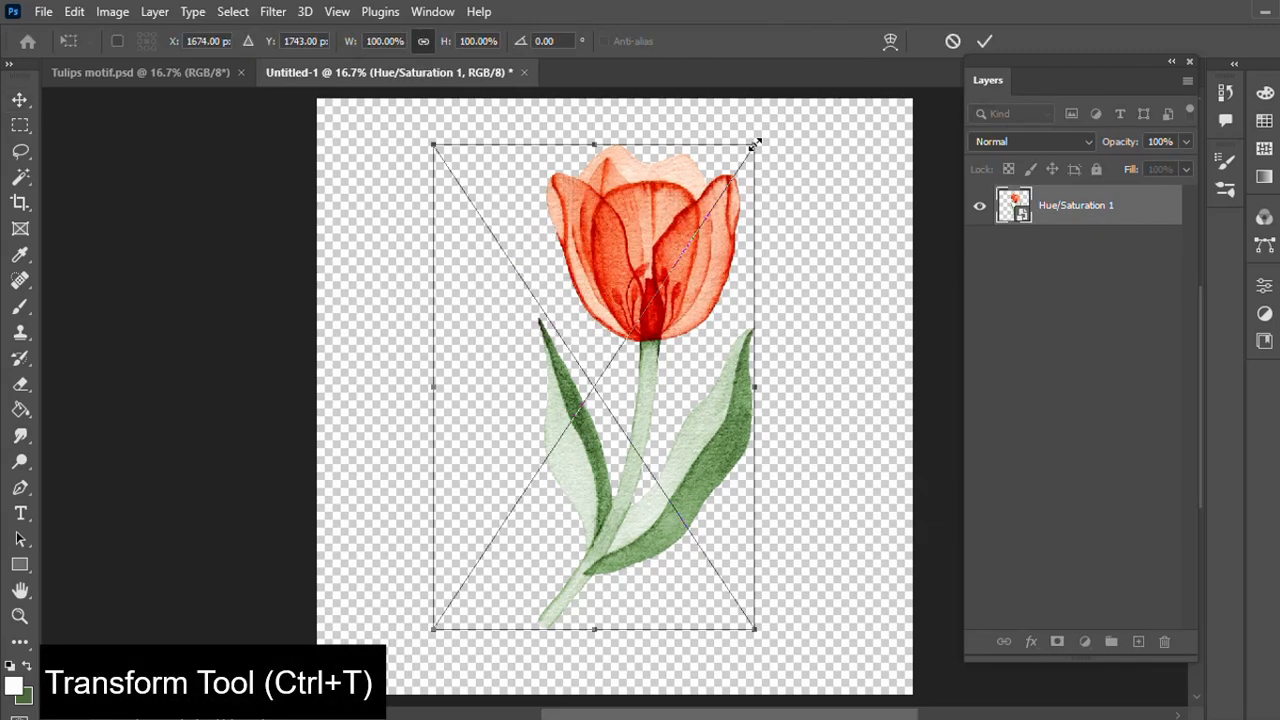
left_click_drag(751, 140, 625, 340)
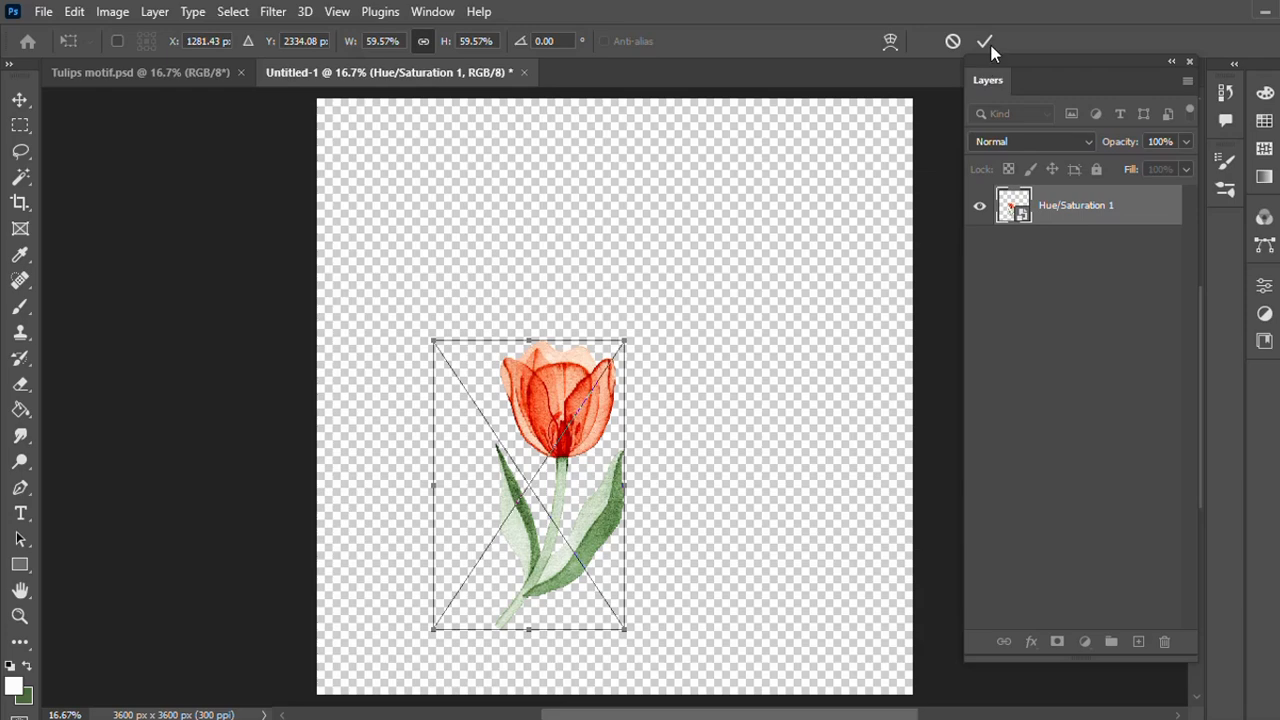
left_click(987, 41)
left_click_drag(598, 404, 650, 320)
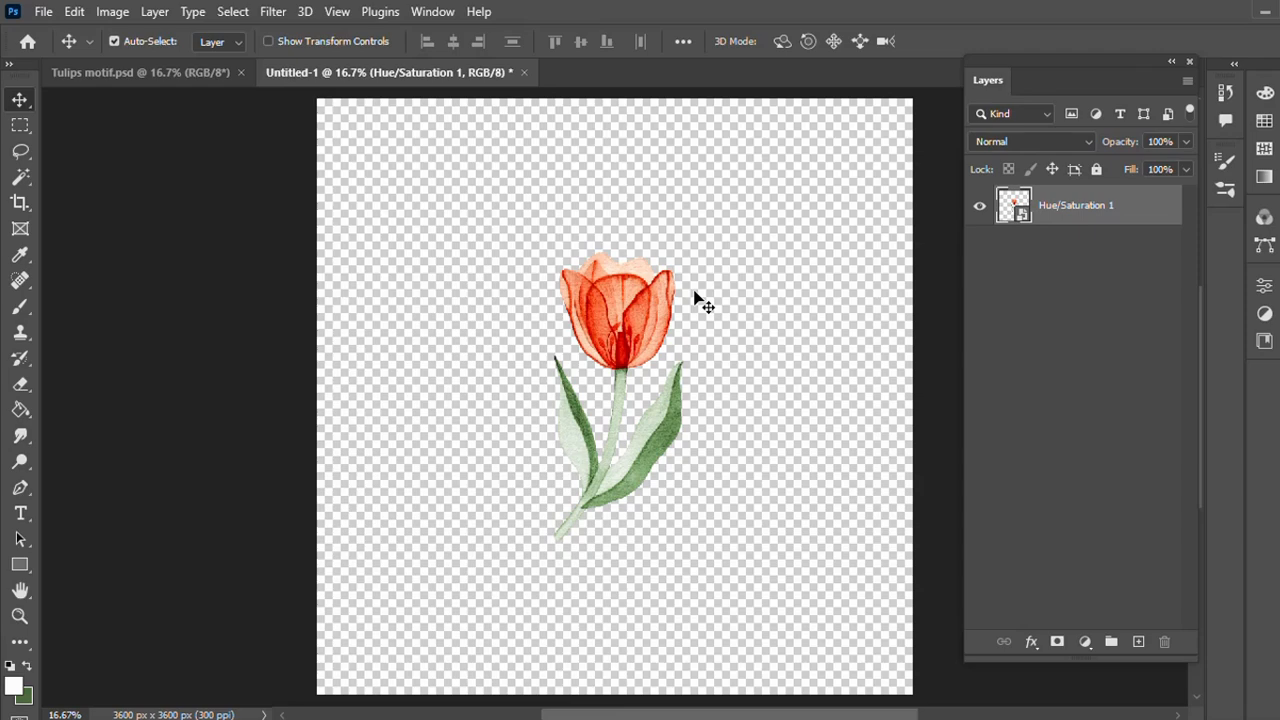
Step: Duplicate the tulip smart object layer
key("ctrl+plus")
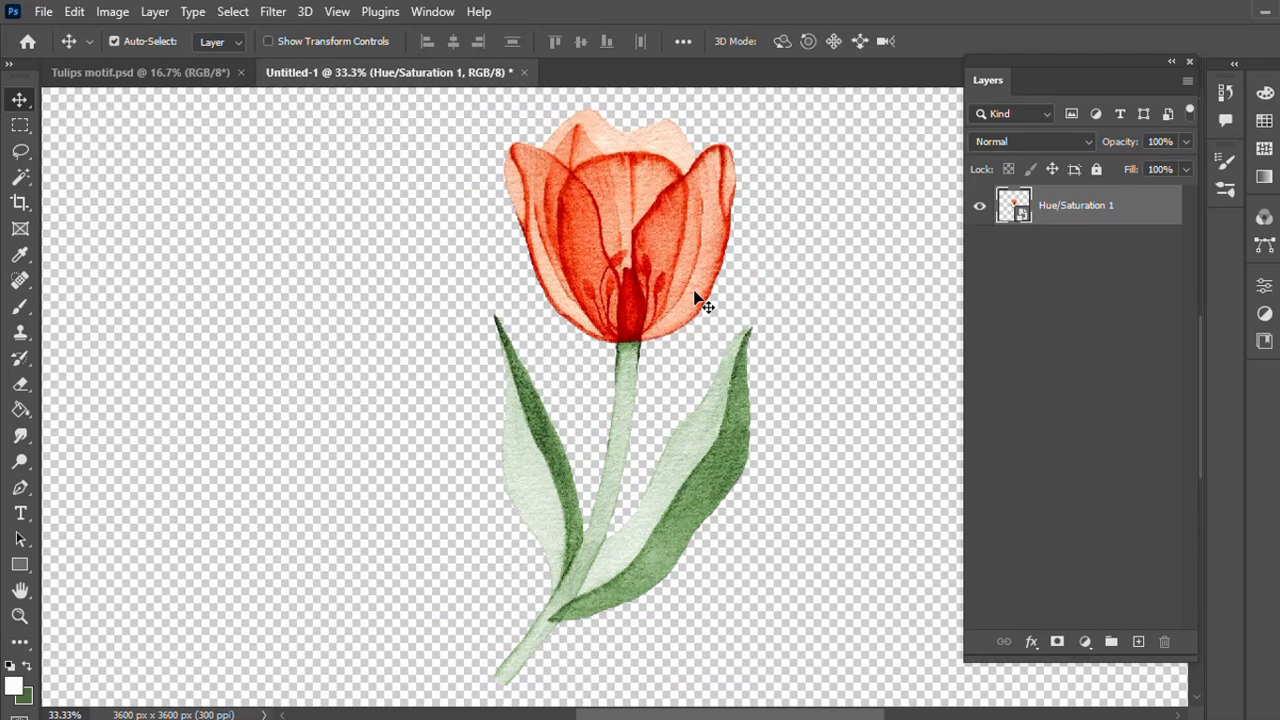
key("h")
left_click_drag(725, 252, 688, 367)
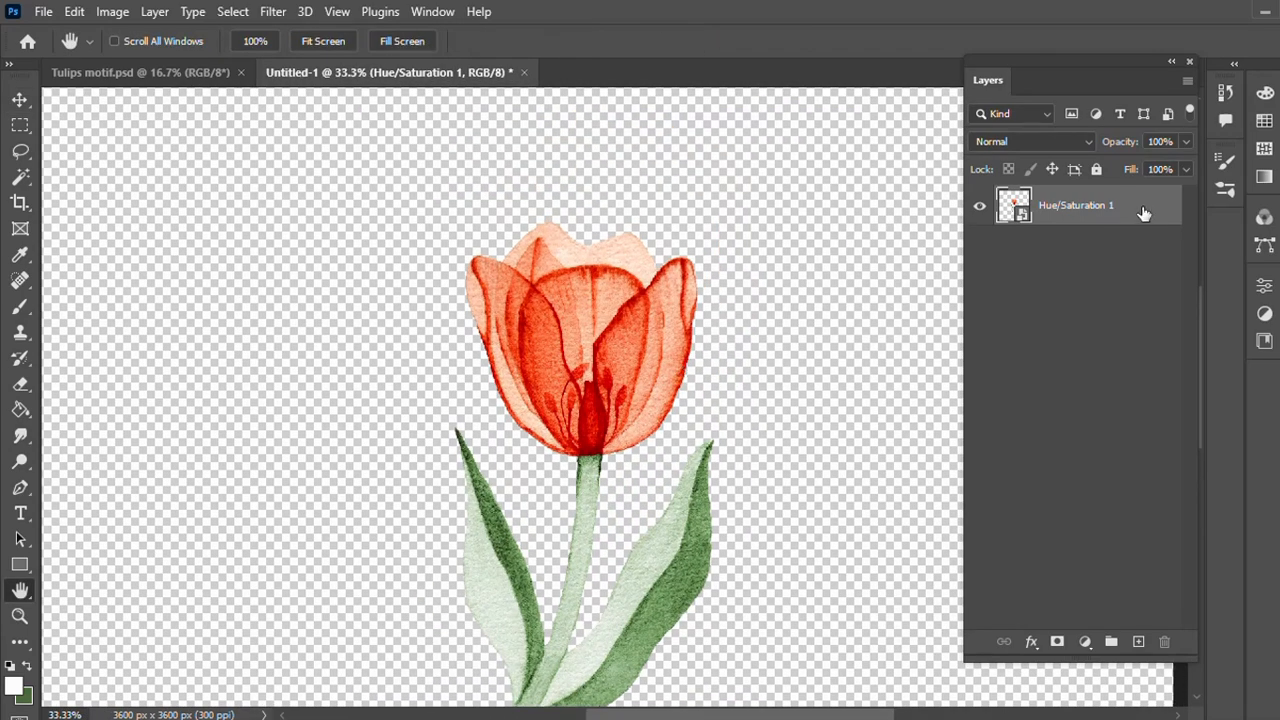
key("ctrl+plus")
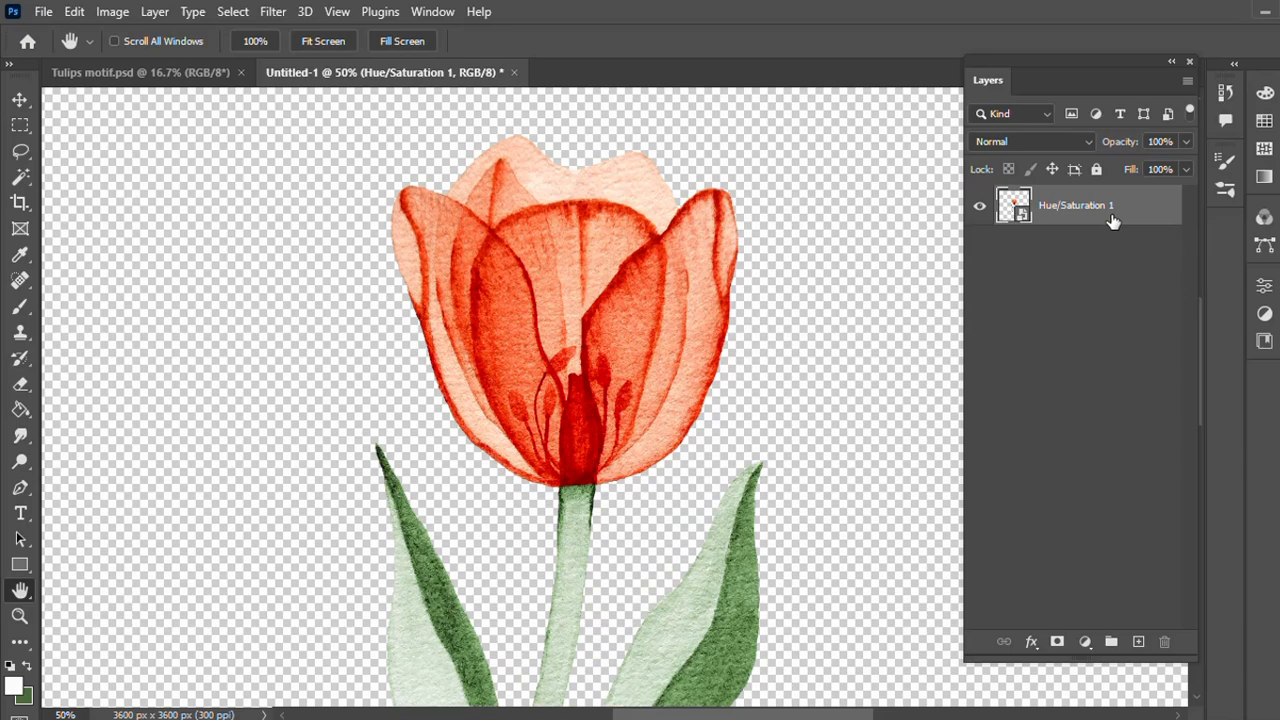
key("ctrl+j")
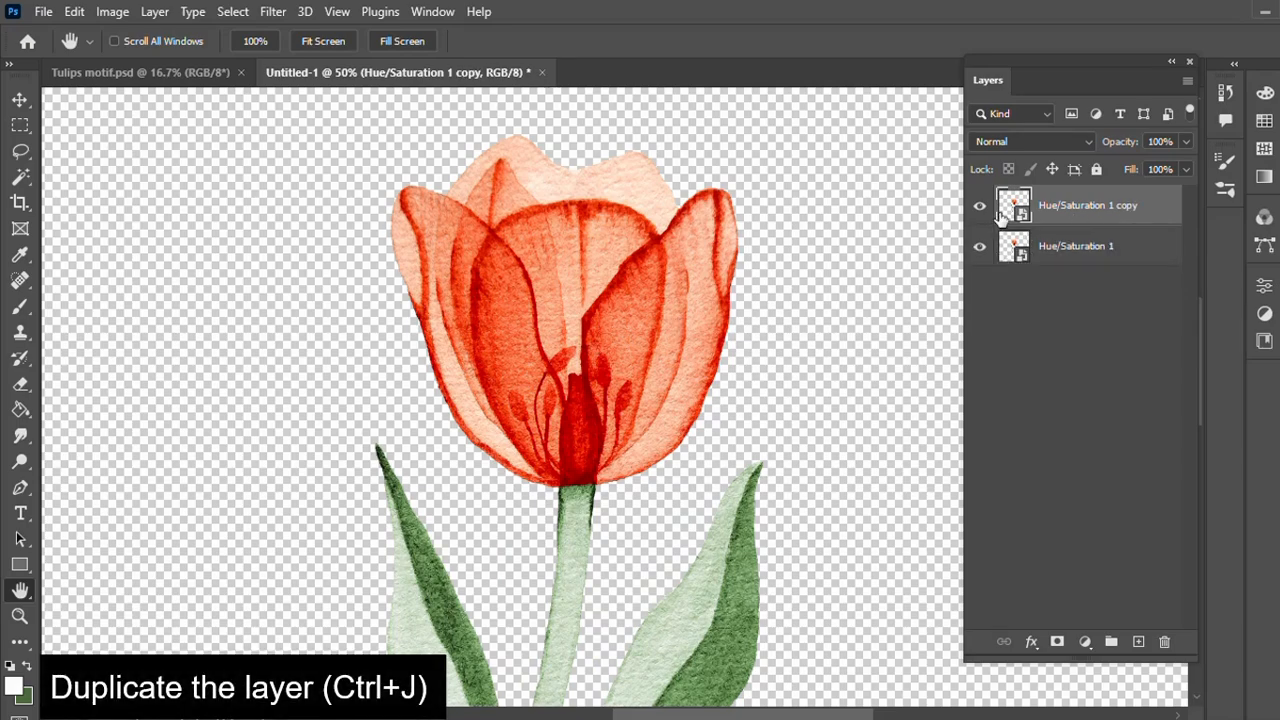
Step: Select the flower head with the Lasso tool and refine the selection edge where the petals meet the stem
left_click(19, 151)
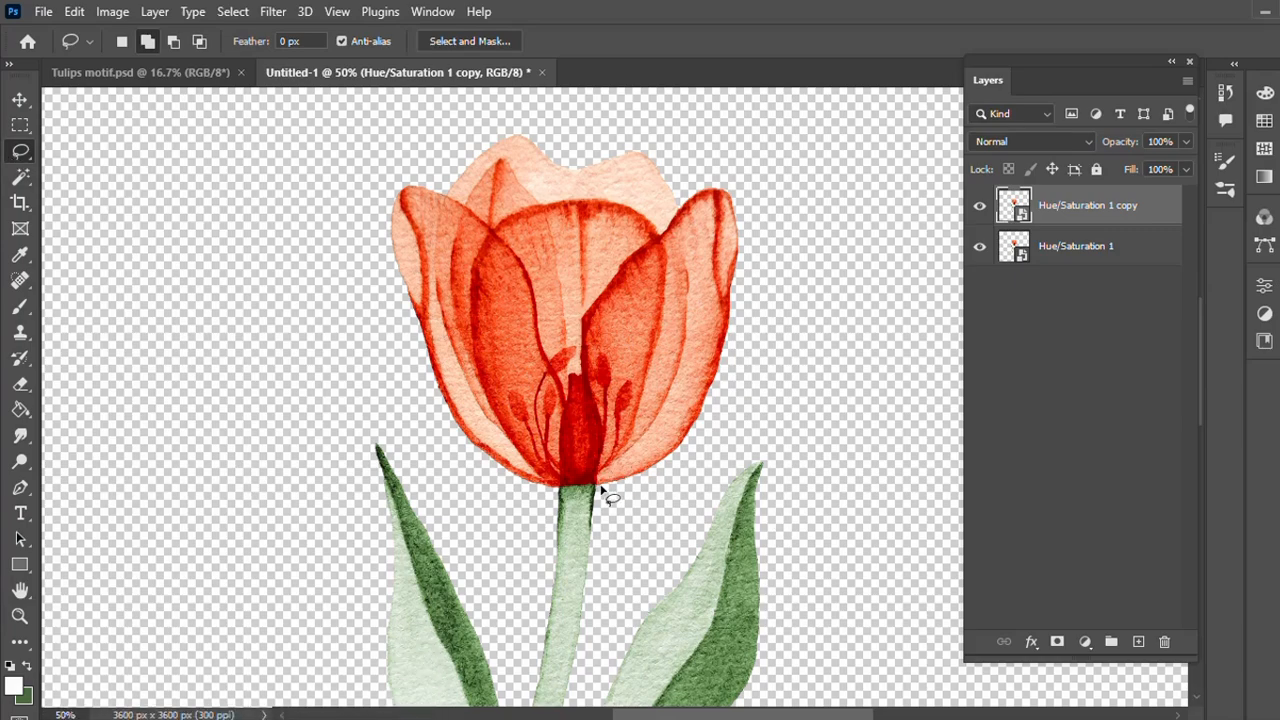
mouse_move(565, 490)
left_mouse_down()
mouse_move(443, 455)
mouse_move(357, 329)
mouse_move(384, 160)
mouse_move(483, 105)
mouse_move(671, 121)
mouse_move(772, 207)
mouse_move(771, 337)
mouse_move(714, 448)
mouse_move(601, 491)
left_mouse_up()
key("ctrl+plus")
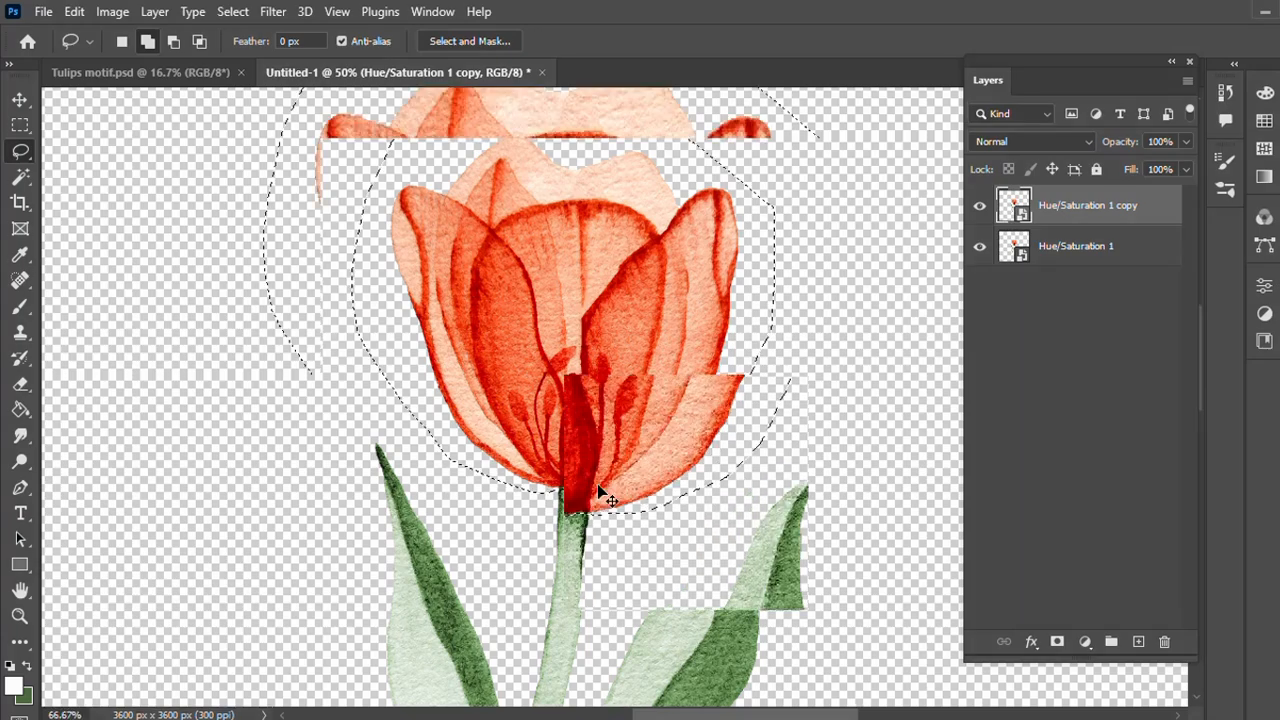
key("ctrl+plus")
key("space")
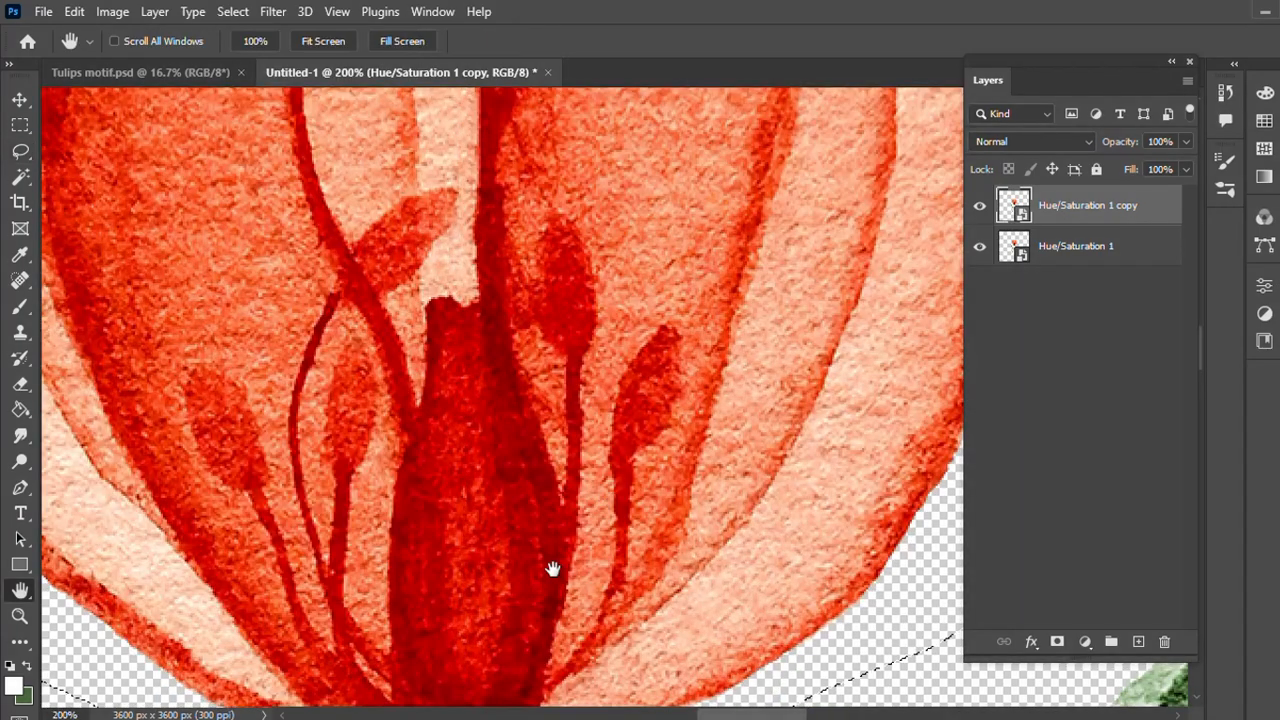
left_click_drag(551, 569, 516, 204)
scroll(500, 323, "down", 5)
left_click_drag(500, 323, 569, 289)
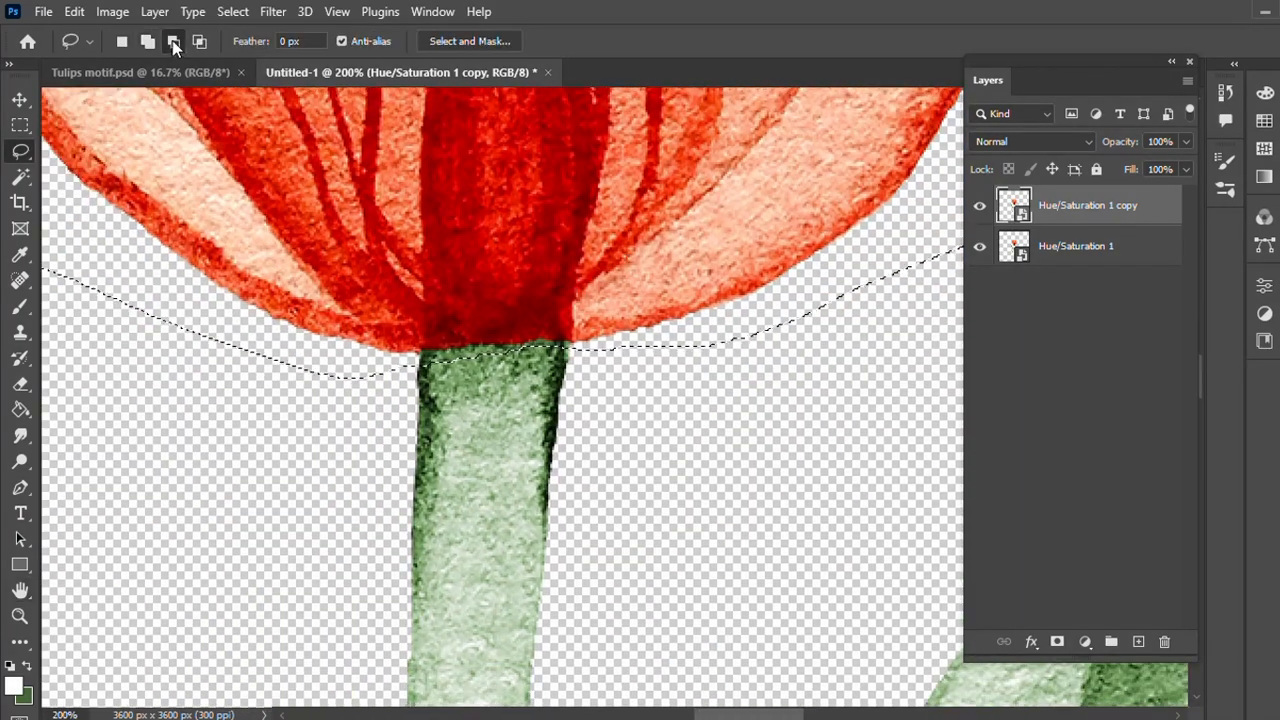
scroll(580, 371, "up", 4)
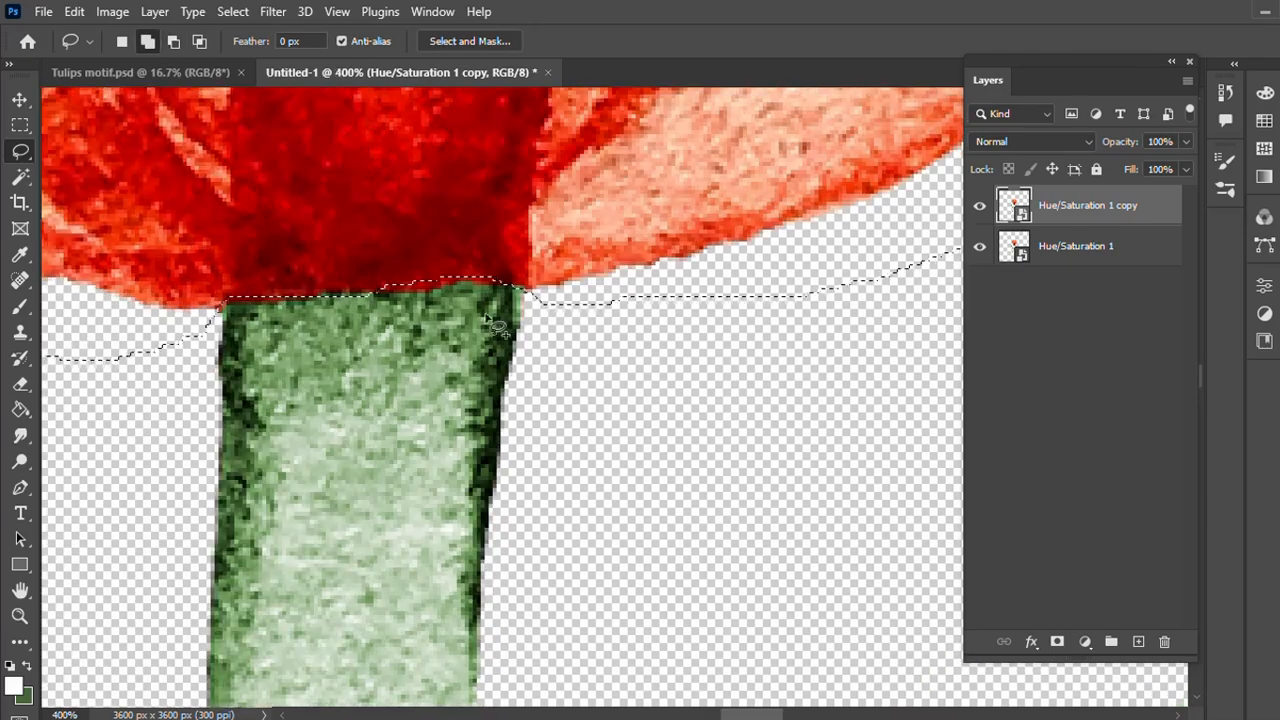
key("shift")
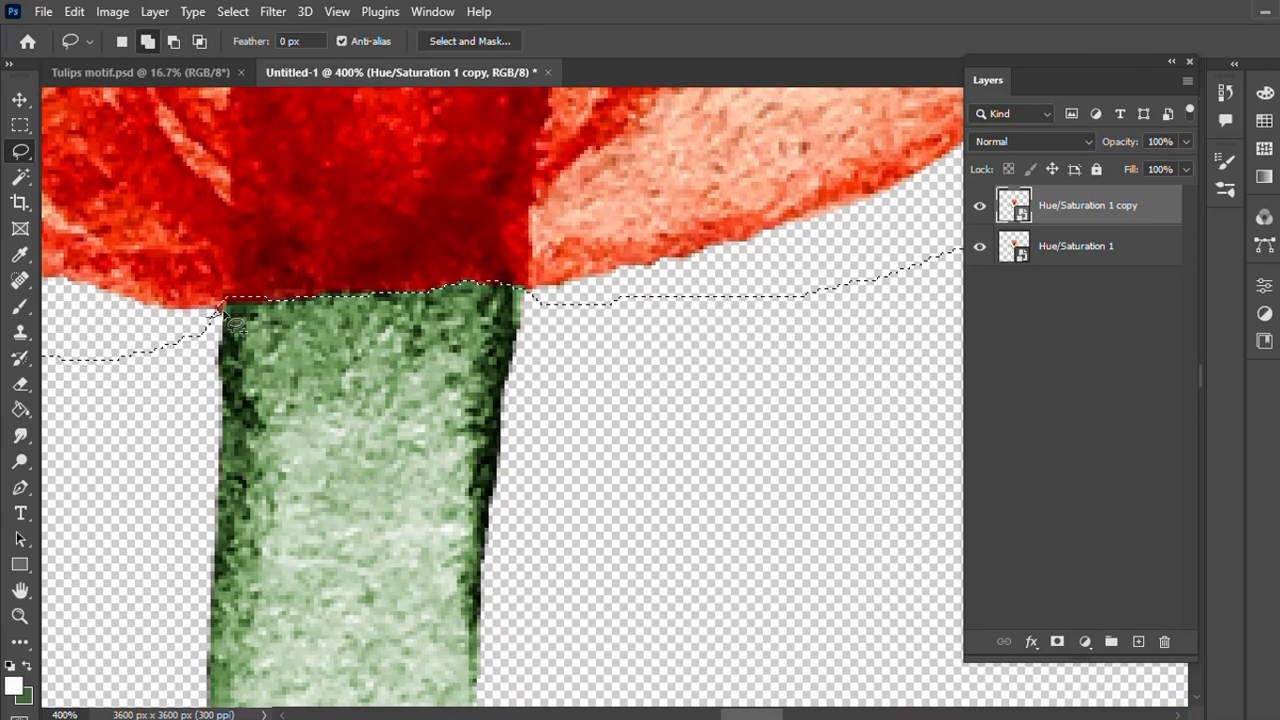
left_click_drag(286, 298, 216, 312)
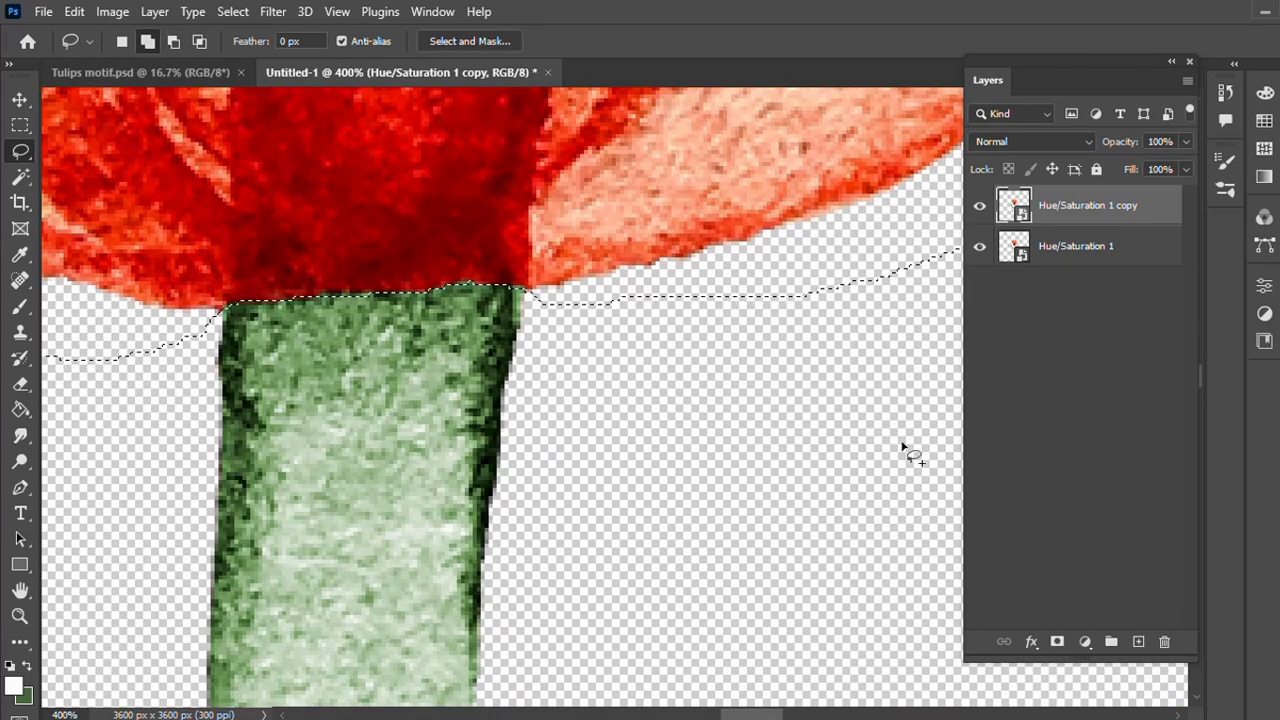
Step: Add a Hue/Saturation adjustment restricted to the selected flower head and set its hue to -19
key("ctrl+minus")
key("ctrl+minus")
key("ctrl+minus")
key("ctrl+minus")
key("ctrl+minus")
key("space")
left_click_drag(769, 217, 726, 349)
key("v")
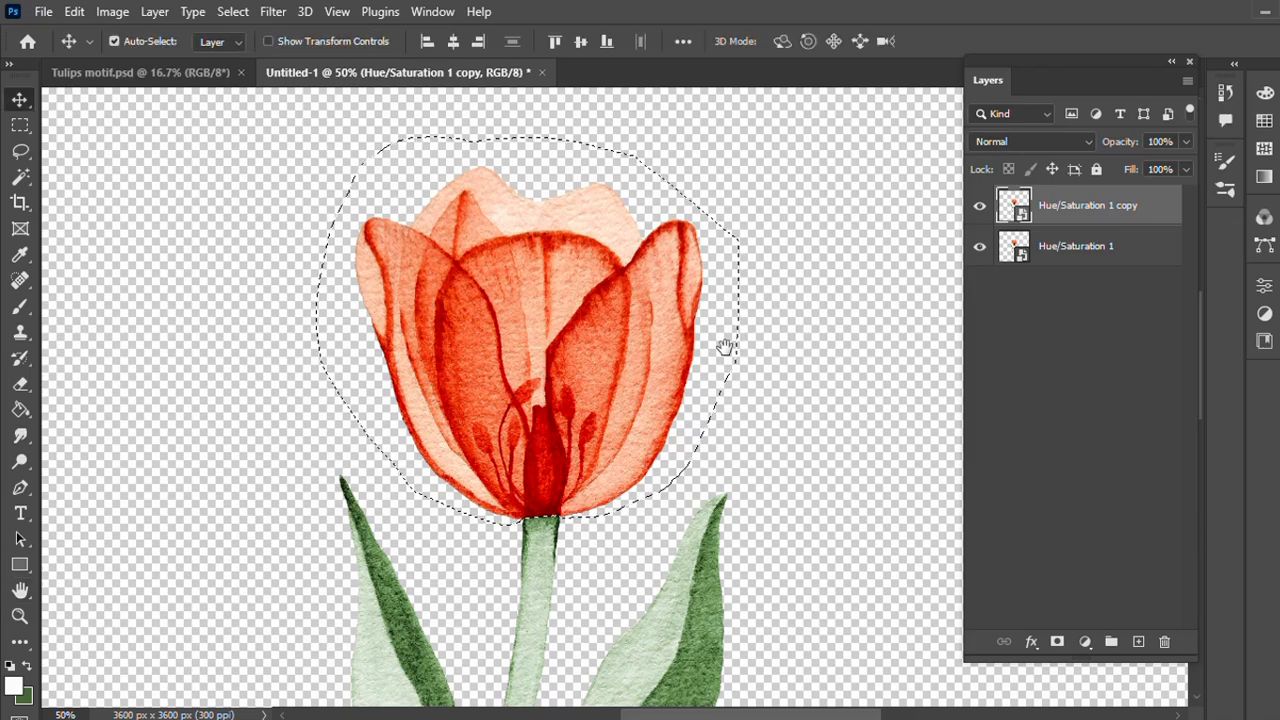
left_click(1264, 313)
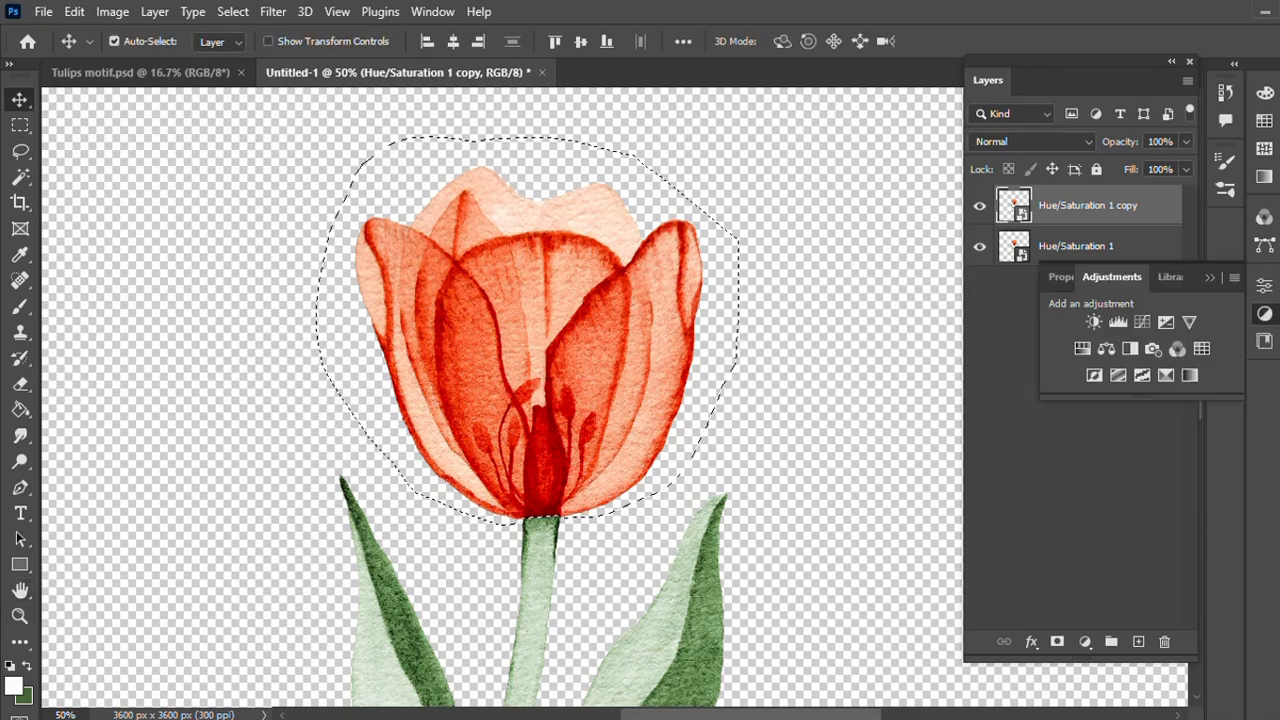
left_click(1087, 349)
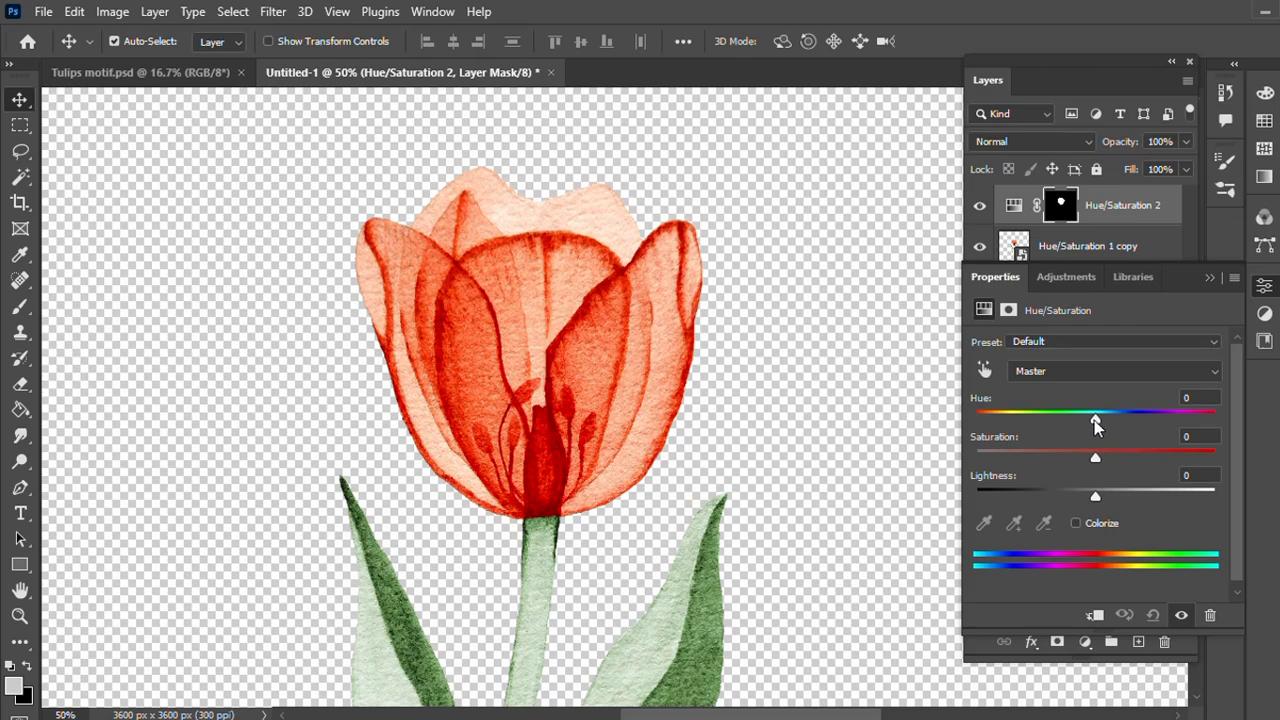
left_click_drag(1094, 420, 1073, 422)
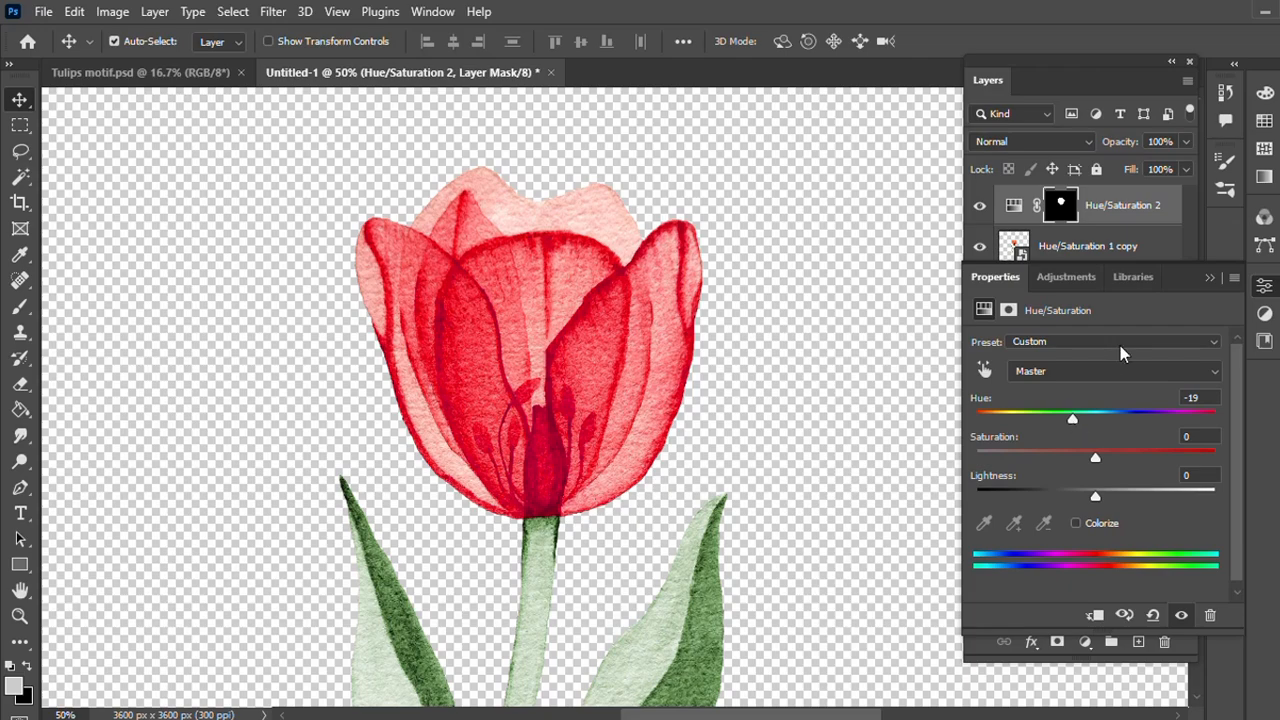
left_click(1210, 278)
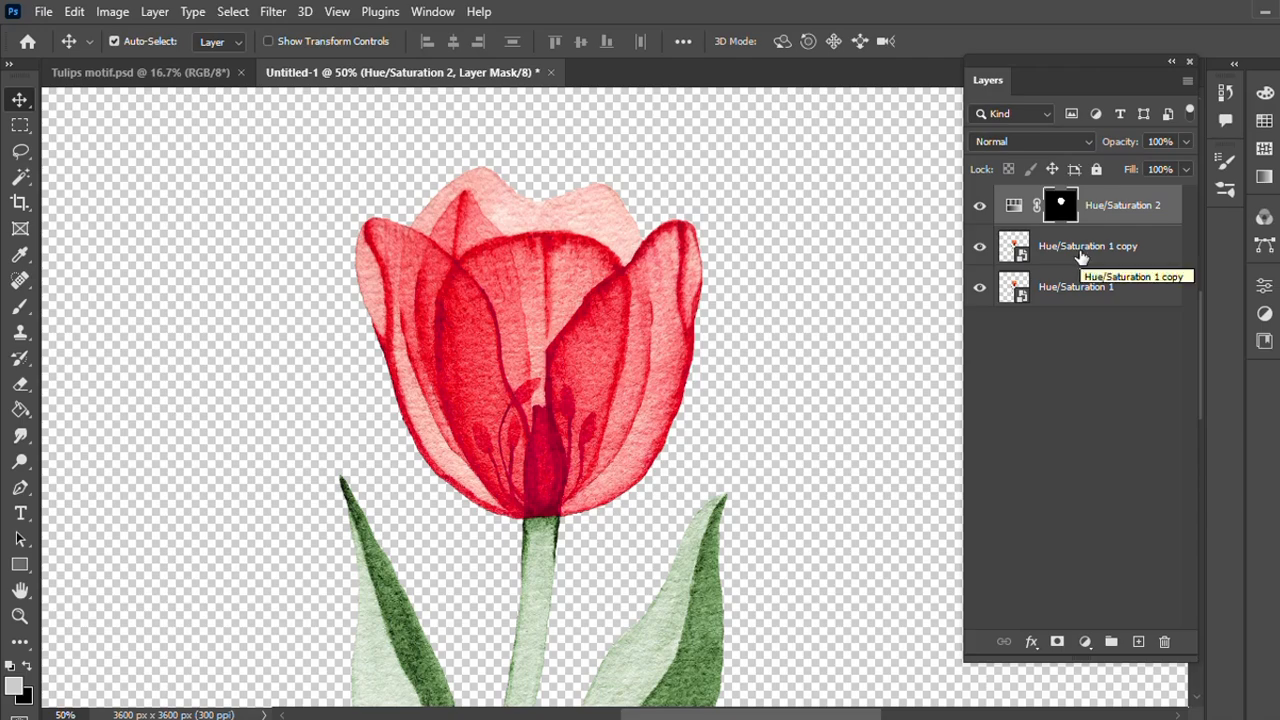
Step: Clip the Hue/Saturation 2 adjustment to the Hue/Saturation 1 copy layer
key("ctrl+minus")
key("ctrl+minus")
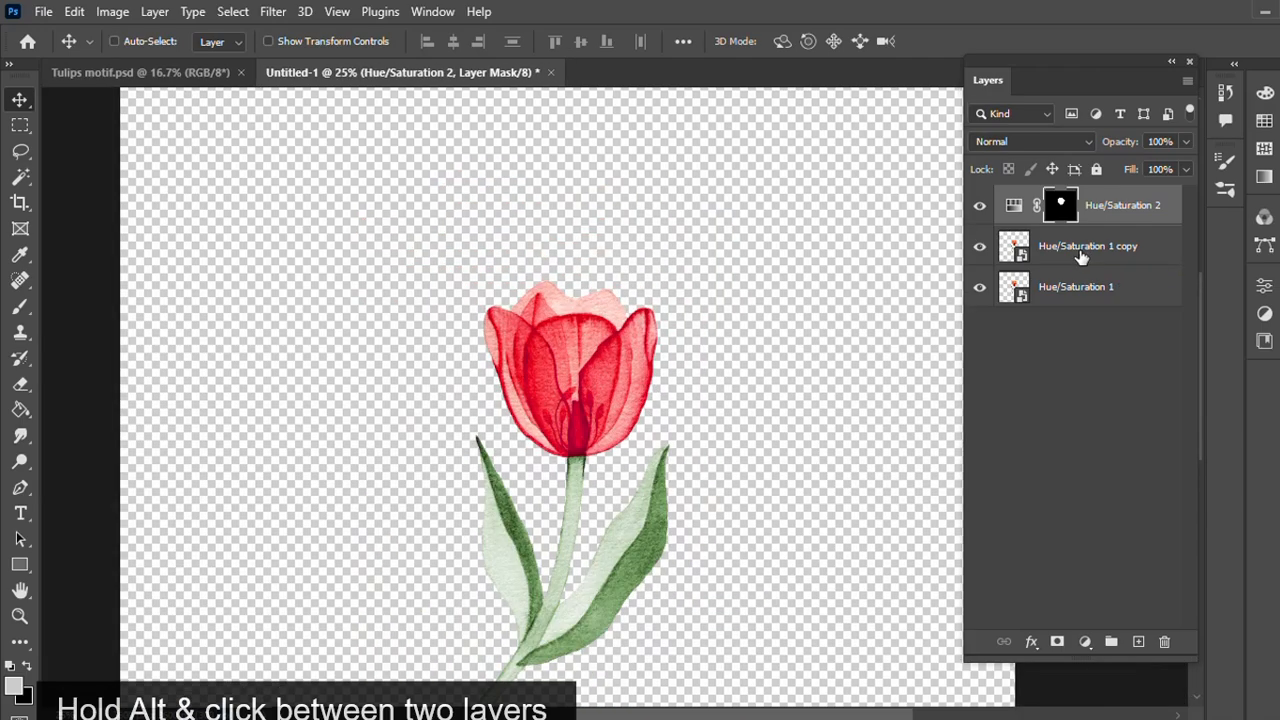
key("ctrl+plus")
key("ctrl+plus")
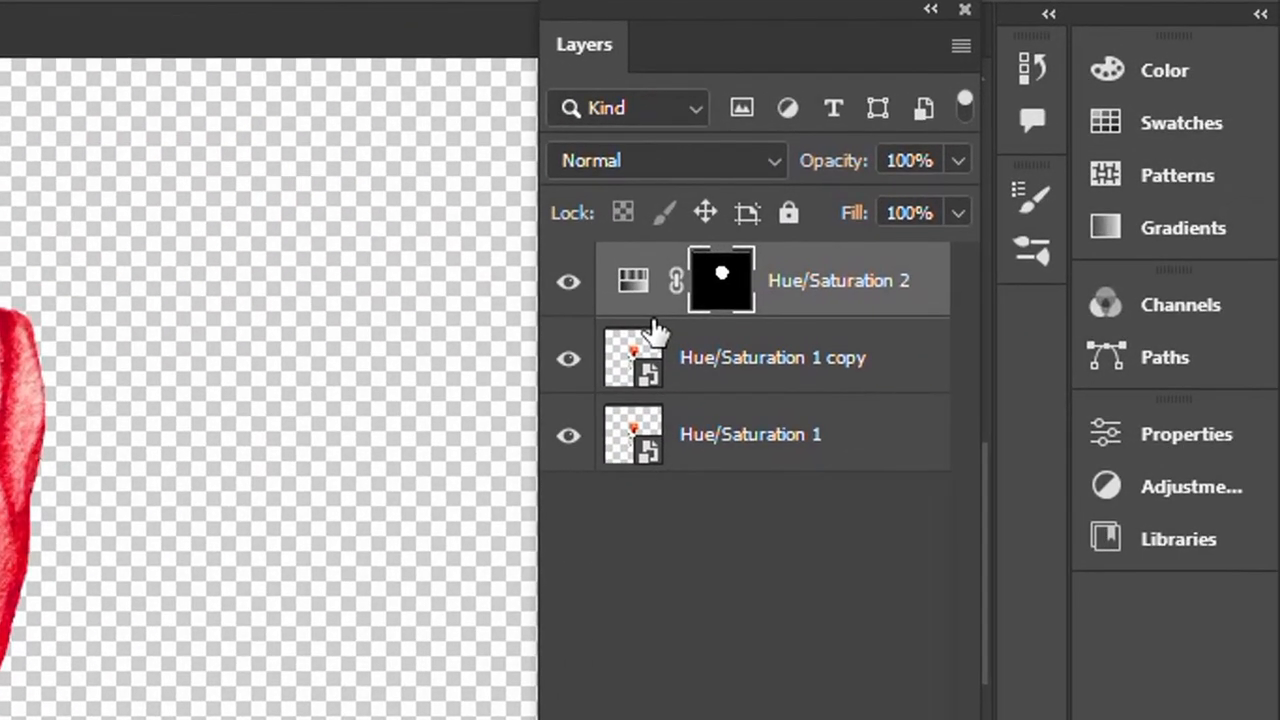
left_click(651, 305, "alt")
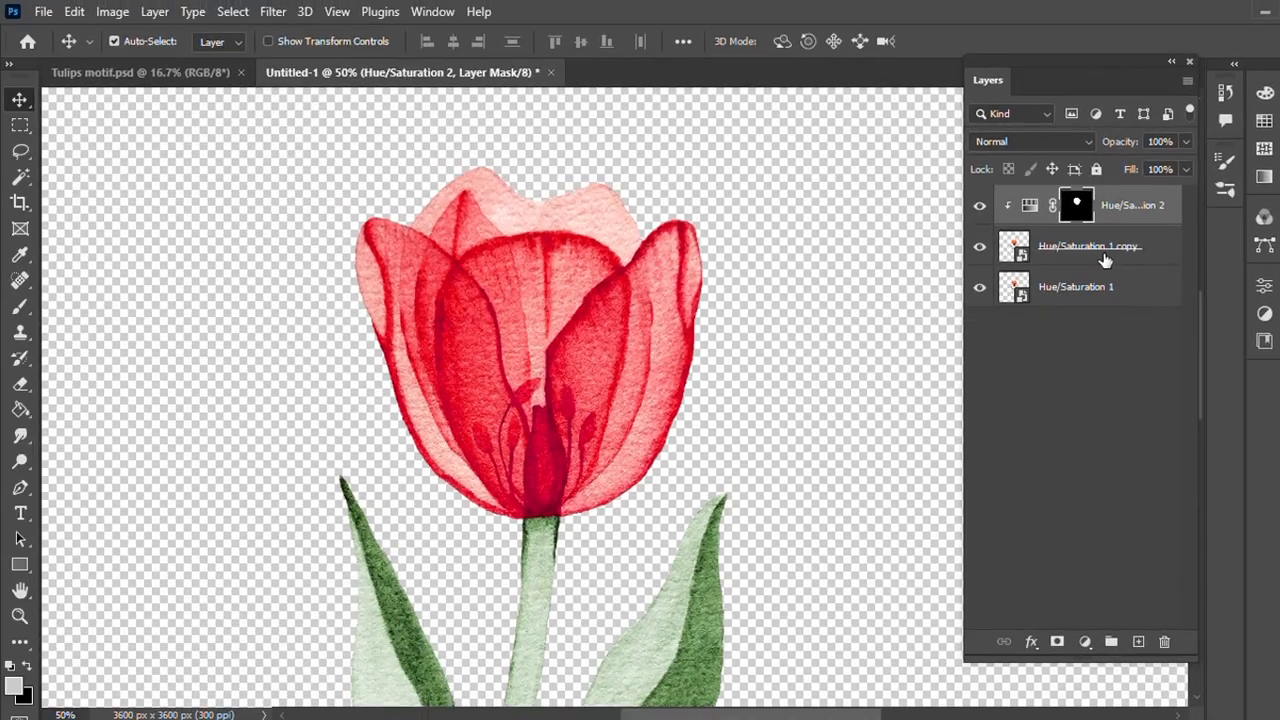
Step: Group the Hue/Saturation 2 adjustment with the Hue/Saturation 1 copy layer and name the group "pink"
left_click(1104, 255, "ctrl")
left_click(1088, 250, "ctrl")
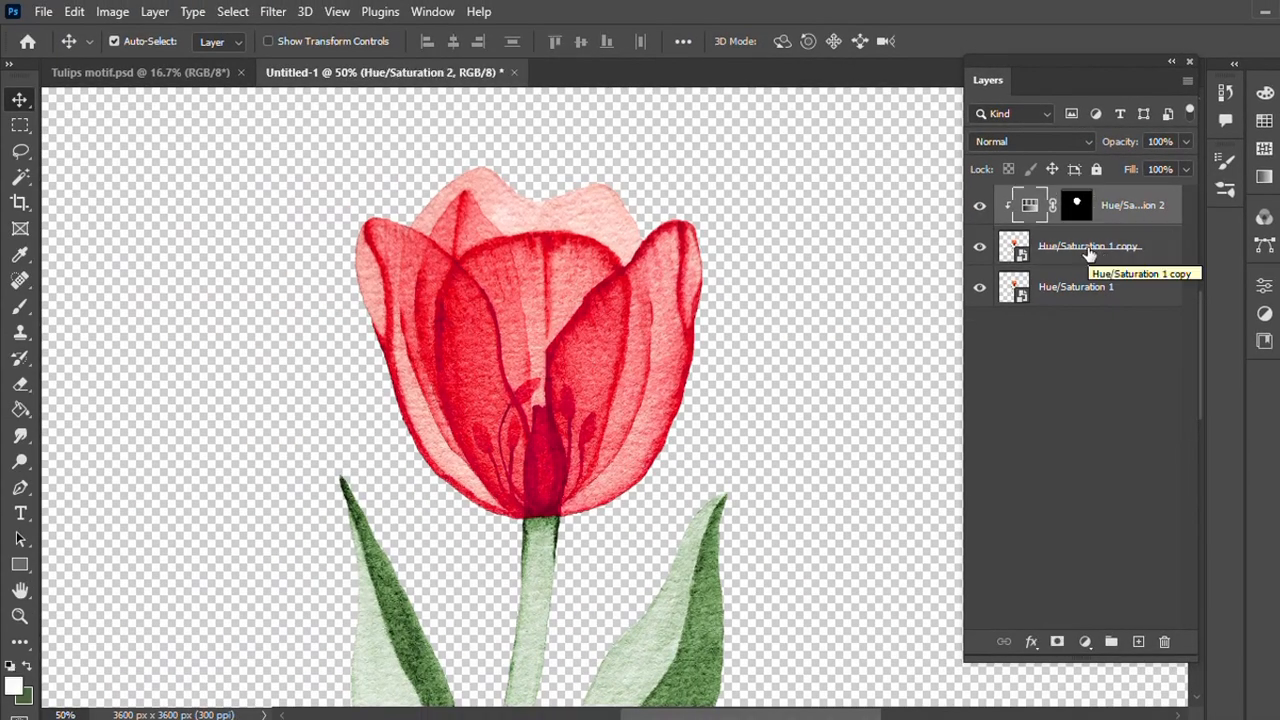
left_click(1088, 250, "ctrl")
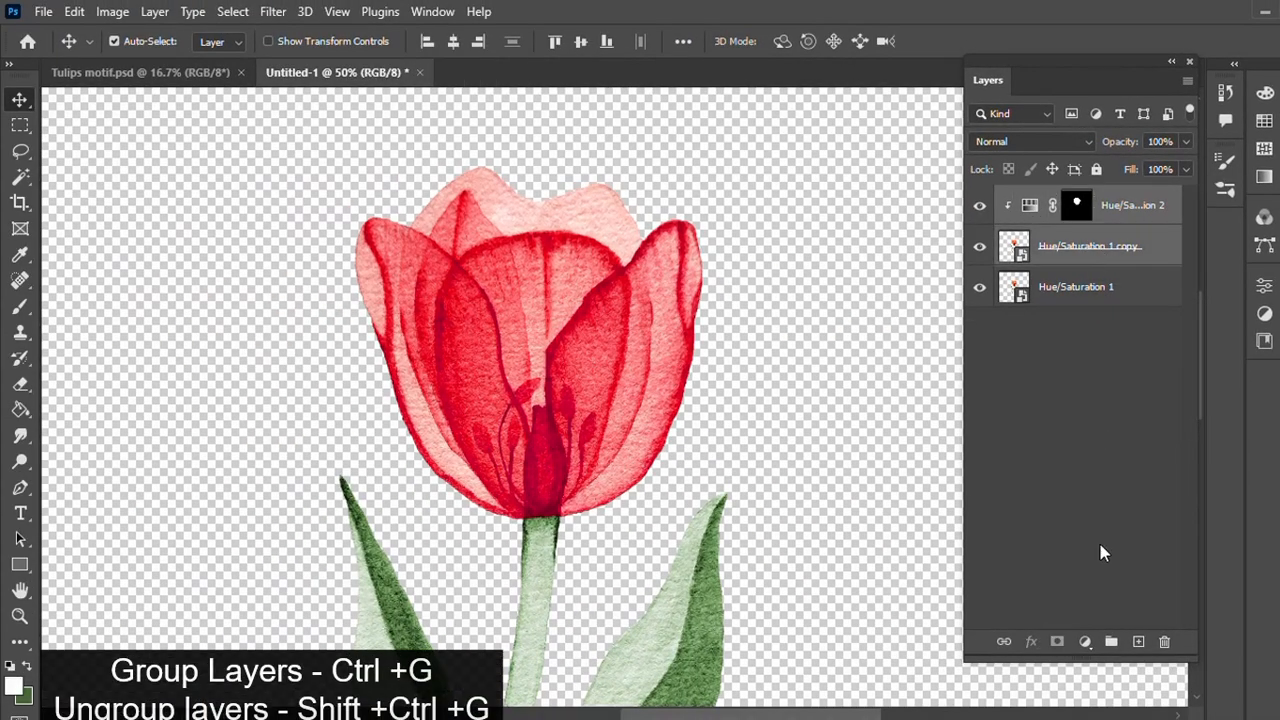
left_click(1110, 643)
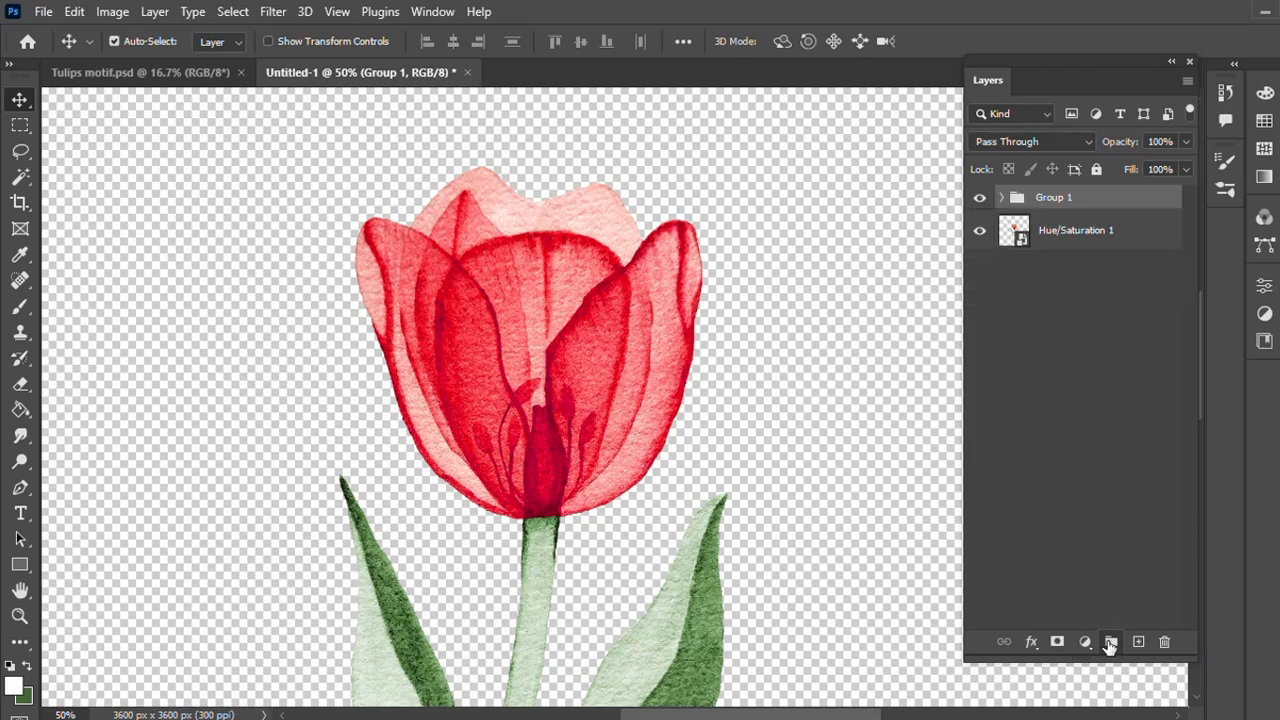
double_click(1053, 199)
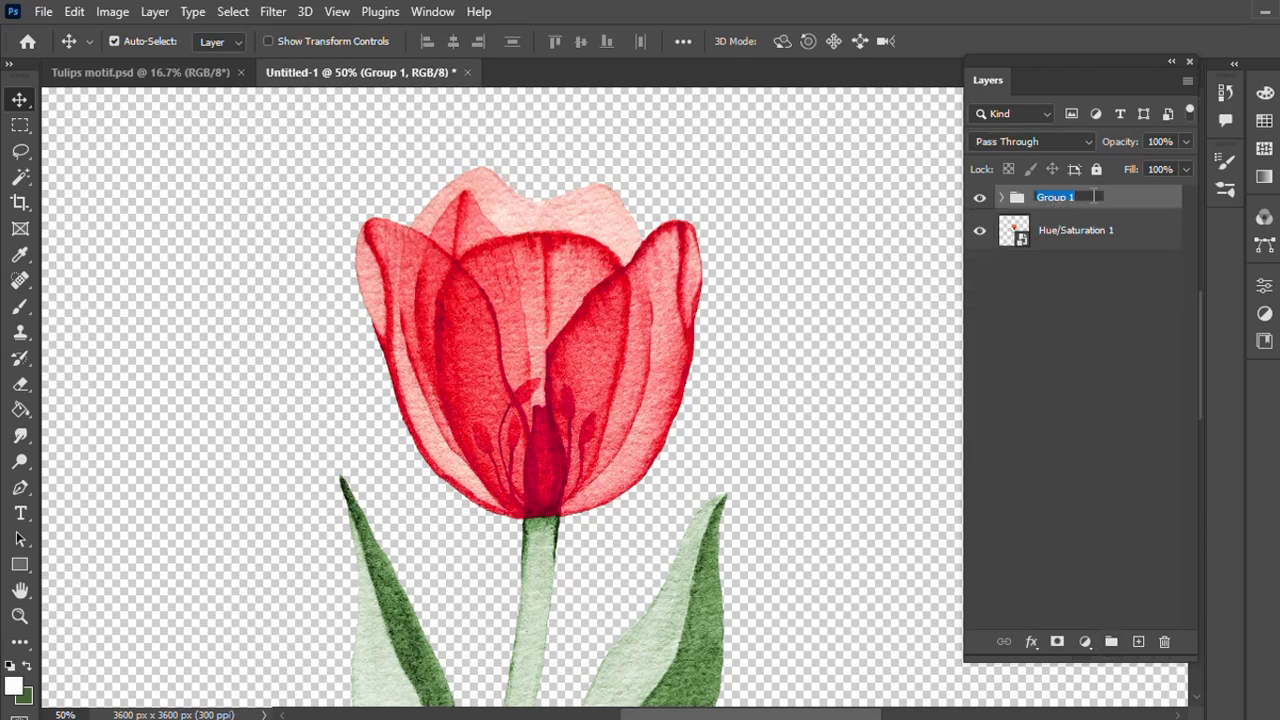
type("Dink")
key("Return")
Step: Rename the original Hue/Saturation 1 tulip layer as "red orange"
double_click(1068, 232)
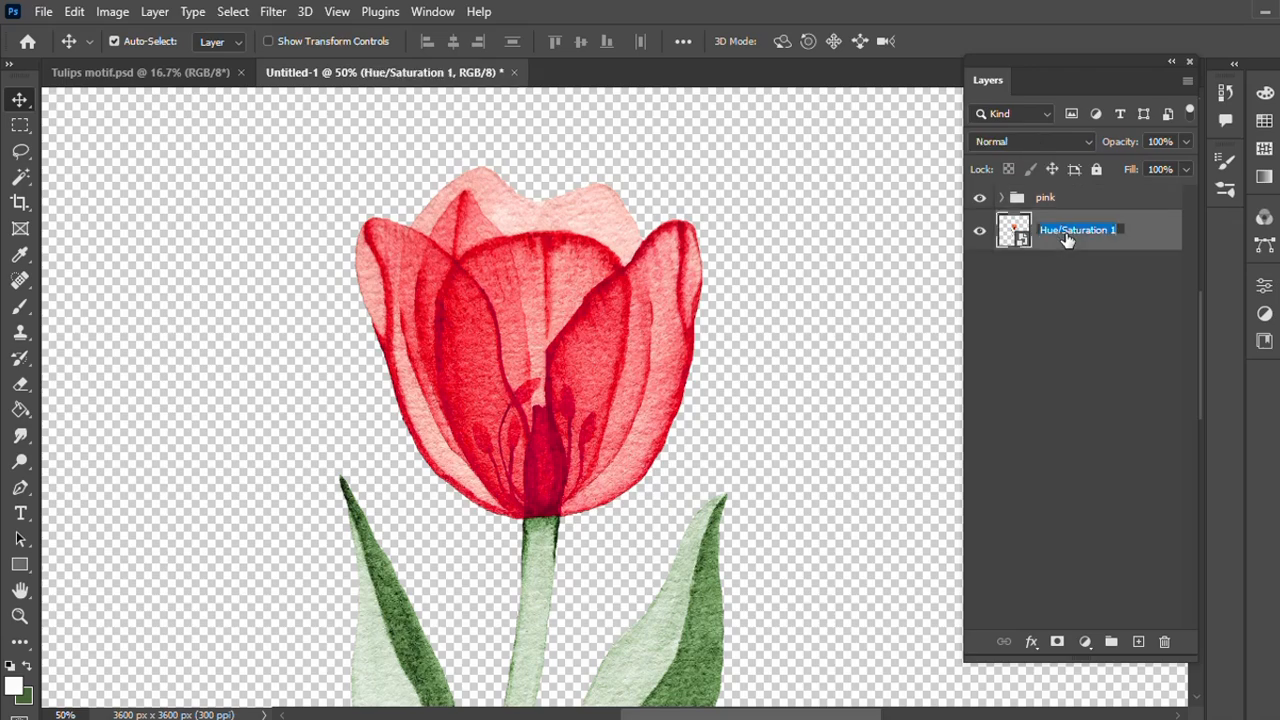
key("Return")
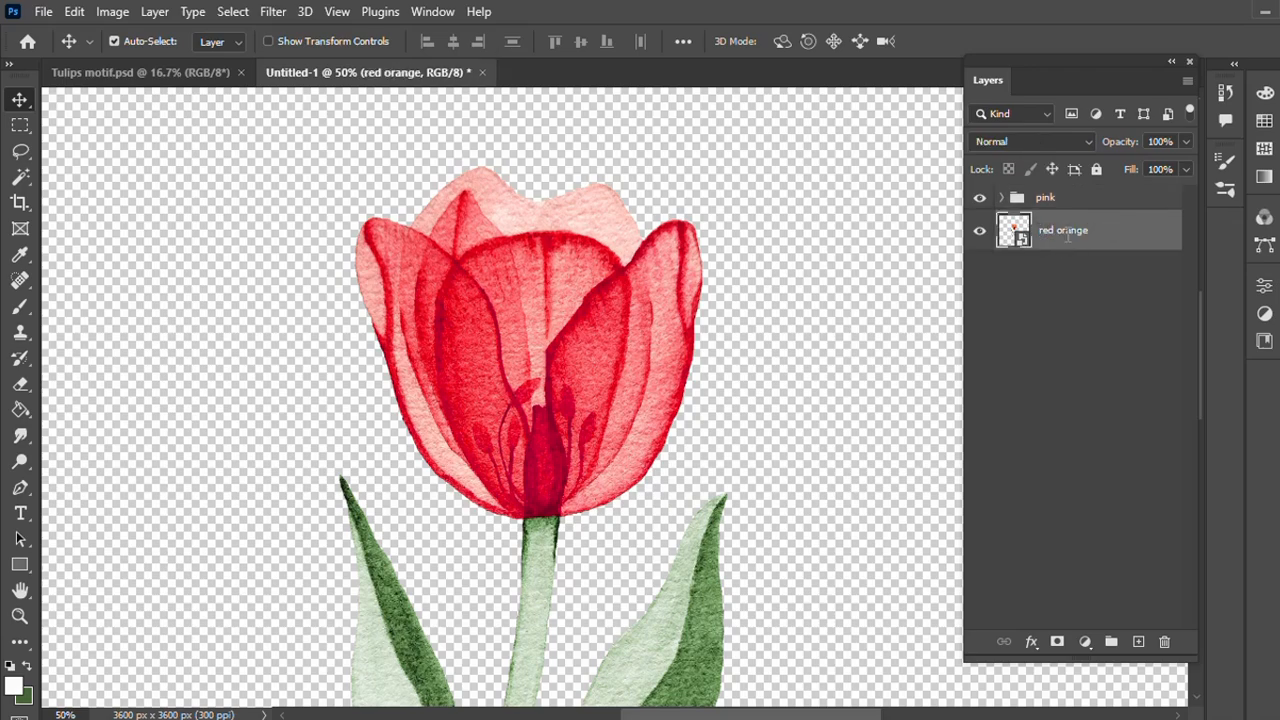
left_click(1001, 197)
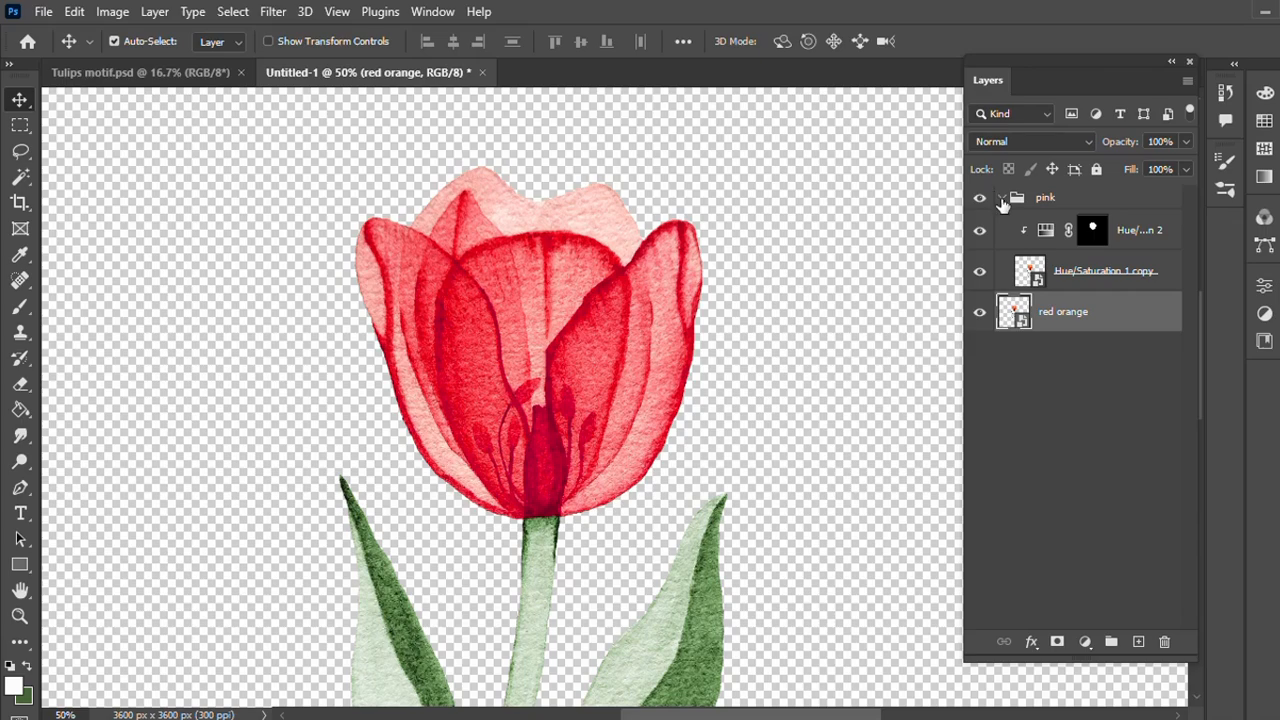
left_click(1002, 199)
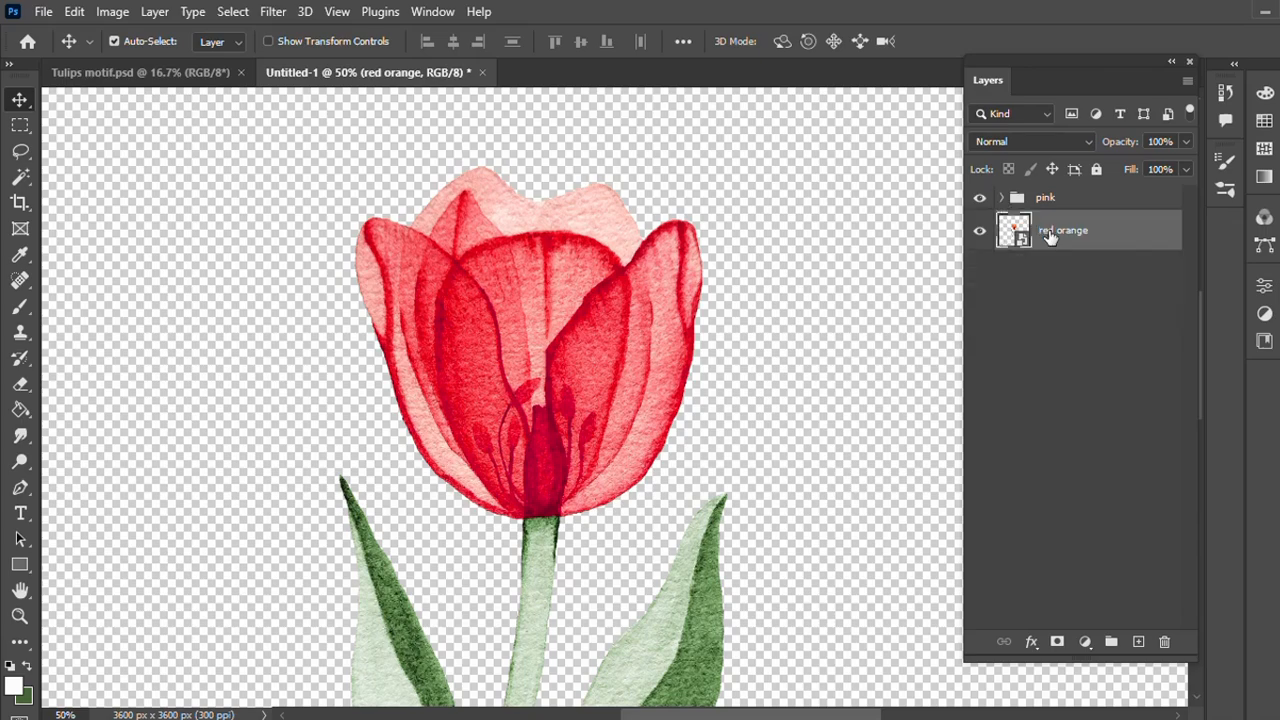
Step: Duplicate the pink group twice
left_click(1050, 199)
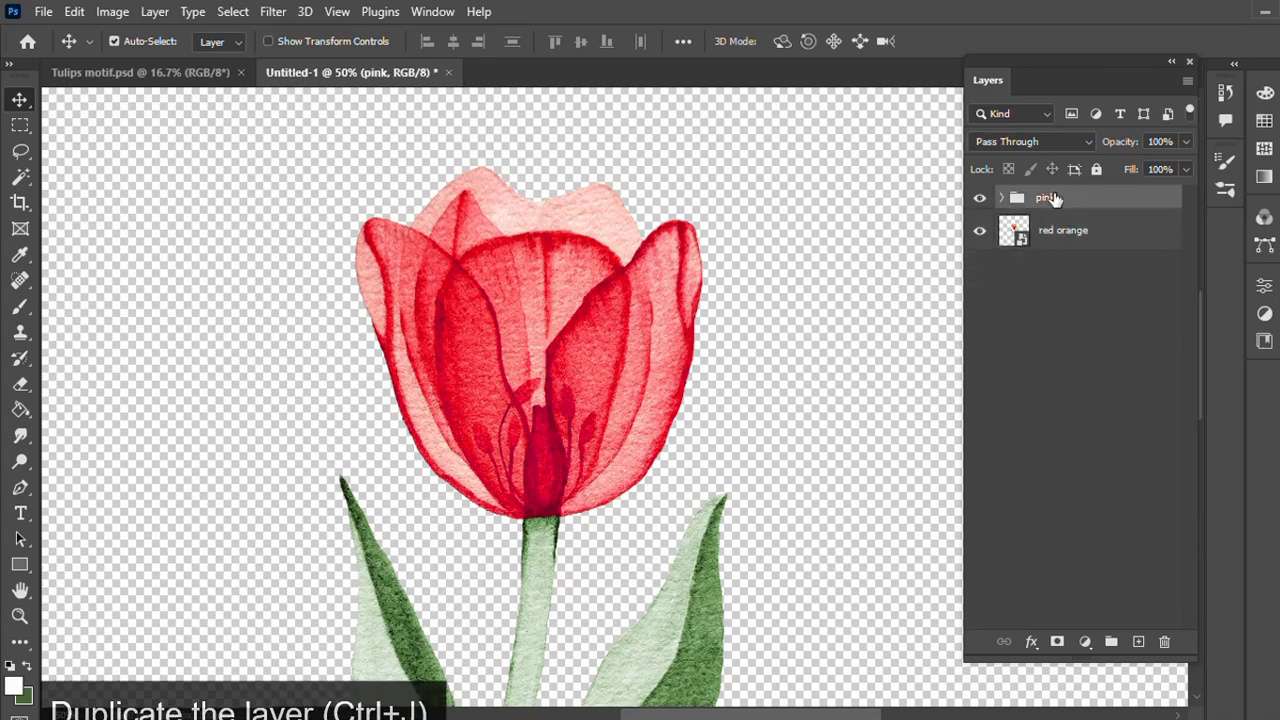
key("ctrl+j")
key("ctrl+j")
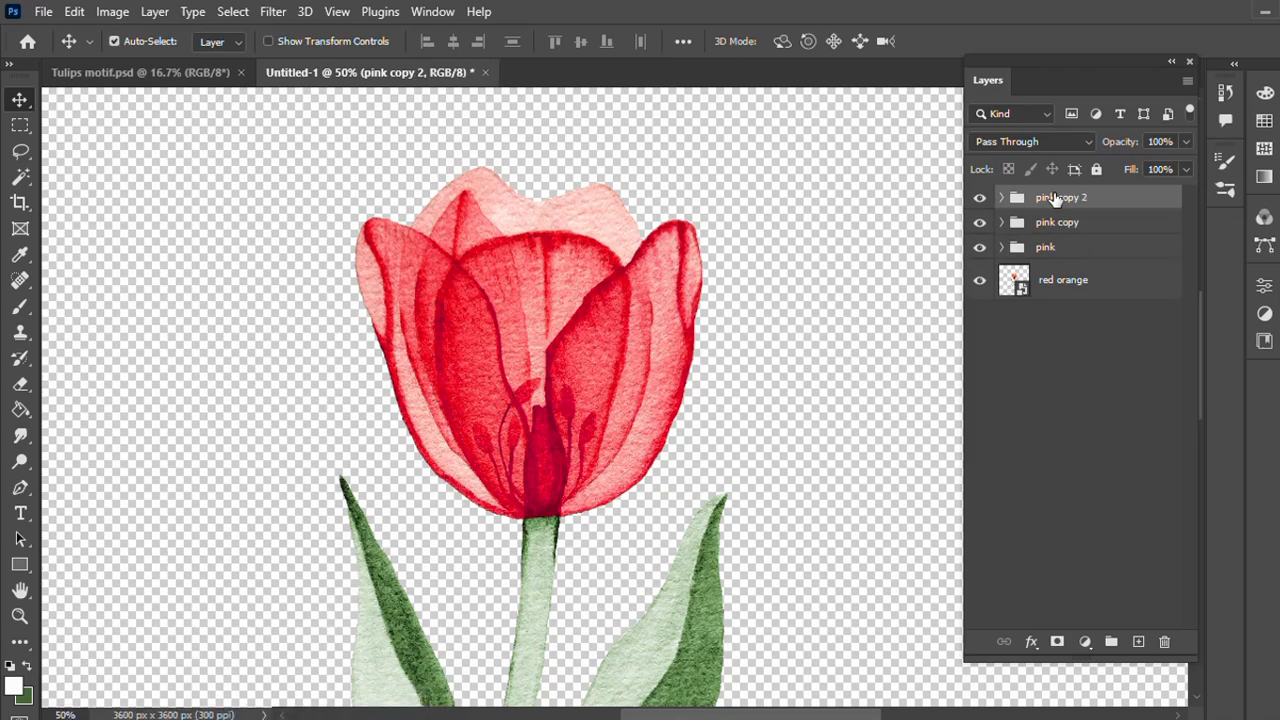
Step: Expand the pink copy group and hide the pink copy 2 group, the pink group and the red orange layer
left_click(1048, 224)
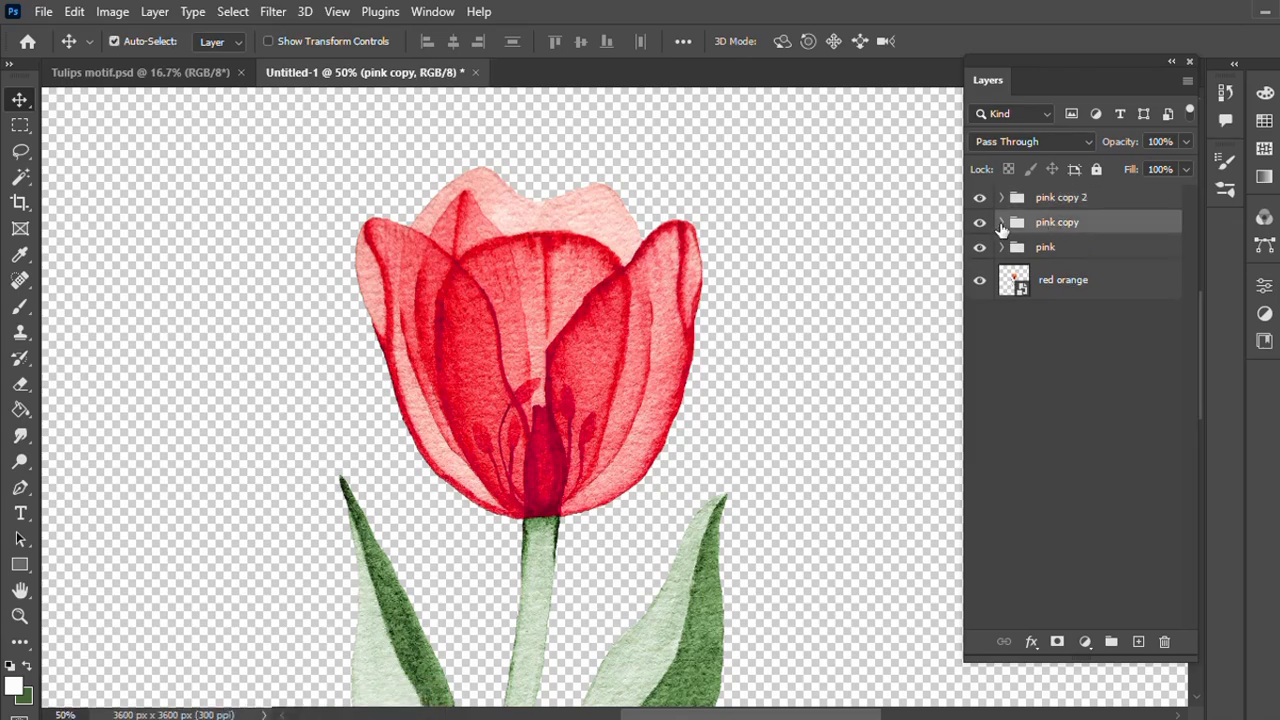
left_click(1001, 222)
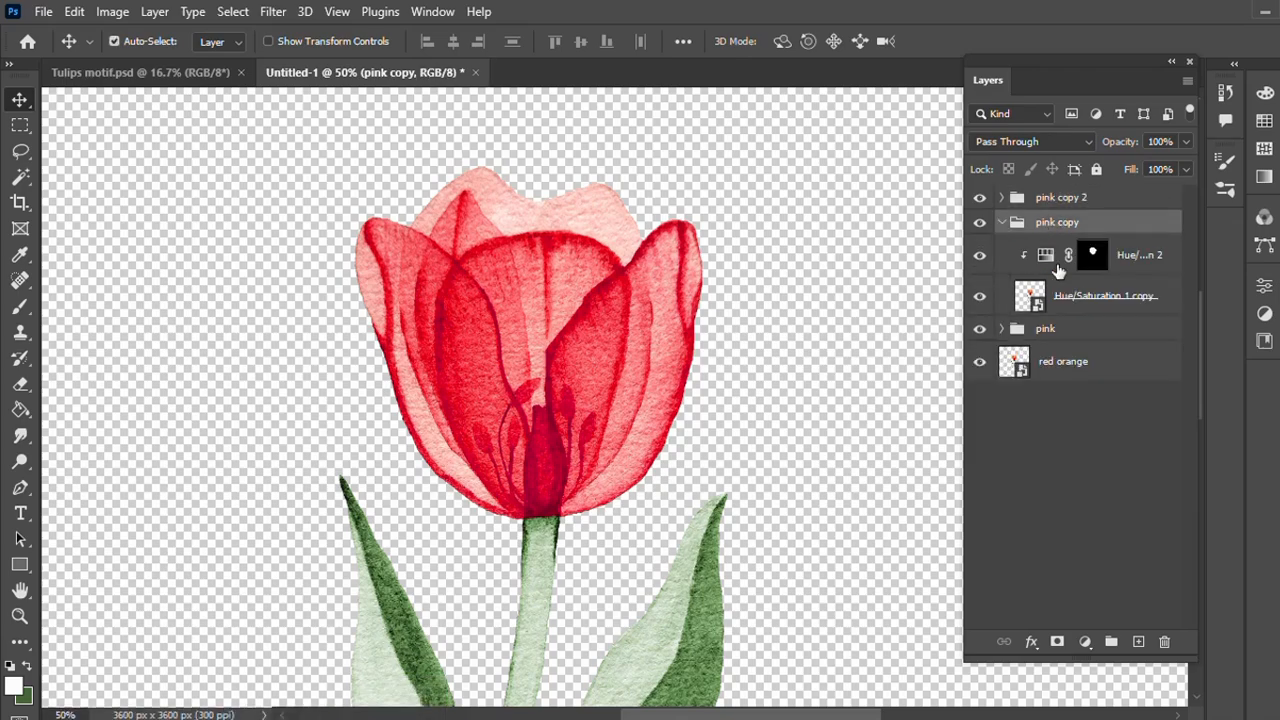
left_click(980, 330)
left_click(1092, 255)
left_click(980, 197)
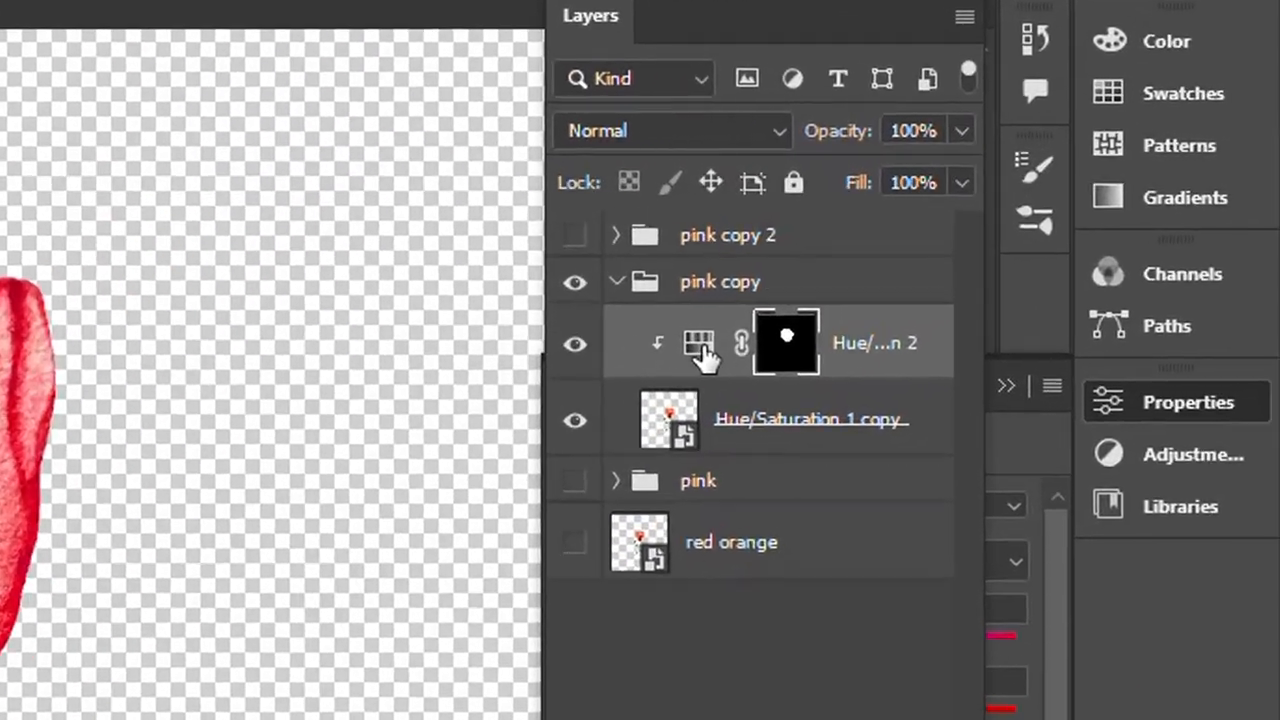
left_click(962, 283)
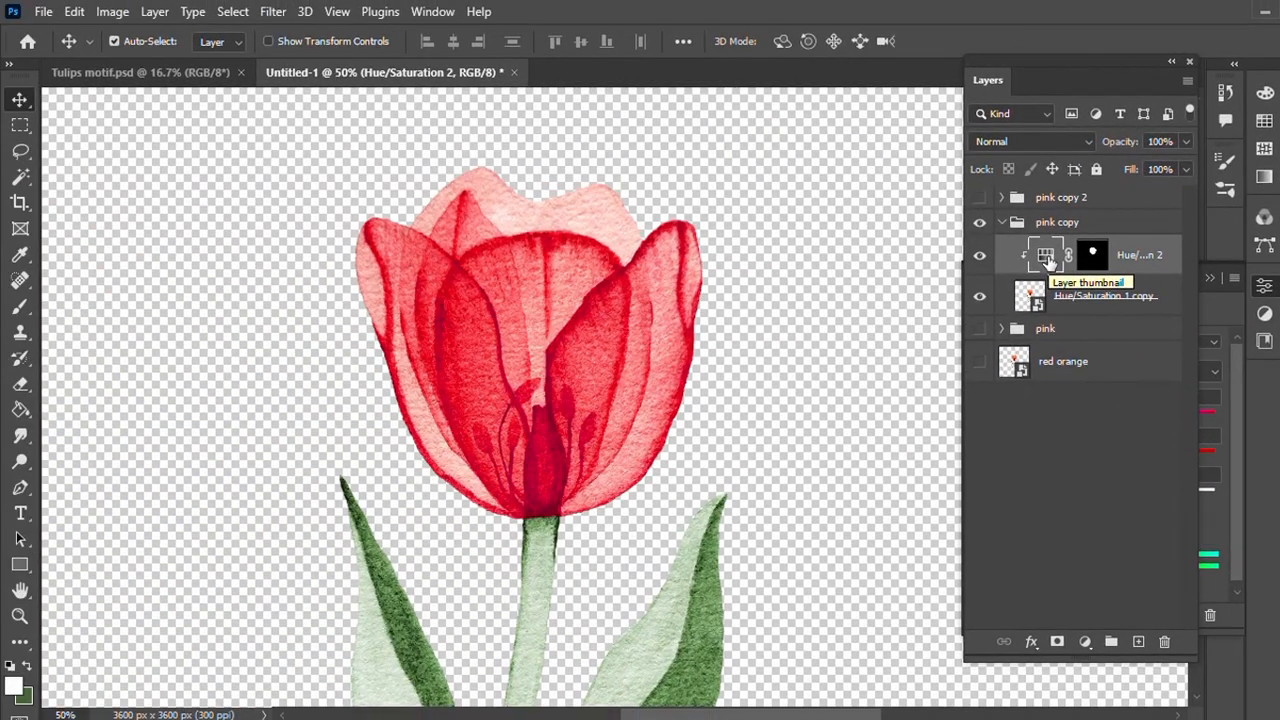
Step: Shift the hue of the pink copy group's Hue/Saturation adjustment slightly to turn the flower head a warmer red
double_click(695, 348)
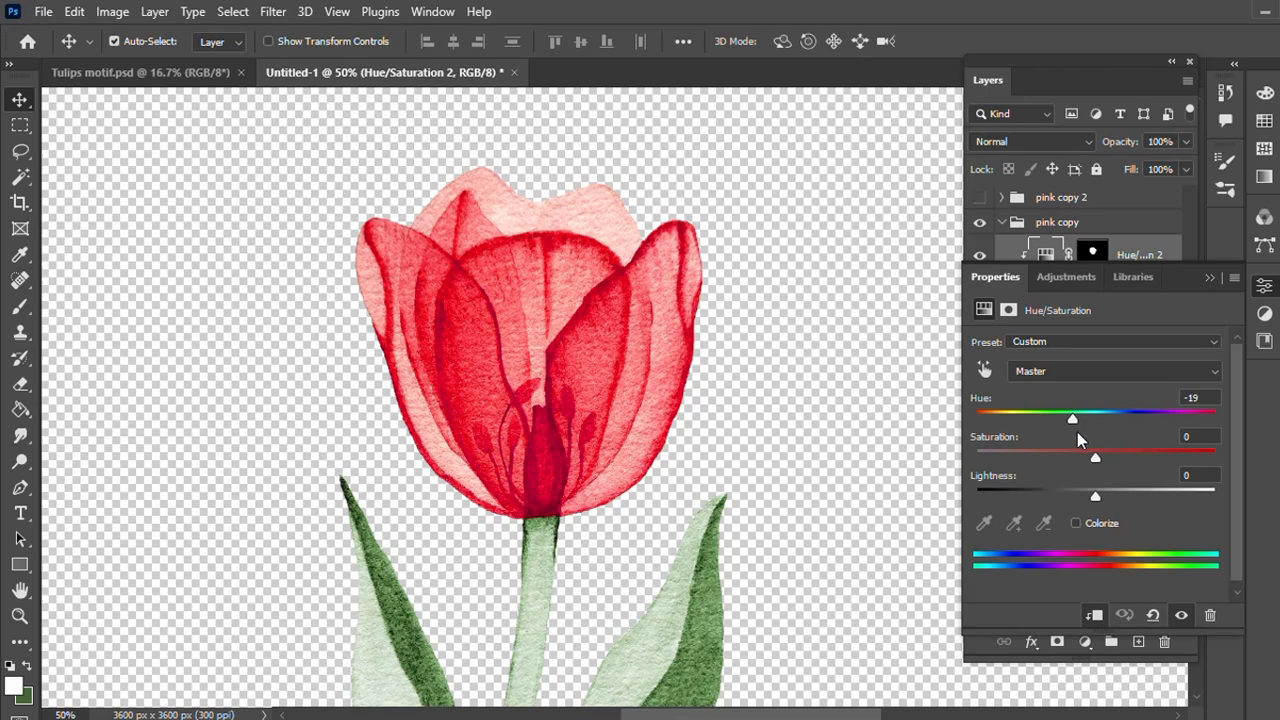
left_click_drag(1071, 420, 1081, 419)
left_click(1209, 277)
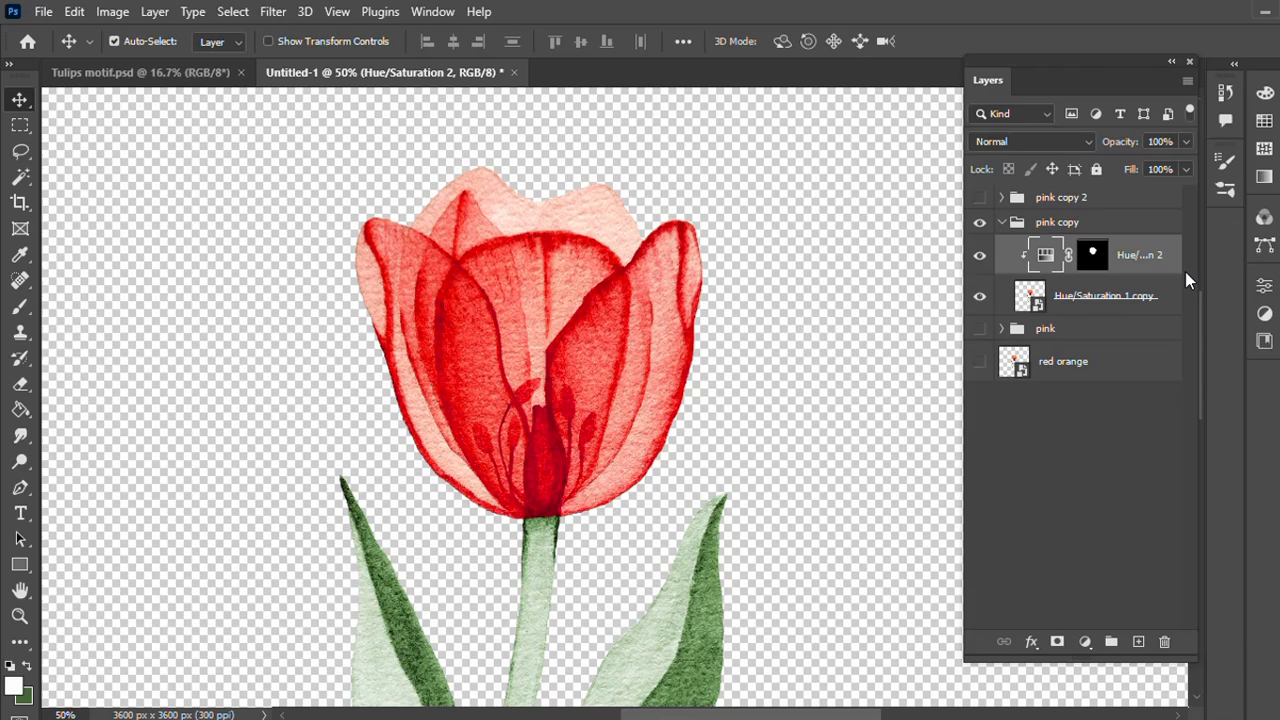
left_click(1002, 223)
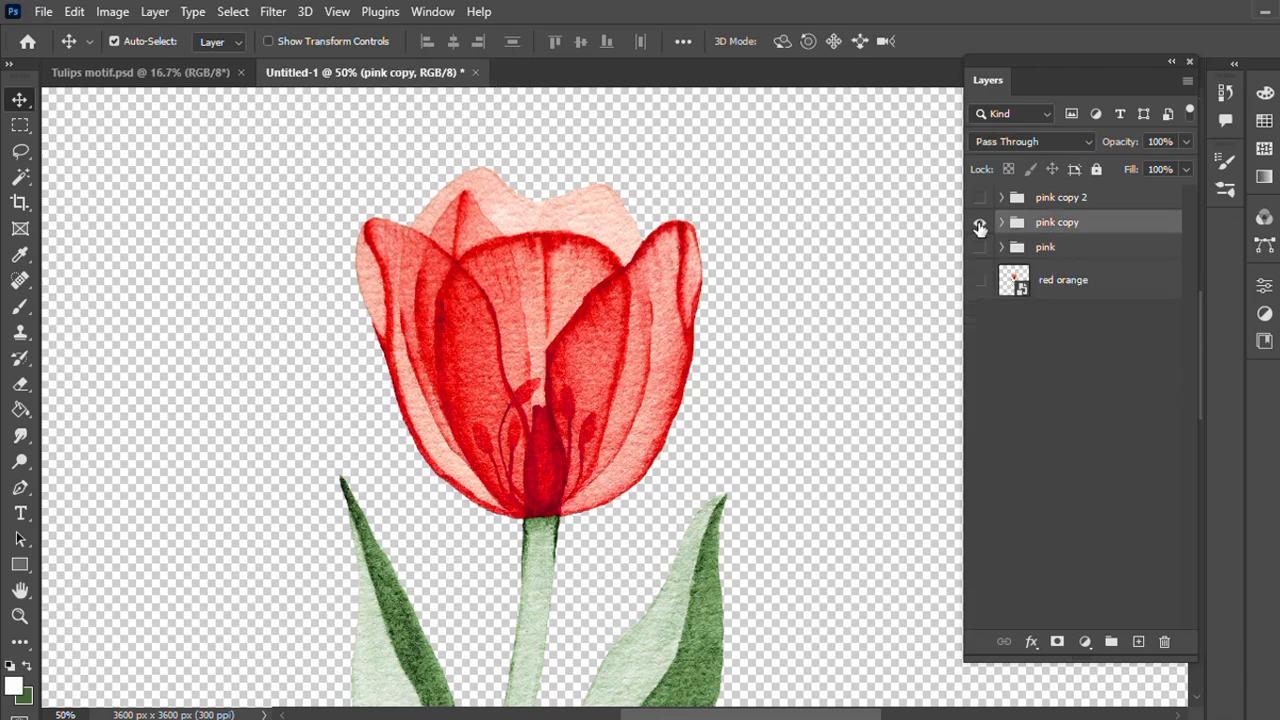
Step: Show only the pink copy 2 group and set its Hue/Saturation adjustment to hue +23, saturation +5 and lightness +7
left_click(981, 222)
left_click(980, 197)
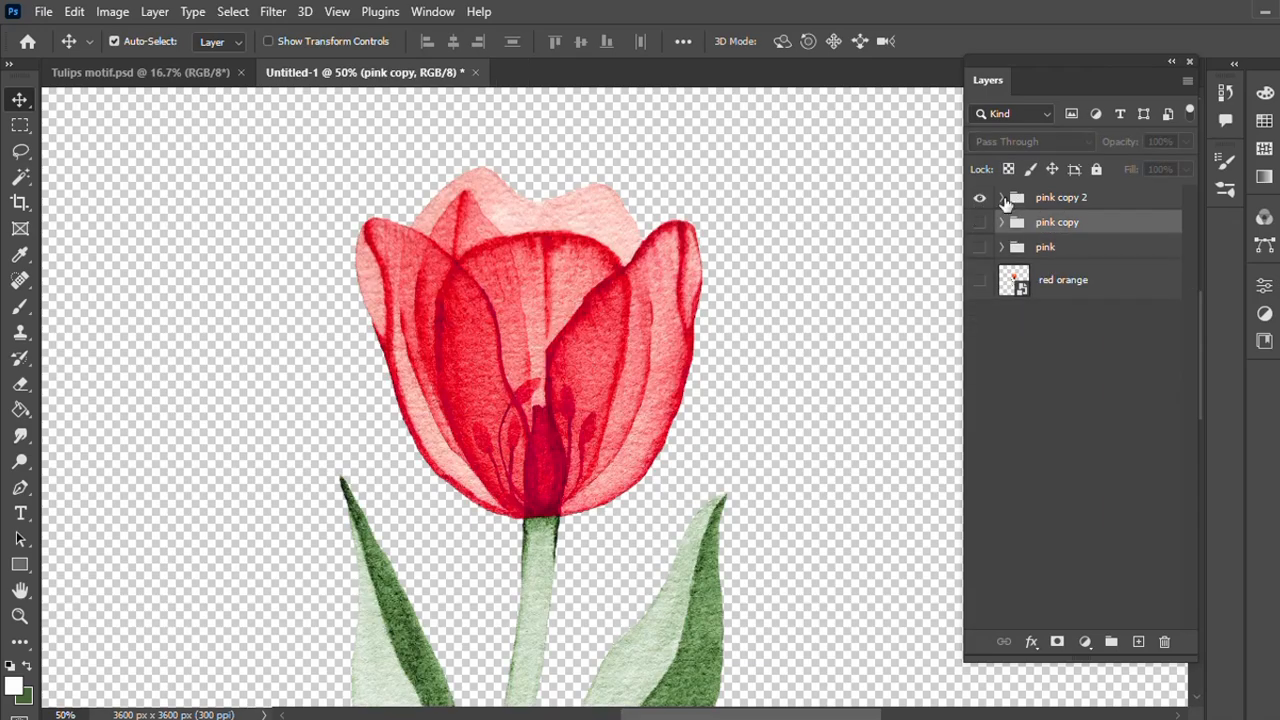
left_click(1002, 198)
left_click(1048, 233)
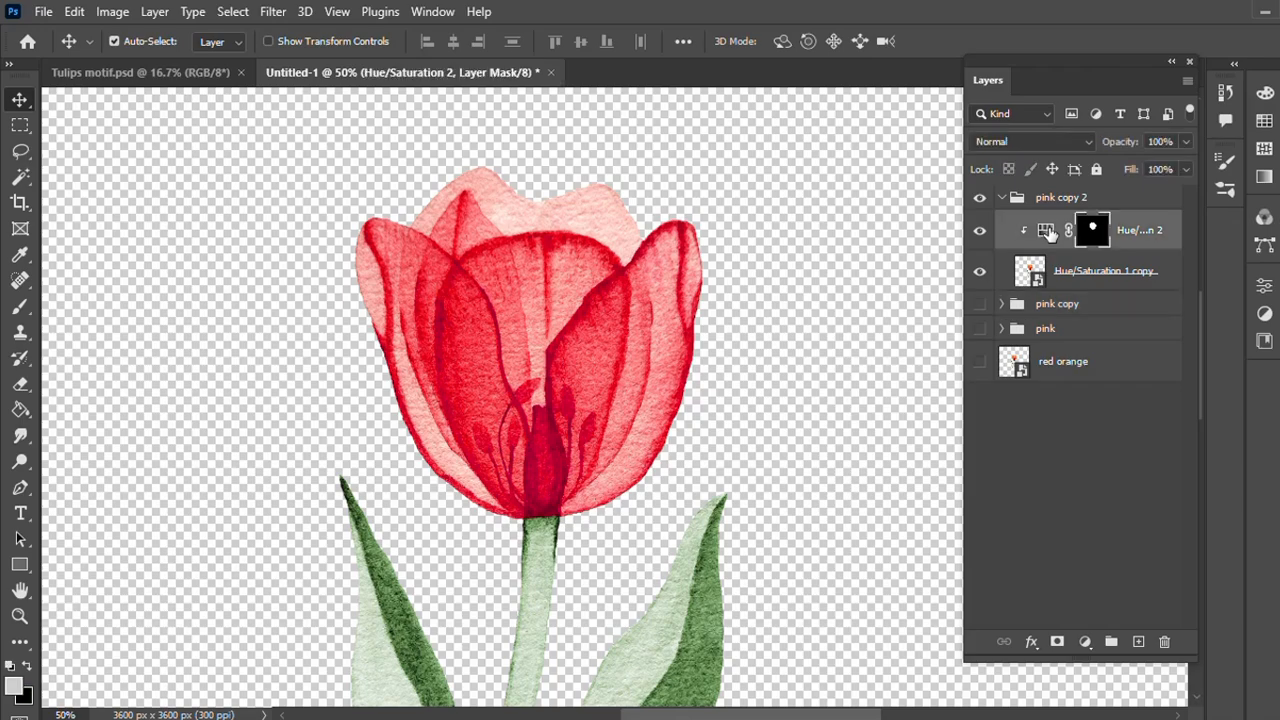
double_click(1046, 231)
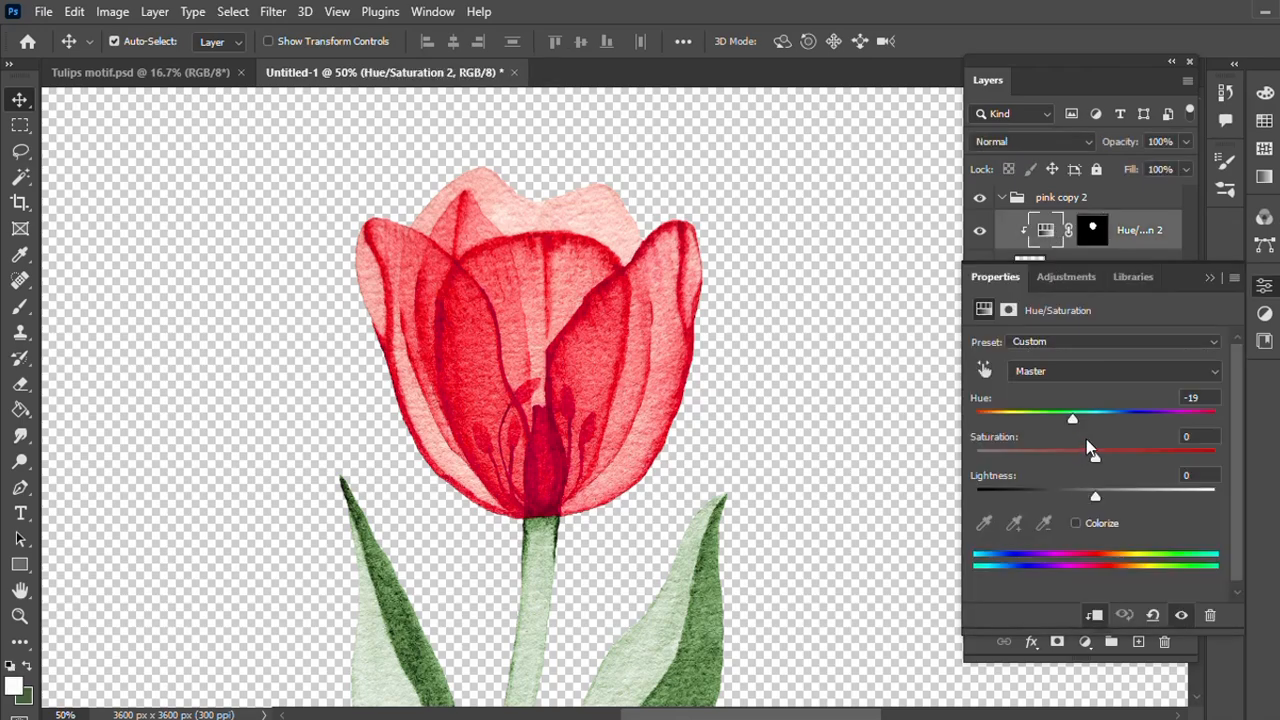
left_click_drag(1072, 419, 1114, 424)
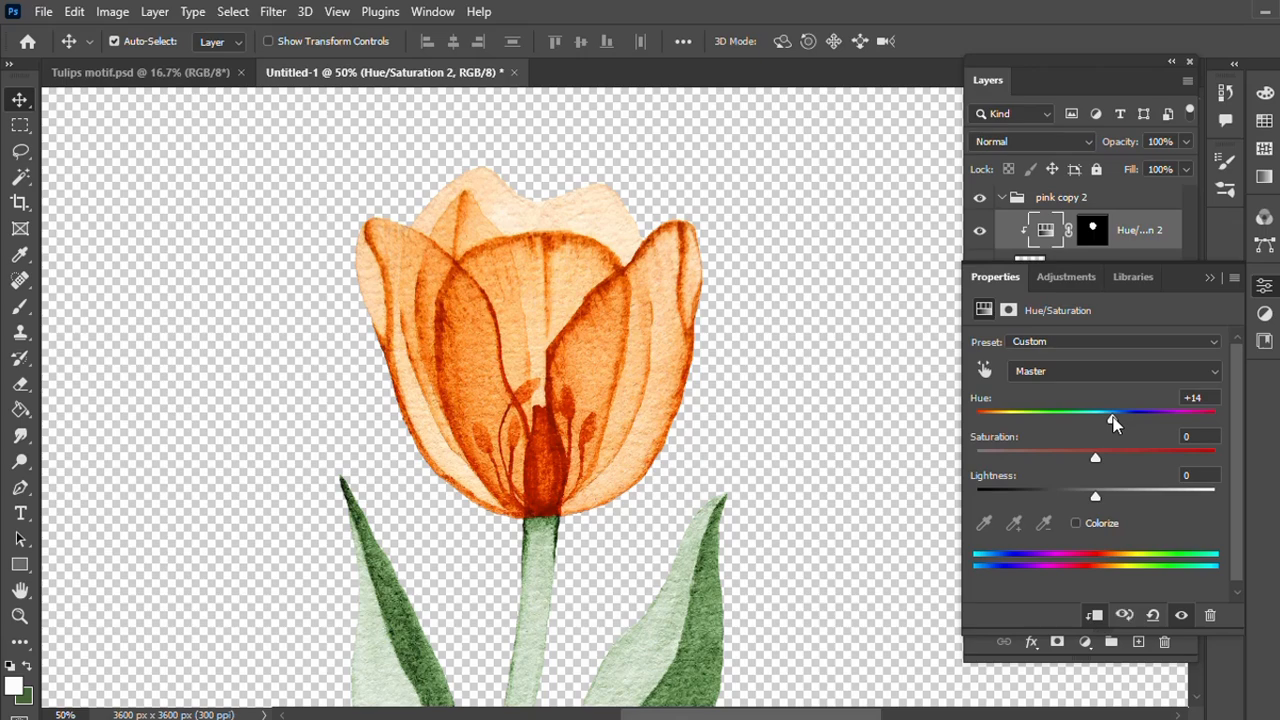
left_click_drag(1100, 459, 1104, 494)
left_click_drag(1111, 420, 1123, 421)
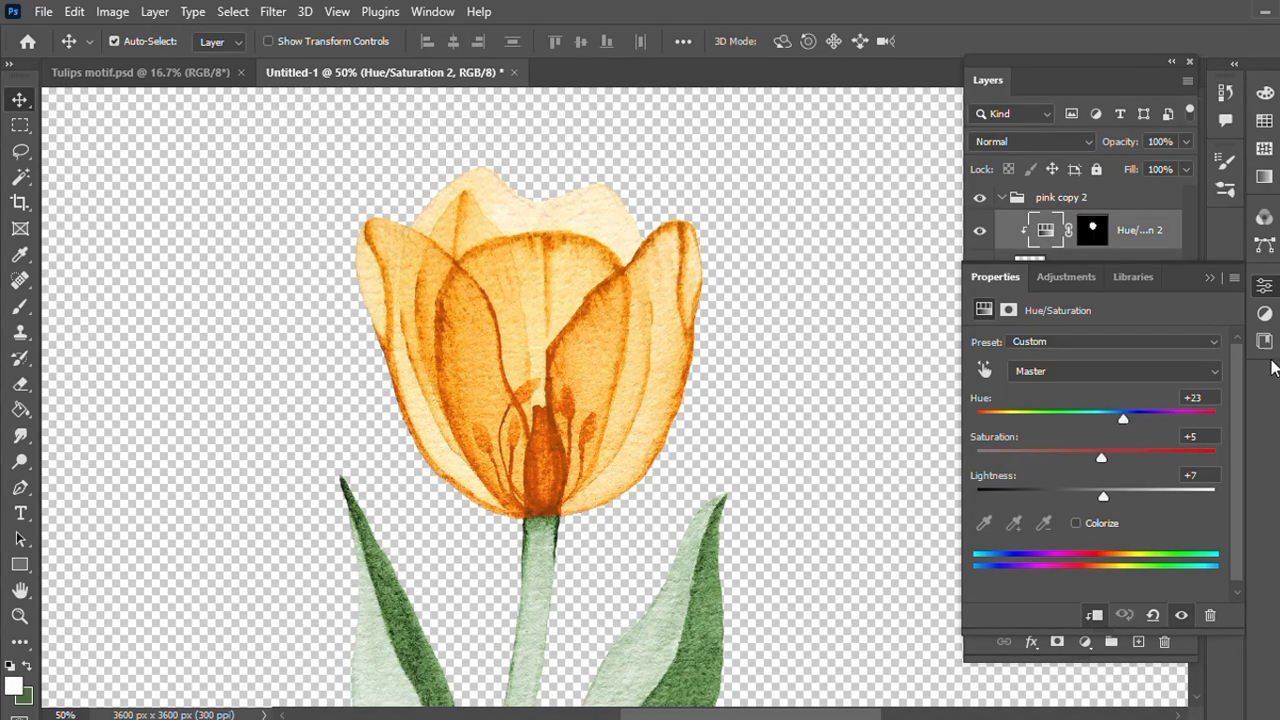
left_click(1210, 275)
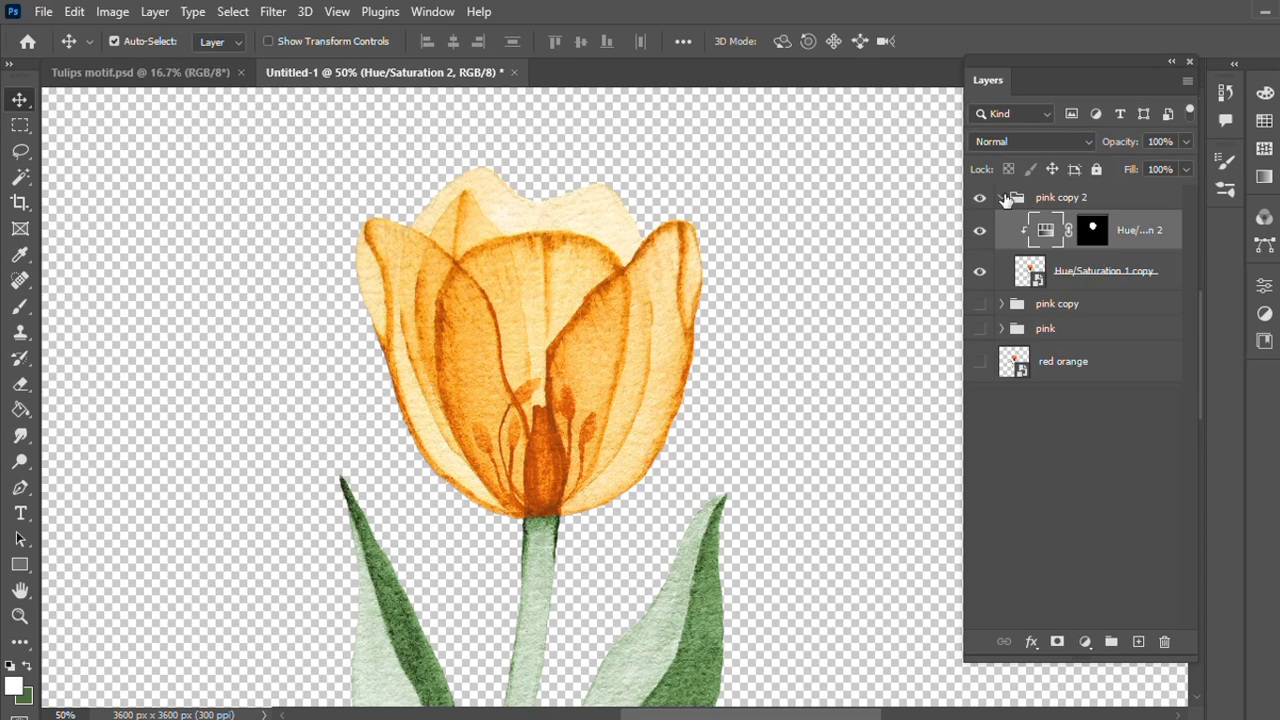
left_click(1004, 197)
Step: Rename the pink copy 2 group as "yellow" and the pink copy group as "red"
double_click(1051, 203)
key("BackSpace")
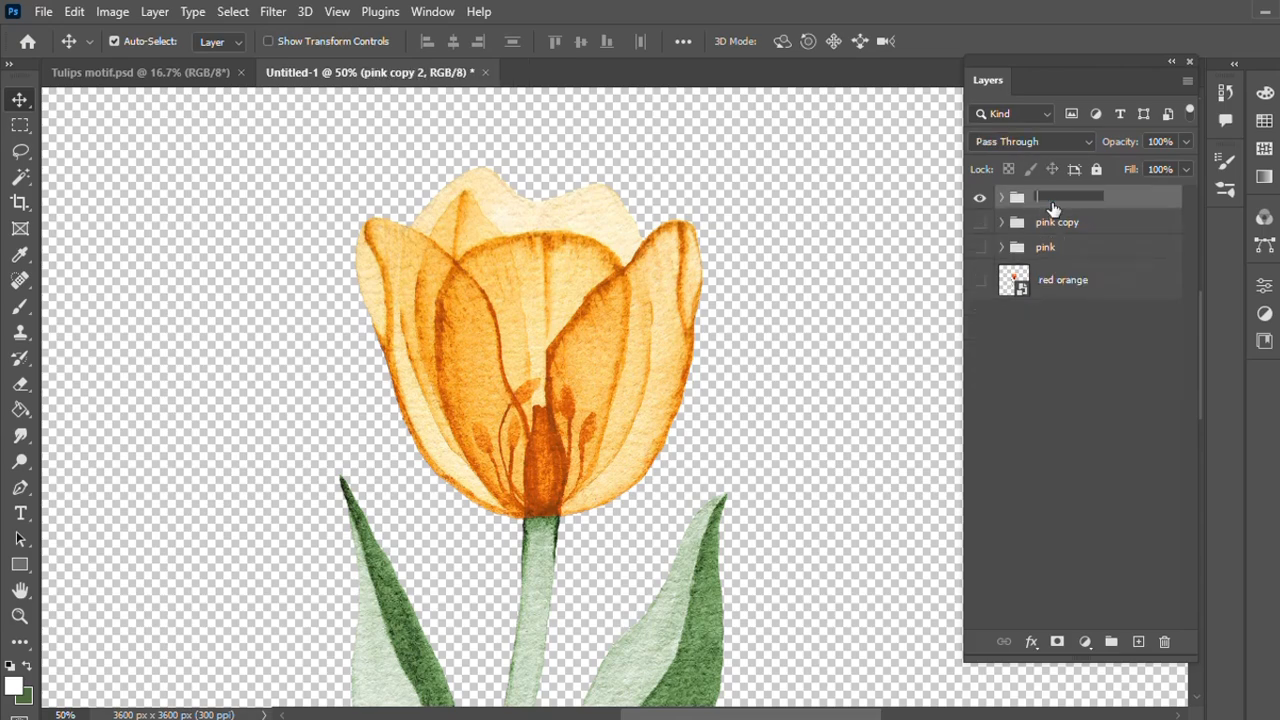
type("yellow")
double_click(1053, 222)
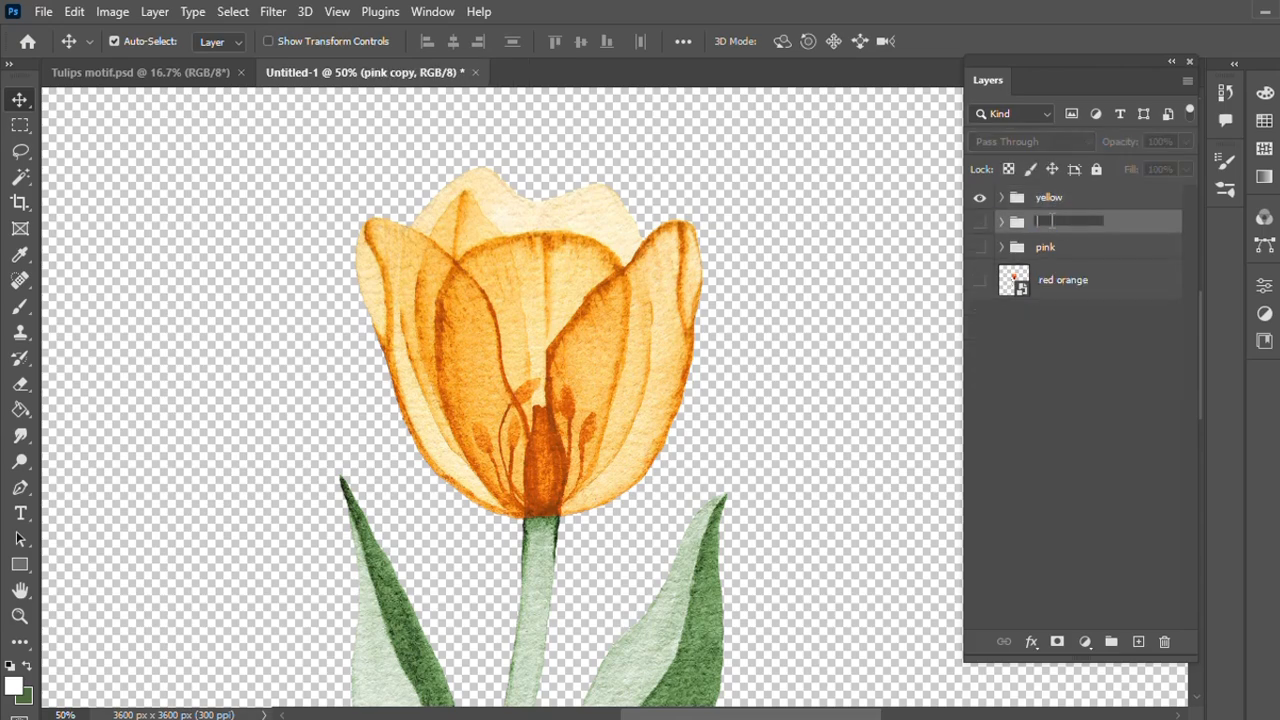
type("red")
key("Return")
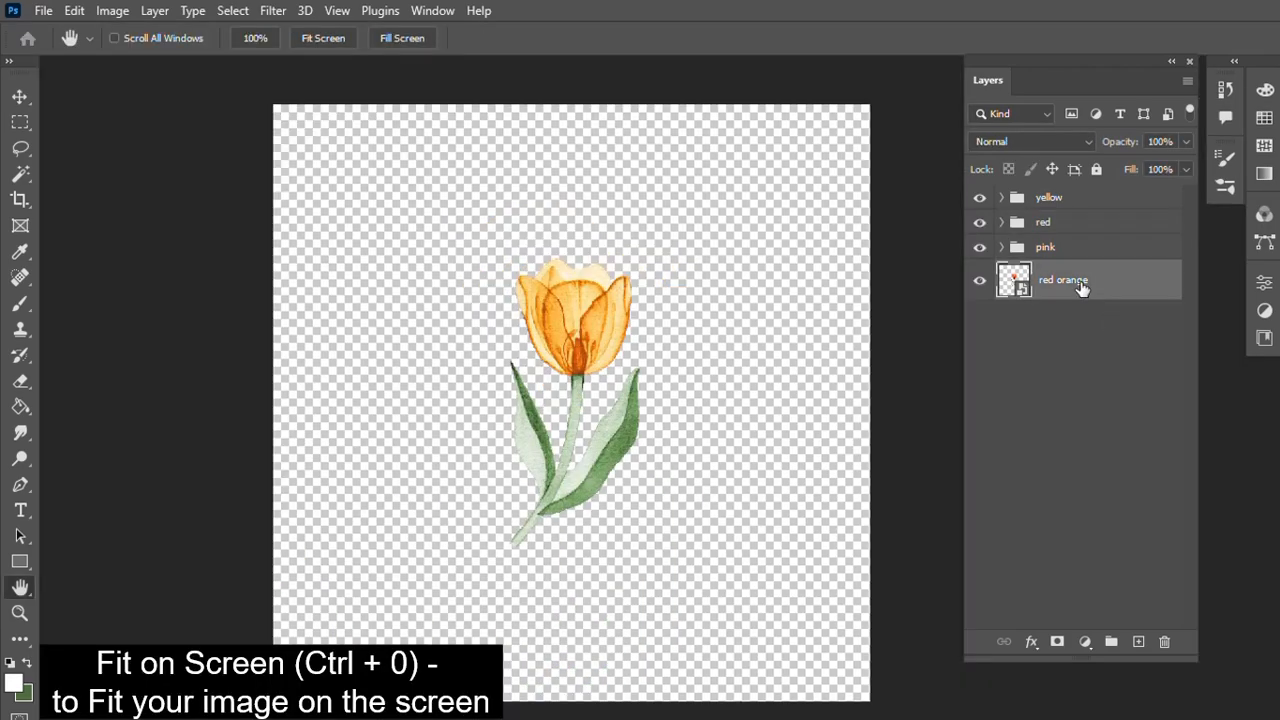
Step: Rotate the red orange tulip layer about -46° and move it to the upper right of the canvas
key("ctrl+t")
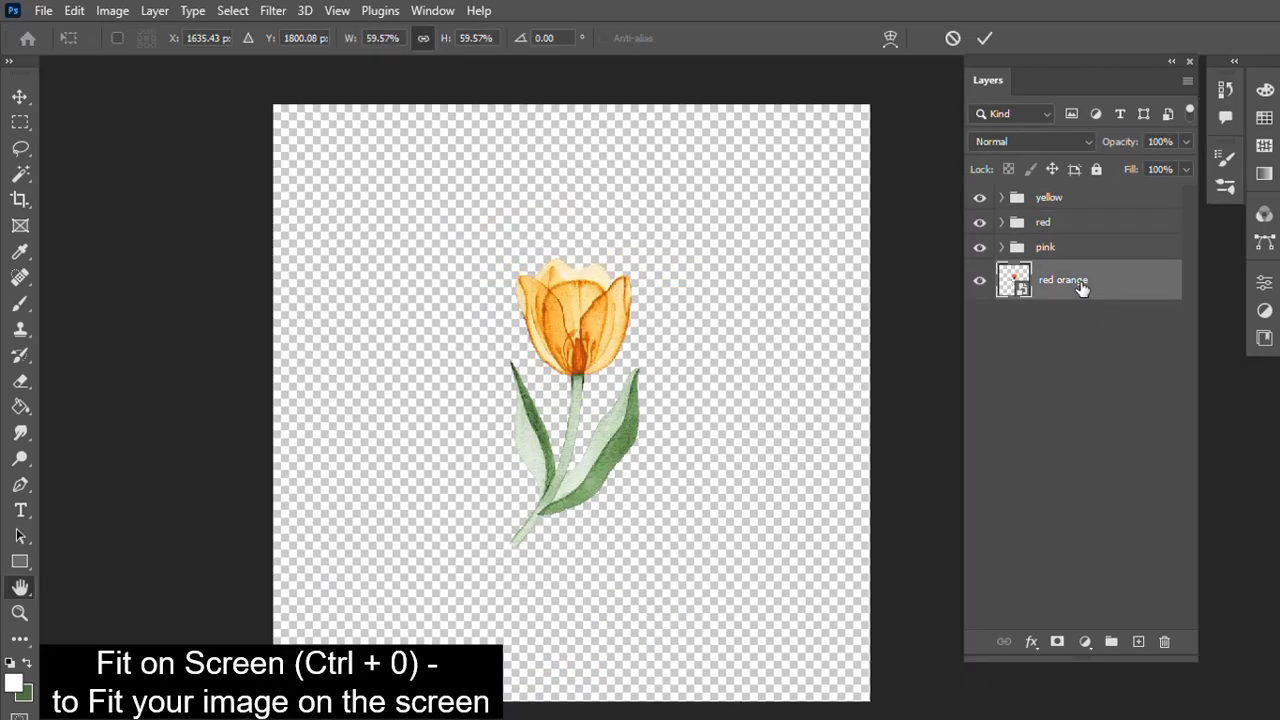
left_click_drag(652, 561, 752, 444)
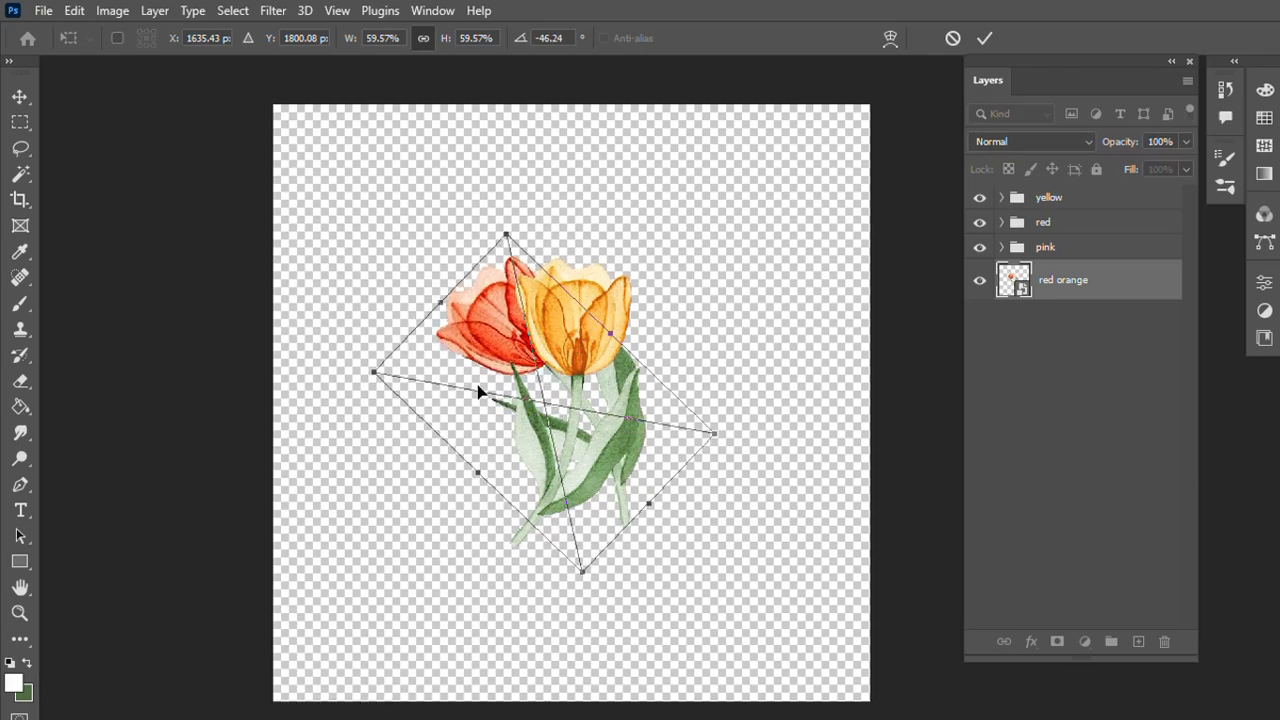
left_click_drag(483, 355, 641, 228)
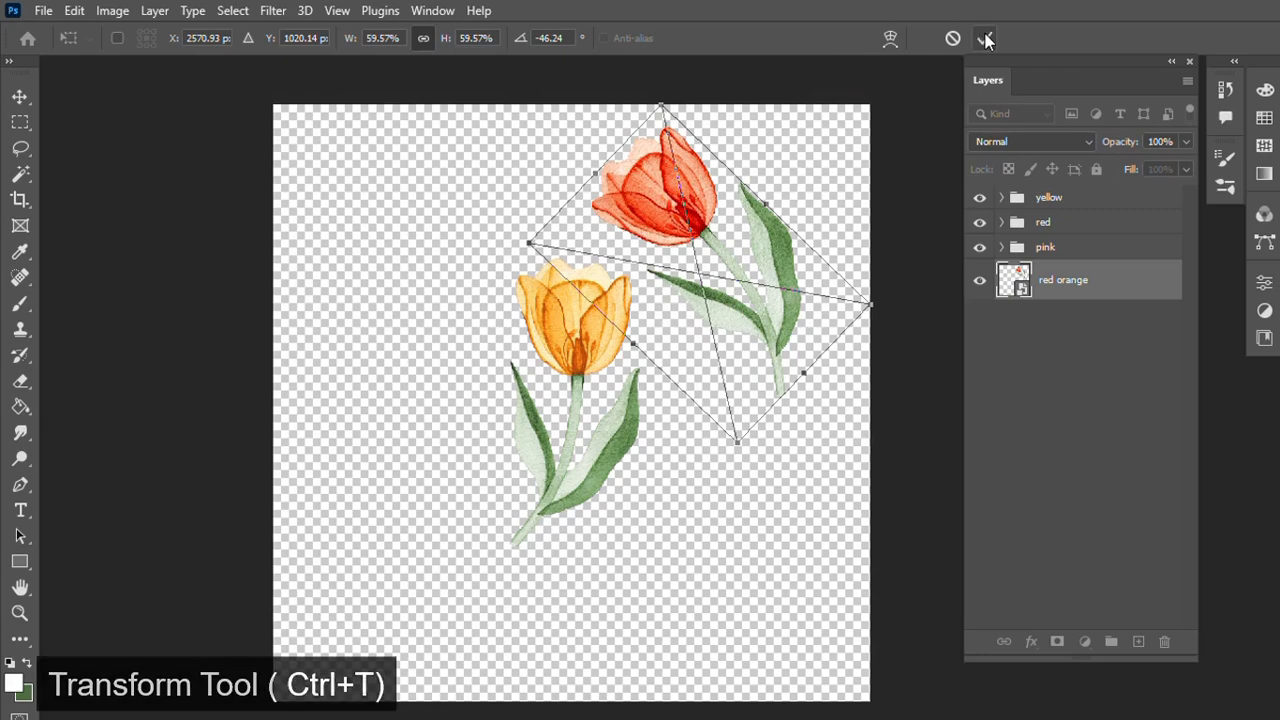
left_click(986, 40)
Step: Rotate the pink tulip group about 50° and move it to the lower right of the canvas, below the red orange tulip
left_click(1045, 250)
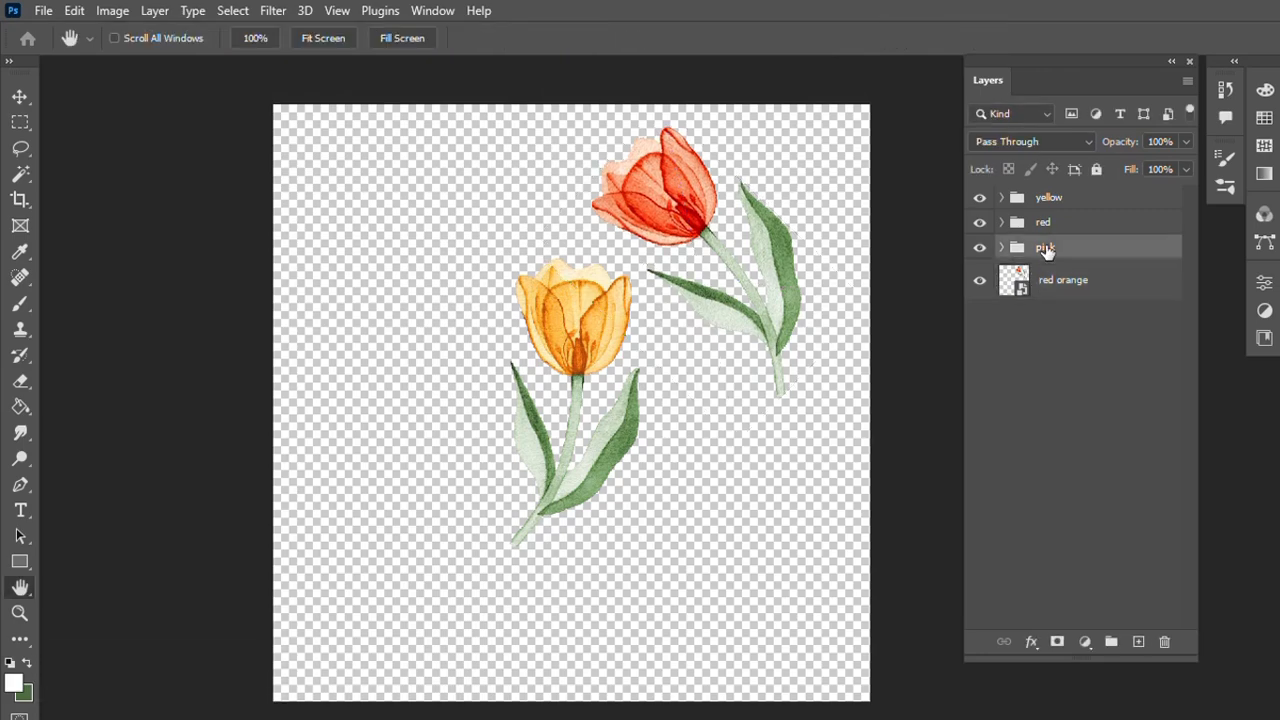
key("ctrl+t")
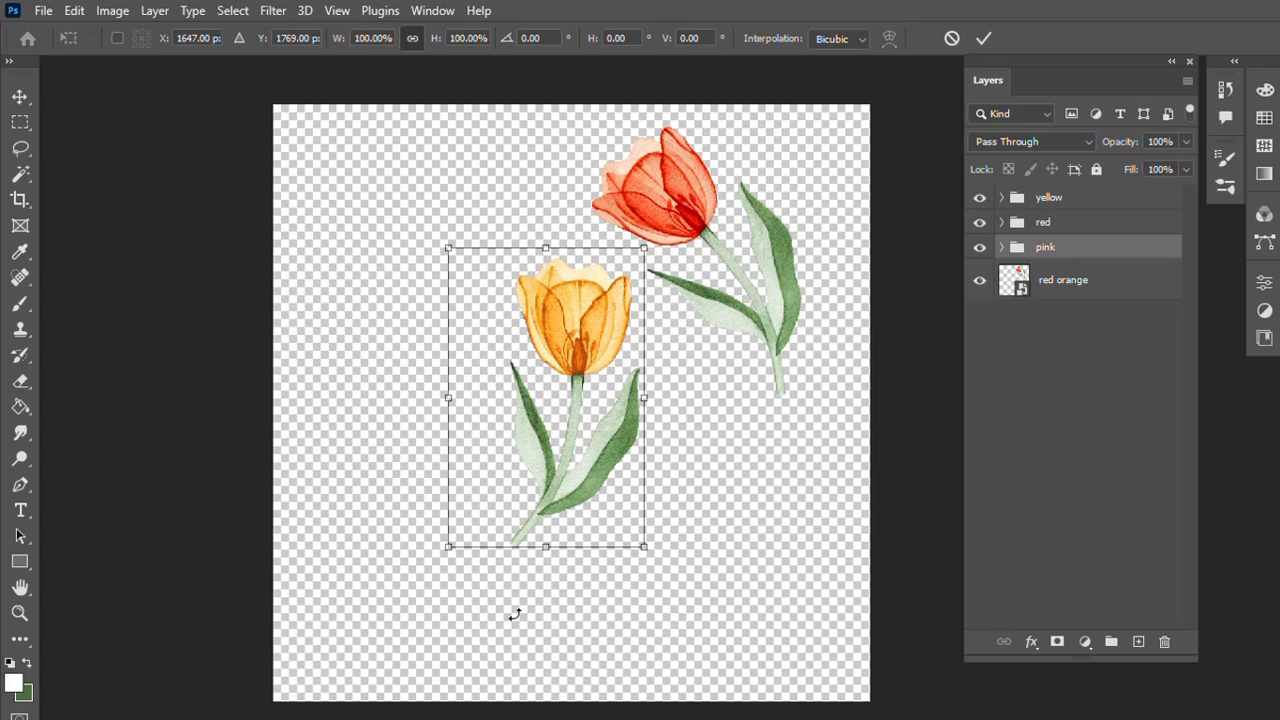
left_click_drag(514, 614, 490, 572)
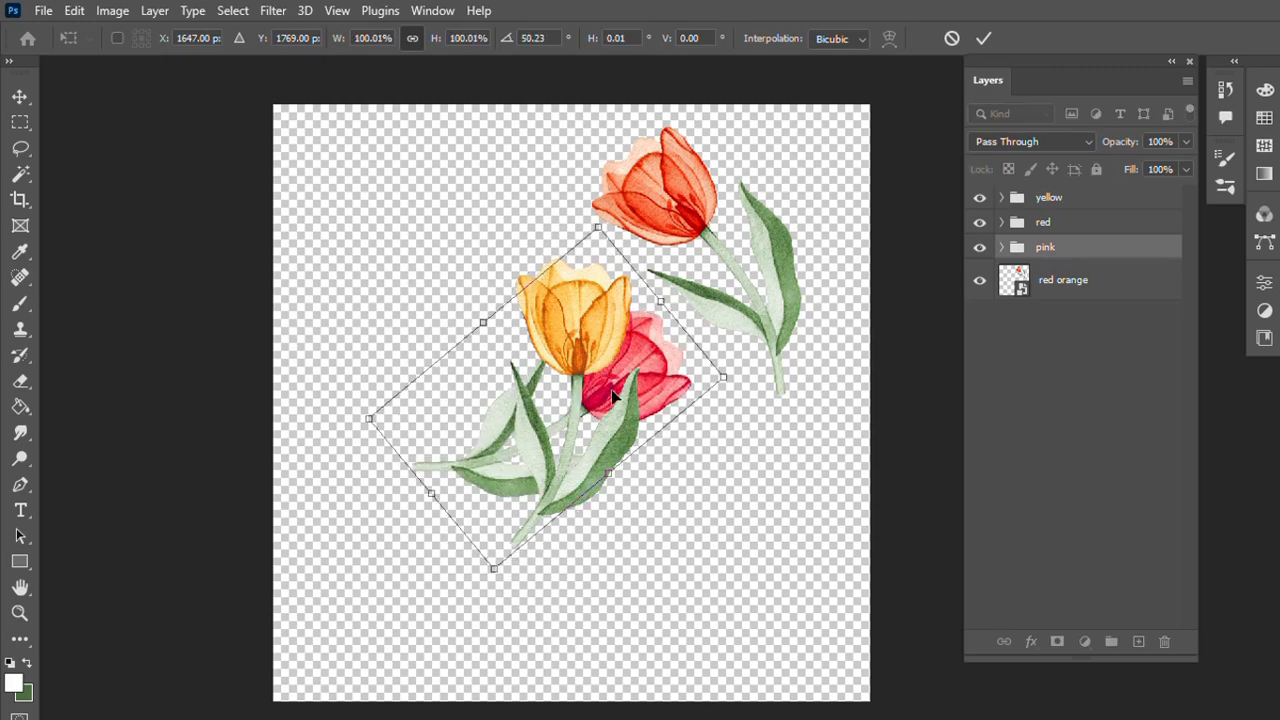
left_click_drag(662, 365, 771, 462)
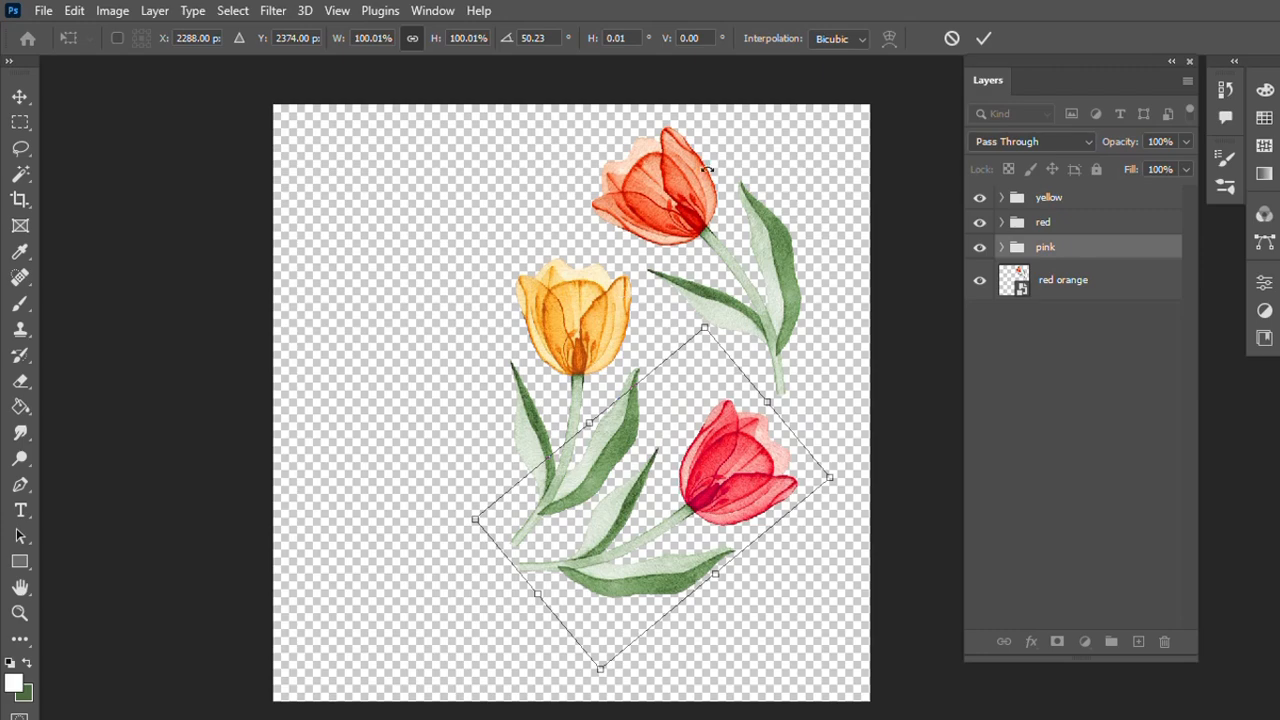
left_click(984, 40)
key("h")
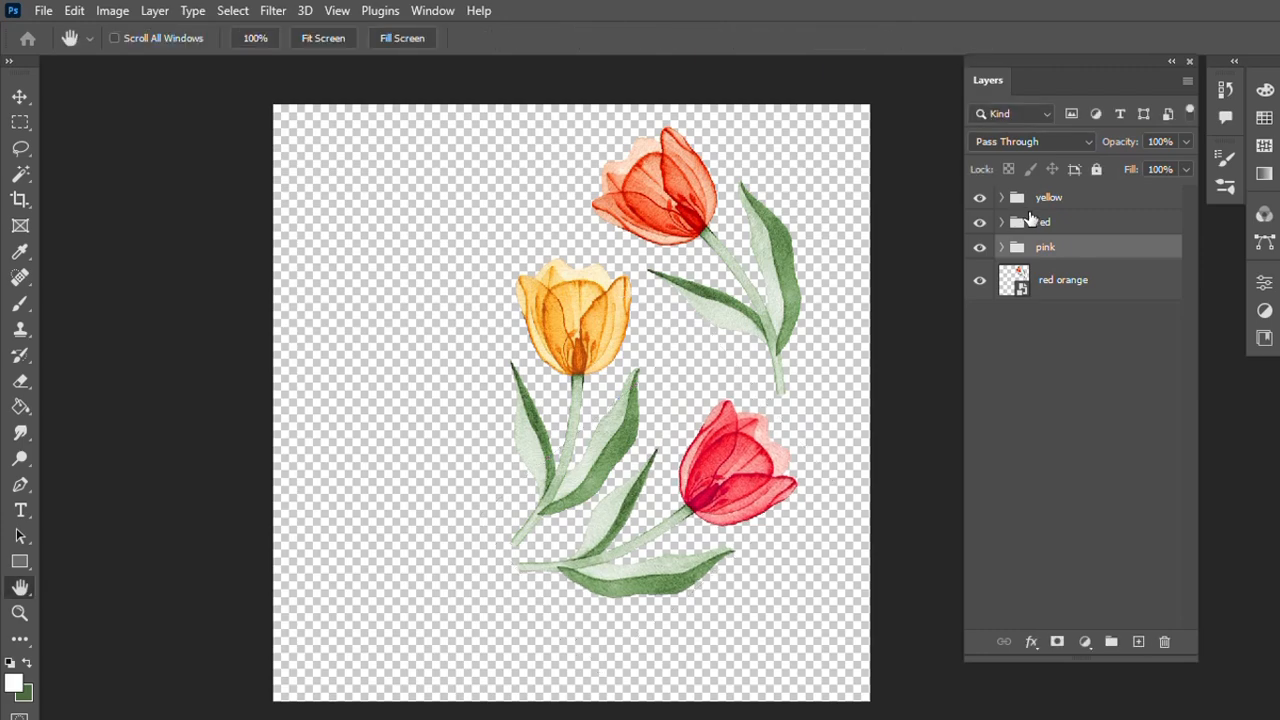
Step: Rotate the red tulip group about -150° and move it to the upper left of the canvas
left_click(1037, 224)
key("ctrl+t")
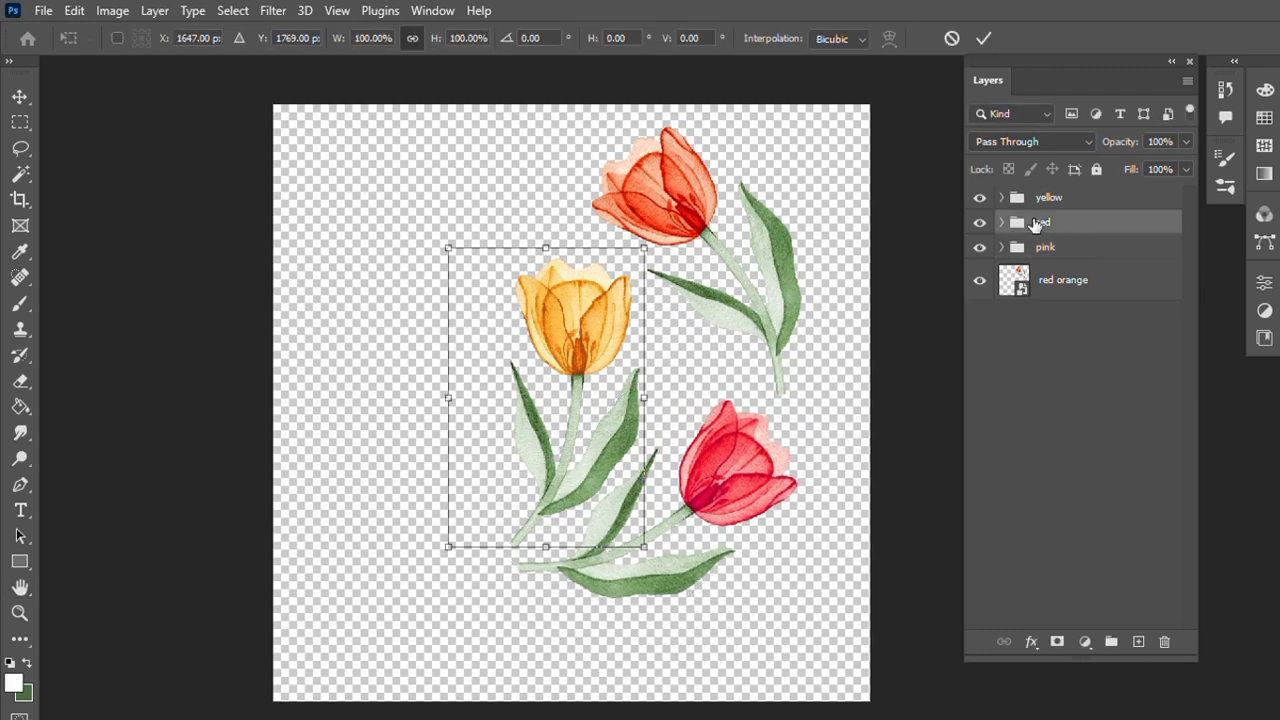
left_click_drag(590, 367, 460, 248)
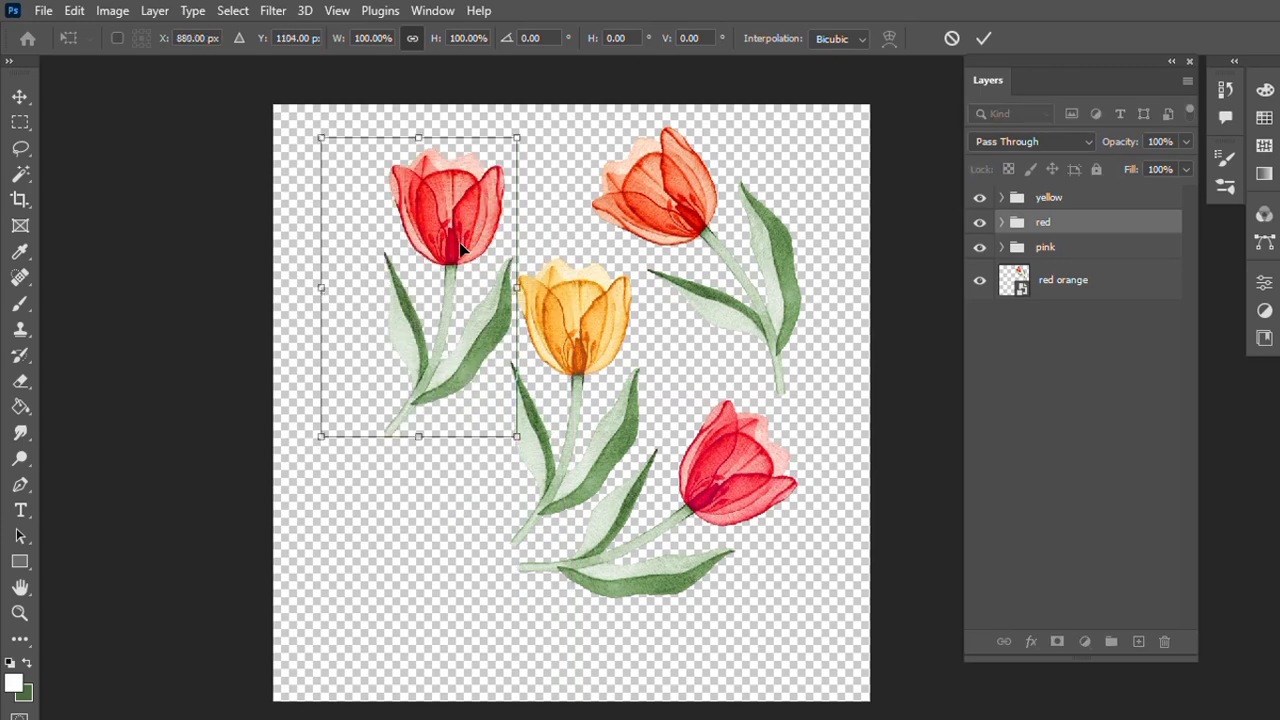
left_click_drag(531, 131, 274, 472)
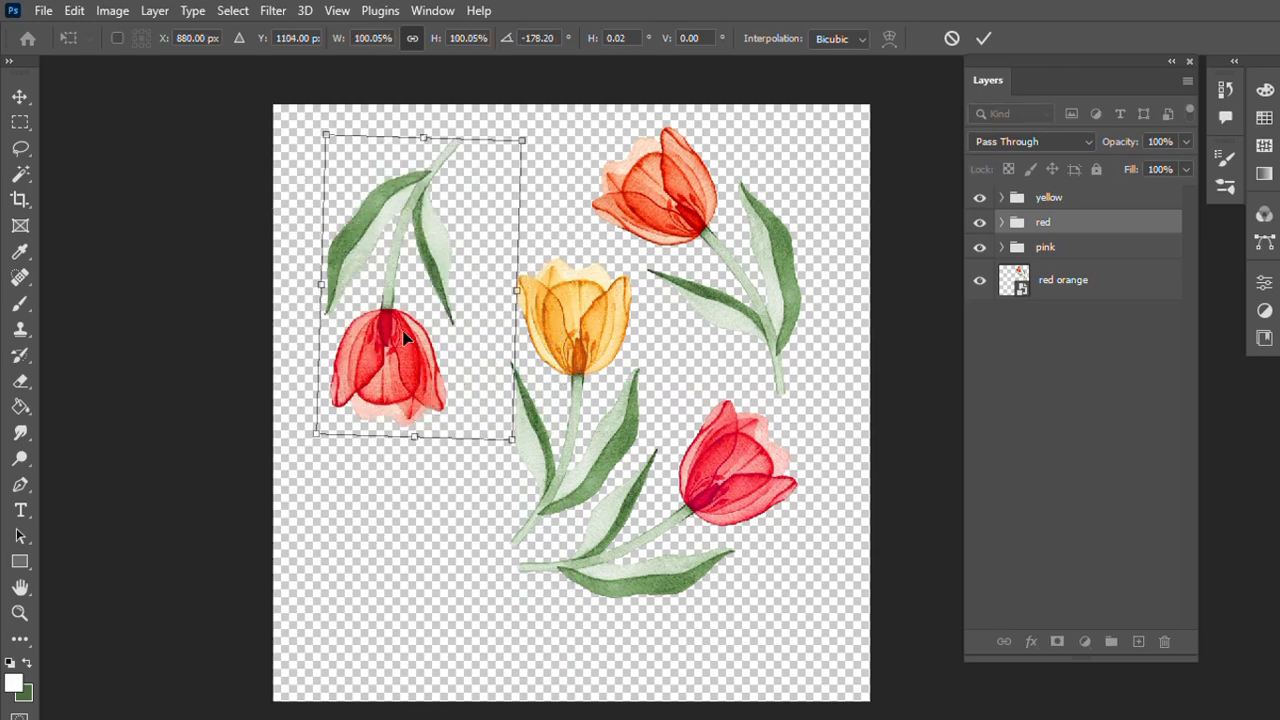
left_click_drag(552, 146, 580, 222)
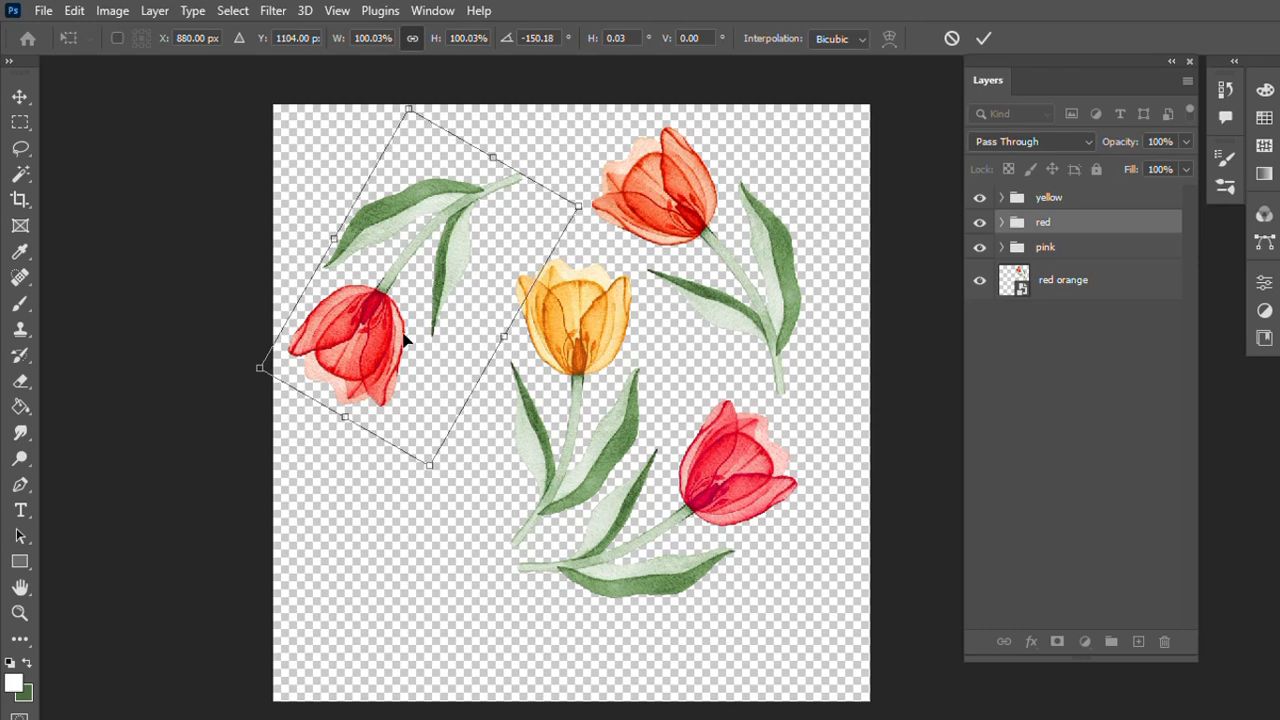
left_click_drag(363, 333, 410, 340)
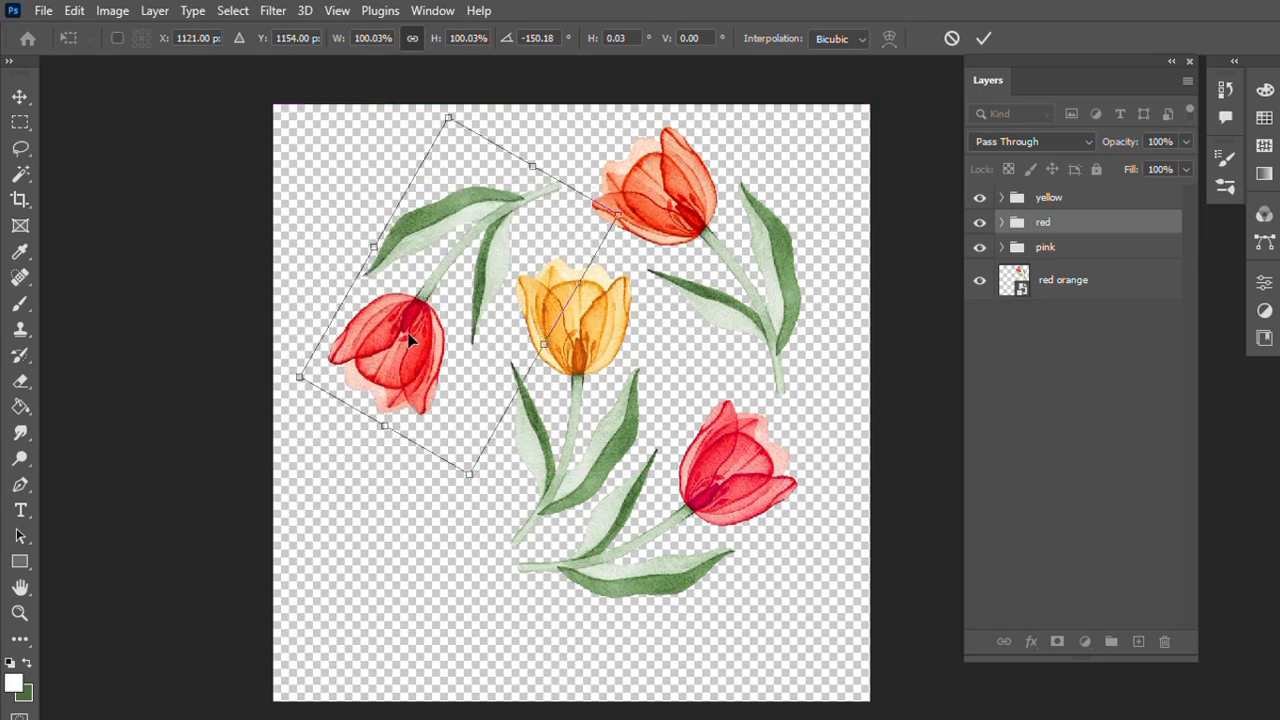
Step: Check the settings of the Hue/Saturation adjustment inside the pink group
left_click(1048, 247)
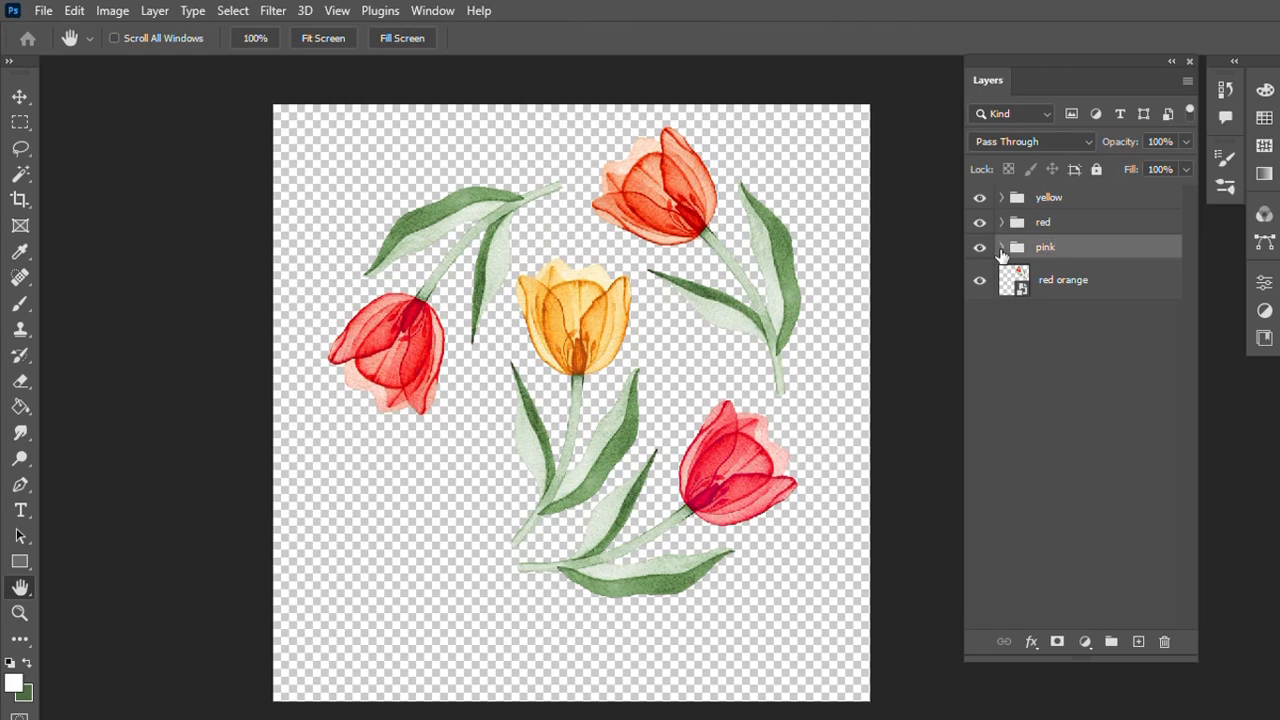
left_click(1002, 253)
double_click(1046, 284)
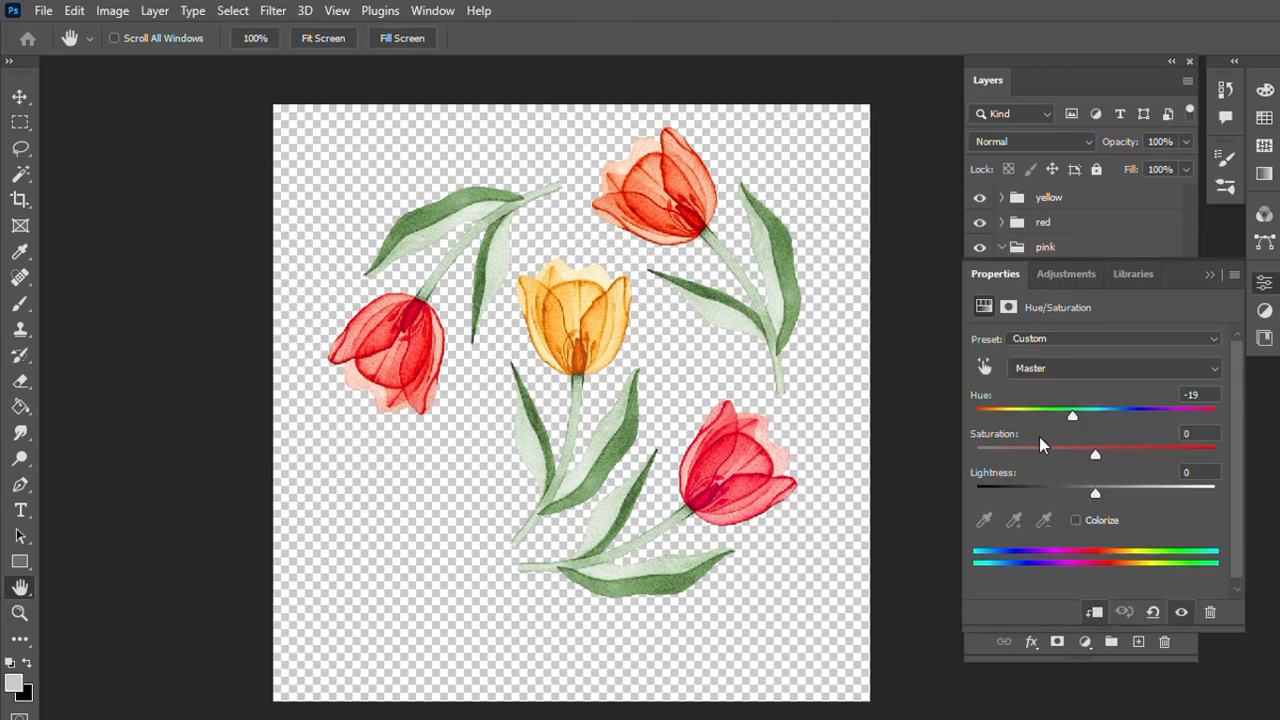
left_click(1210, 274)
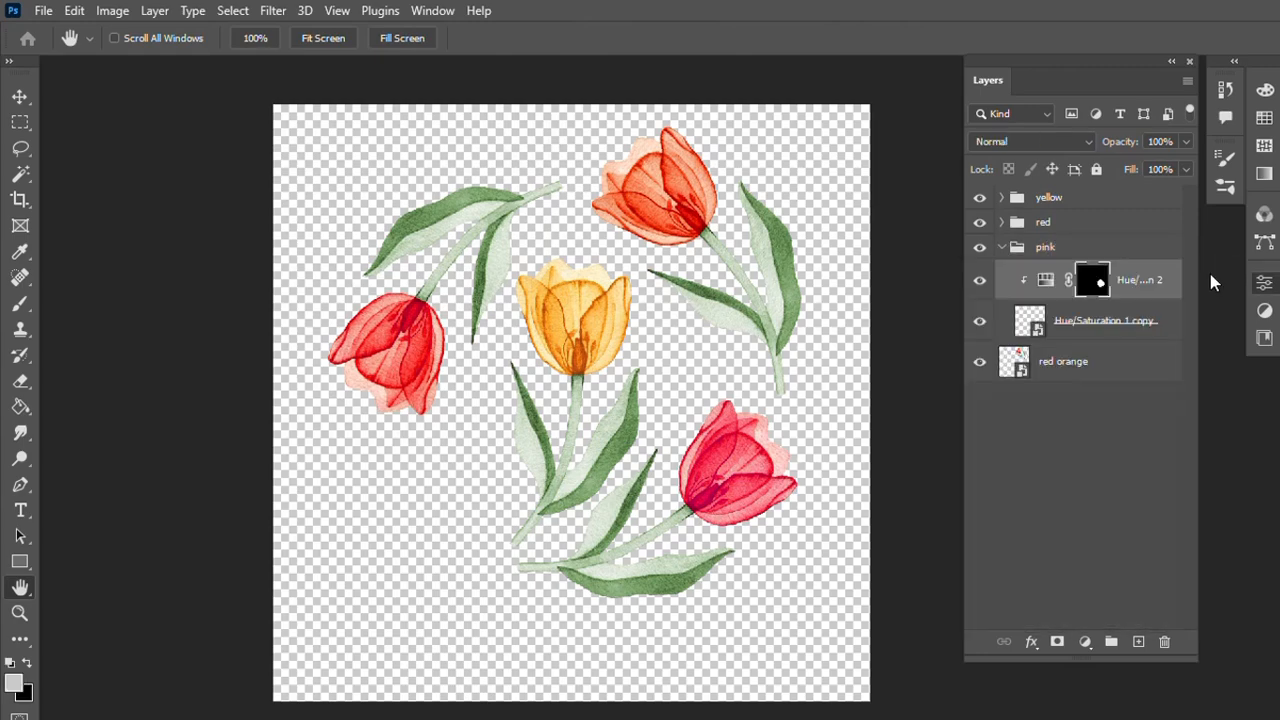
left_click(1001, 247)
Step: Rotate the yellow tulip group, flip it vertically and position it near the canvas centre, between the red and pink tulips
left_click(1049, 199)
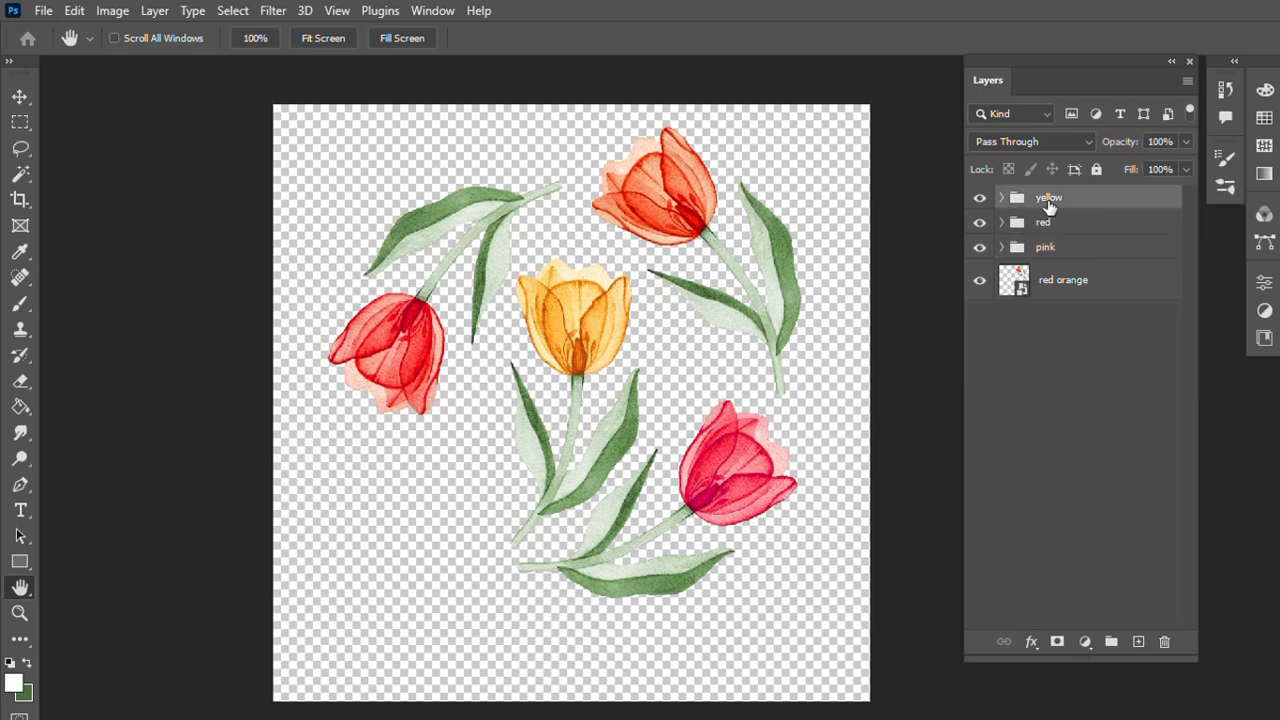
key("ctrl+t")
left_click_drag(672, 583, 553, 503)
right_click(555, 460)
left_click(700, 438)
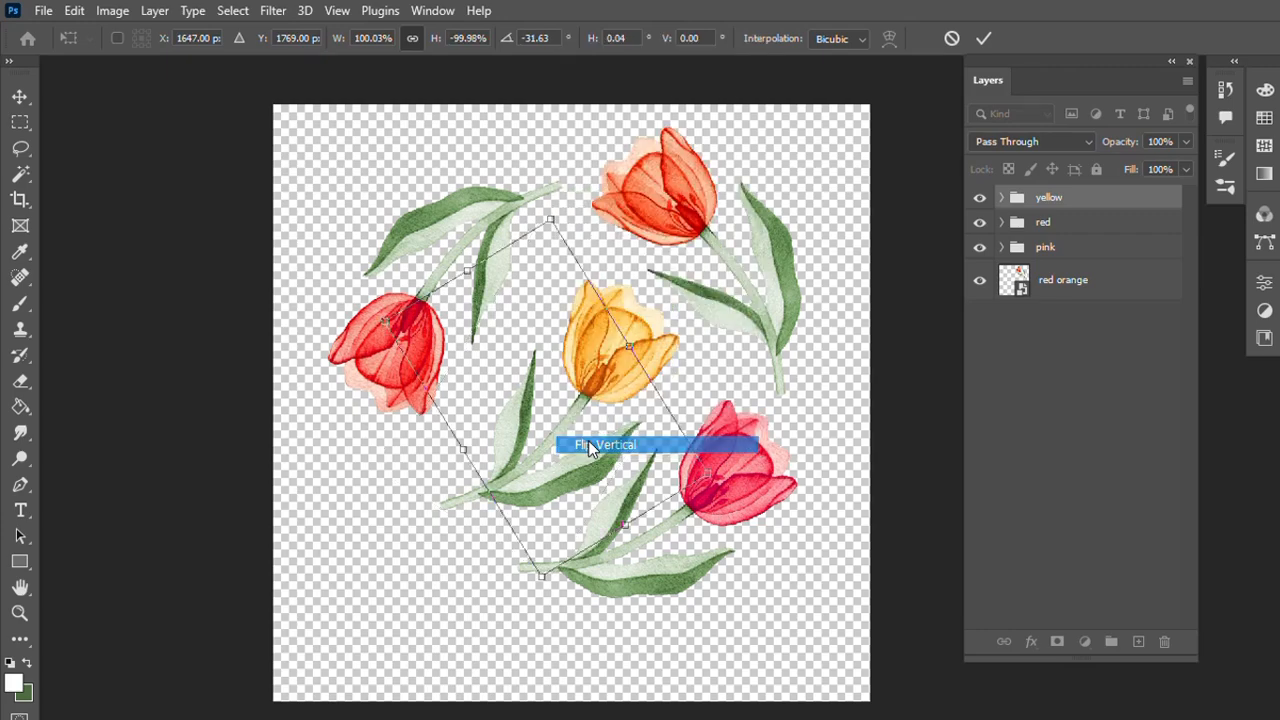
left_click_drag(745, 444, 731, 409)
left_click_drag(625, 356, 605, 381)
left_click(983, 38)
Step: Rotate the red tulip group about 17° so its stem lies nearly horizontal
left_click(1045, 222)
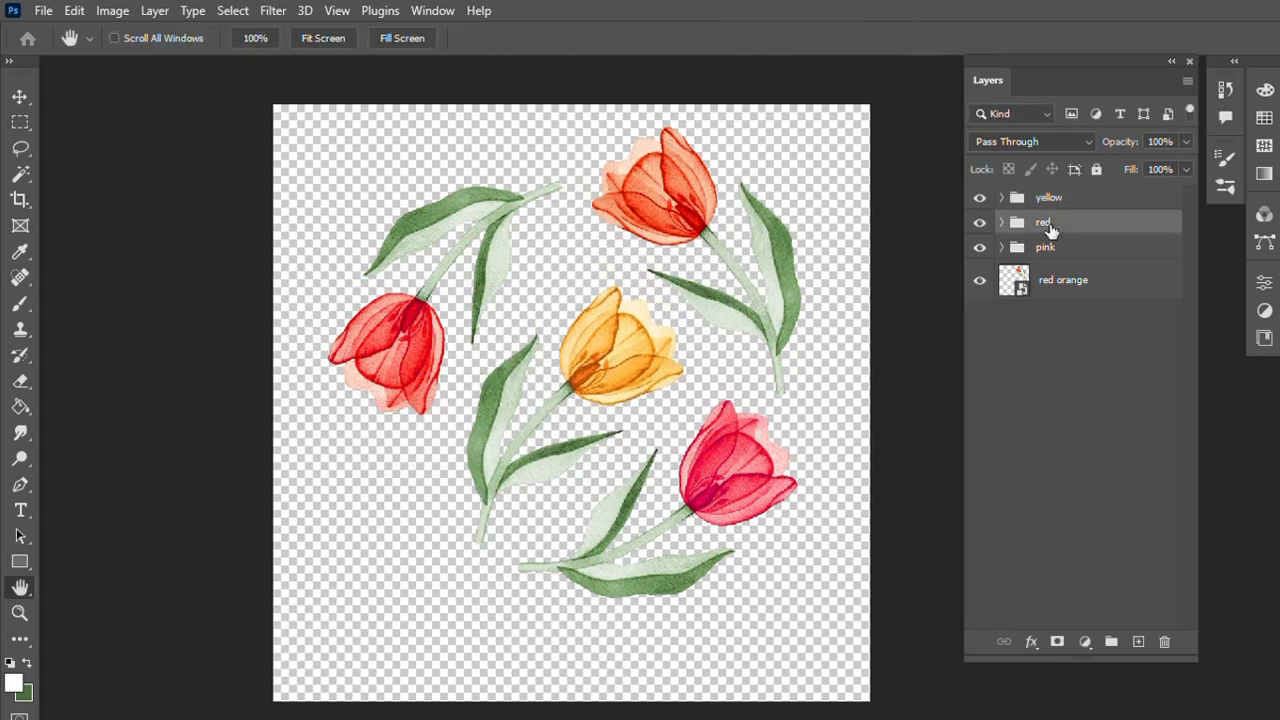
key("ctrl+t")
left_click_drag(575, 162, 535, 256)
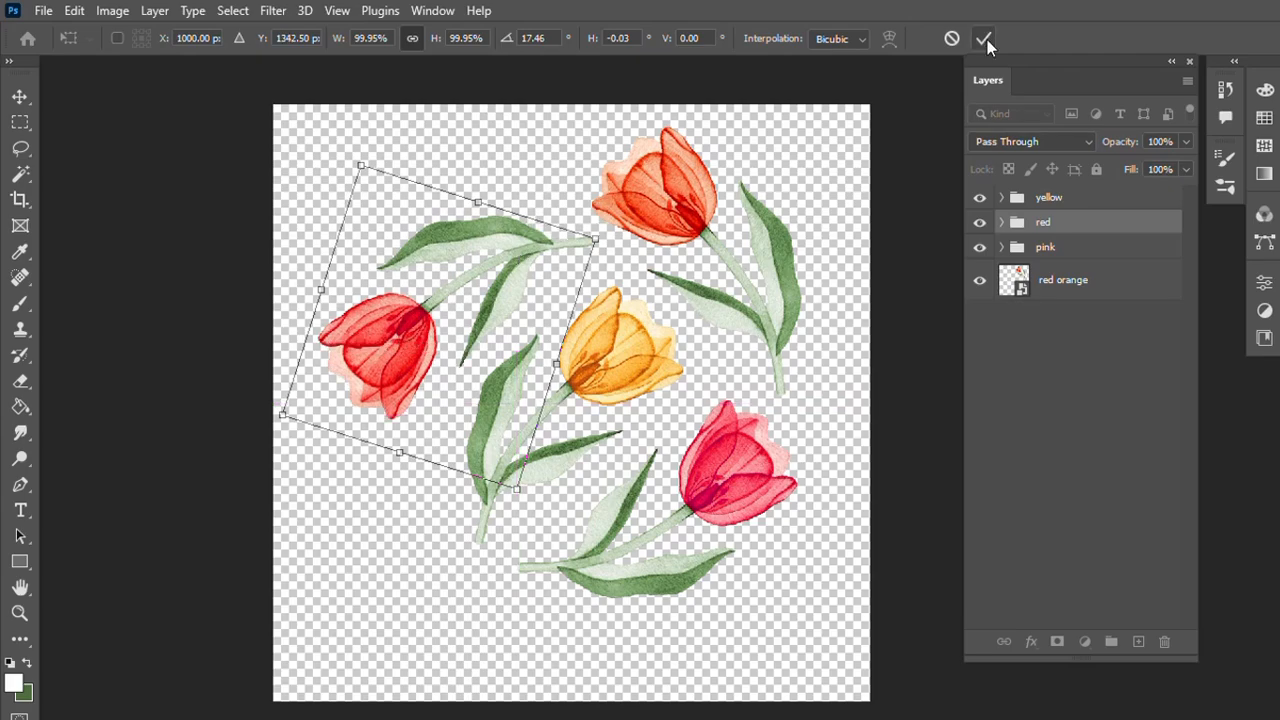
left_click(983, 38)
Step: Move the pink tulip group to the lower left of the canvas and turn it so the flower points down and right
left_click(1045, 247)
key("ctrl+t")
left_click_drag(735, 465, 442, 560)
left_click(983, 38)
Step: Nudge the yellow tulip group slightly up and to the right
left_click(1049, 198)
key("ctrl+t")
left_click_drag(614, 371, 628, 362)
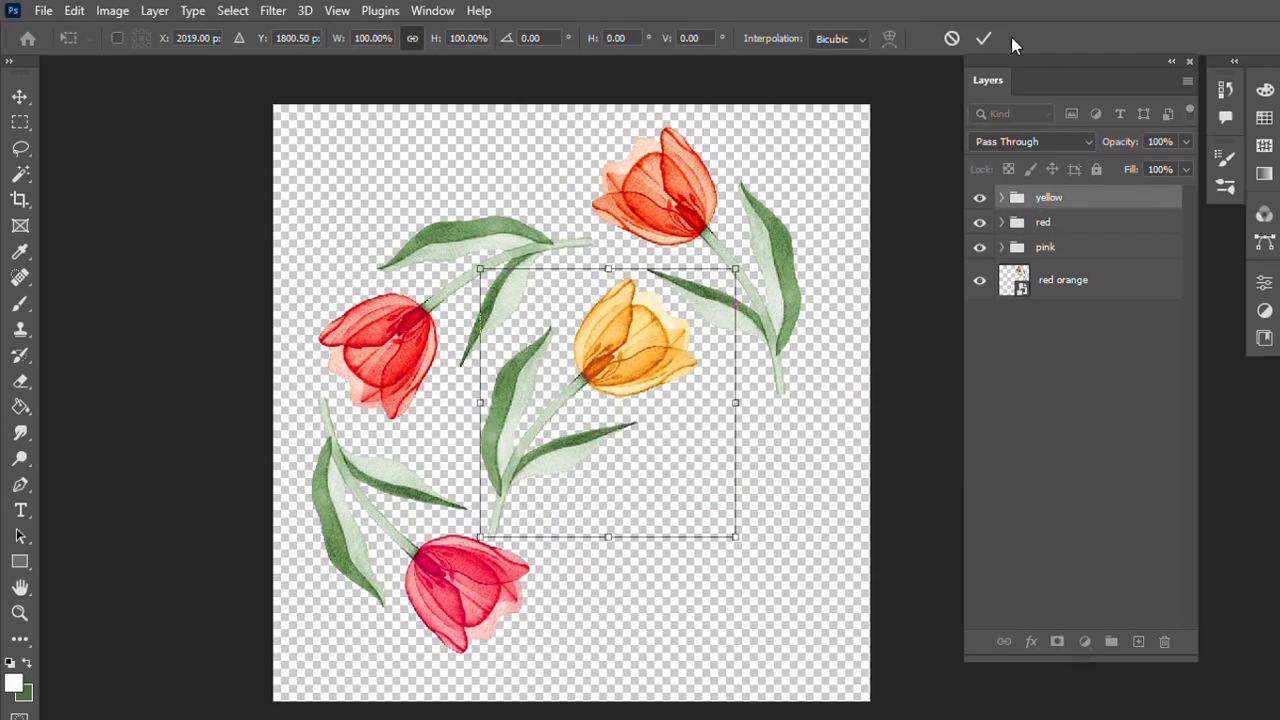
left_click(984, 38)
Step: Duplicate the red tulip group, rotate the copy about 168° and place it below the yellow tulip, beside the pink one
left_click(1047, 225)
key("ctrl+j")
key("ctrl+t")
left_click_drag(522, 230, 666, 409)
left_click_drag(440, 380, 791, 629)
left_click_drag(680, 540, 695, 544)
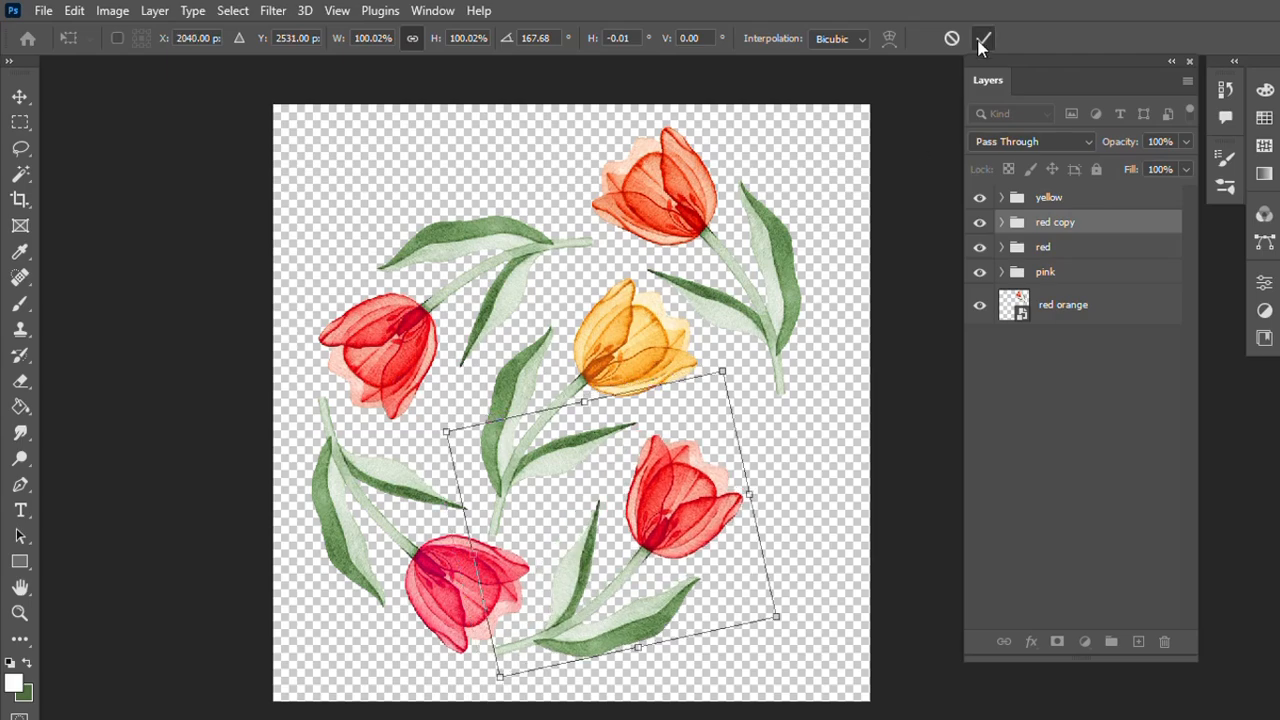
left_click(983, 40)
Step: Duplicate the yellow tulip group, rotate the copy about 131° and place it flower-down in the lower right of the canvas
left_click(1060, 200)
key("ctrl+j")
key("ctrl+t")
left_click_drag(635, 344, 831, 533)
right_click(831, 533)
left_click(858, 522)
left_click_drag(845, 605, 726, 233)
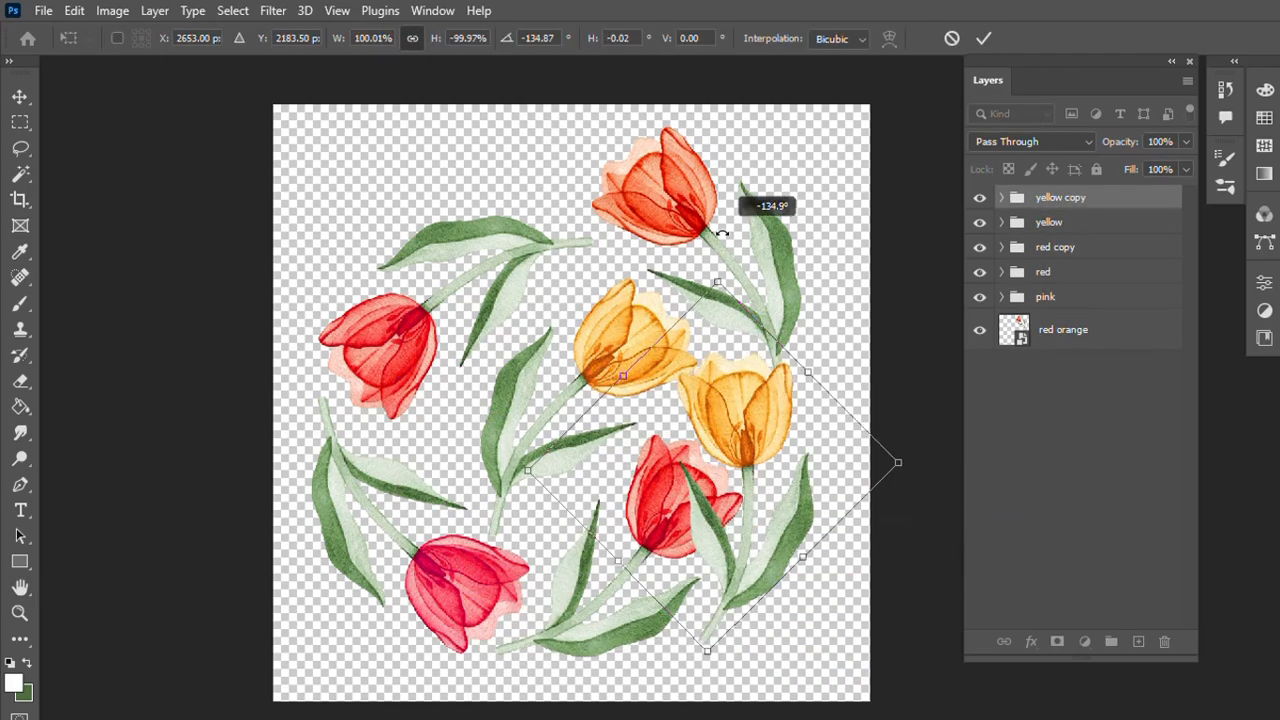
right_click(720, 556)
left_click(746, 527)
left_click_drag(746, 531, 776, 608)
left_click_drag(746, 348, 959, 557)
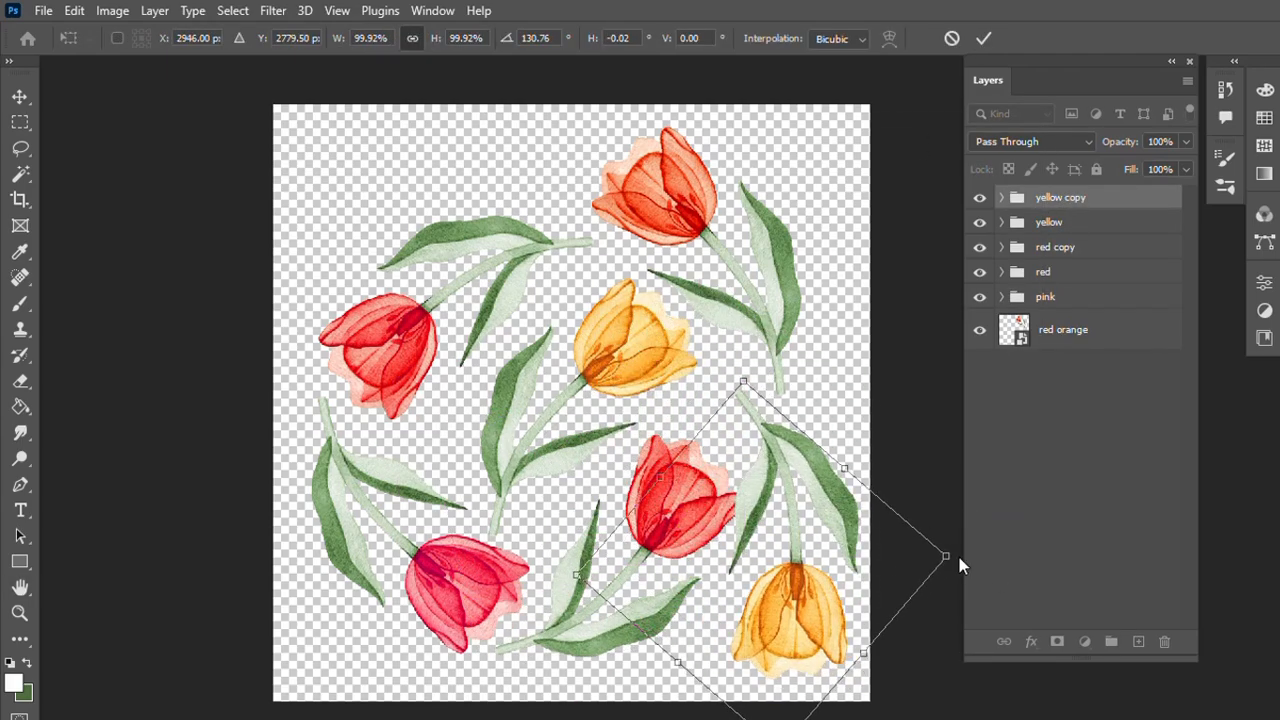
left_click(983, 38)
Step: Shift the red, yellow and pink tulip groups up and to the left on the canvas
left_click(1043, 272)
key("ctrl+t")
left_click_drag(513, 228, 486, 191)
left_click(1062, 222)
key("ctrl+t")
left_click_drag(643, 382, 606, 404)
left_click(1042, 299)
key("ctrl+t")
left_click_drag(455, 592, 433, 548)
Step: Nudge the yellow tulip group up, then rotate the red copy group about -8° and move it up closer to it
left_click(1049, 223)
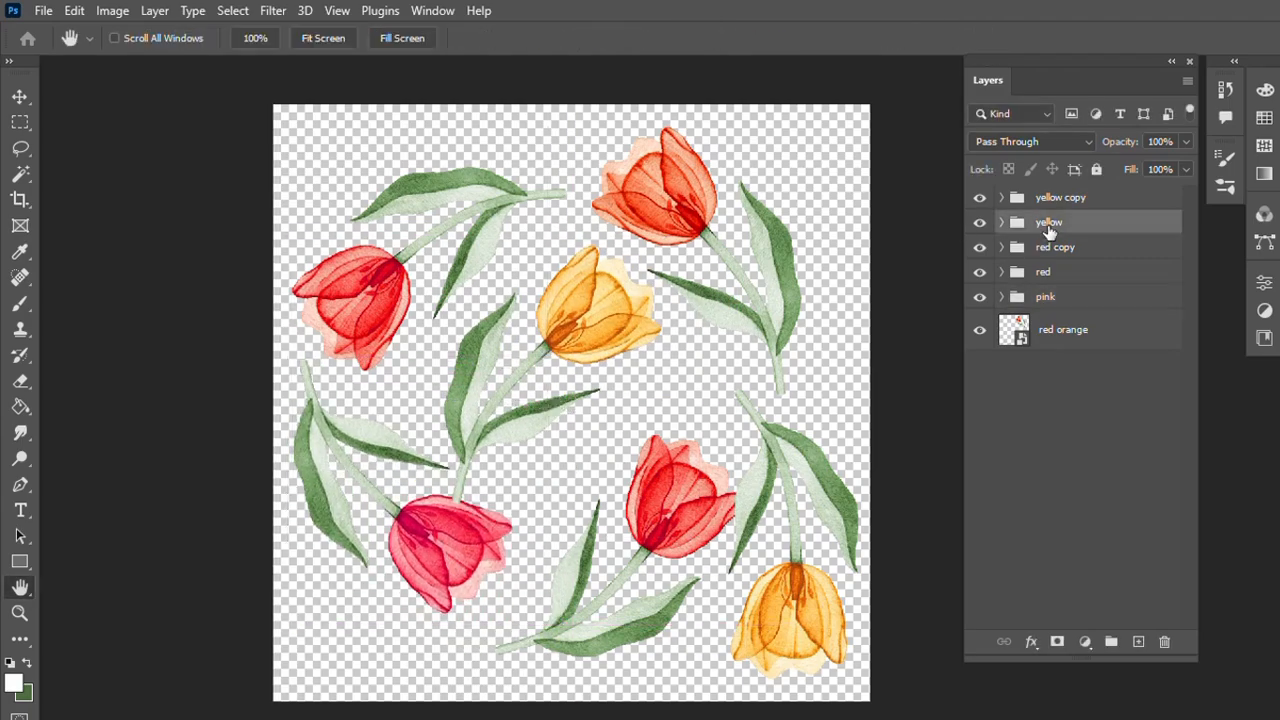
key("ctrl+t")
left_click(1058, 248)
key("ctrl+t")
left_click_drag(790, 680, 700, 700)
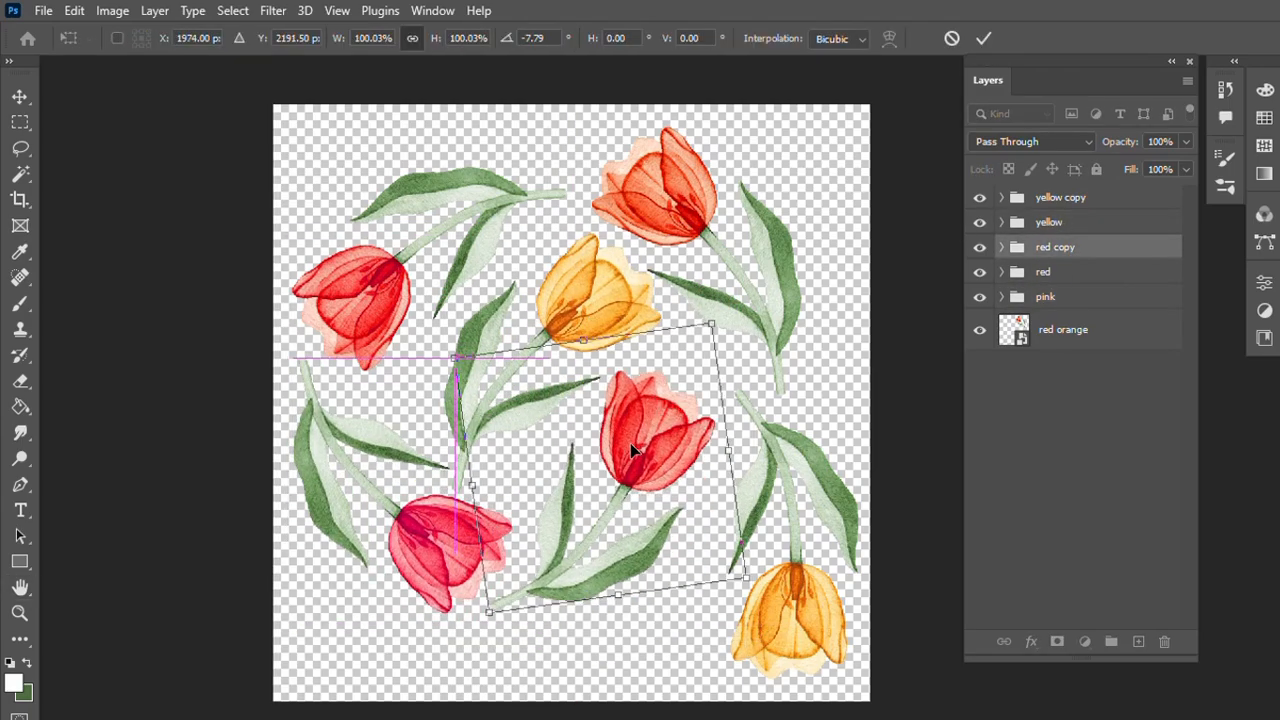
left_click_drag(630, 443, 615, 428)
left_click(983, 38)
Step: Rotate the yellow copy group about -3° and move it up and left, closer to the red copy tulip
left_click(1060, 197)
key("ctrl+t")
left_click_drag(872, 703, 886, 617)
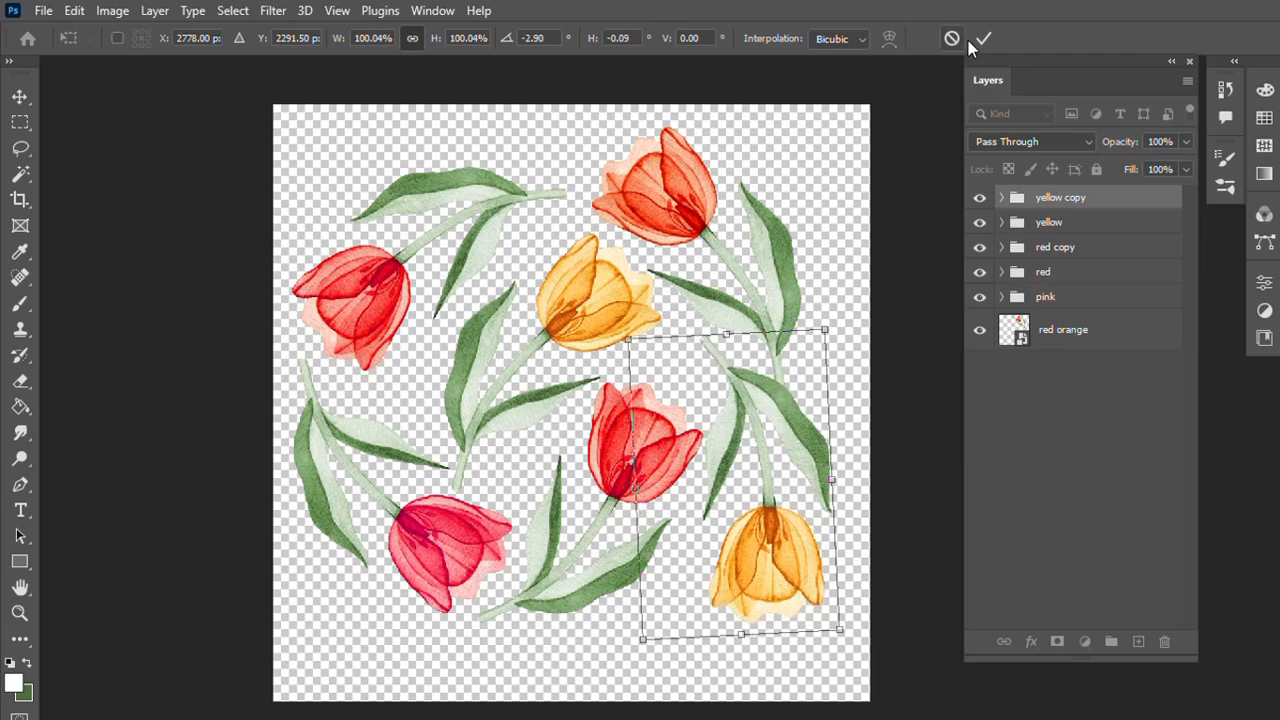
left_click(983, 38)
left_click(1043, 272)
key("ctrl+t")
left_click(983, 249)
left_click(983, 249)
Step: Rotate the red orange tulip slightly counter-clockwise and nudge it within the upper right of the canvas
left_click(1055, 329)
key("ctrl+t")
left_click_drag(861, 308, 867, 266)
left_click_drag(783, 229, 788, 232)
left_click(983, 38)
Step: Rotate the yellow copy group about -19° and move it up towards the right edge of the canvas
left_click(1060, 197)
key("ctrl+t")
left_click_drag(786, 563, 874, 543)
left_click(983, 38)
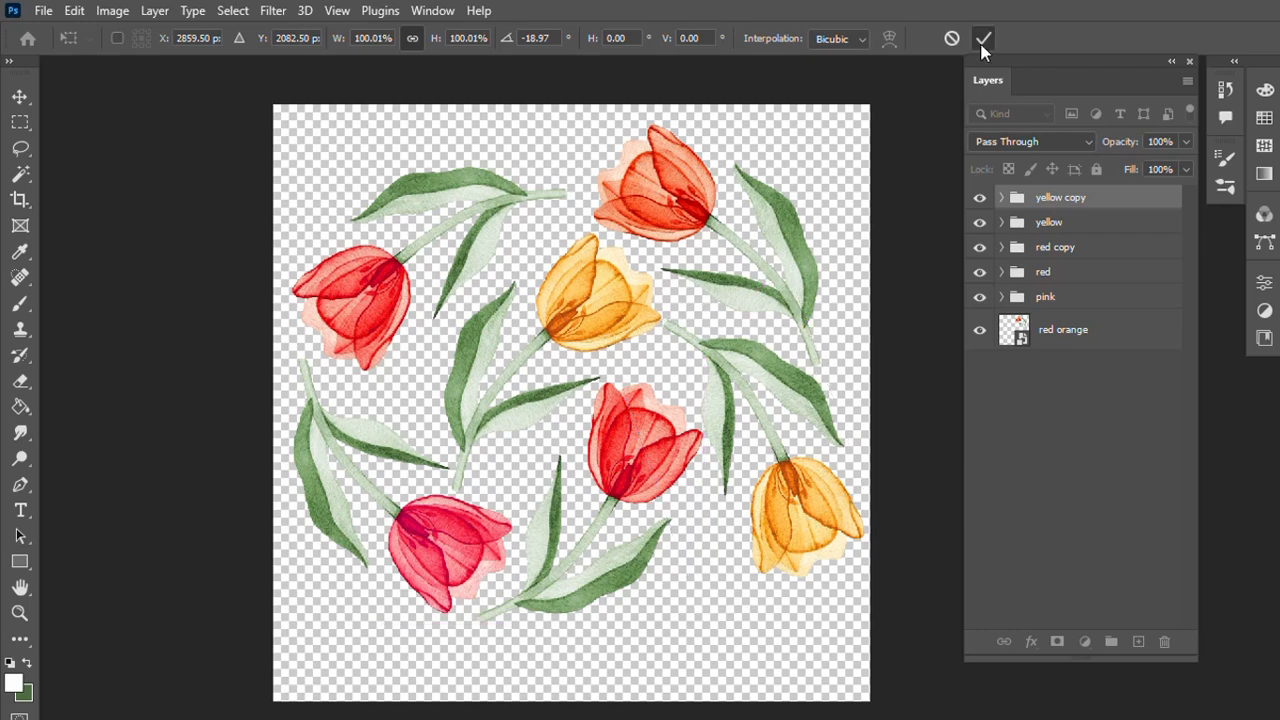
Step: Move the red copy tulip group slightly down to widen its gap from the yellow tulip
left_click(1055, 247)
key("ctrl+t")
left_click(984, 38)
Step: Fine-tune the yellow copy group's rotation and position so it fits between the red copy tulip and the right canvas edge
left_click(1060, 197)
key("ctrl+t")
left_click_drag(804, 517, 797, 534)
left_click_drag(895, 520, 879, 553)
left_click_drag(771, 503, 774, 537)
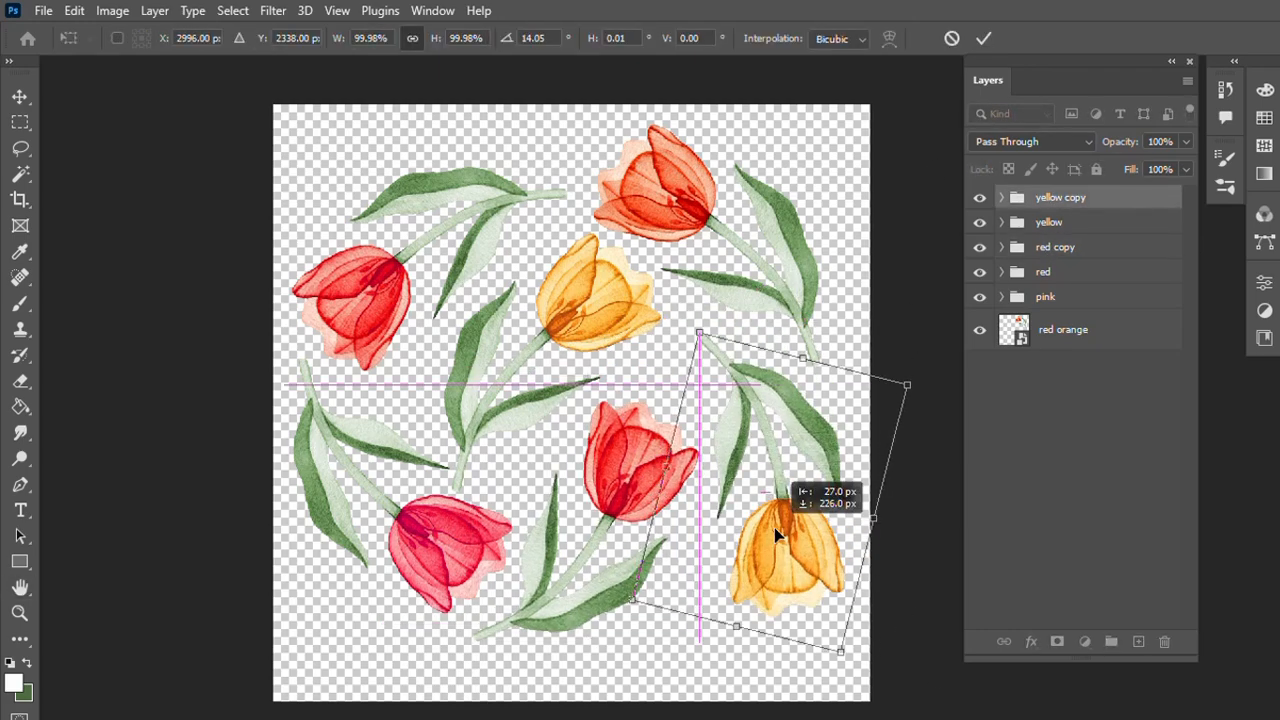
left_click_drag(890, 565, 906, 530)
left_click_drag(809, 554, 820, 527)
left_click(984, 38)
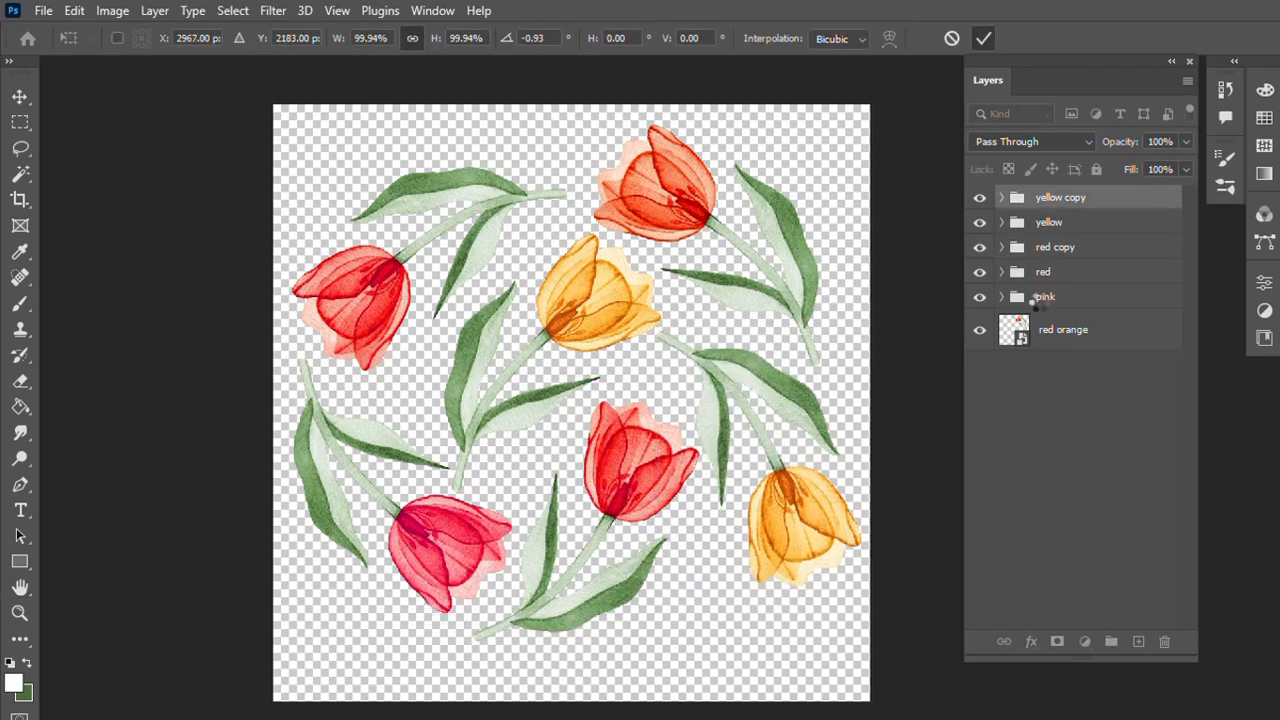
key("h")
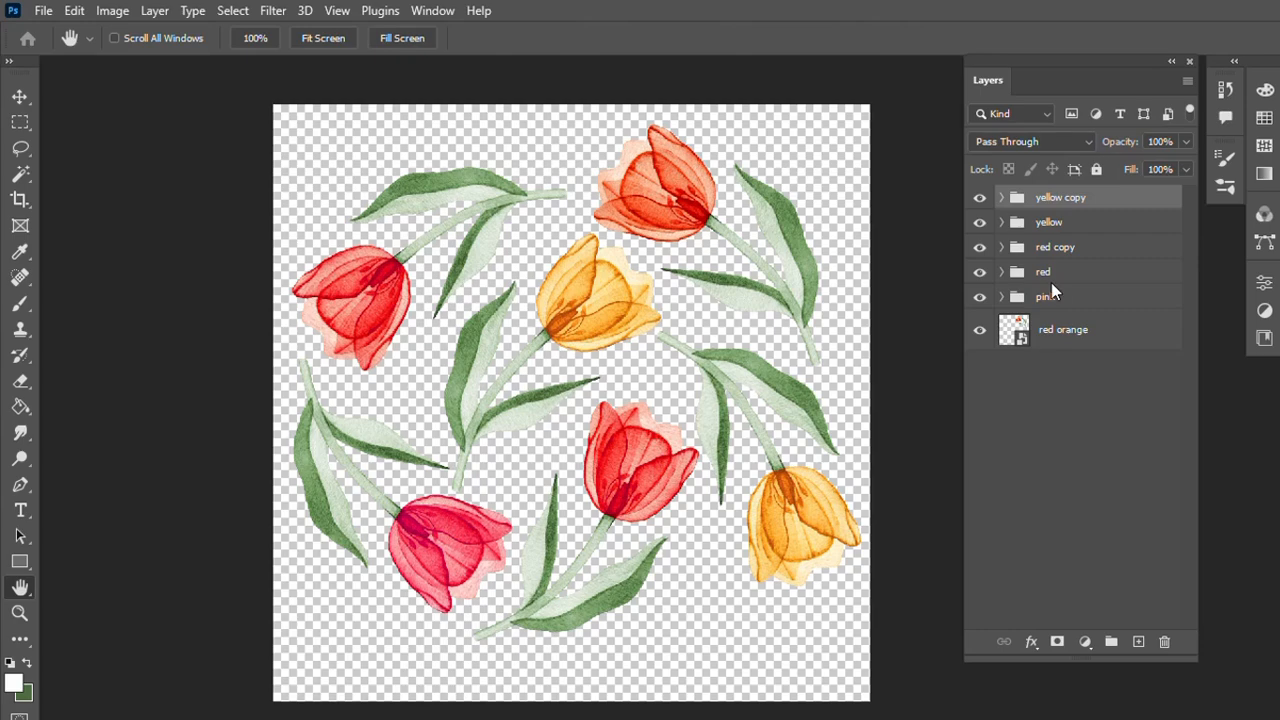
Step: Move the red copy group above the yellow group and stamp all six tulip layers into a new merged layer
left_click_drag(1055, 247, 1052, 211)
left_click(1062, 330)
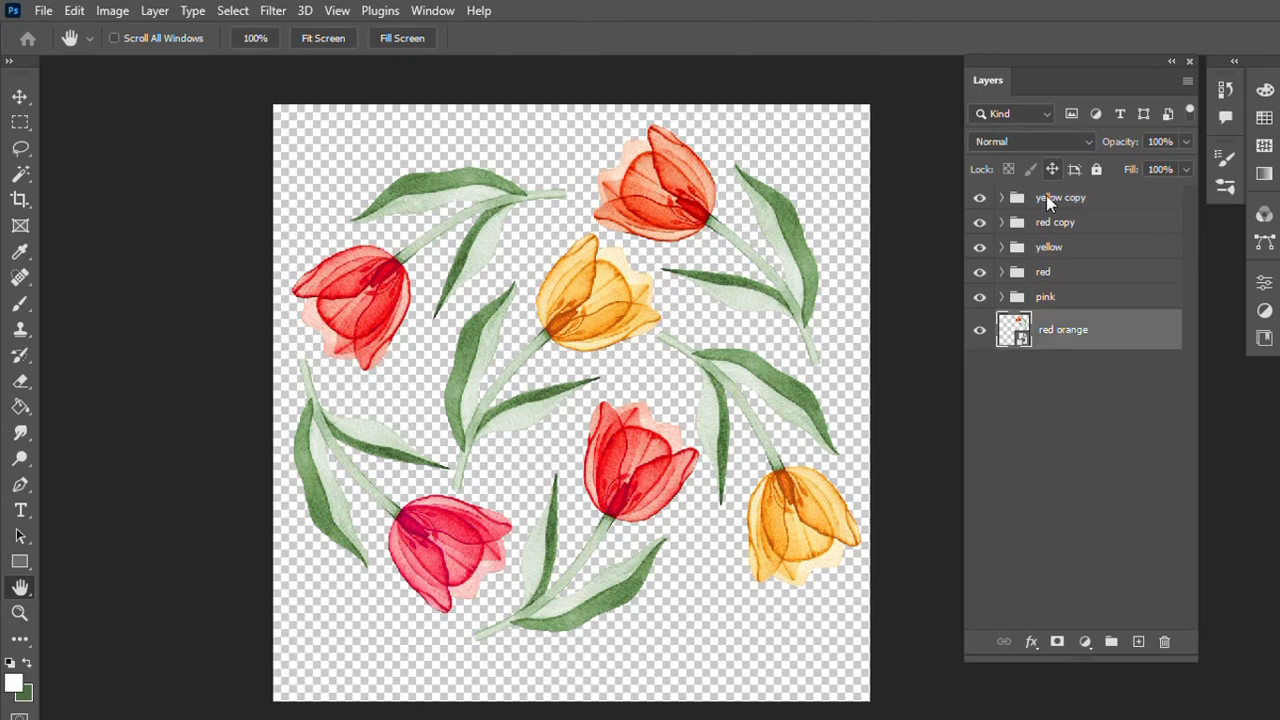
left_click(1046, 197)
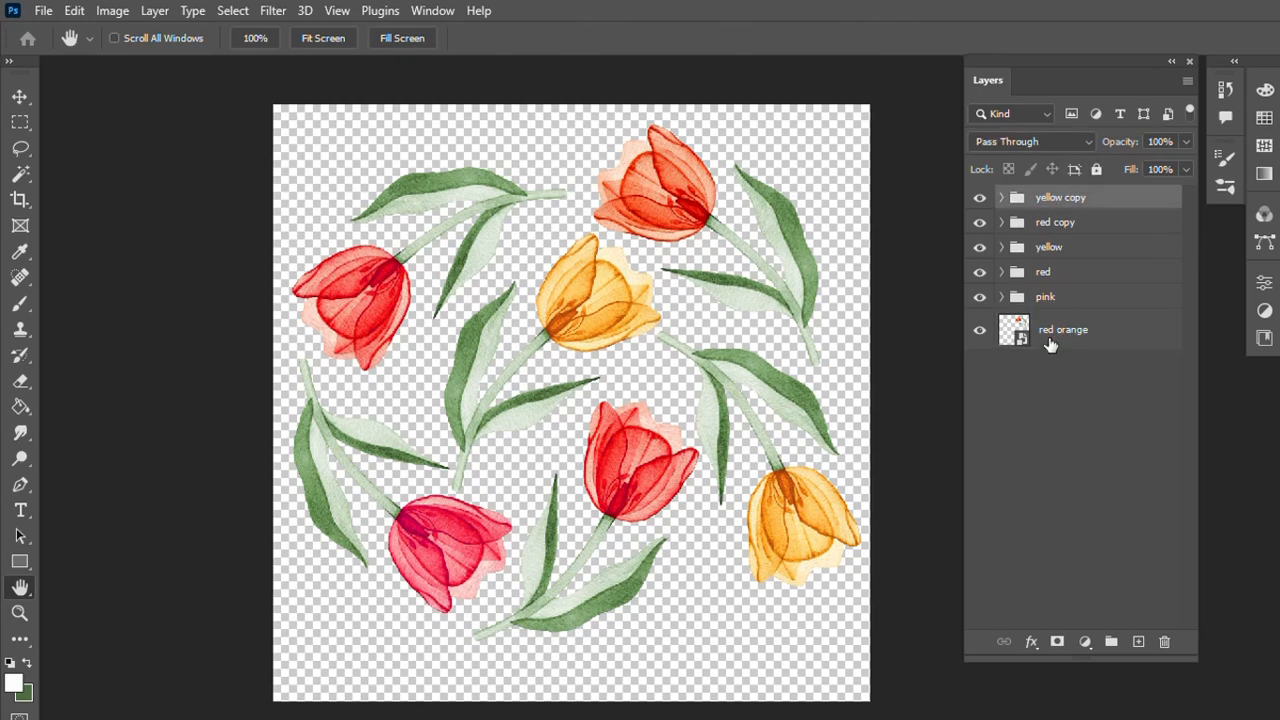
left_click(1050, 343, "shift")
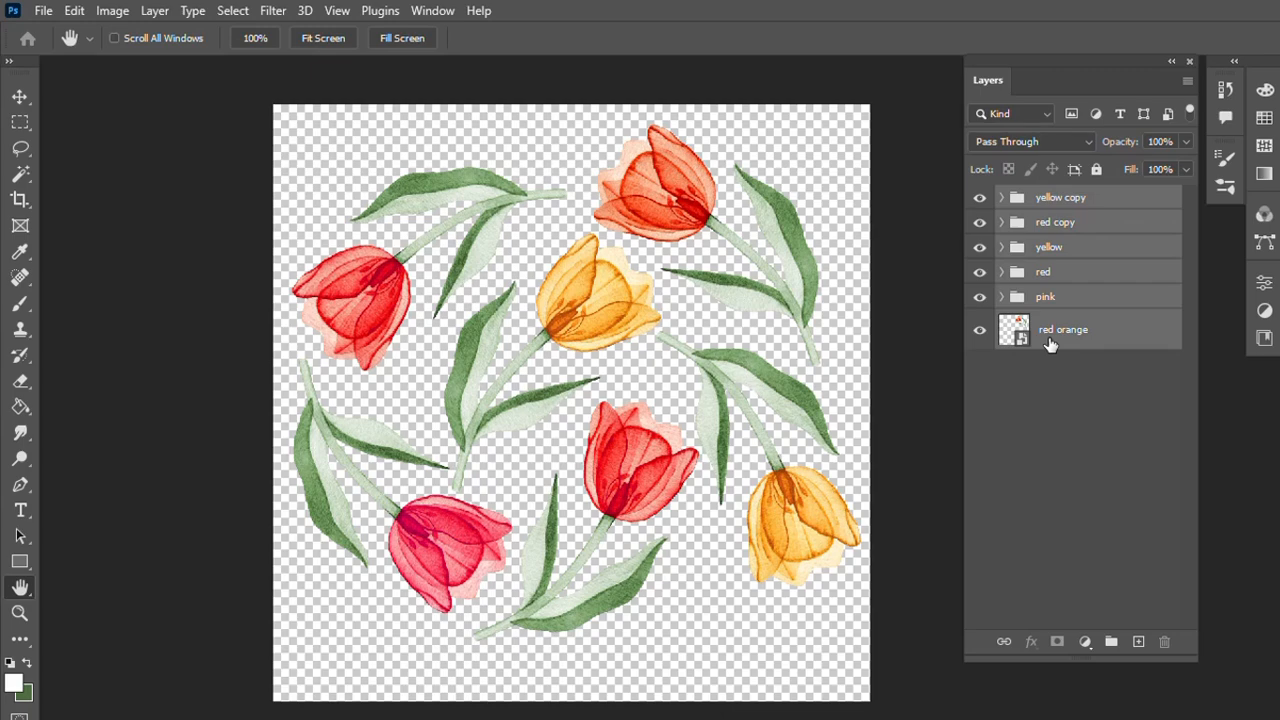
key("ctrl+alt+e")
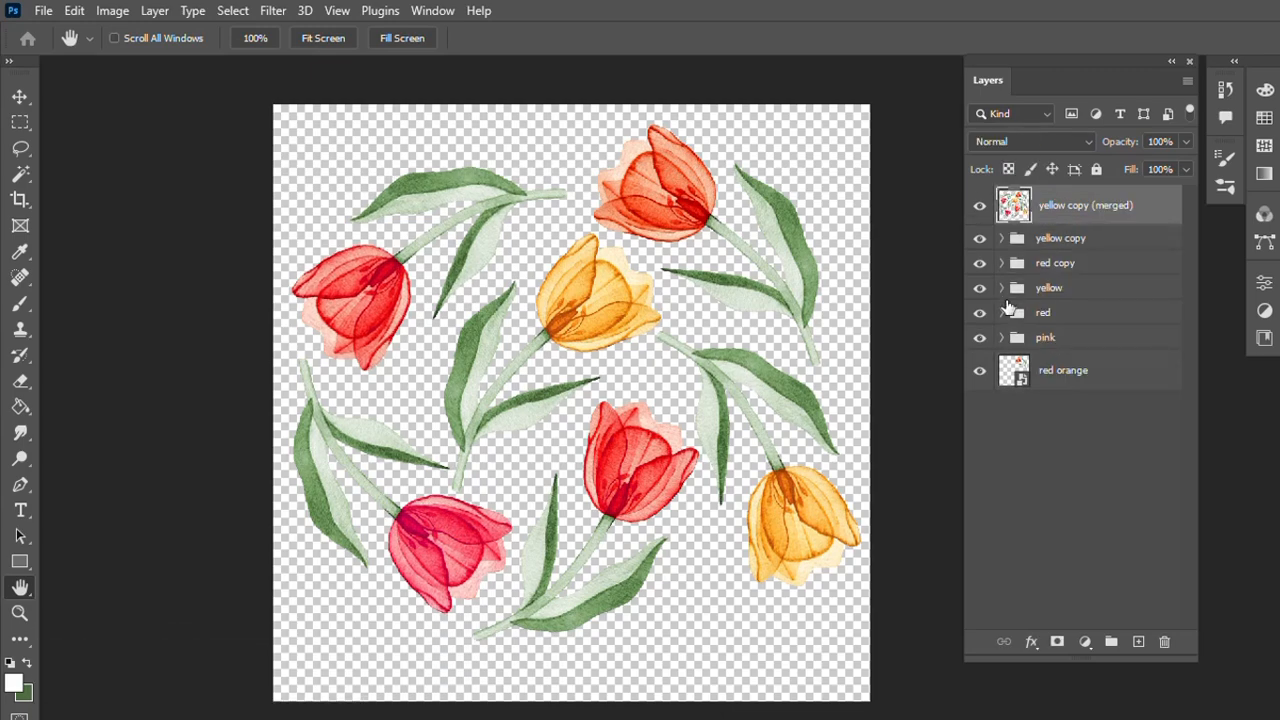
Step: Hide the five tulip groups and the red orange layer, and select the merged layer
left_click(980, 239)
left_click(980, 312)
left_click(980, 337)
left_click(980, 371)
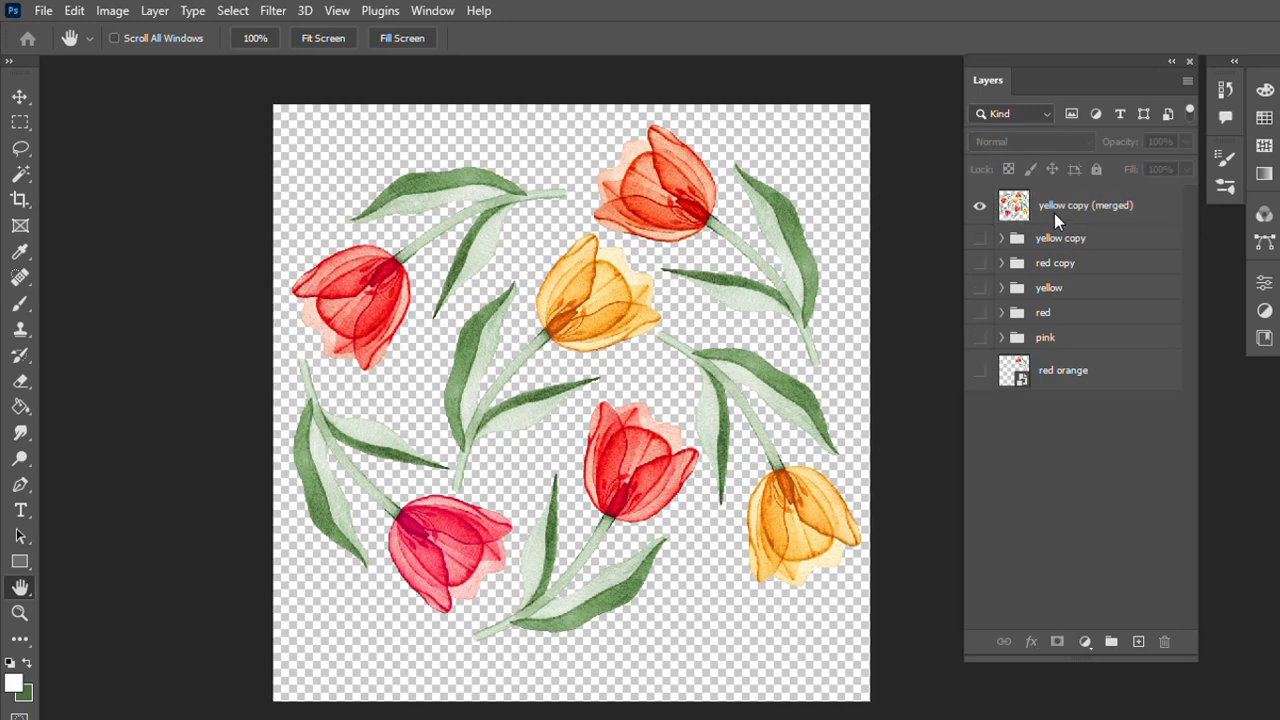
left_click(1063, 215)
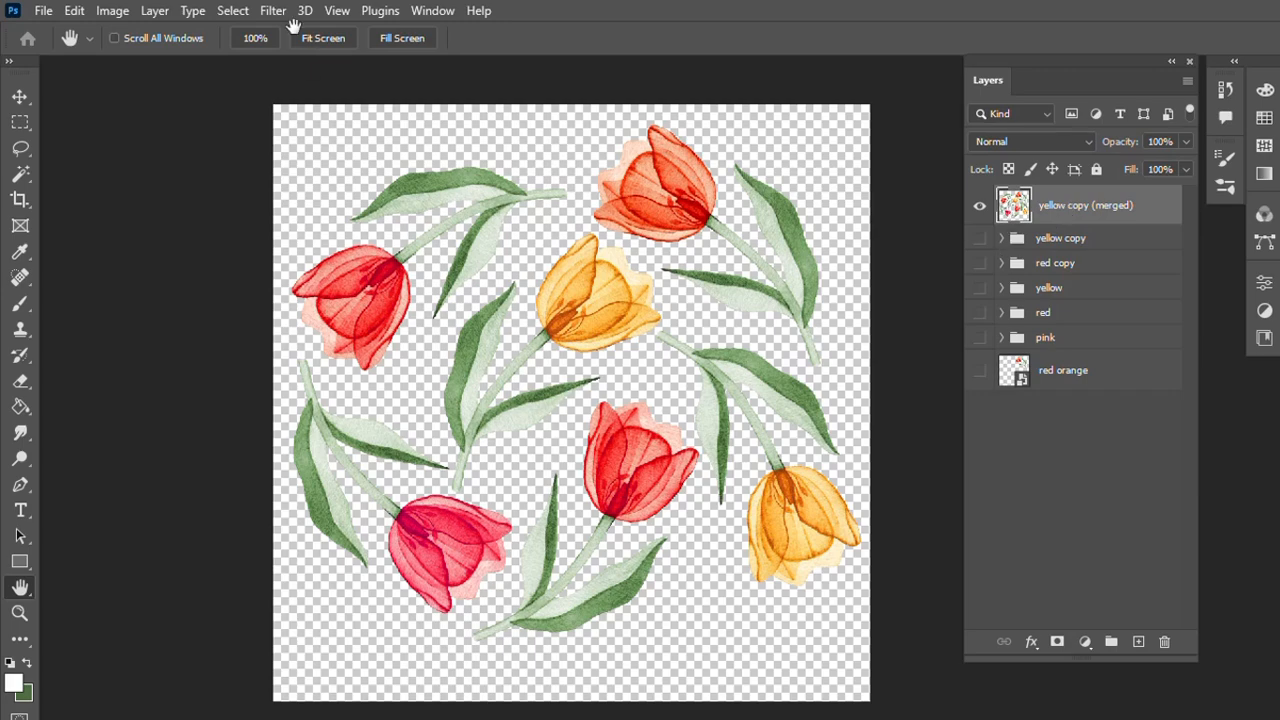
Step: Check the document's pixel width and height in the Image Size settings
left_click(110, 12)
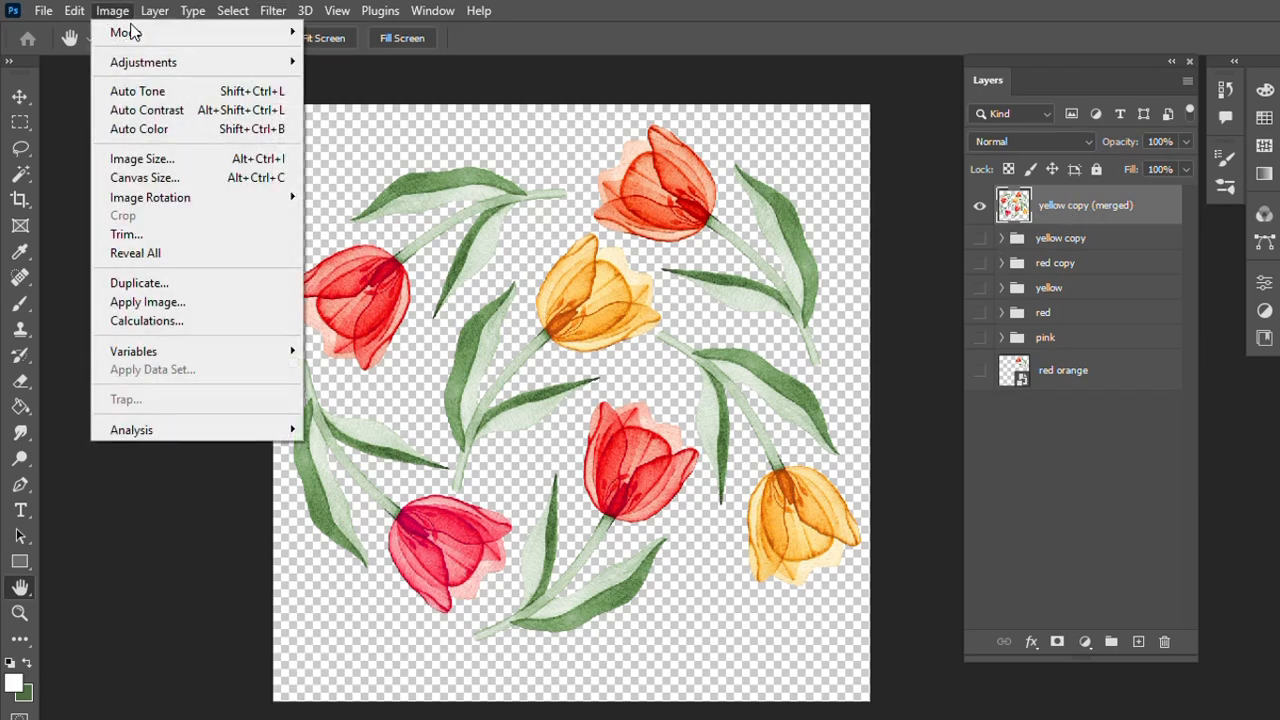
left_click(232, 160)
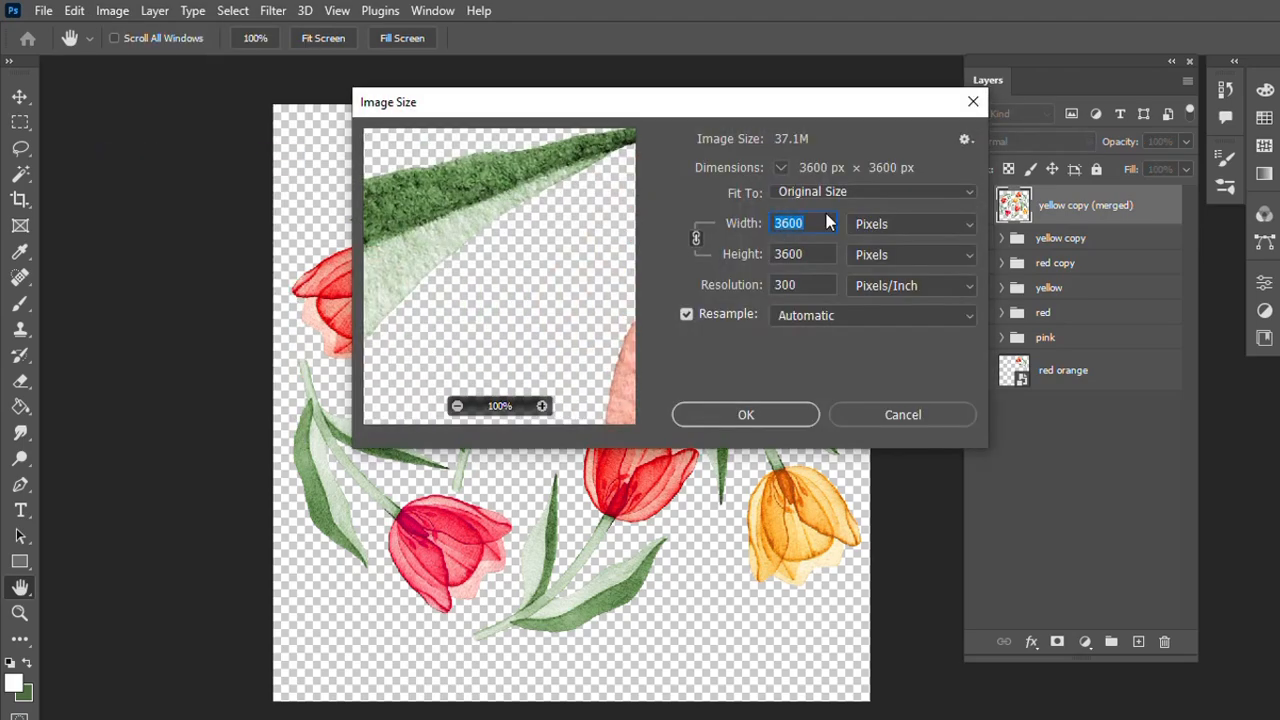
left_click(775, 418)
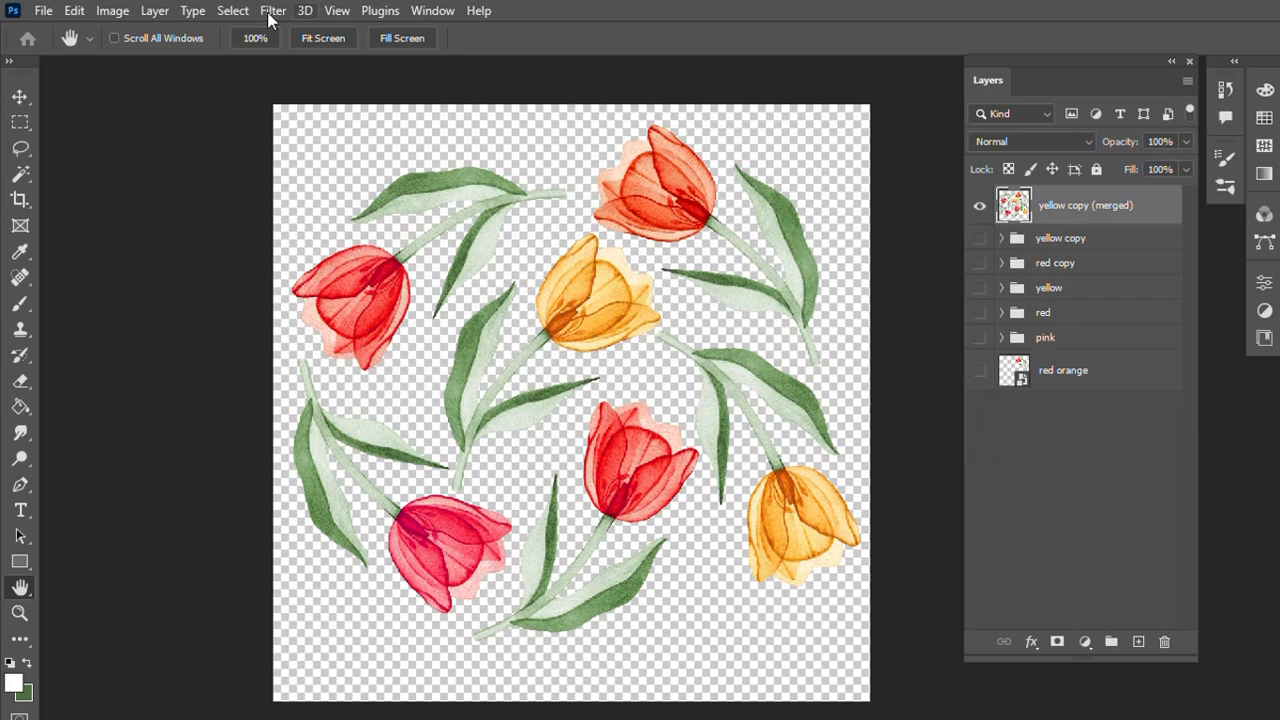
Step: Offset the merged layer by 1800 pixels horizontally and 1800 pixels vertically with wrap around
left_click(273, 11)
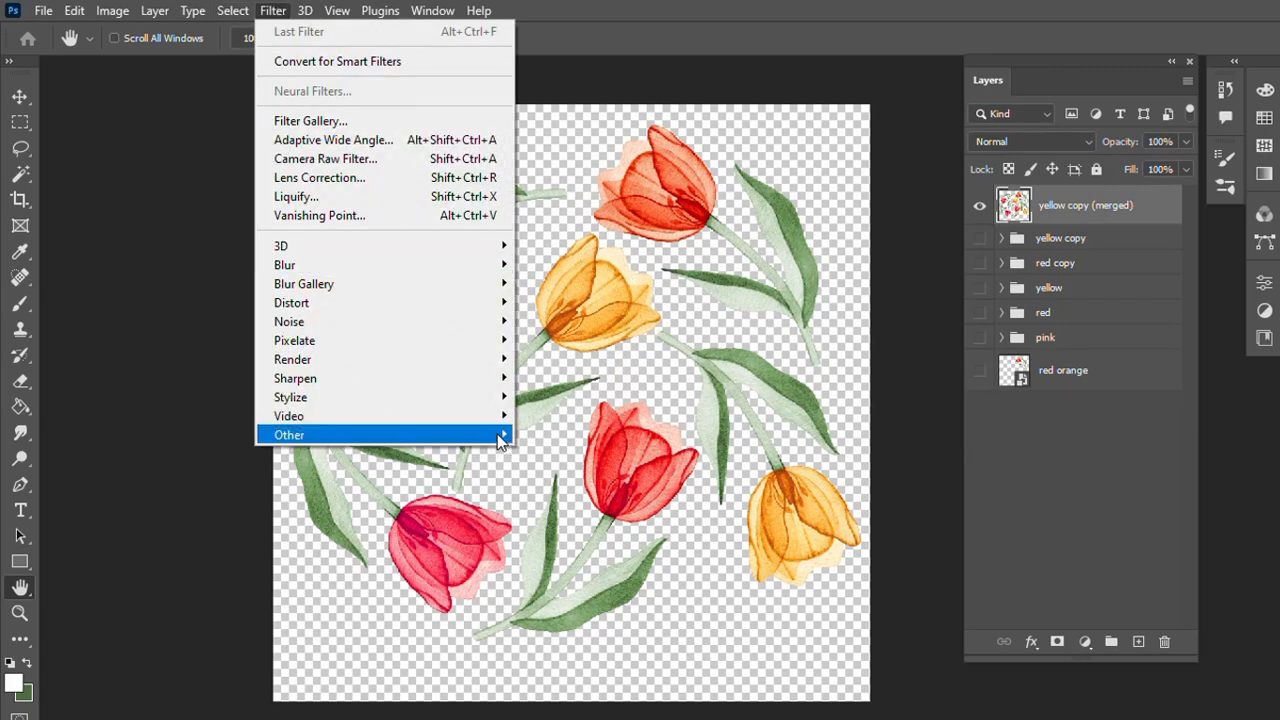
mouse_move(497, 434)
left_click(538, 523)
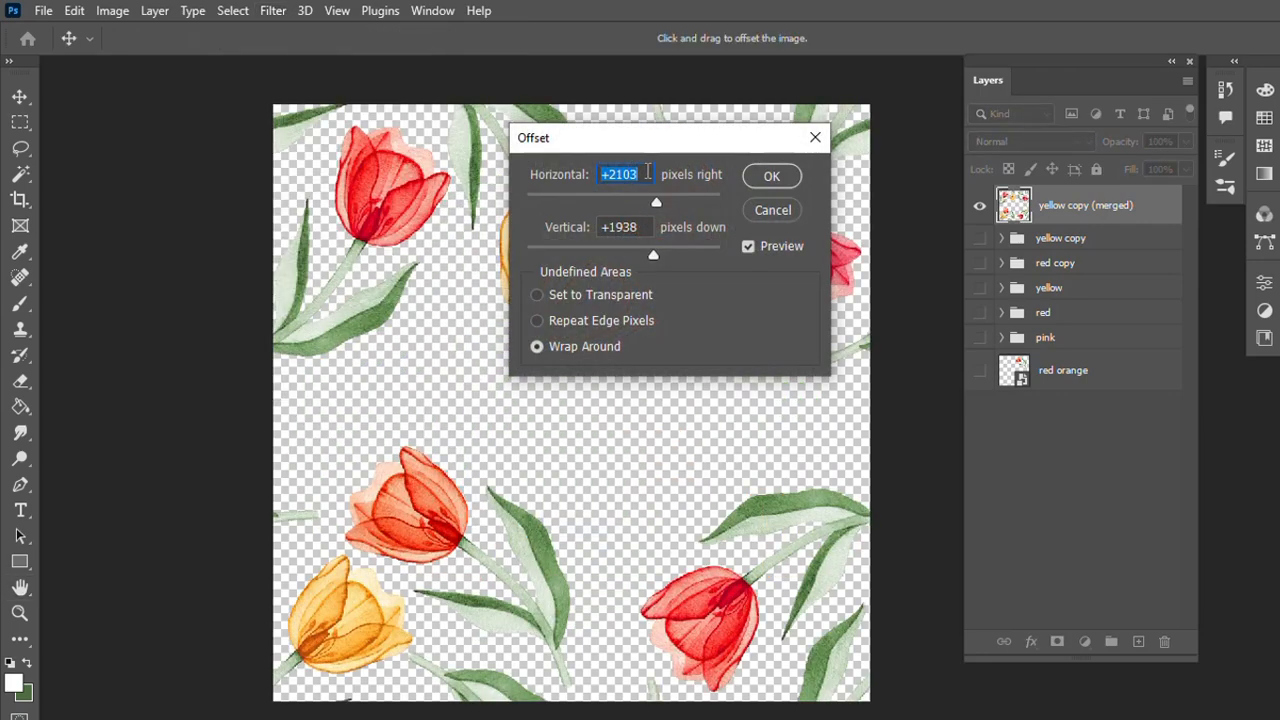
key("BackSpace")
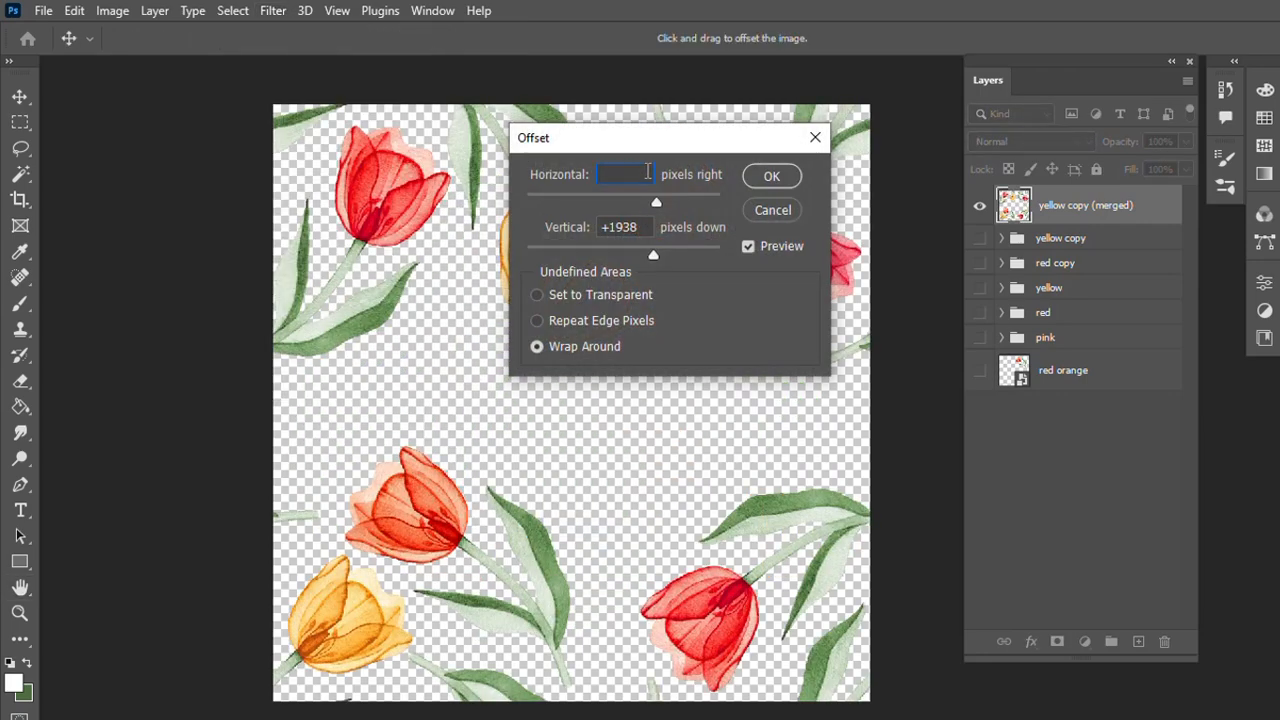
type("1800")
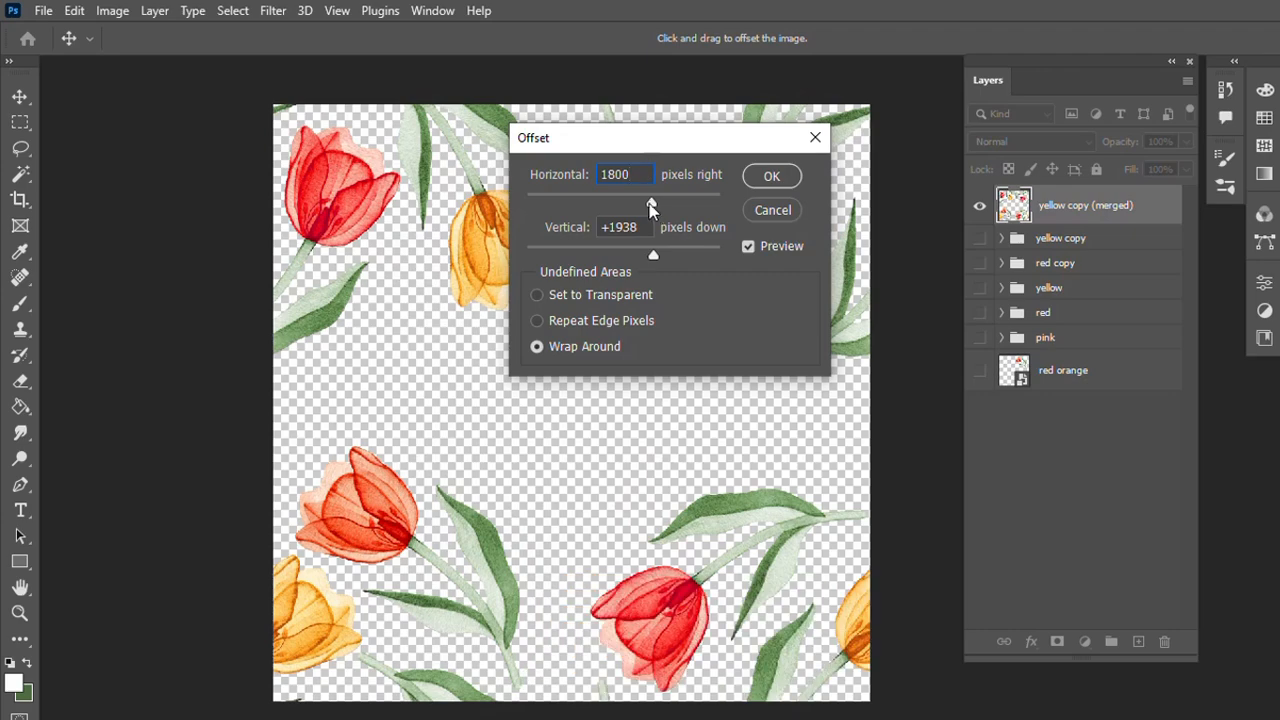
key("Tab")
key("BackSpace")
type("80")
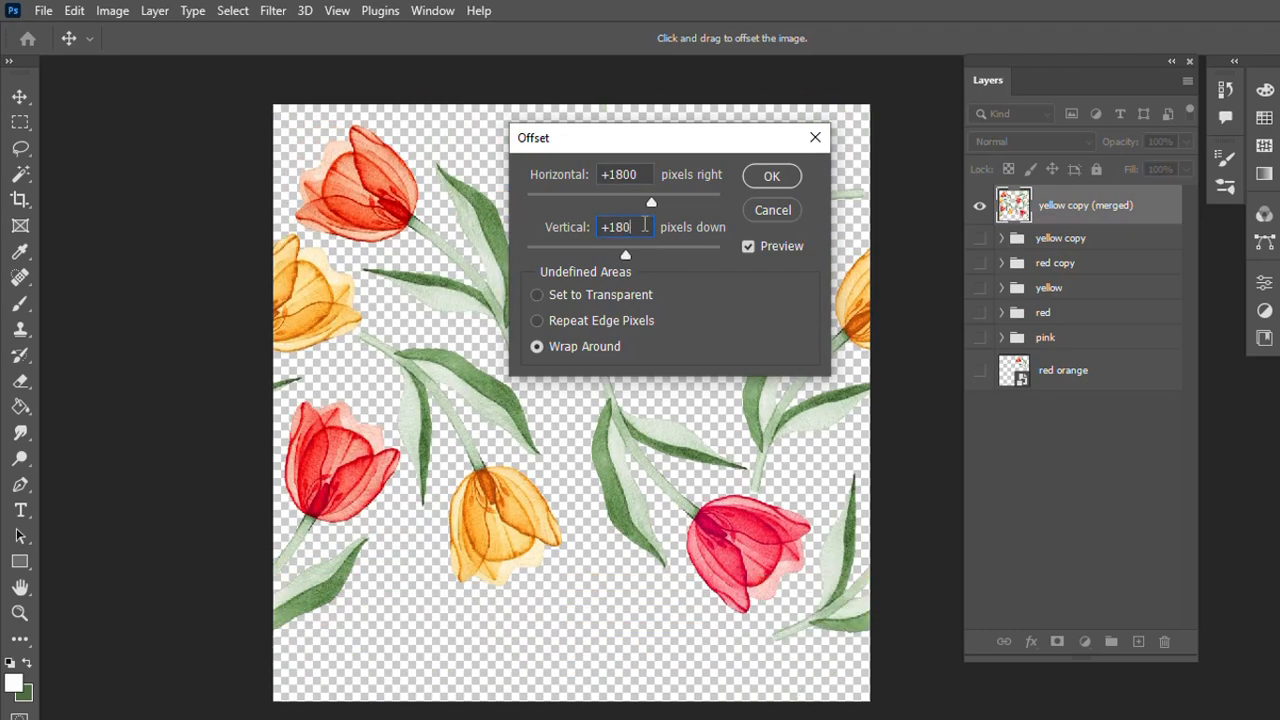
type("0")
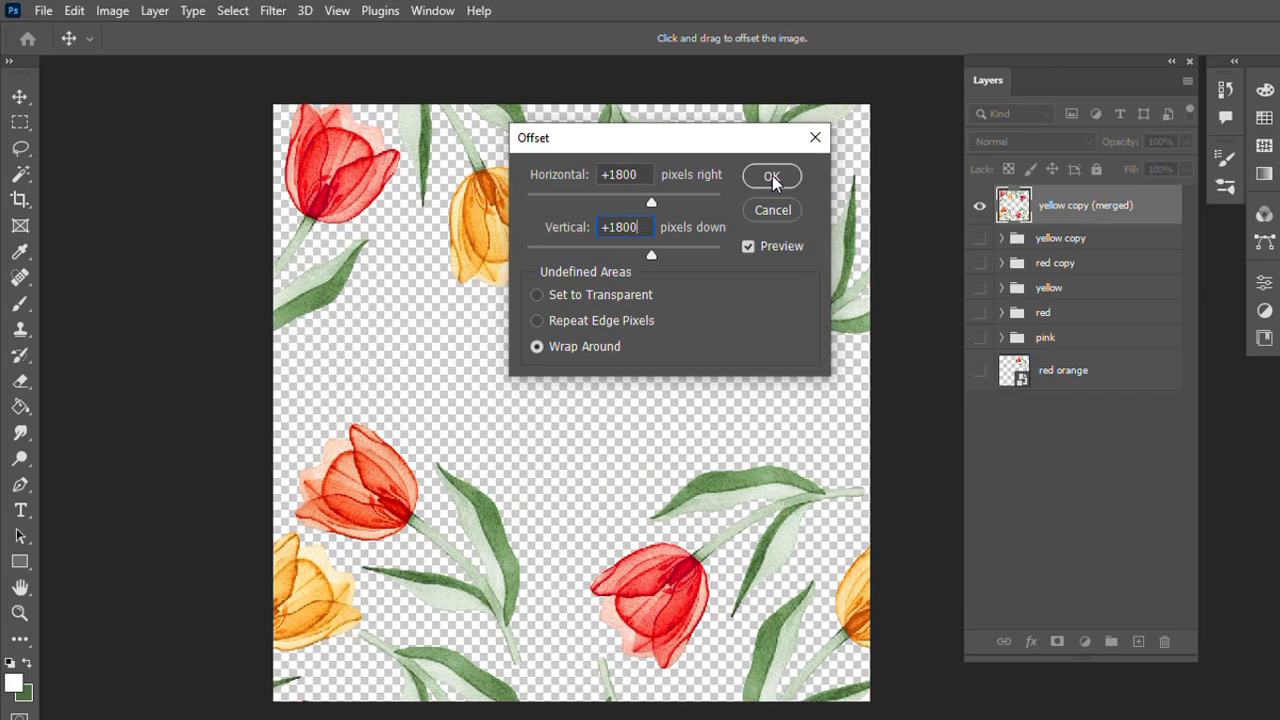
left_click(775, 176)
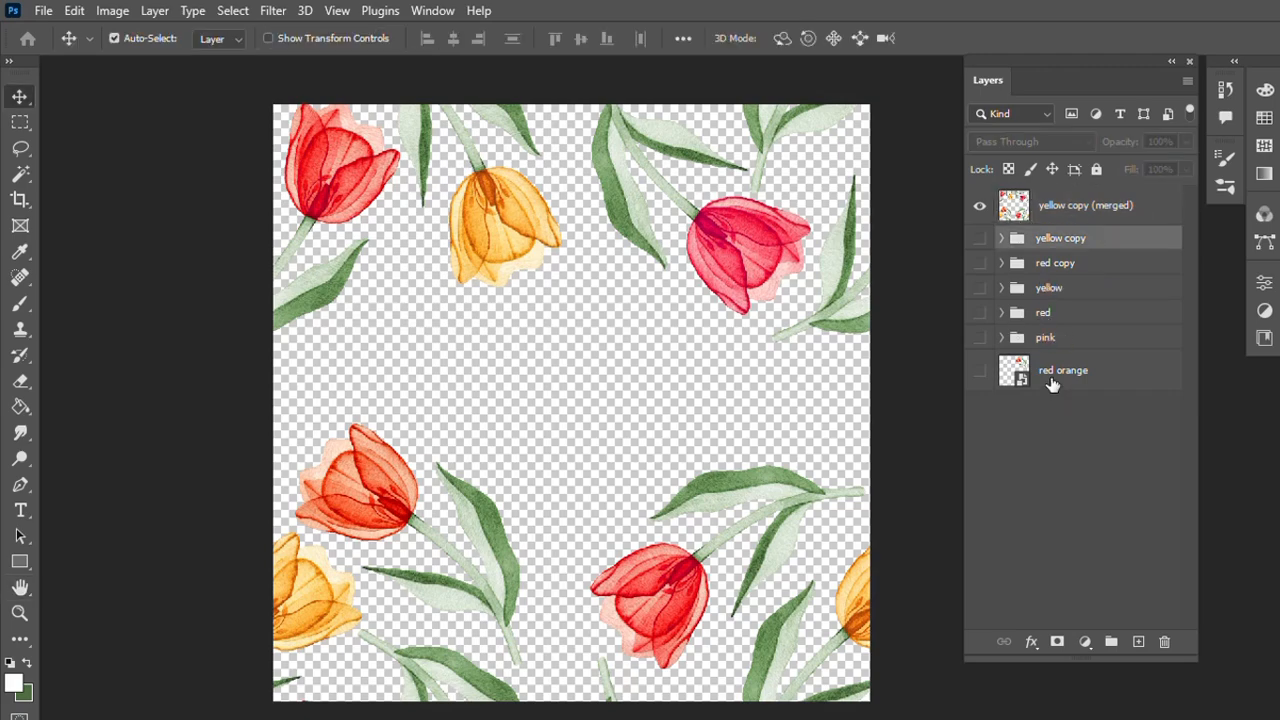
Step: Group the five hidden tulip groups with the red orange layer and name the new group Motifs
left_click(1052, 385, "shift")
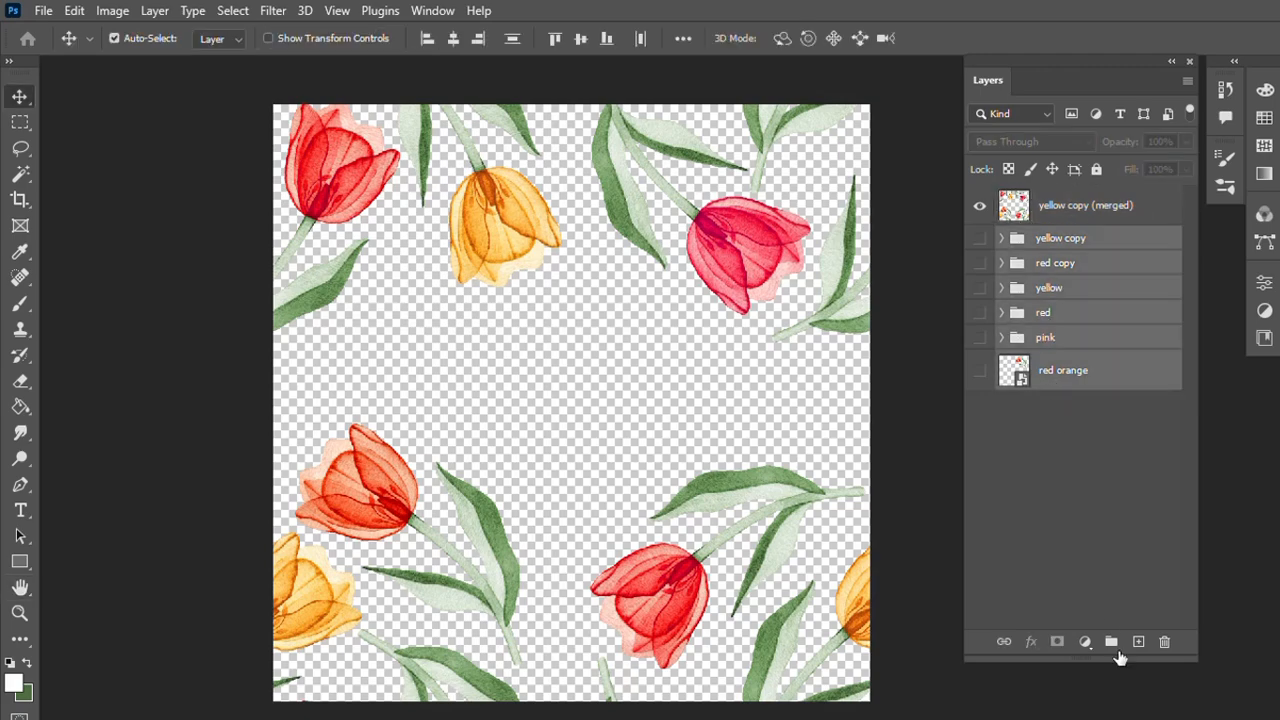
left_click(1111, 642)
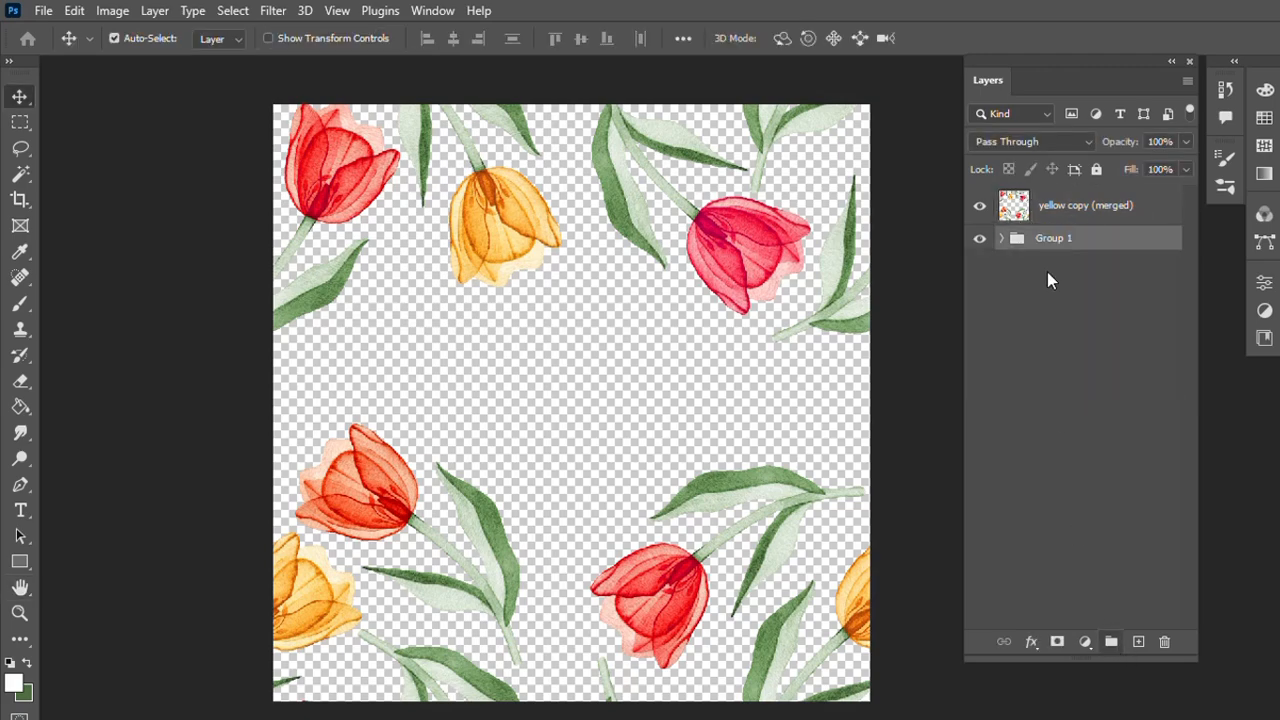
double_click(1052, 240)
key("BackSpace")
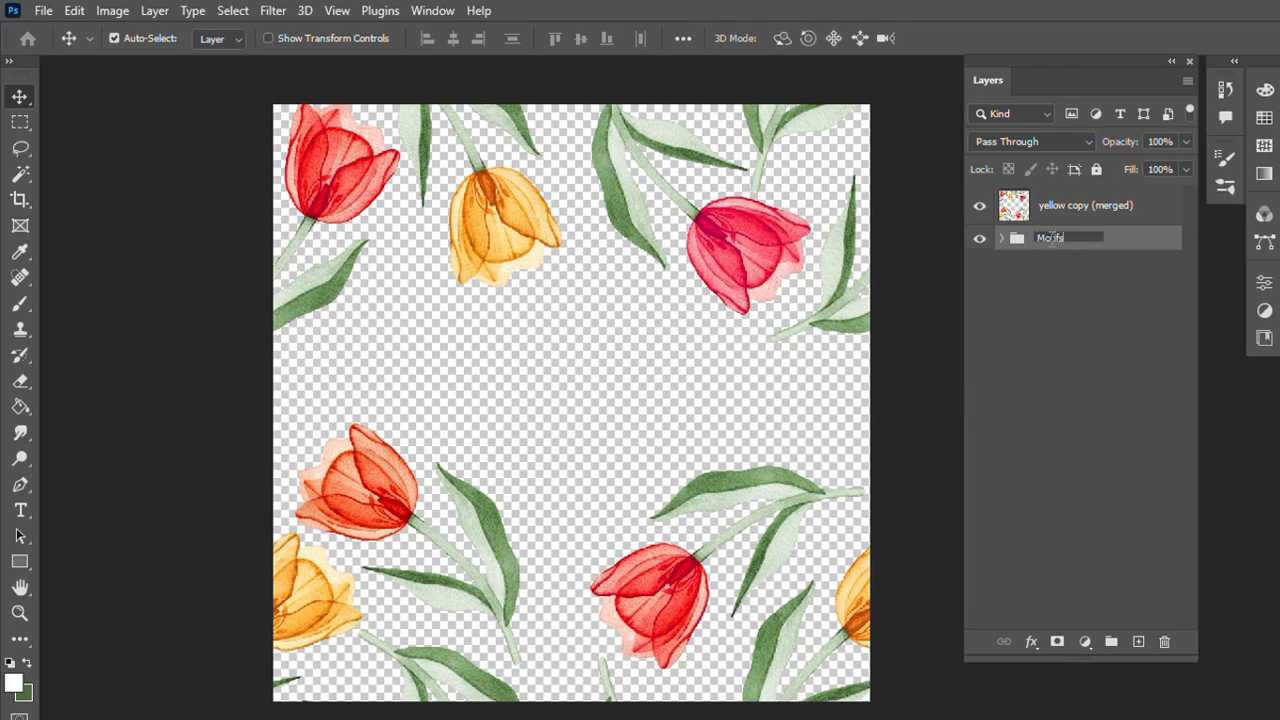
key("Return")
Step: Duplicate the pink group inside Motifs, move the copy out above Motifs and make it visible
left_click(1003, 240)
left_click(1070, 367)
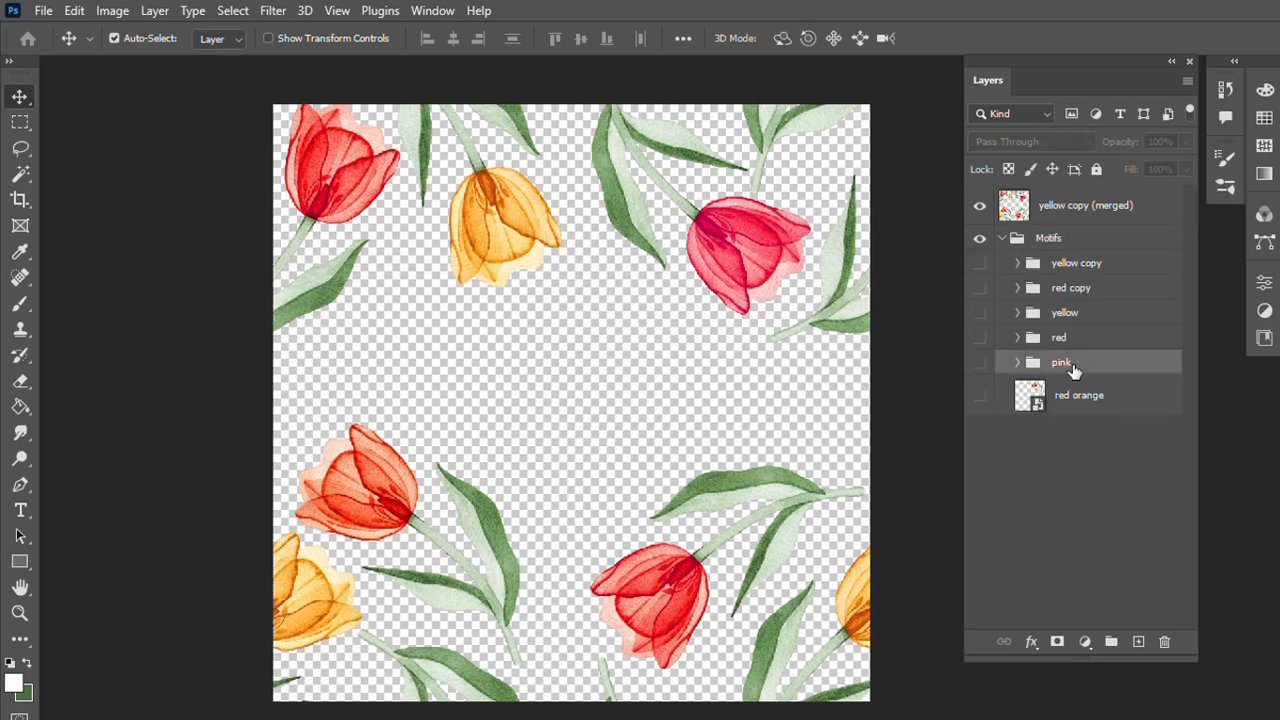
key("ctrl+j")
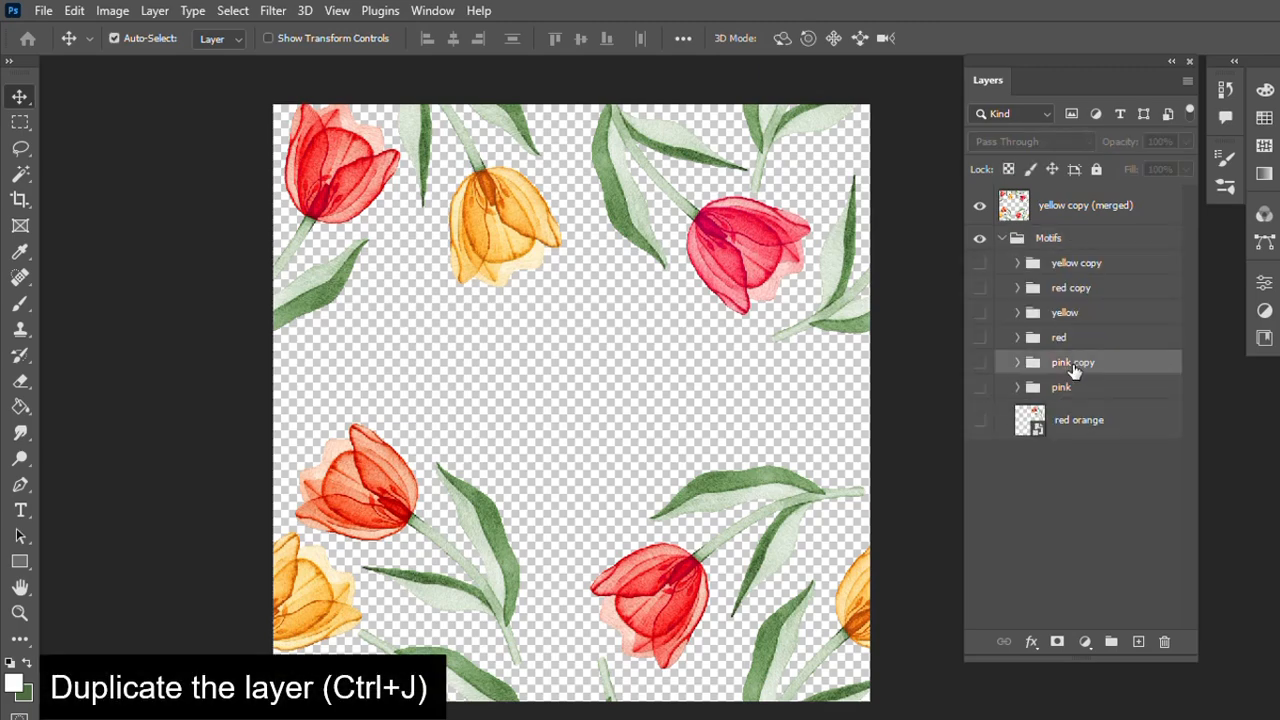
left_click_drag(1080, 370, 1062, 222)
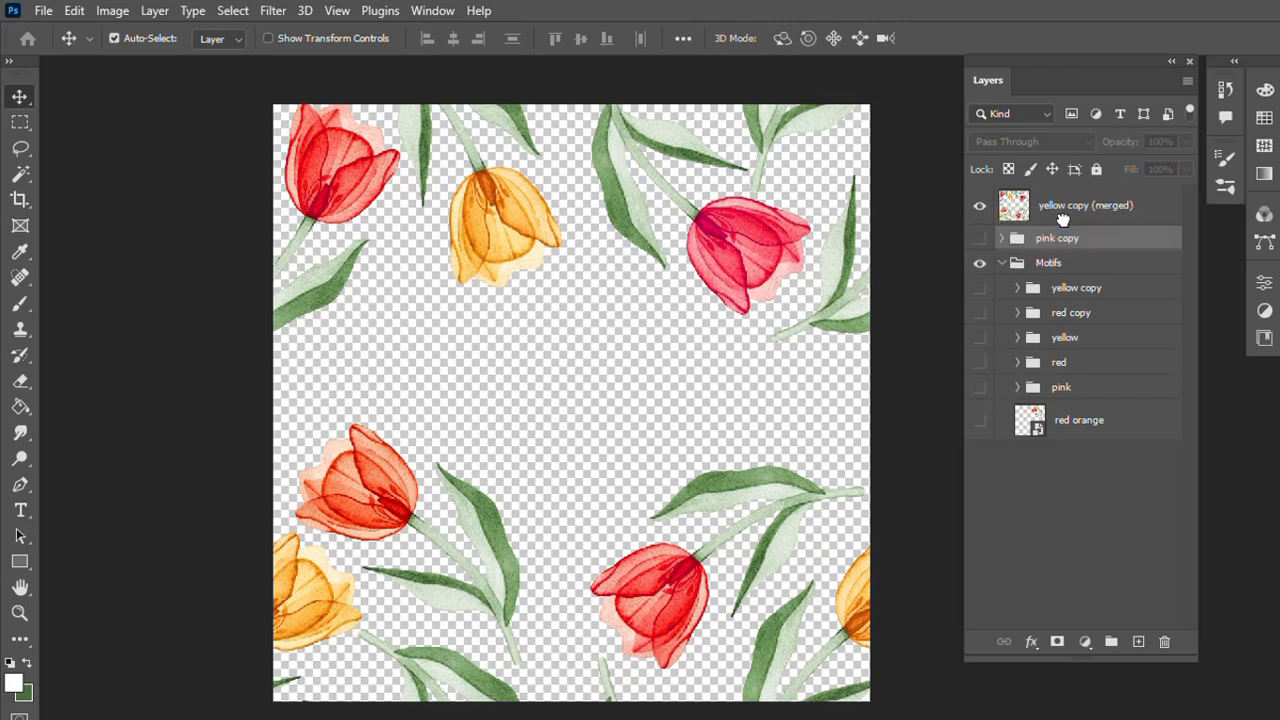
left_click(1004, 263)
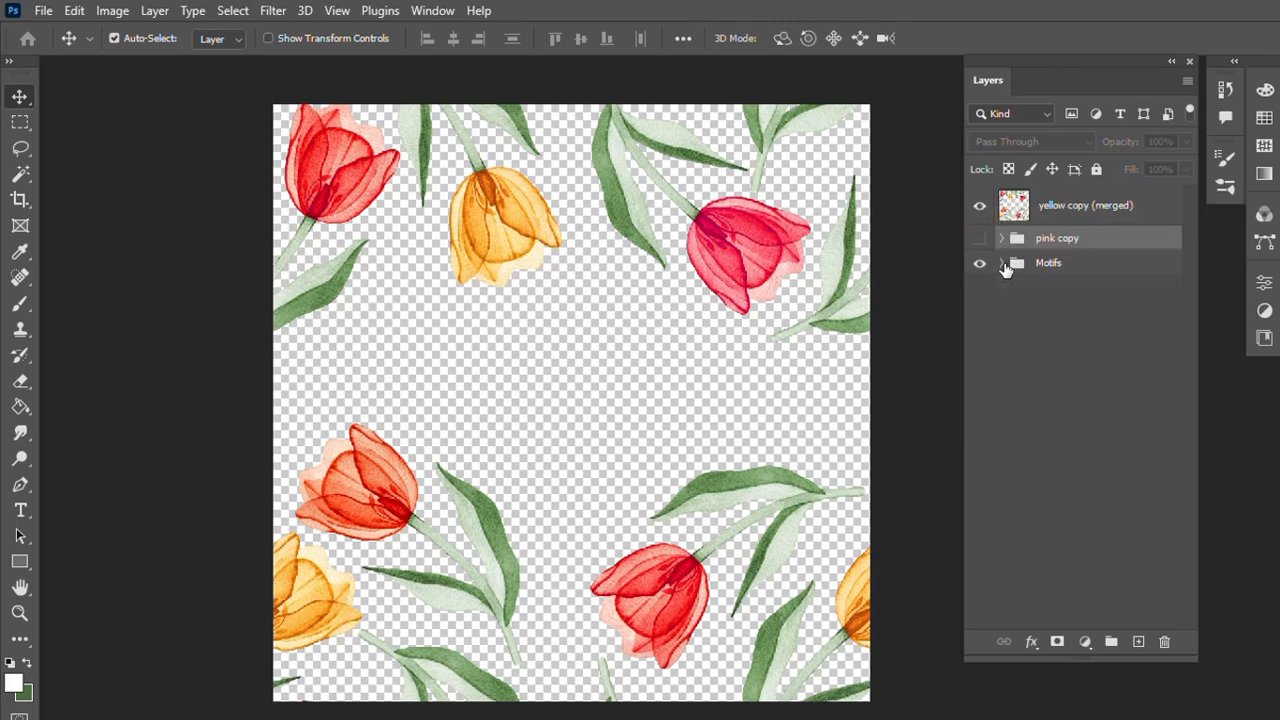
left_click(979, 238)
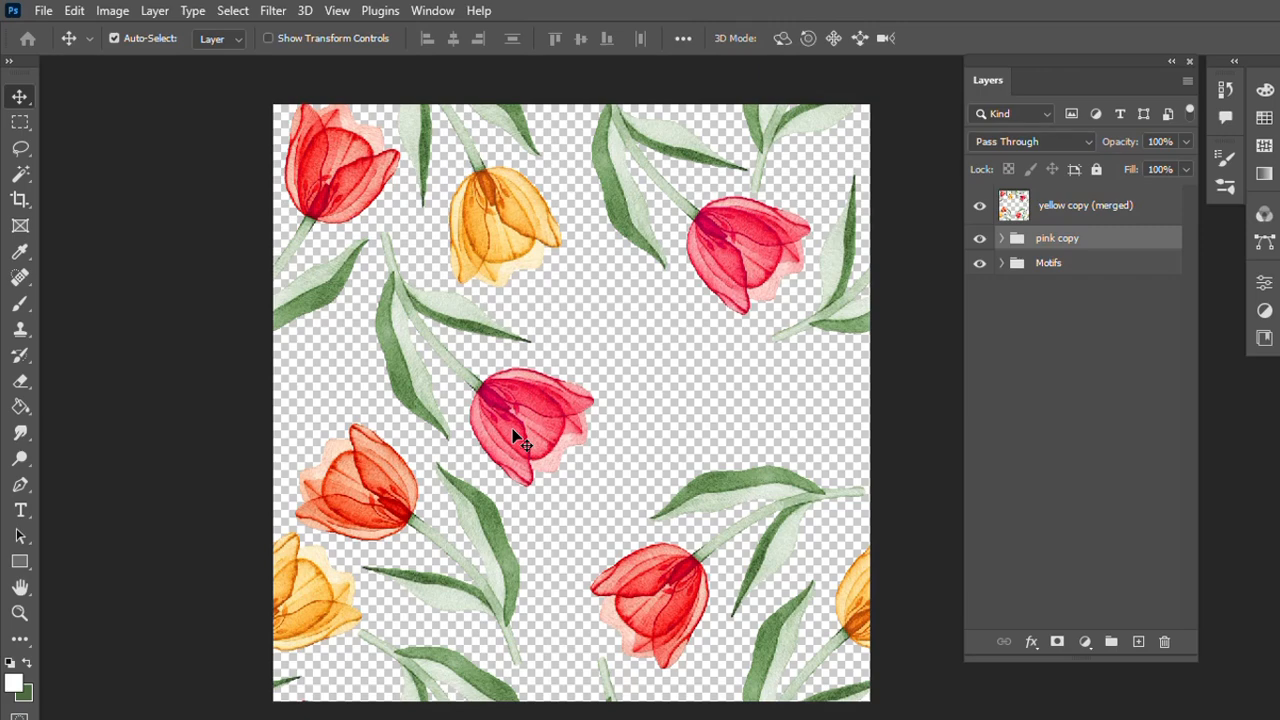
Step: Flip the pink copy vertically, then rotate and move it into the gap between the yellow and red orange tulips
key("ctrl+t")
left_click_drag(638, 508, 618, 374)
right_click(618, 375)
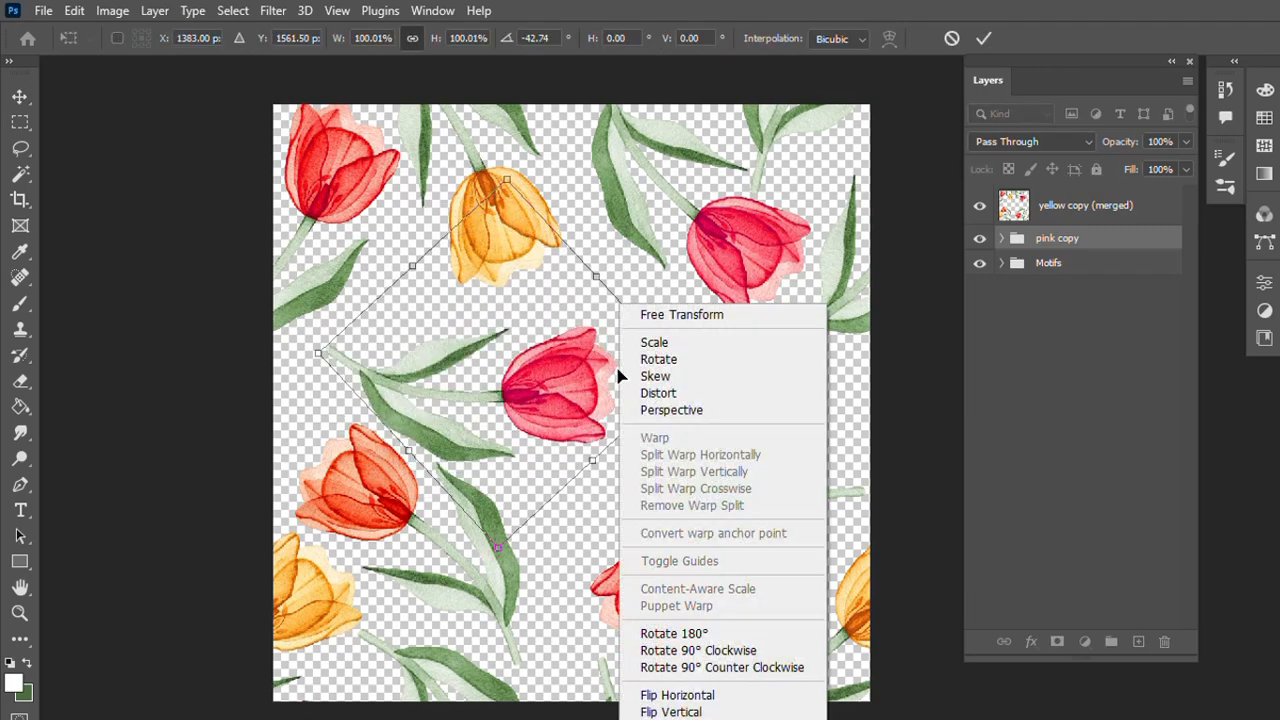
left_click(738, 712)
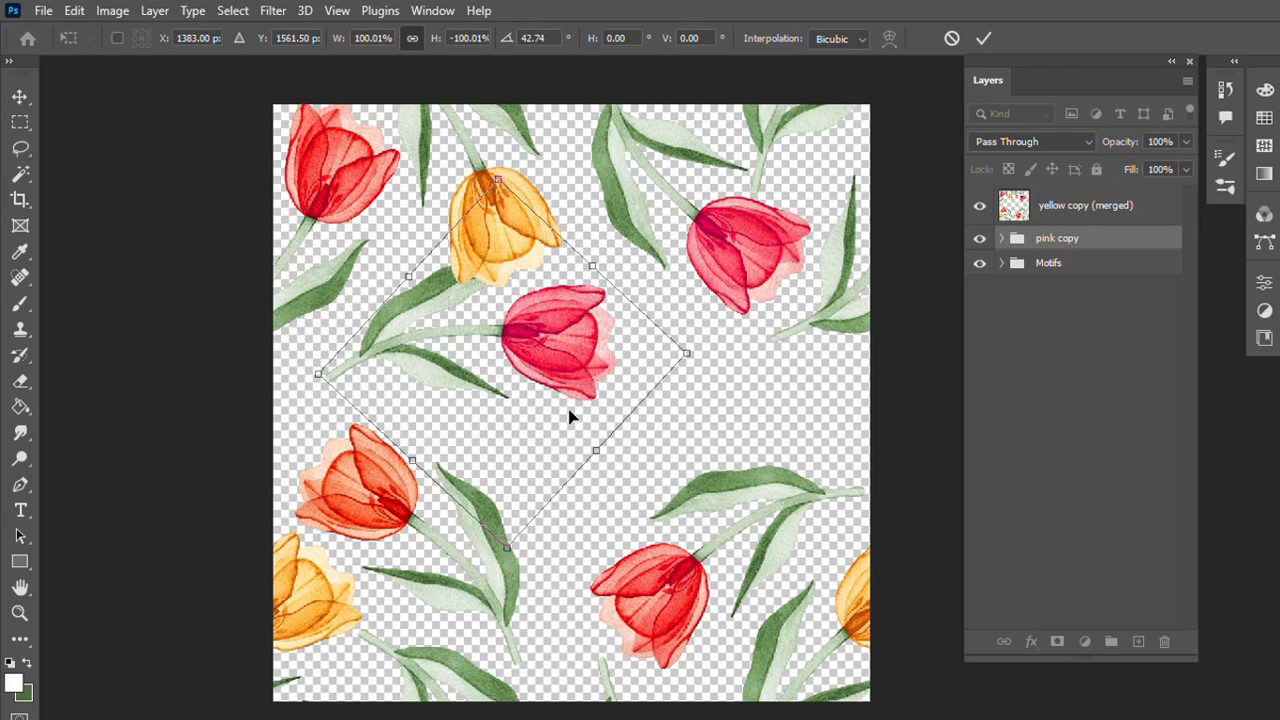
left_click_drag(550, 356, 514, 386)
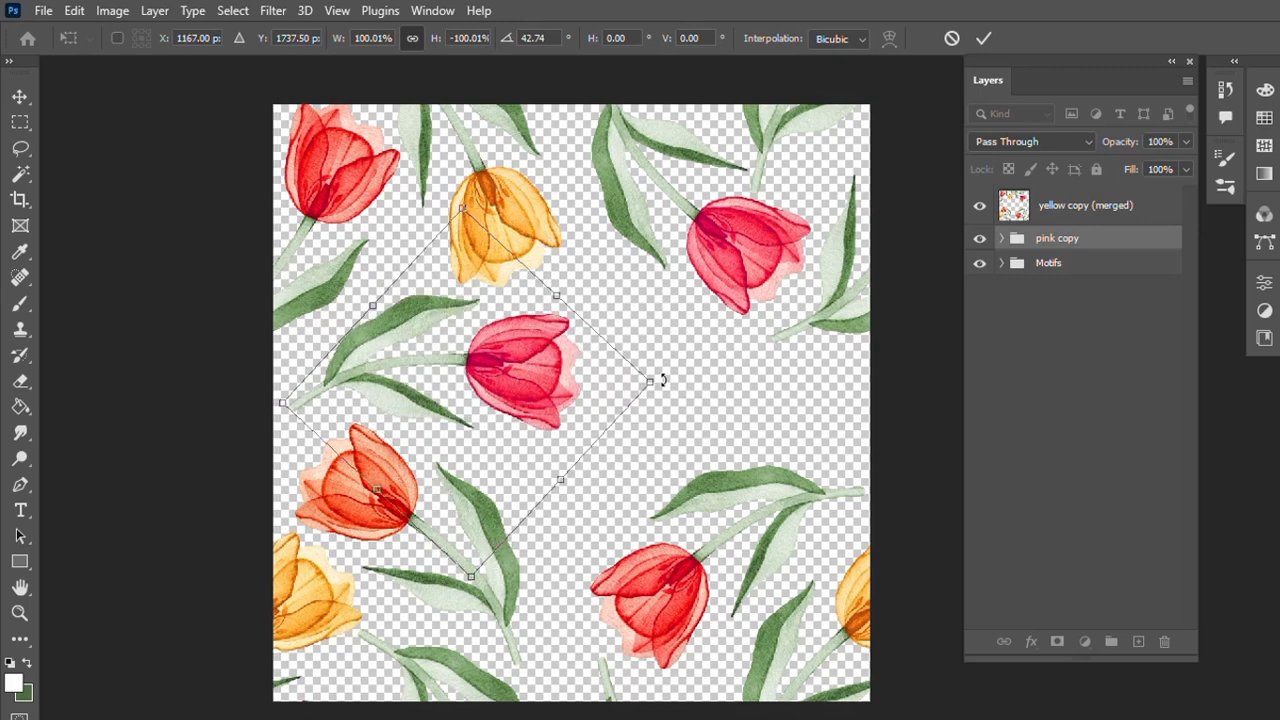
left_click_drag(662, 380, 585, 328)
Step: Copy the red orange layer out of Motifs to directly below pink copy and make the copy visible
left_click(1002, 263)
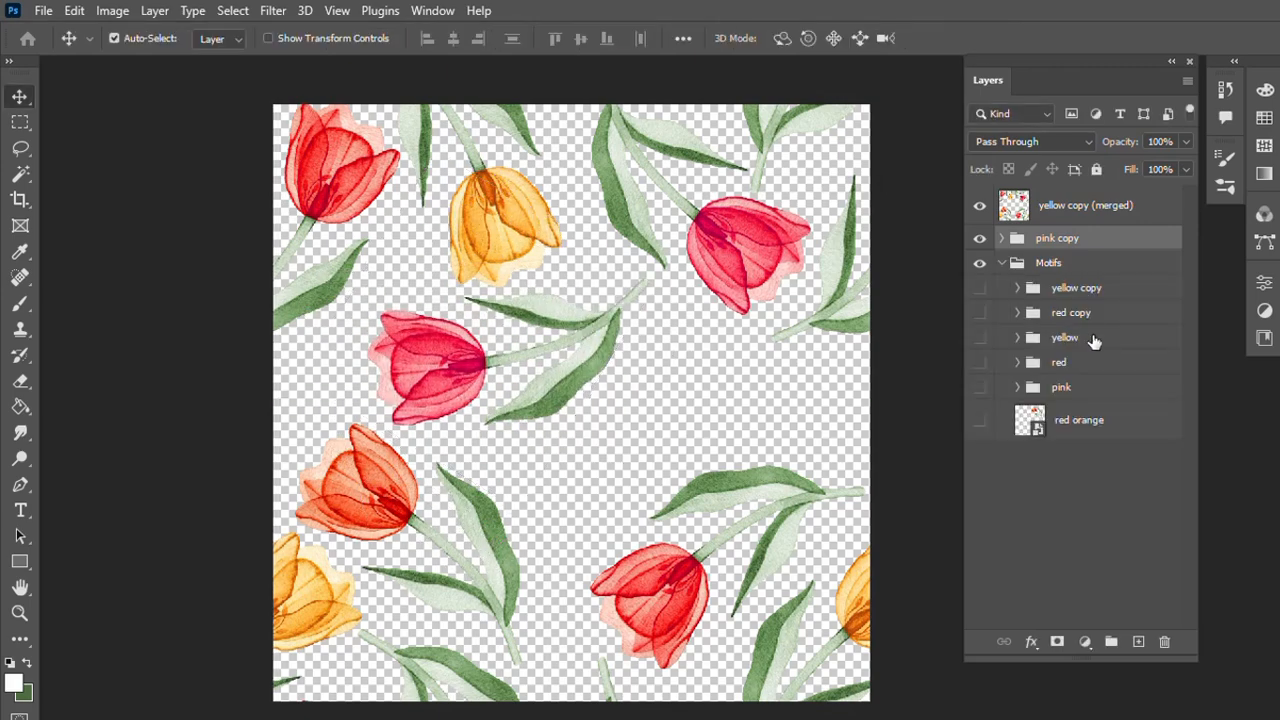
left_click_drag(1063, 428, 1053, 251)
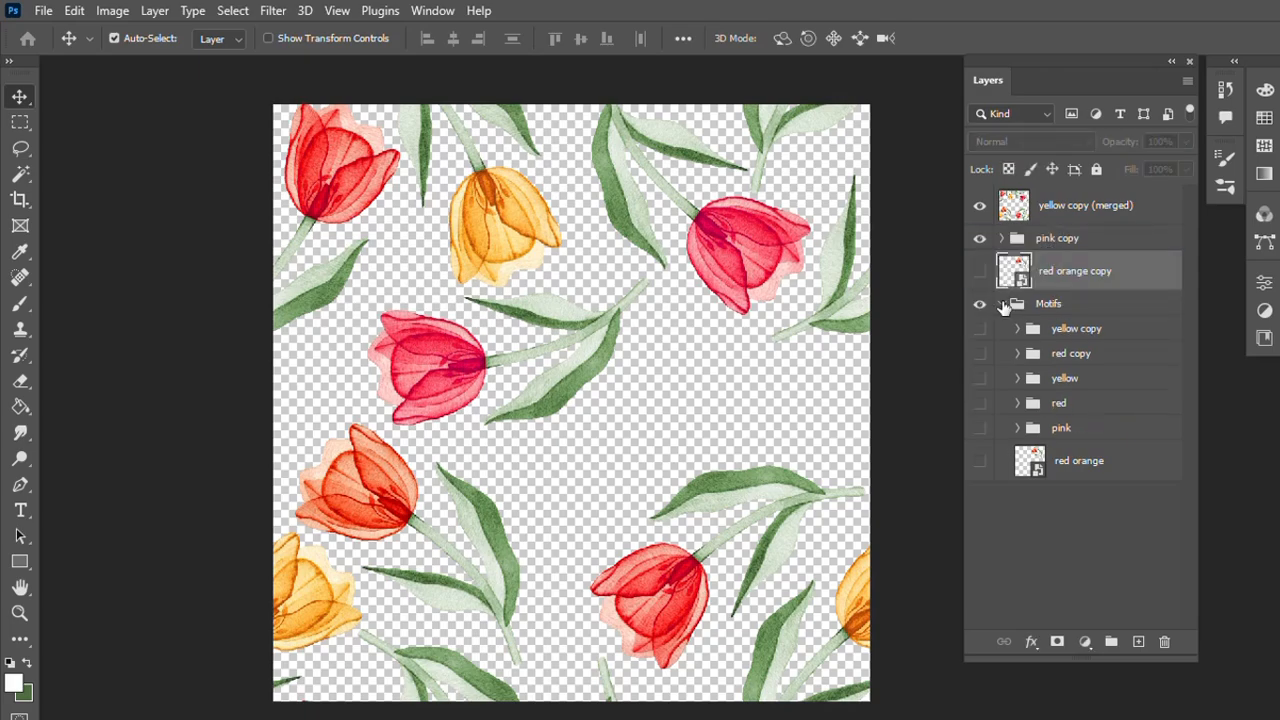
left_click(1002, 304)
left_click(979, 271)
Step: Flip the red orange copy vertically, rotate it to about -126° and fit it into the empty area below the original pink tulip
key("ctrl+t")
left_click_drag(760, 390, 818, 350)
right_click(716, 330)
left_click(769, 711)
left_click_drag(790, 527, 768, 284)
left_click_drag(692, 328, 718, 378)
left_click_drag(863, 472, 863, 461)
left_click_drag(714, 391, 704, 393)
left_click_drag(854, 457, 853, 444)
left_click_drag(706, 388, 716, 392)
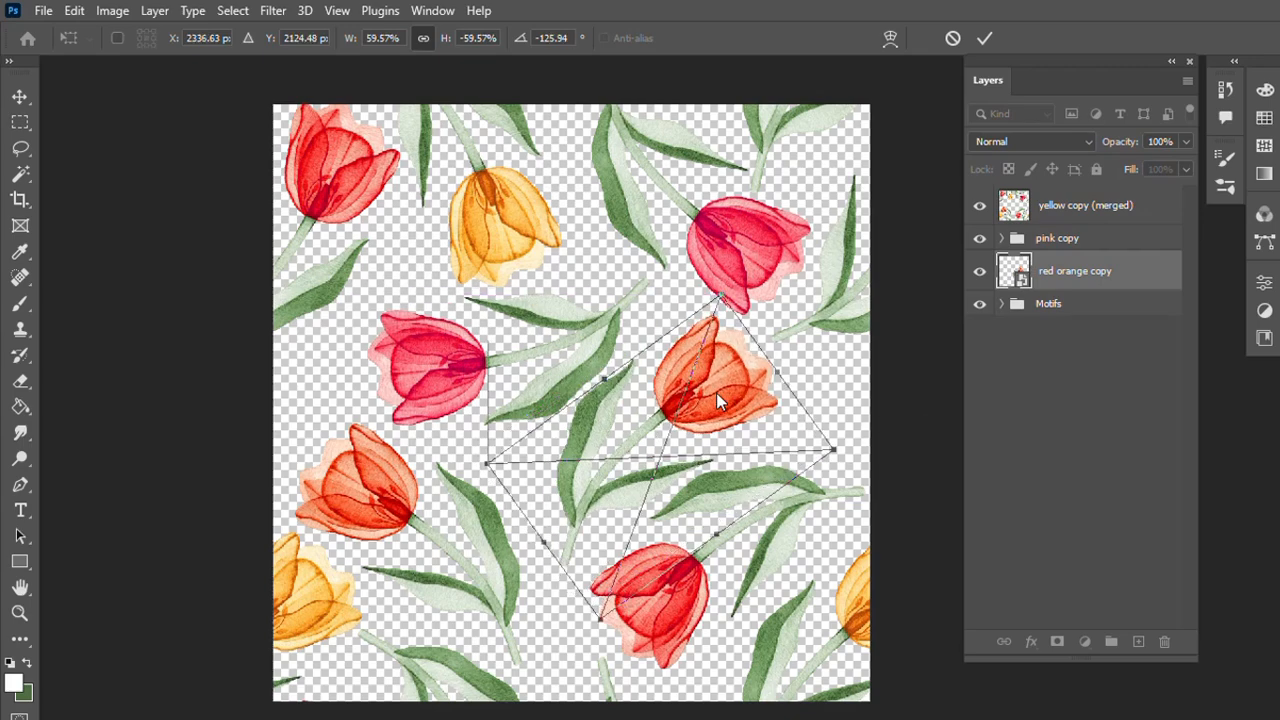
left_click(984, 38)
Step: Shift the pink copy tulip slightly up and left to even out its spacing from the red orange copy
left_click(1045, 243)
key("ctrl+t")
left_click_drag(587, 358, 562, 347)
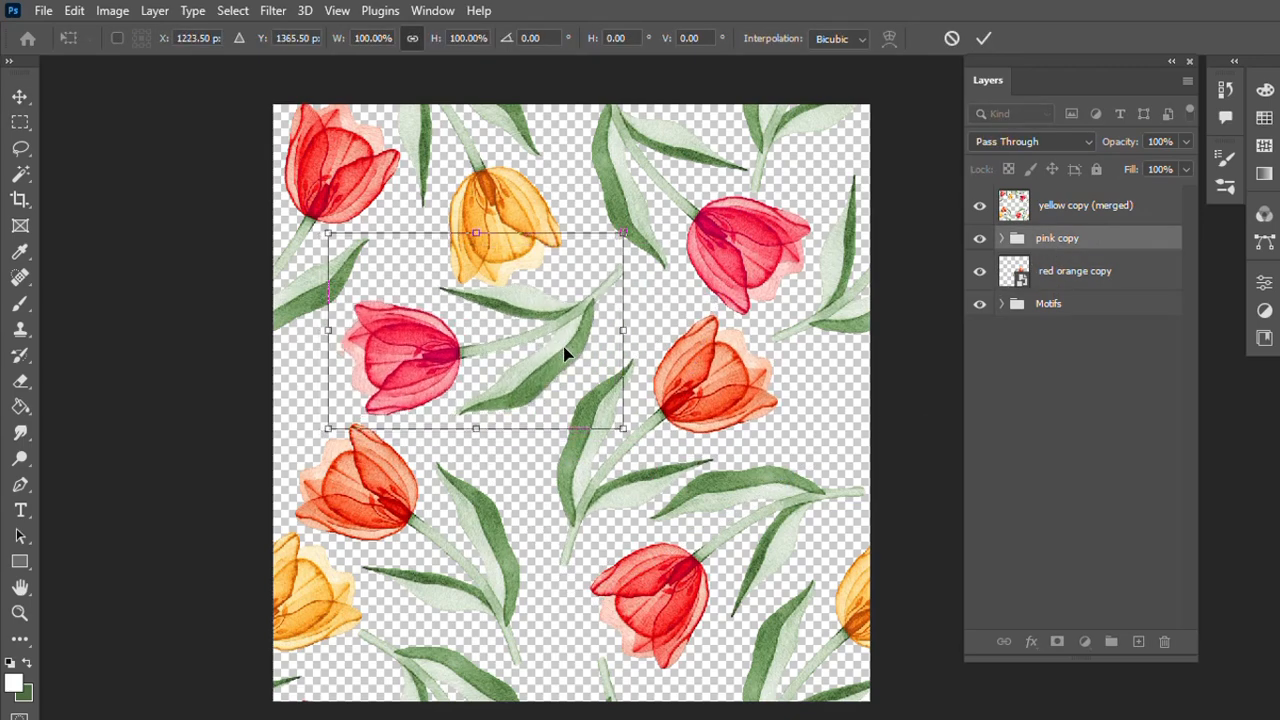
left_click(984, 38)
Step: Merge the pink copy group and the red orange copy with the yellow copy (merged) layer
left_click(1070, 215)
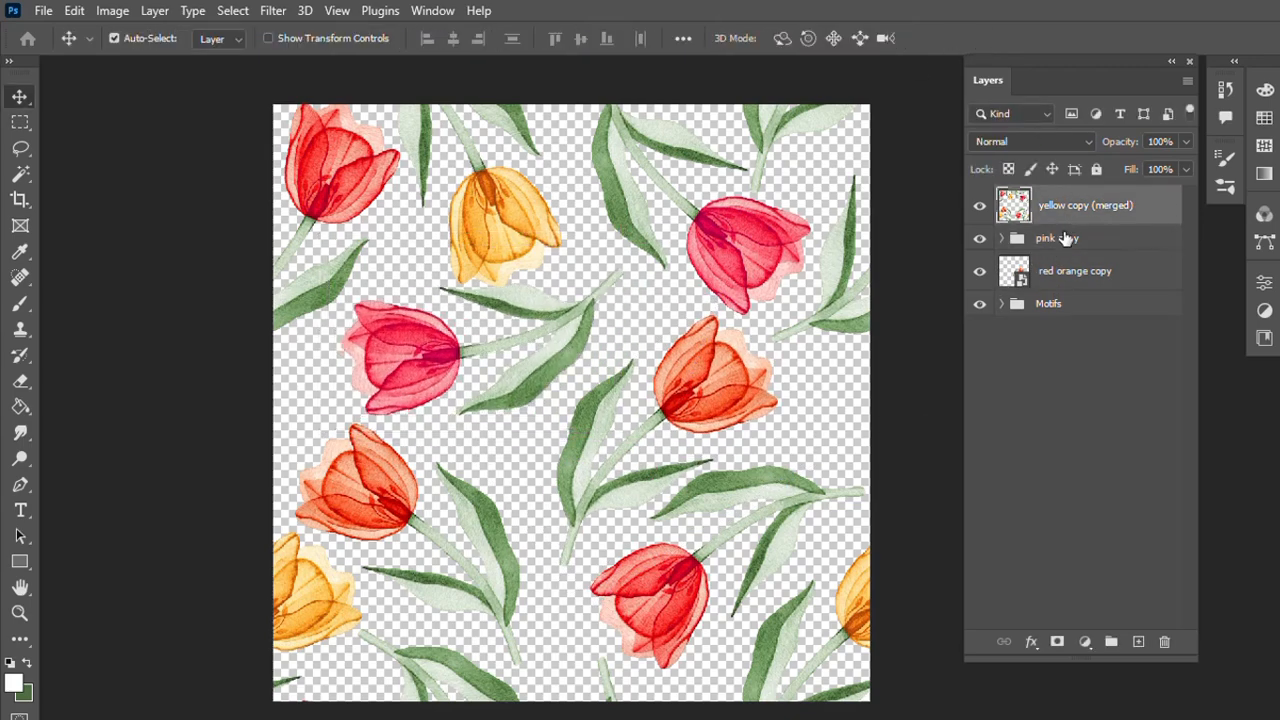
left_click(1063, 275, "shift")
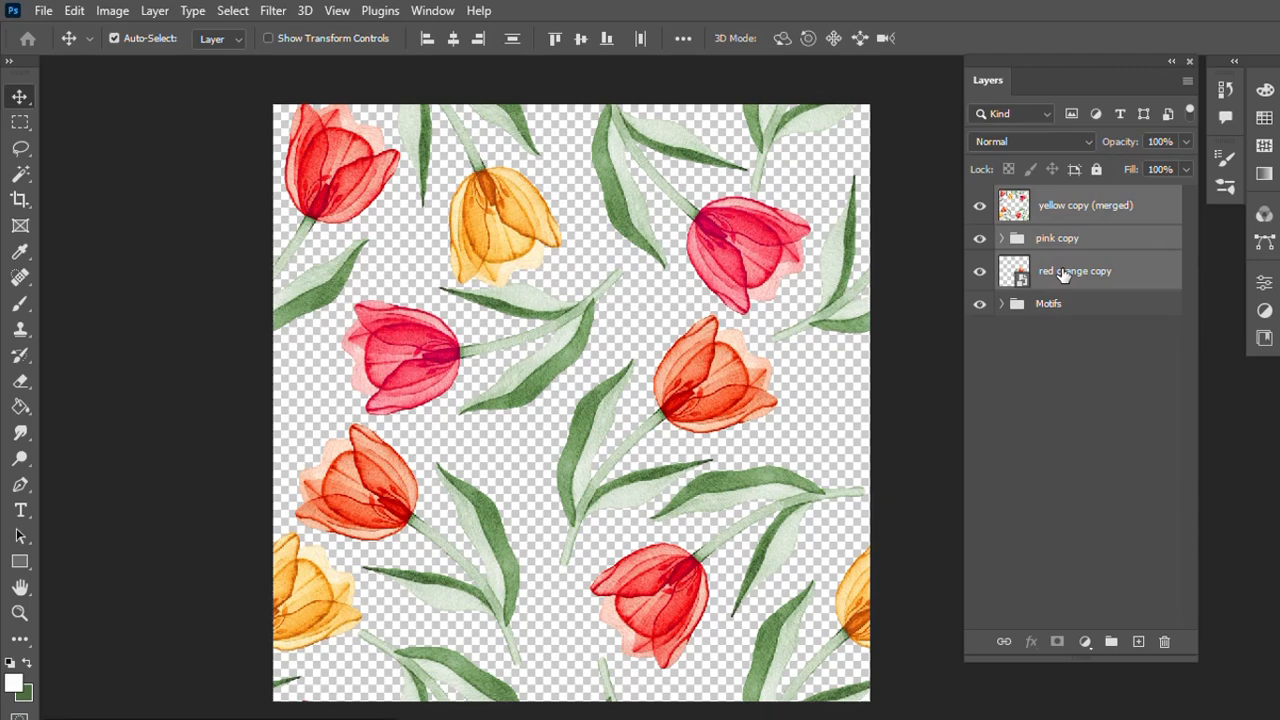
right_click(1063, 275)
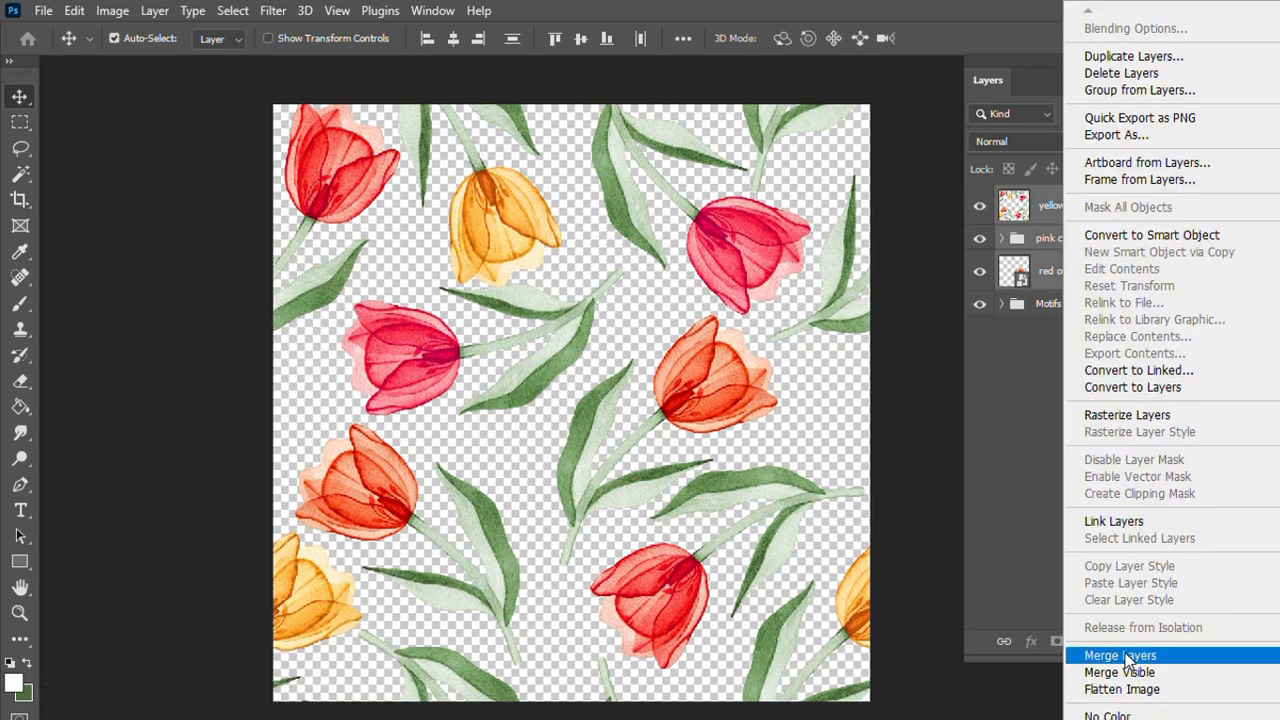
left_click(1122, 655)
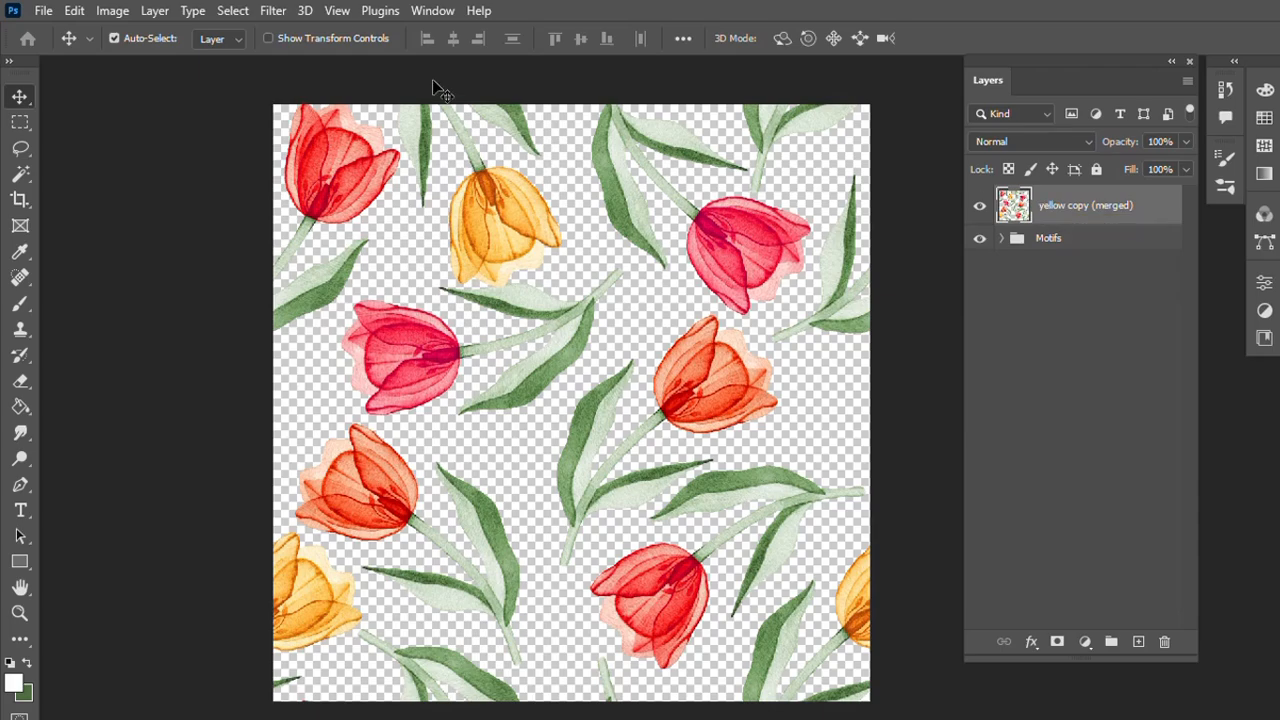
Step: Offset the merged layer again with wrap around, adjusting the horizontal and vertical shift to bring the remaining gaps into the canvas
left_click(273, 11)
mouse_move(440, 434)
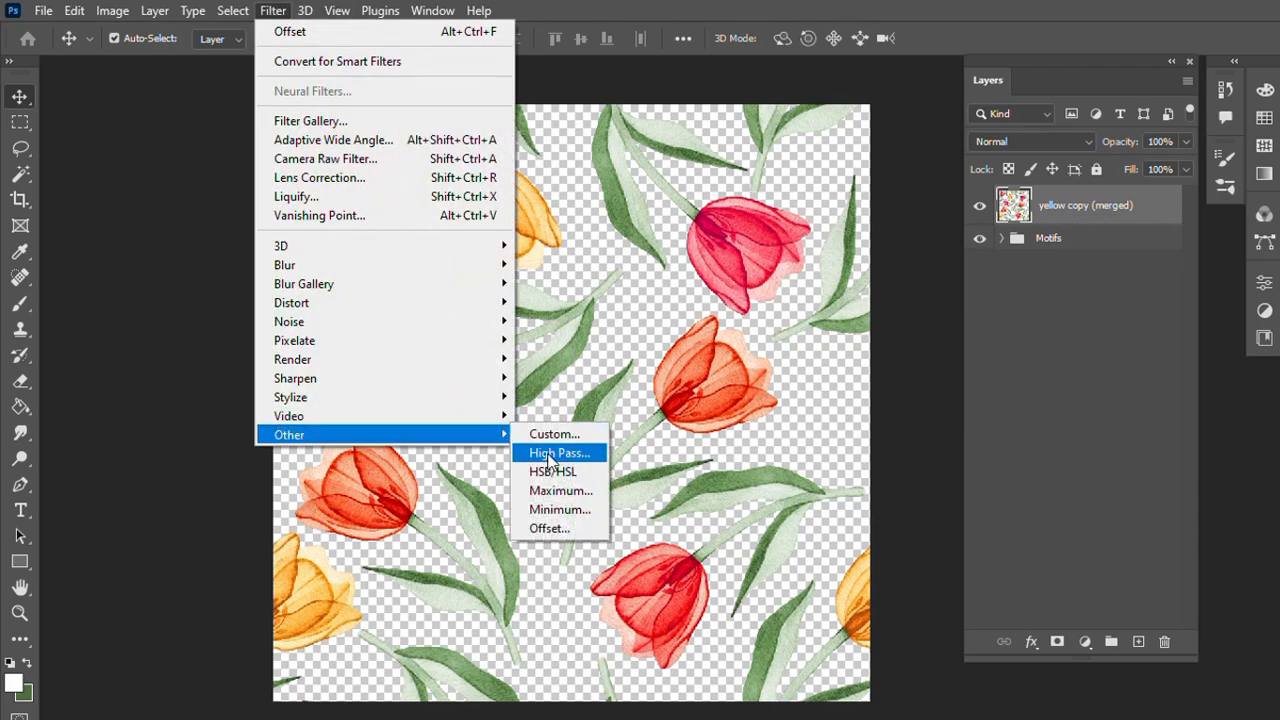
left_click(549, 529)
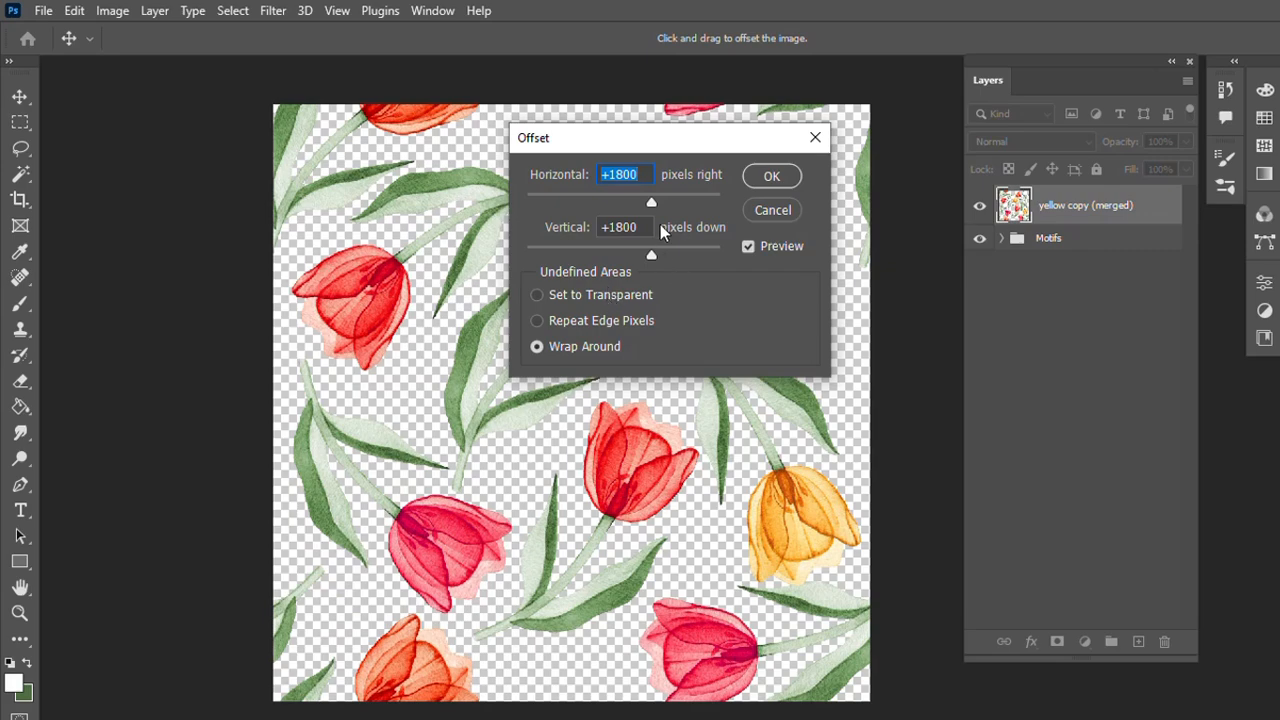
left_click_drag(651, 205, 639, 206)
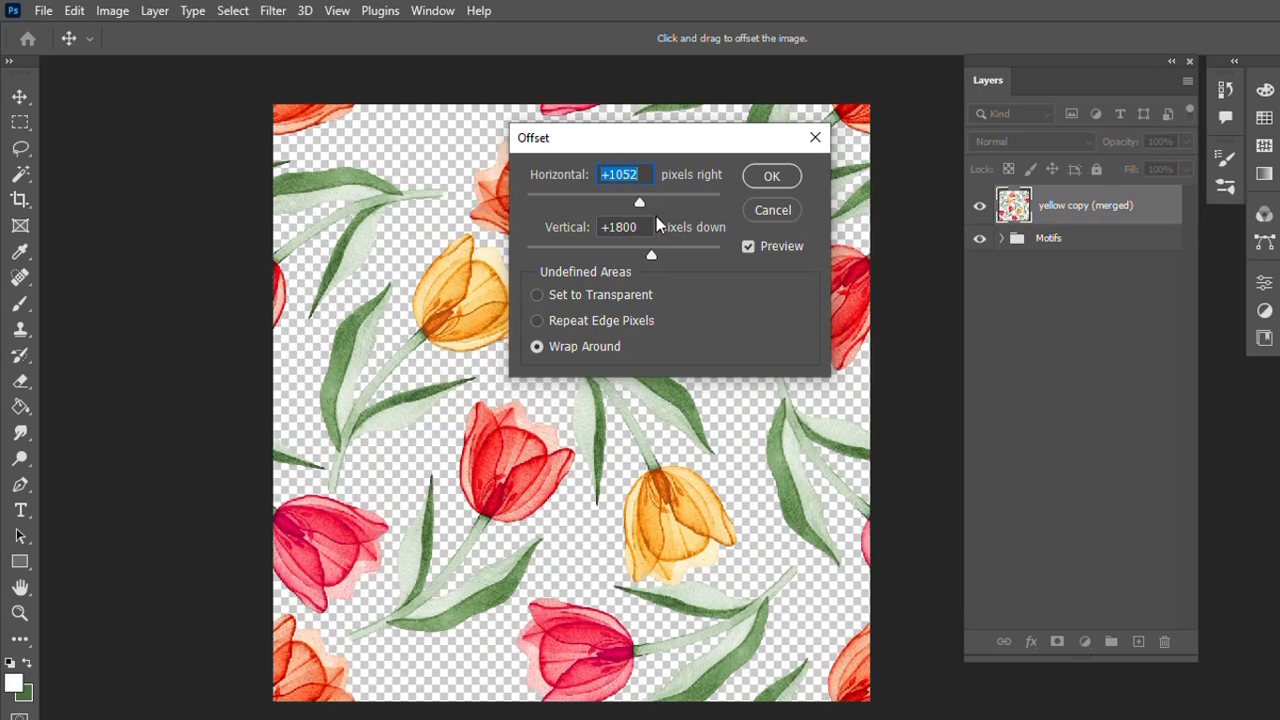
left_click_drag(651, 253, 681, 257)
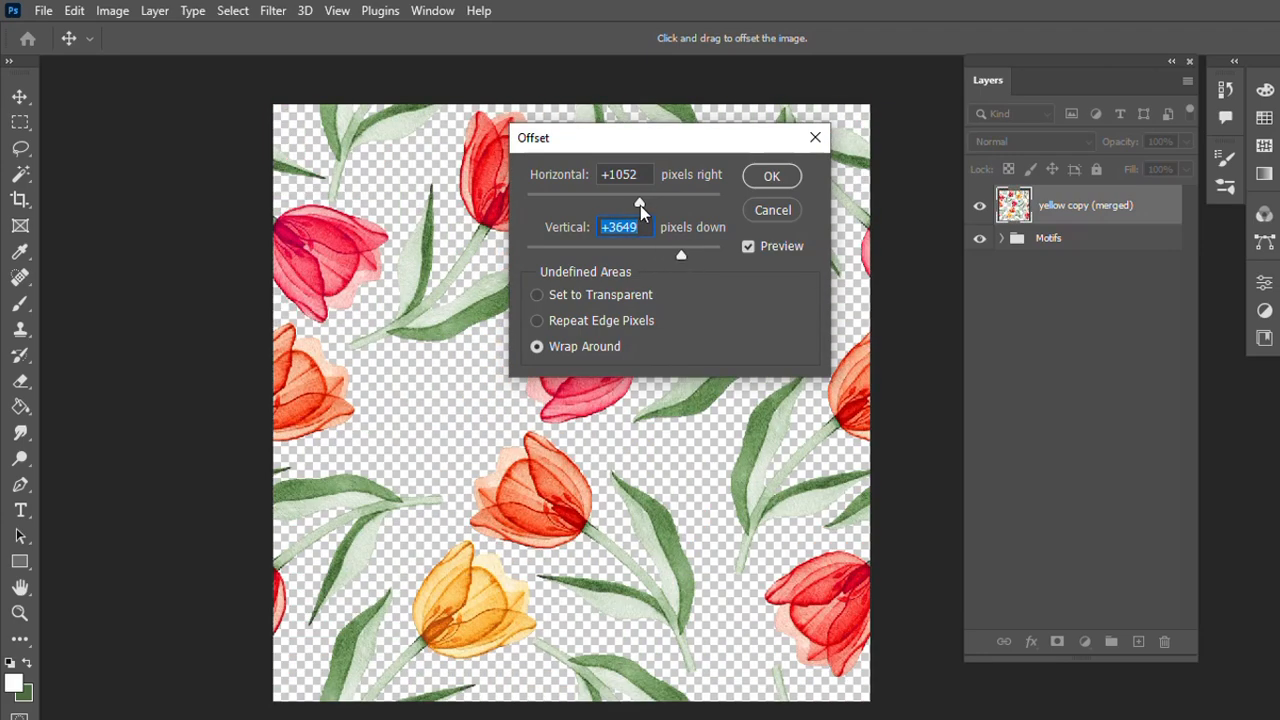
left_click_drag(640, 205, 655, 205)
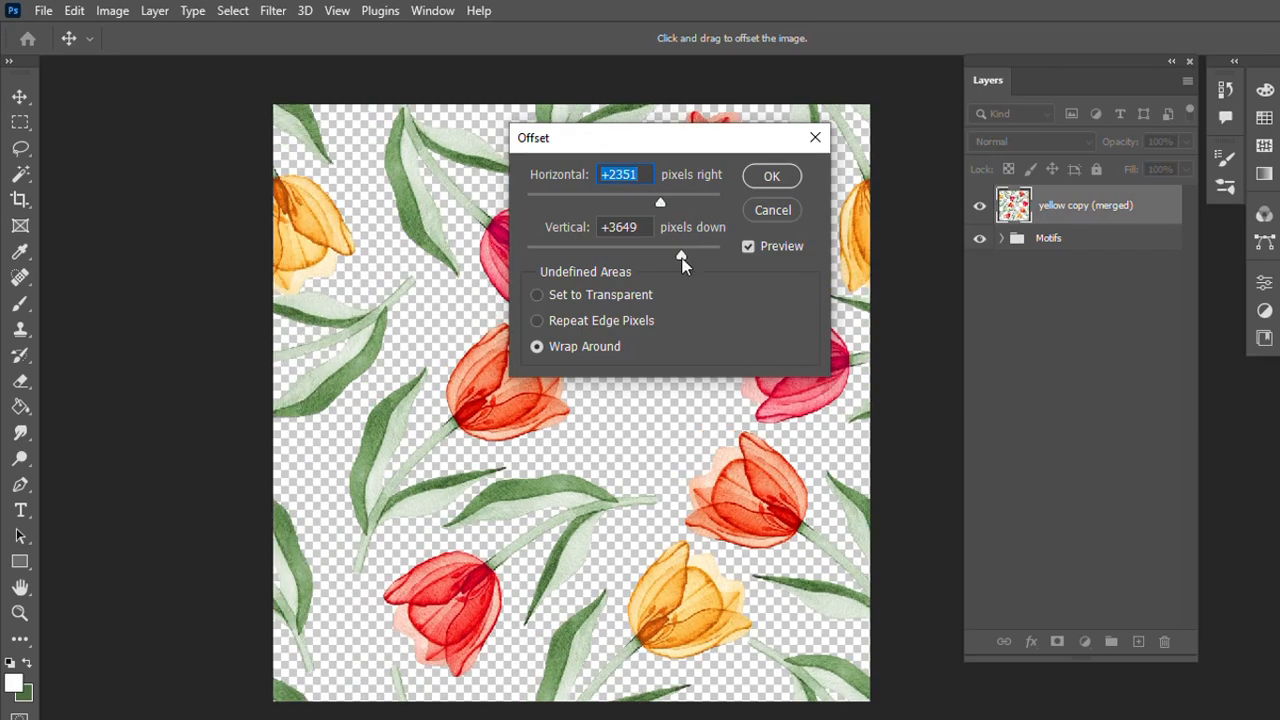
left_click_drag(681, 256, 672, 255)
left_click_drag(659, 203, 654, 203)
left_click(771, 176)
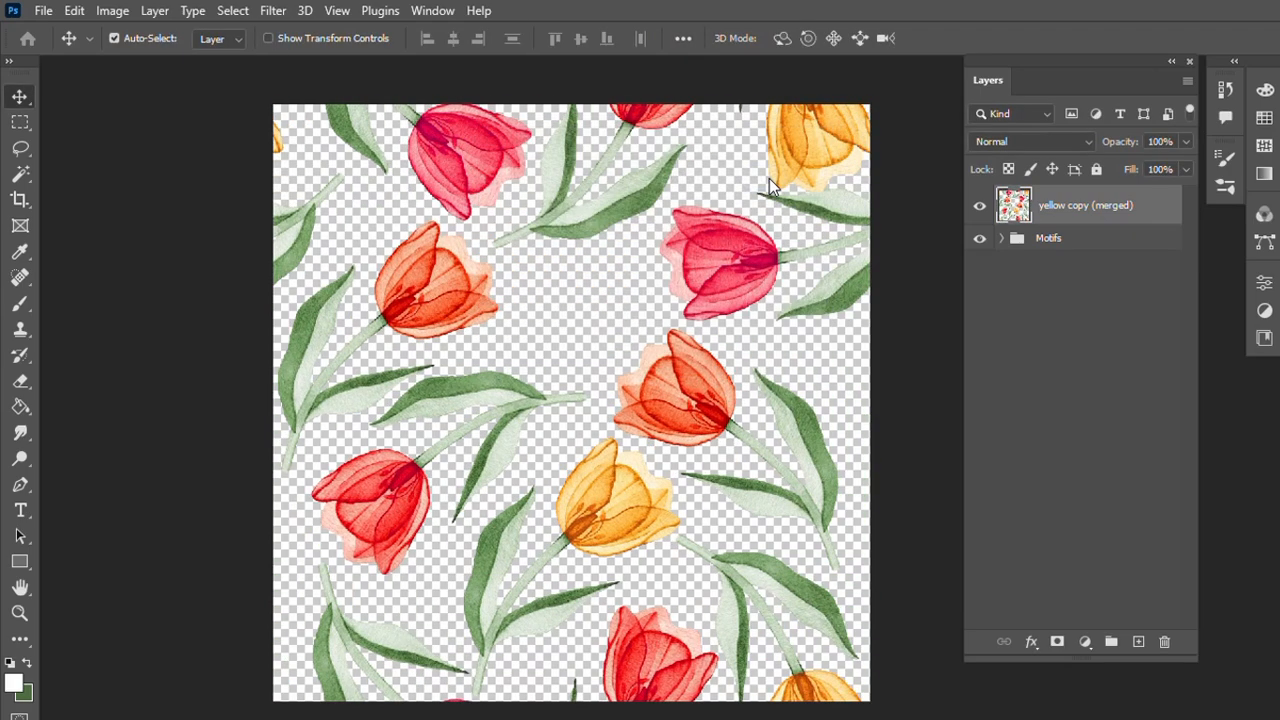
Step: Lasso the red tulip at the canvas's lower left together with its stem and leaves
left_click_drag(20, 148, 100, 148)
mouse_move(414, 383)
left_mouse_down()
mouse_move(353, 430)
mouse_move(302, 496)
mouse_move(307, 530)
mouse_move(403, 593)
mouse_move(587, 409)
mouse_move(552, 368)
mouse_move(478, 359)
mouse_move(437, 372)
left_mouse_up()
key("v")
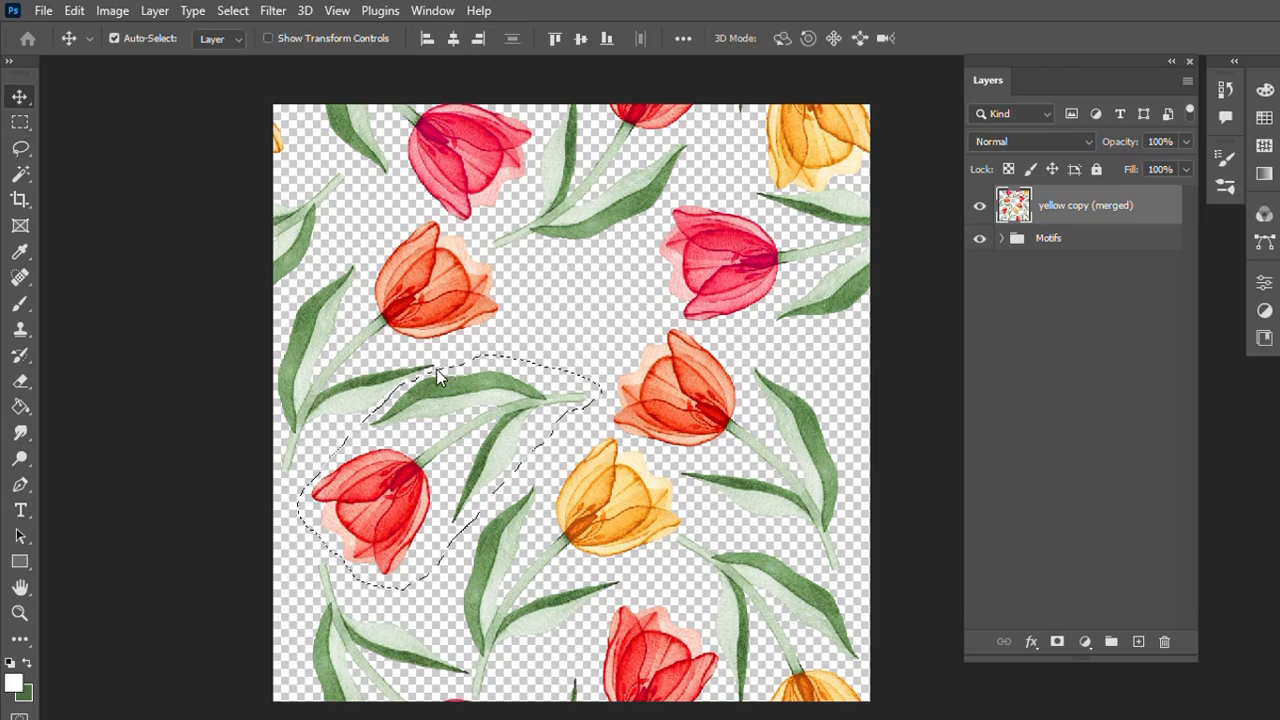
Step: Flip the selected red tulip vertically, rotate it about 80° counter-clockwise and move it up and right into the gap beneath the orange tulip
key("ctrl+t")
mouse_move(615, 346)
left_mouse_down()
mouse_move(600, 303)
mouse_move(634, 349)
mouse_move(610, 358)
left_mouse_up()
right_click(482, 441)
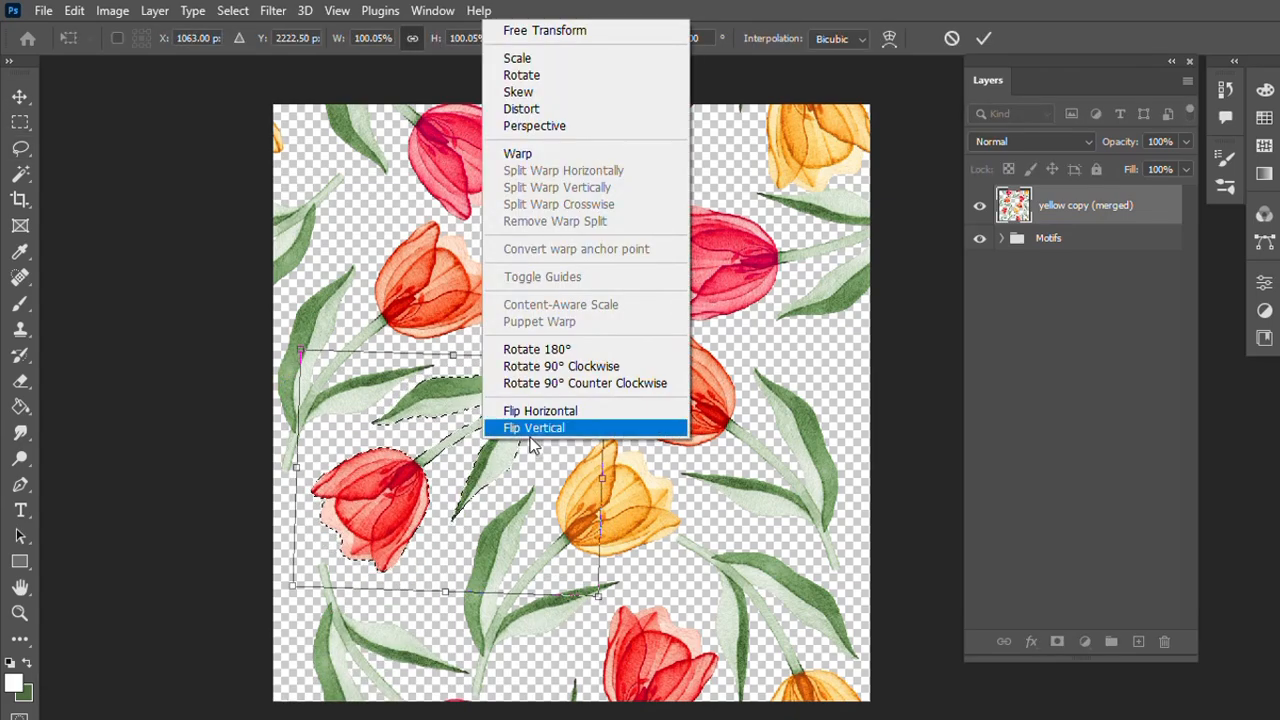
left_click(531, 429)
left_click_drag(622, 585, 594, 326)
left_click_drag(531, 424, 589, 346)
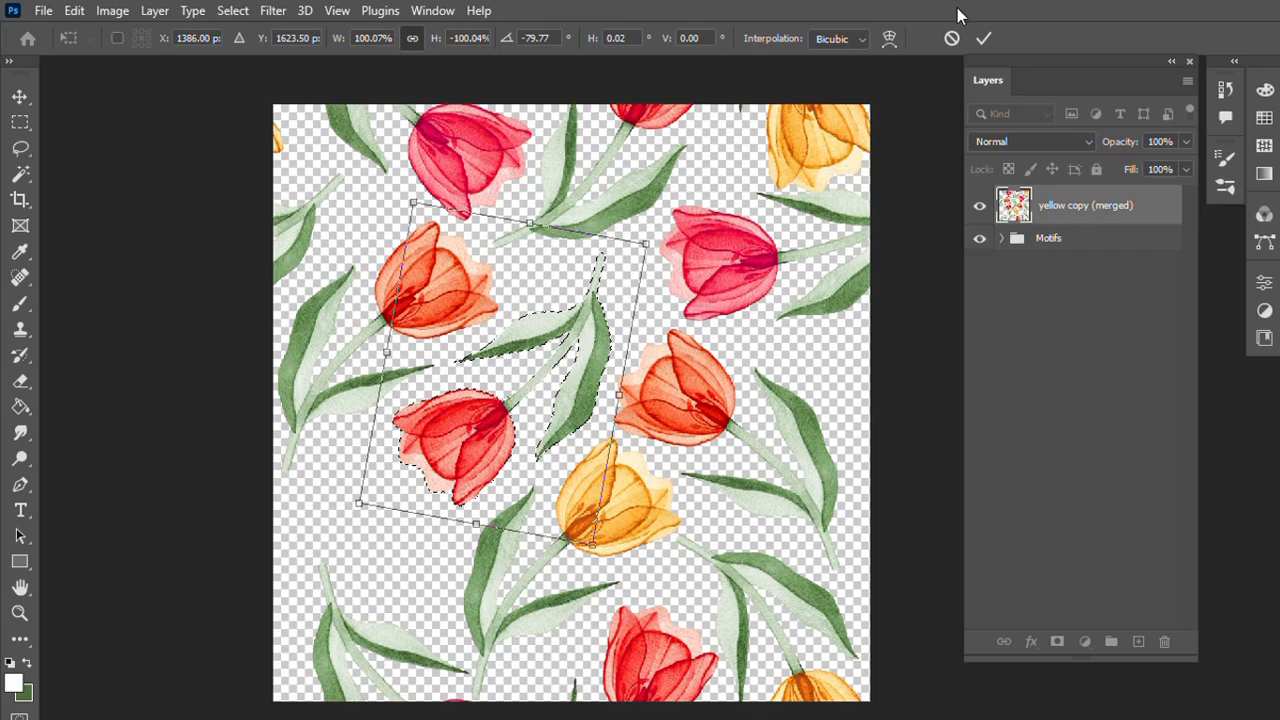
left_click(984, 38)
Step: Offset the merged layer with wrap around by +1237 px horizontally and +2474 px vertically
left_click(273, 10)
mouse_move(286, 434)
left_click(543, 526)
left_click_drag(653, 202, 643, 207)
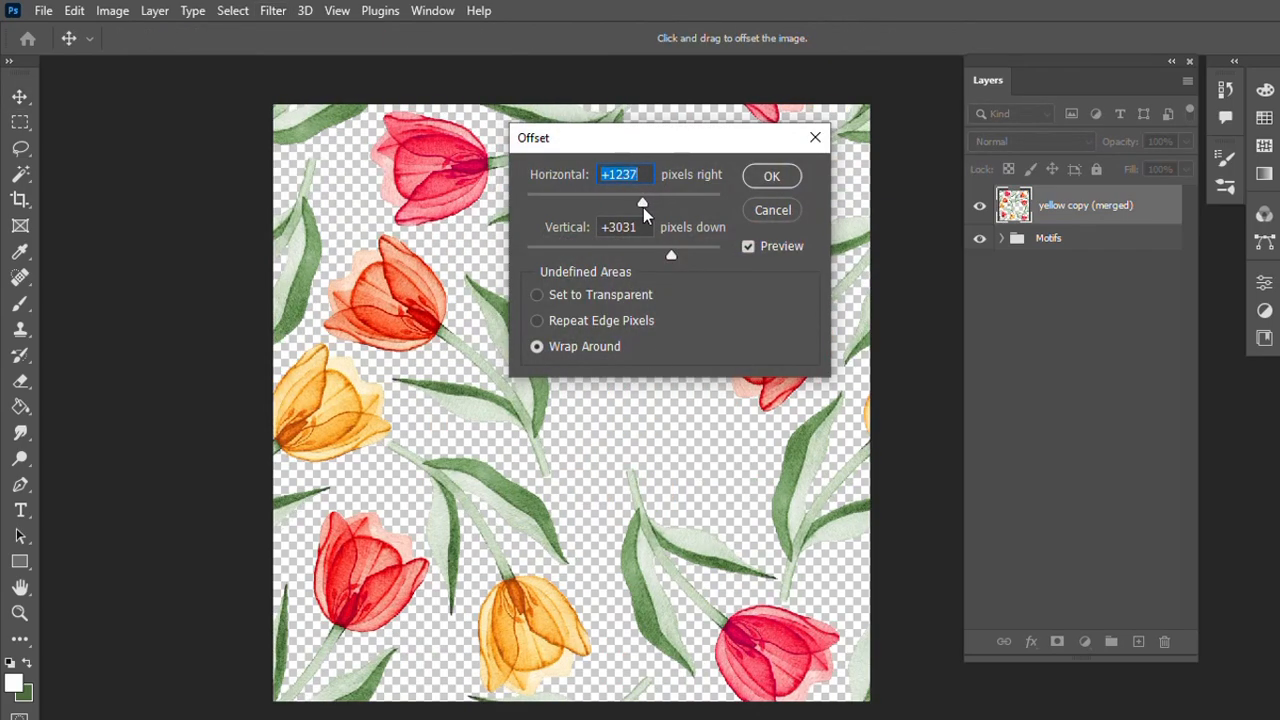
left_click(671, 255)
left_click_drag(620, 137, 994, 110)
left_click_drag(1048, 227, 1036, 232)
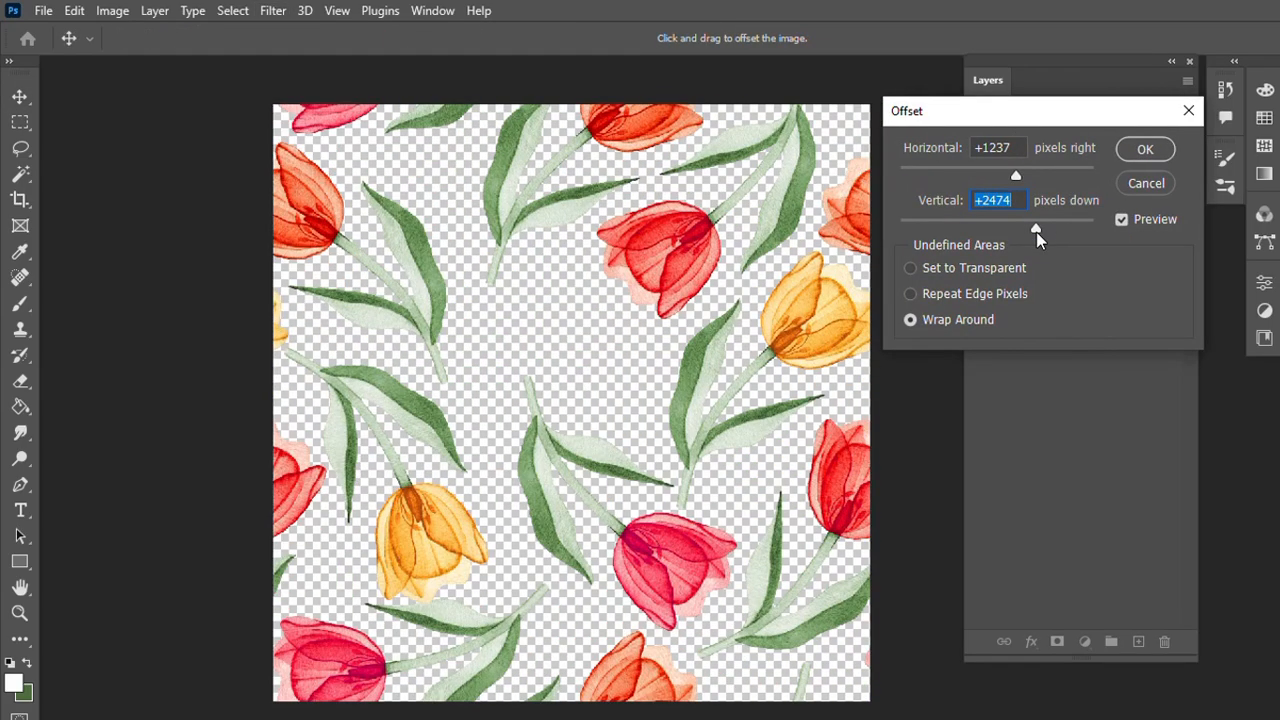
key("Return")
Step: Lasso the pink tulip below the canvas centre, rotate it so the flower points upward and move it into the central gap
key("l")
mouse_move(679, 481)
left_mouse_down()
mouse_move(673, 514)
mouse_move(712, 627)
mouse_move(511, 473)
mouse_move(677, 481)
left_mouse_up()
key("ctrl+t")
left_click_drag(766, 560, 545, 375)
left_click_drag(628, 431, 559, 341)
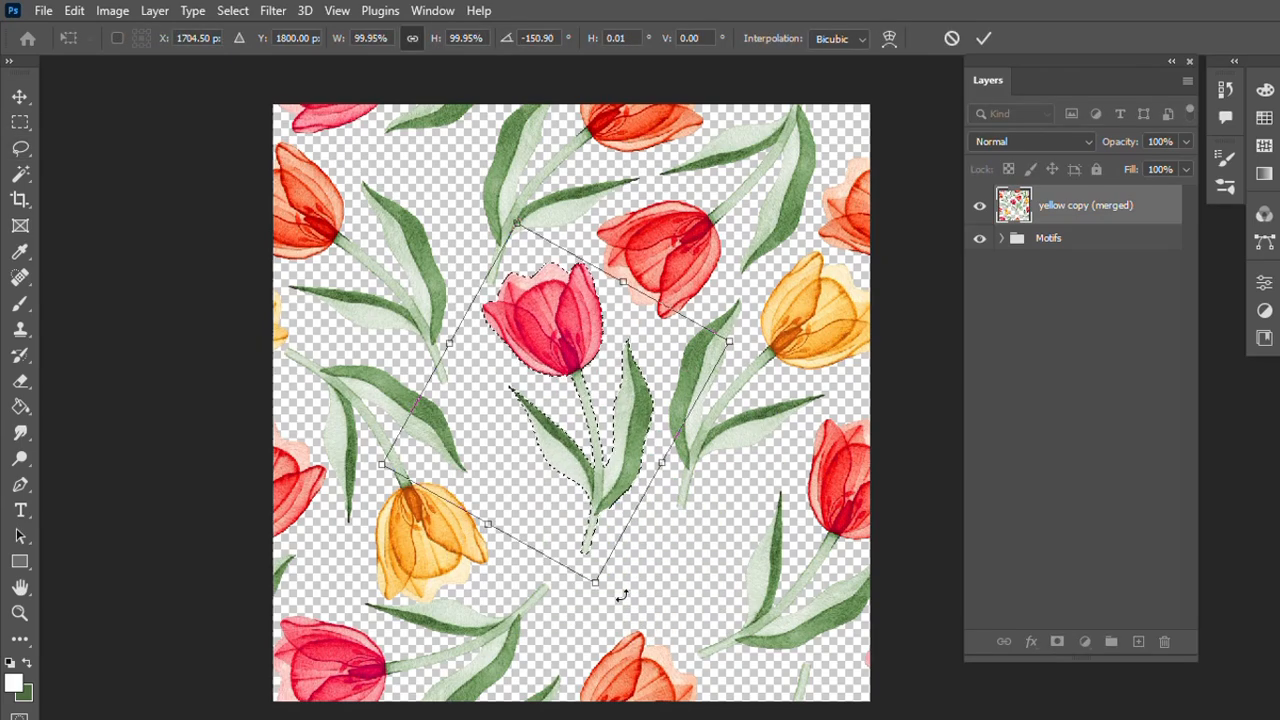
left_click_drag(620, 595, 553, 603)
left_click_drag(575, 488, 551, 490)
Step: Flip the pink tulip horizontally, adjust its rotation and position it between the yellow and red tulips
right_click(564, 302)
left_click(656, 690)
left_click_drag(625, 600, 606, 608)
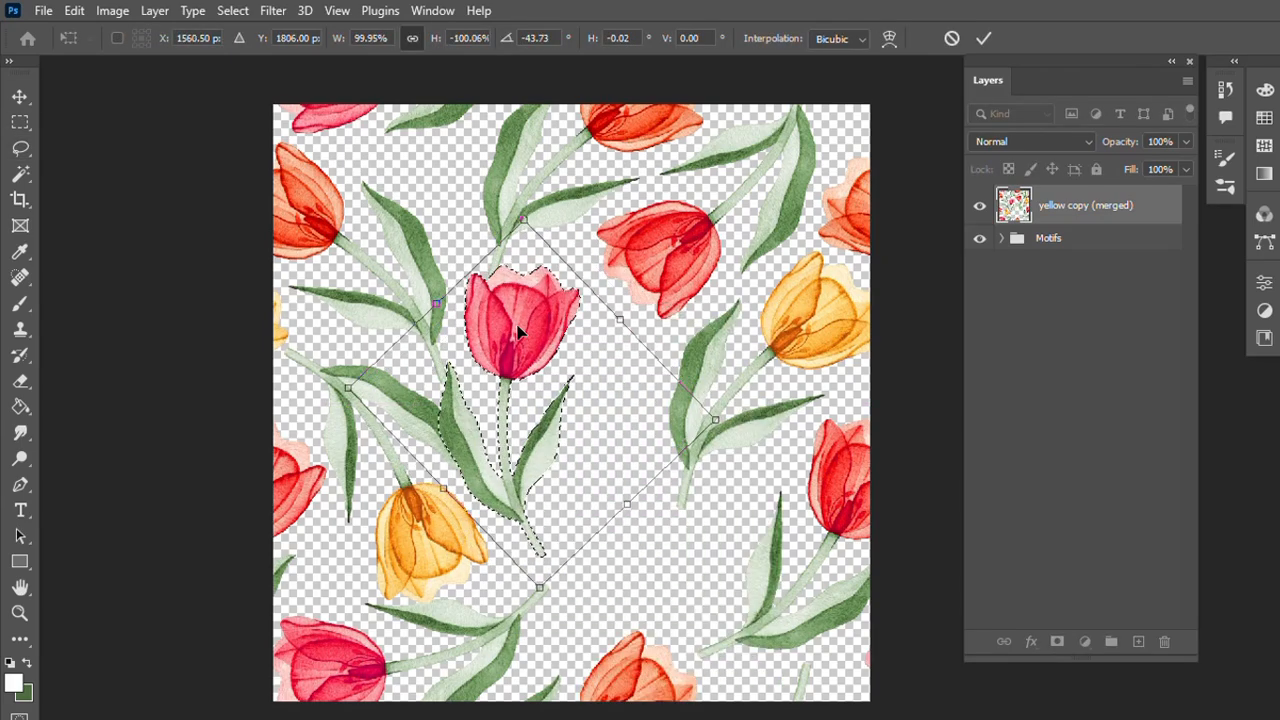
left_click_drag(516, 335, 548, 350)
left_click(983, 42)
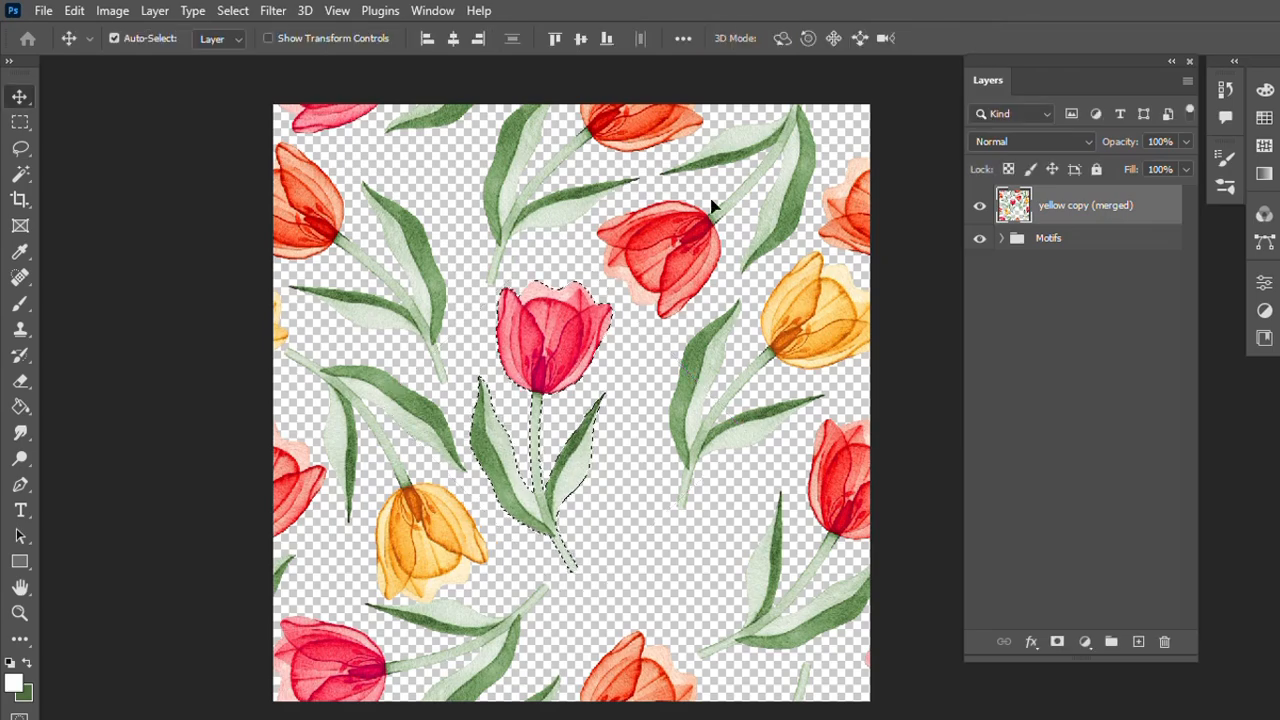
key("ctrl+d")
Step: Offset the merged layer with wrap around again, adjusting both shifts to bring the next uneven gaps toward the canvas centre
left_click(273, 11)
mouse_move(465, 435)
left_click(545, 534)
left_click_drag(659, 375, 438, 338)
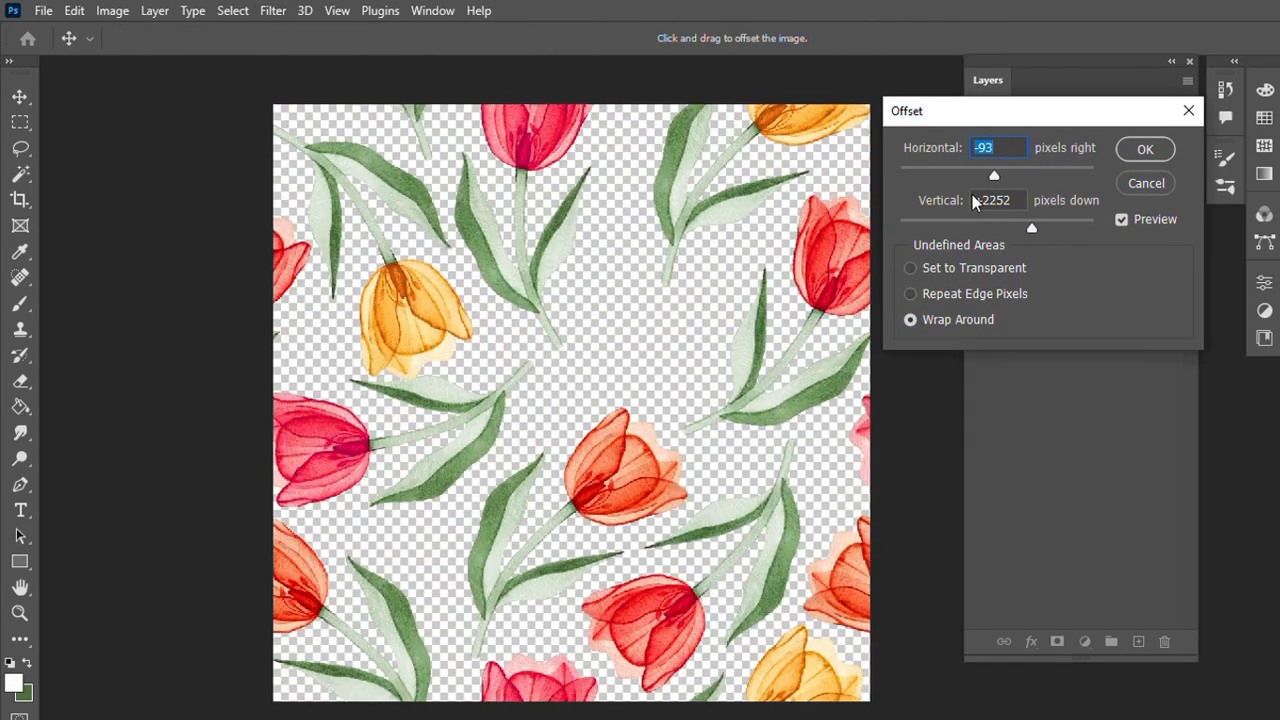
left_click_drag(994, 176, 983, 177)
left_click_drag(1033, 228, 1051, 229)
left_click(1142, 151)
Step: Lasso the upper yellow tulip, flip it horizontally, rotate it about 85° and shift it toward the pink tulip
left_click(20, 148)
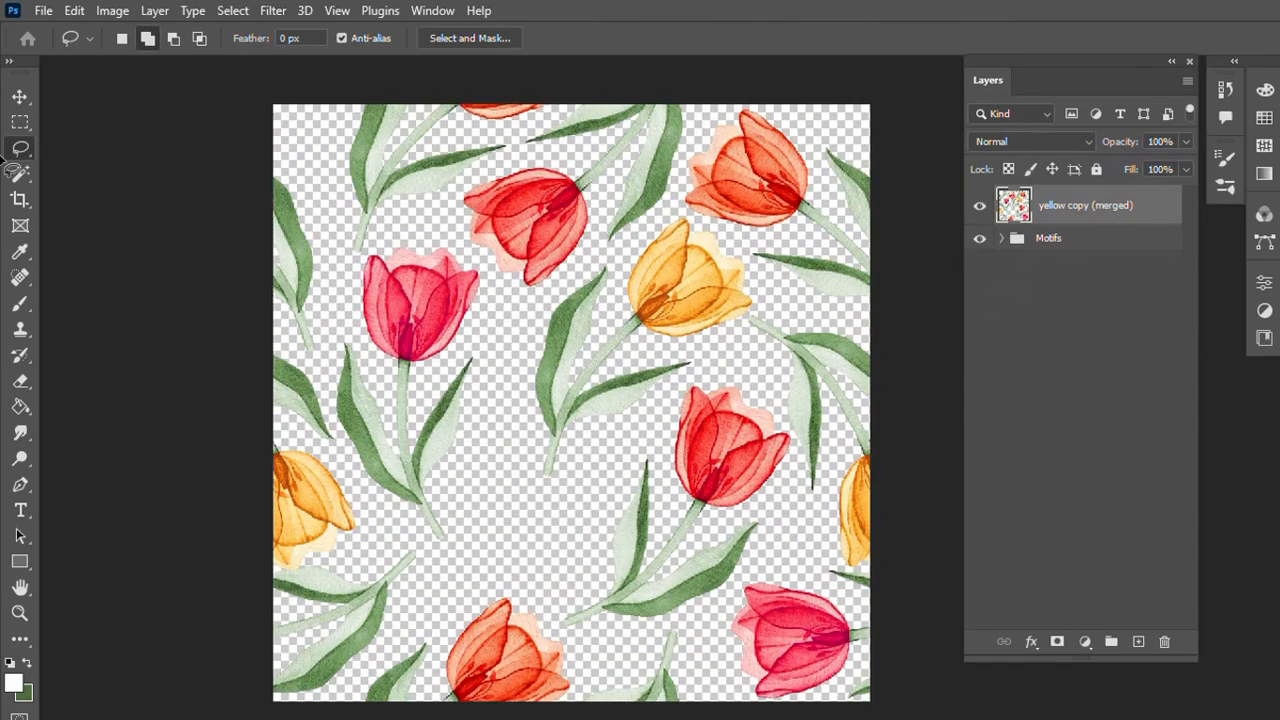
mouse_move(745, 258)
left_mouse_down()
mouse_move(656, 226)
mouse_move(537, 488)
left_mouse_up()
left_click_drag(758, 312, 766, 289)
key("ctrl+t")
right_click(641, 372)
left_click(721, 679)
mouse_move(784, 513)
left_mouse_down()
mouse_move(490, 507)
mouse_move(476, 493)
left_mouse_up()
left_click_drag(706, 341, 651, 319)
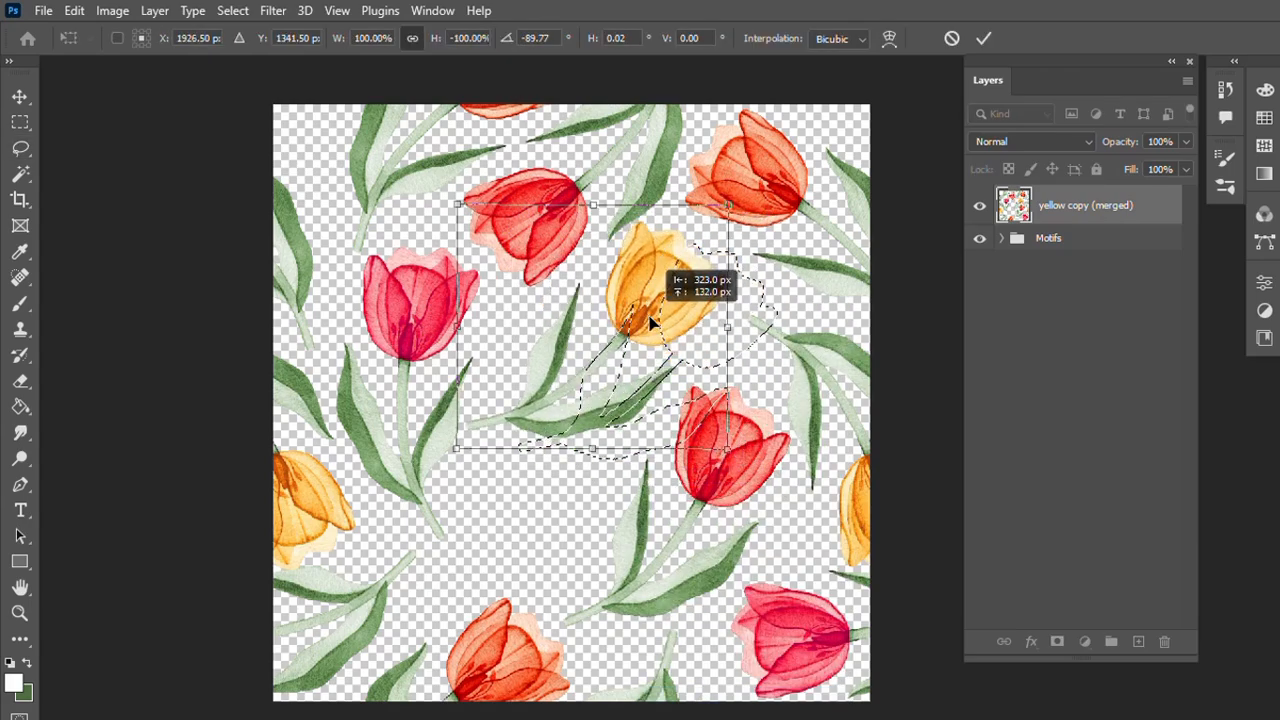
left_click_drag(737, 441, 727, 455)
left_click_drag(656, 299, 667, 296)
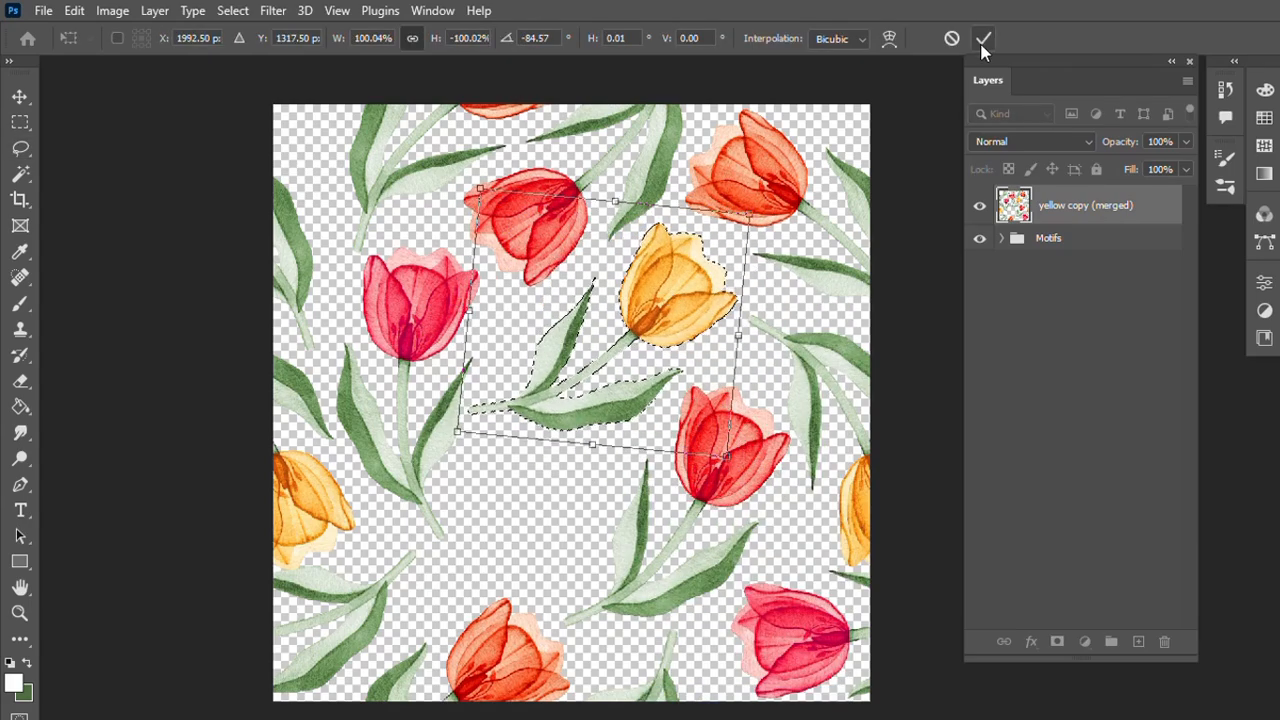
left_click(983, 40)
Step: Rotate the yellow tulip about half a turn so its flower points down-left, and position it between the pink and red tulips
key("ctrl+t")
left_click_drag(748, 440, 440, 232)
mouse_move(644, 318)
left_mouse_down()
mouse_move(644, 354)
mouse_move(651, 319)
mouse_move(663, 322)
left_mouse_up()
left_click_drag(786, 443, 774, 466)
key("Return")
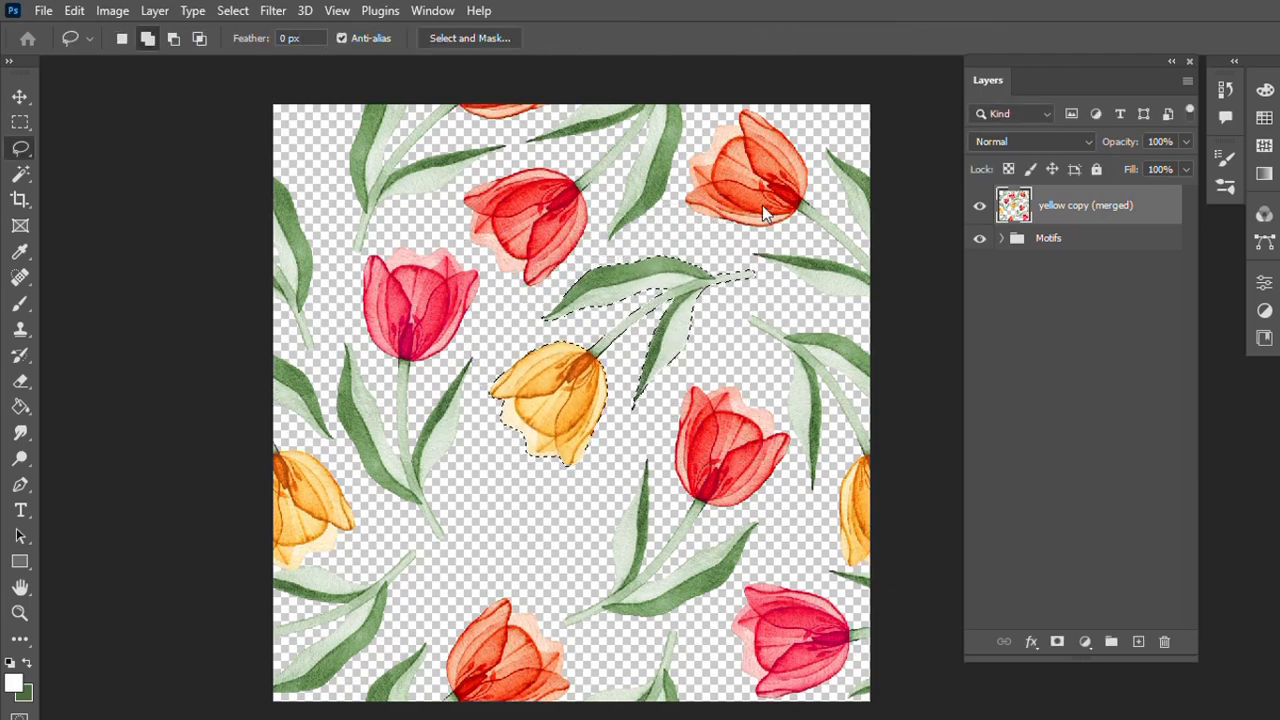
key("ctrl+d")
Step: Lasso the pink tulip beside the yellow one and rotate it slightly counter-clockwise to even out the spacing
mouse_move(490, 345)
left_mouse_down()
mouse_move(371, 257)
mouse_move(437, 549)
mouse_move(486, 357)
left_mouse_up()
key("ctrl+t")
mouse_move(505, 570)
left_mouse_down()
mouse_move(562, 527)
mouse_move(449, 488)
left_mouse_up()
key("Return")
key("ctrl+d")
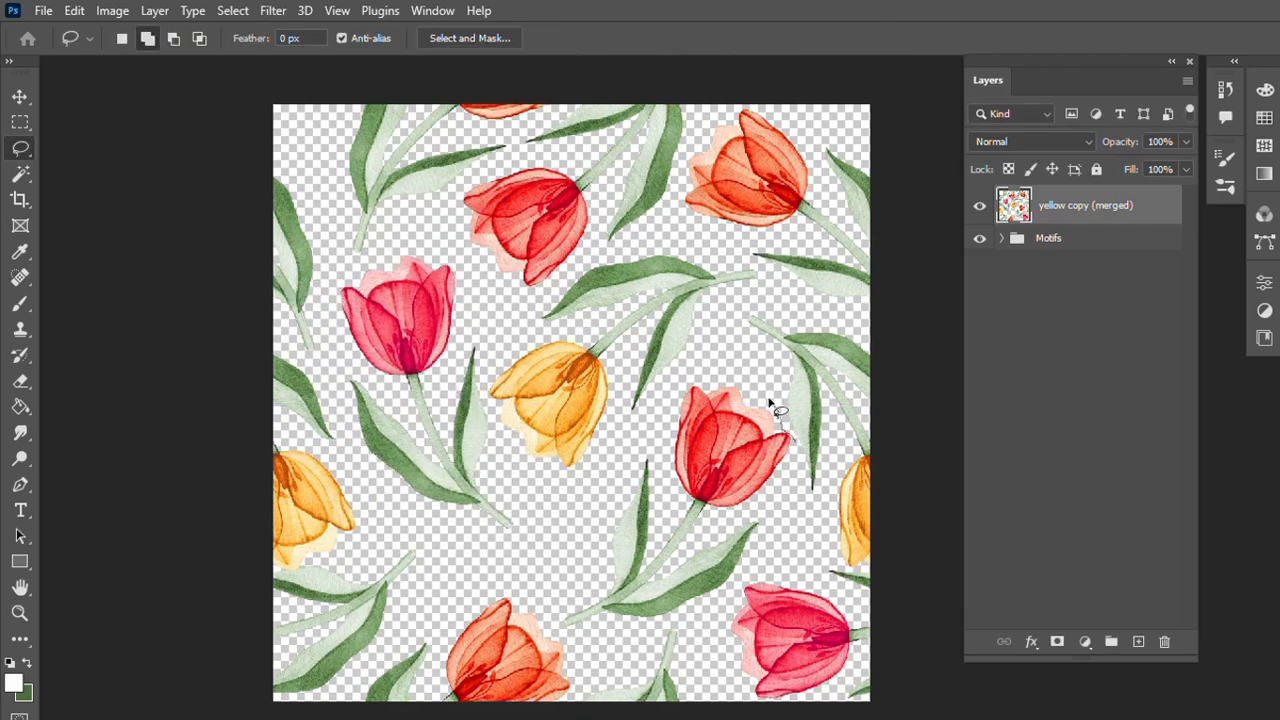
Step: Lasso the red tulip below the yellow one, rotate it clockwise and shift it slightly left and down
mouse_move(769, 401)
left_mouse_down()
mouse_move(685, 624)
mouse_move(799, 443)
mouse_move(835, 508)
left_mouse_up()
key("ctrl+t")
mouse_move(743, 485)
left_mouse_down()
mouse_move(684, 513)
mouse_move(701, 486)
left_mouse_up()
key("Return")
key("ctrl+d")
Step: Offset the merged layer with wrap around to recheck the gaps, and nudge the pink tulip near the canvas's upper edge slightly down
key("alt+t")
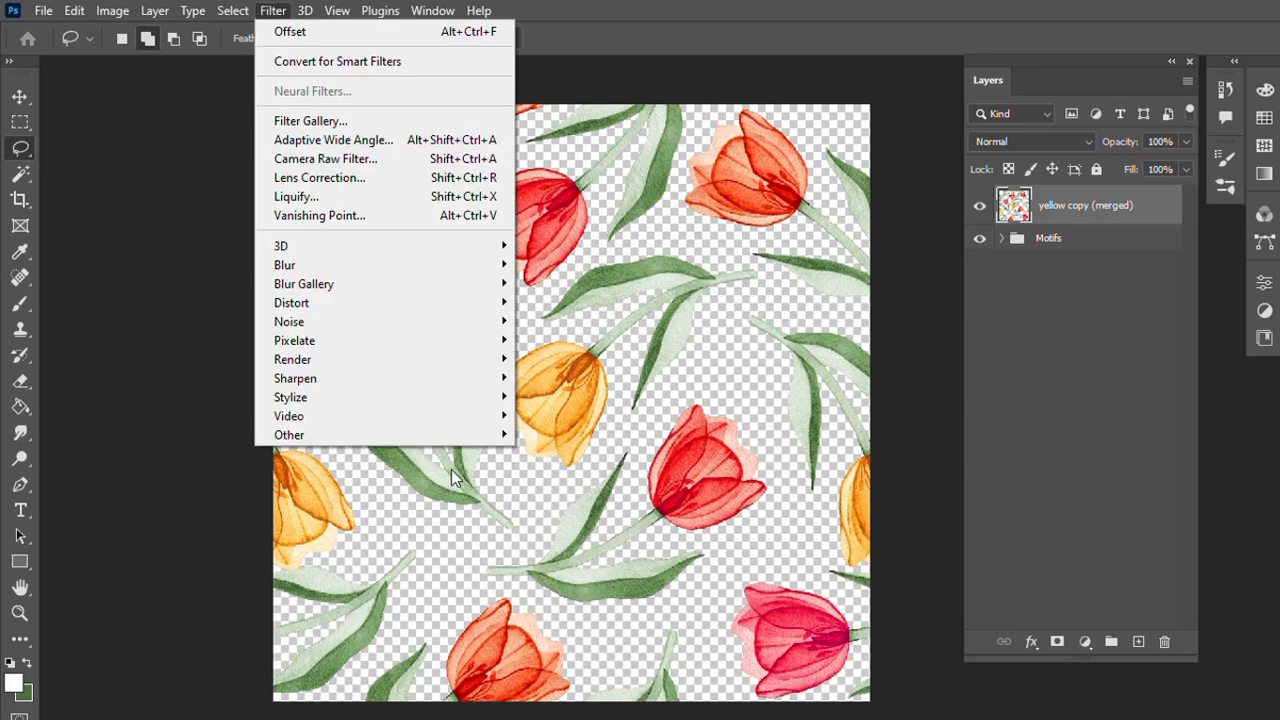
mouse_move(420, 435)
left_click(536, 533)
left_click_drag(984, 177, 1013, 177)
left_click_drag(1050, 231, 1041, 232)
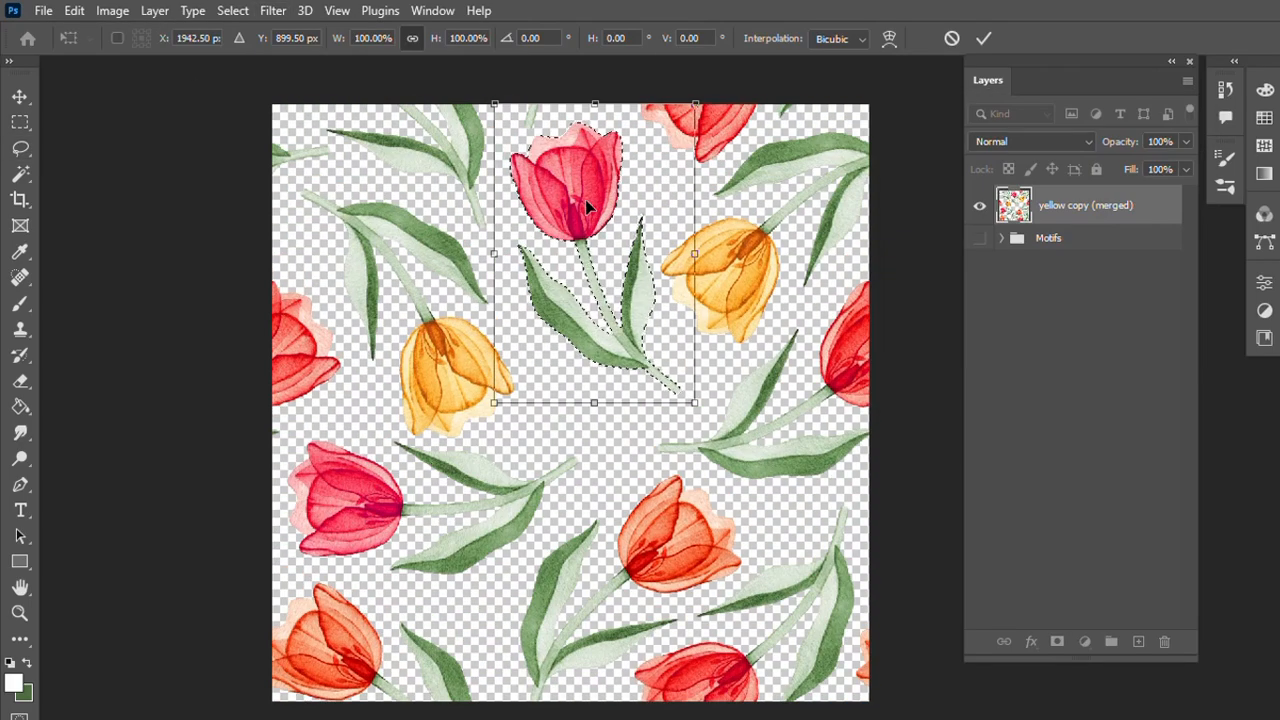
left_click_drag(585, 199, 623, 346)
key("Return")
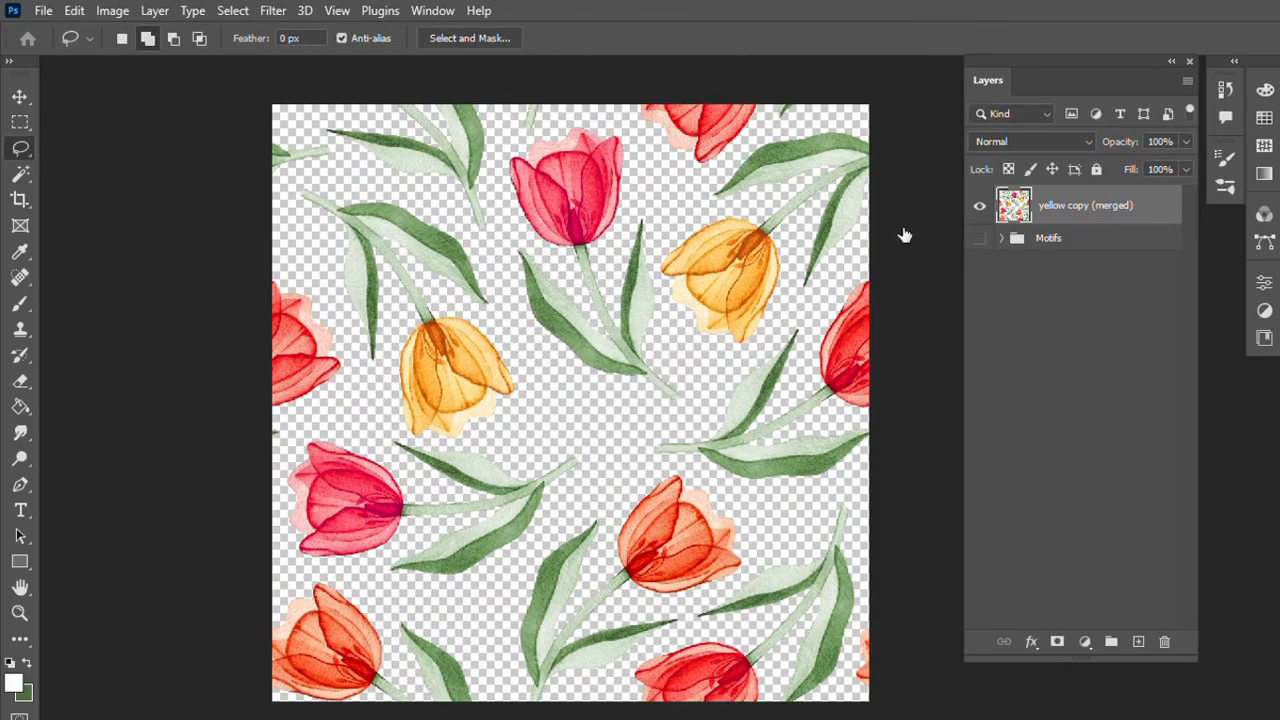
Step: Offset the merged layer with wrap around once more to bring the red tulip's surroundings into the canvas
left_click(273, 11)
mouse_move(420, 435)
left_click(533, 528)
key("Return")
Step: Lasso the red tulip below the yellow one, rotate it about 14° clockwise and move it slightly left and down
left_click_drag(685, 354, 484, 514)
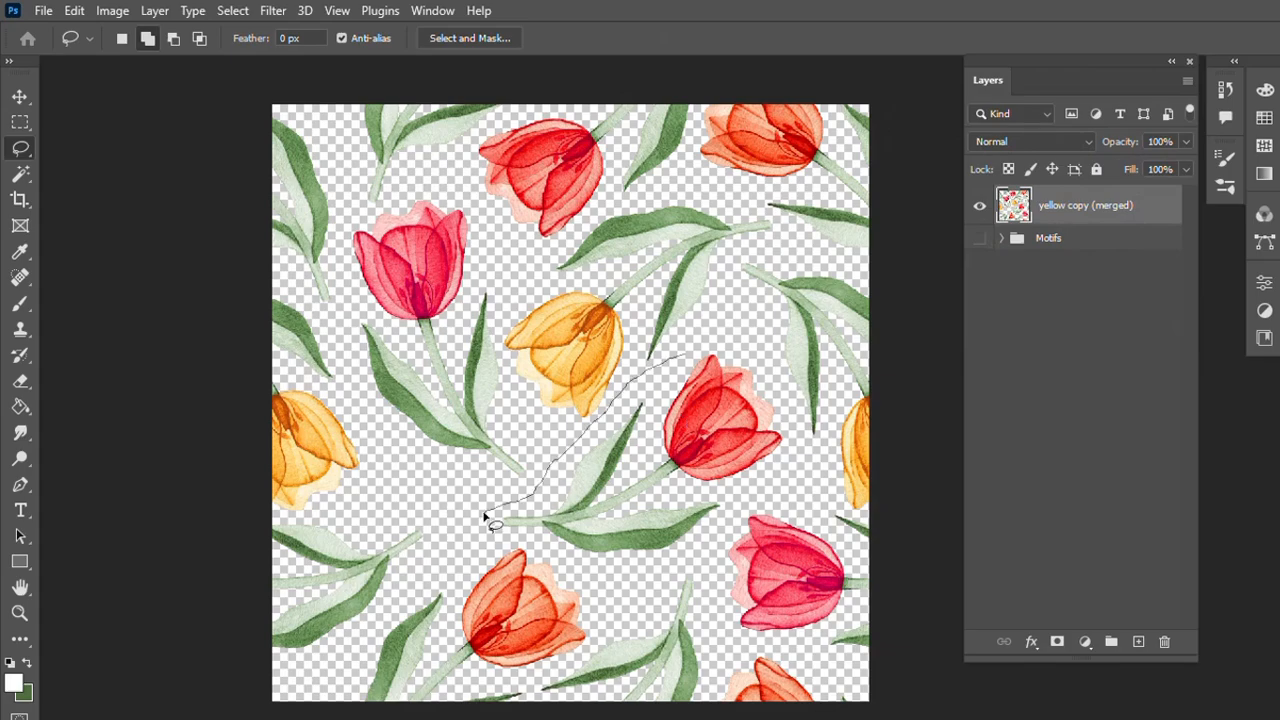
left_click_drag(673, 556, 682, 354)
key("ctrl+t")
left_click_drag(800, 352, 821, 405)
mouse_move(710, 475)
left_mouse_down()
mouse_move(690, 500)
mouse_move(679, 490)
left_mouse_up()
left_click_drag(808, 423, 803, 403)
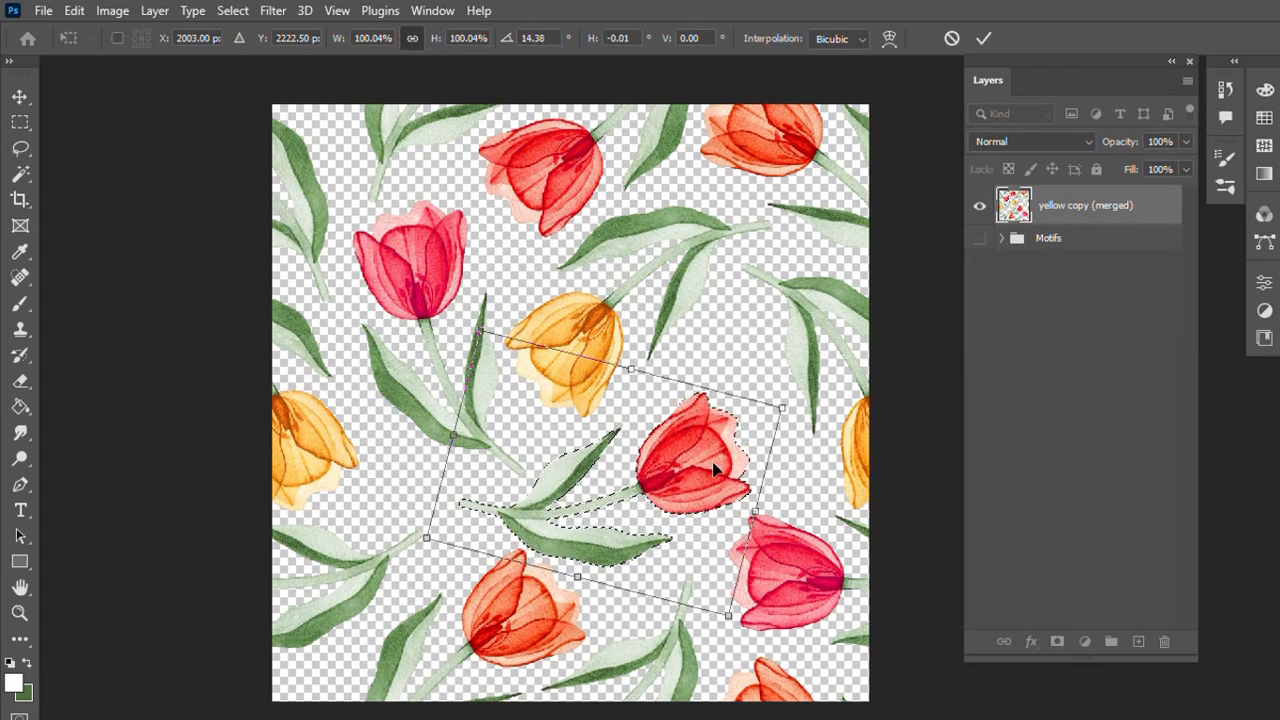
left_click_drag(714, 470, 718, 465)
left_click(984, 38)
key("ctrl+d")
Step: Offset the merged layer with wrap around by +2660 px horizontally and +4045 px vertically
left_click(273, 11)
mouse_move(400, 435)
left_click(547, 531)
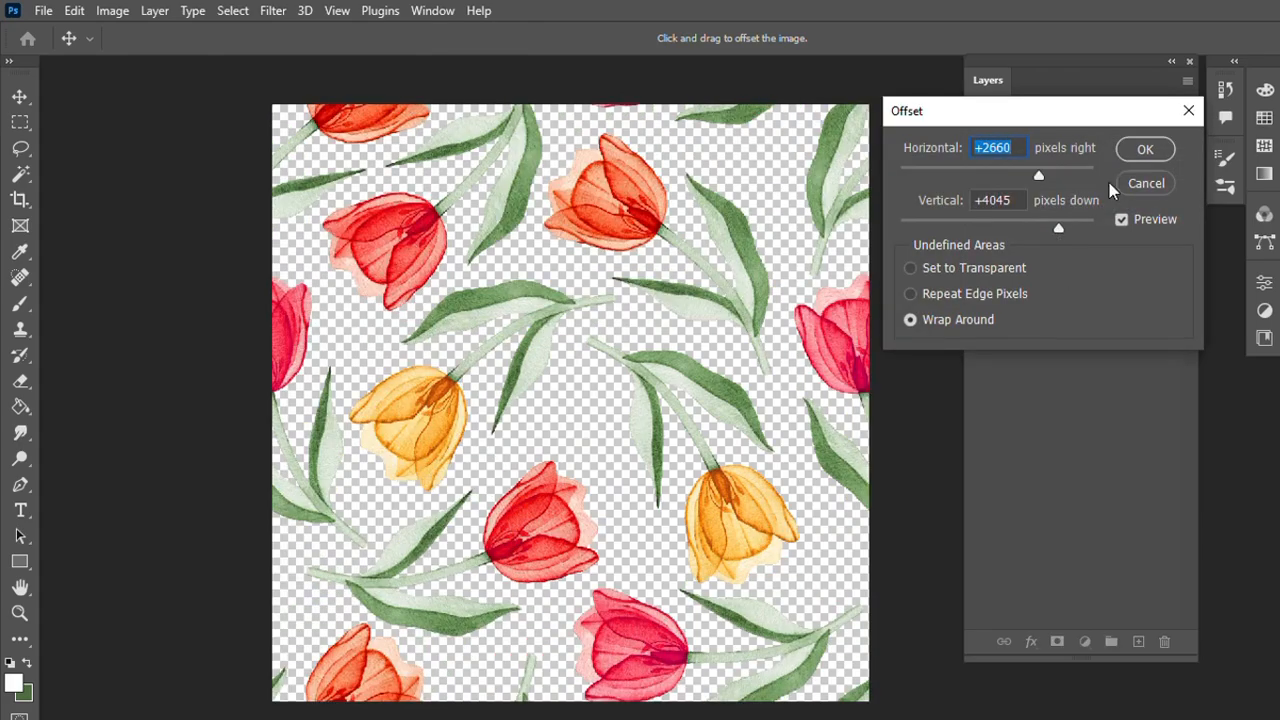
left_click(1145, 149)
Step: Lasso the lower-right yellow tulip, rotate it about 24° counter-clockwise and move it right to balance the spacing
mouse_move(762, 391)
left_mouse_down()
mouse_move(626, 317)
mouse_move(711, 590)
mouse_move(758, 393)
left_mouse_up()
key("ctrl+t")
left_click_drag(832, 614, 863, 576)
mouse_move(774, 534)
left_mouse_down()
mouse_move(798, 546)
mouse_move(809, 531)
left_mouse_up()
left_click(986, 39)
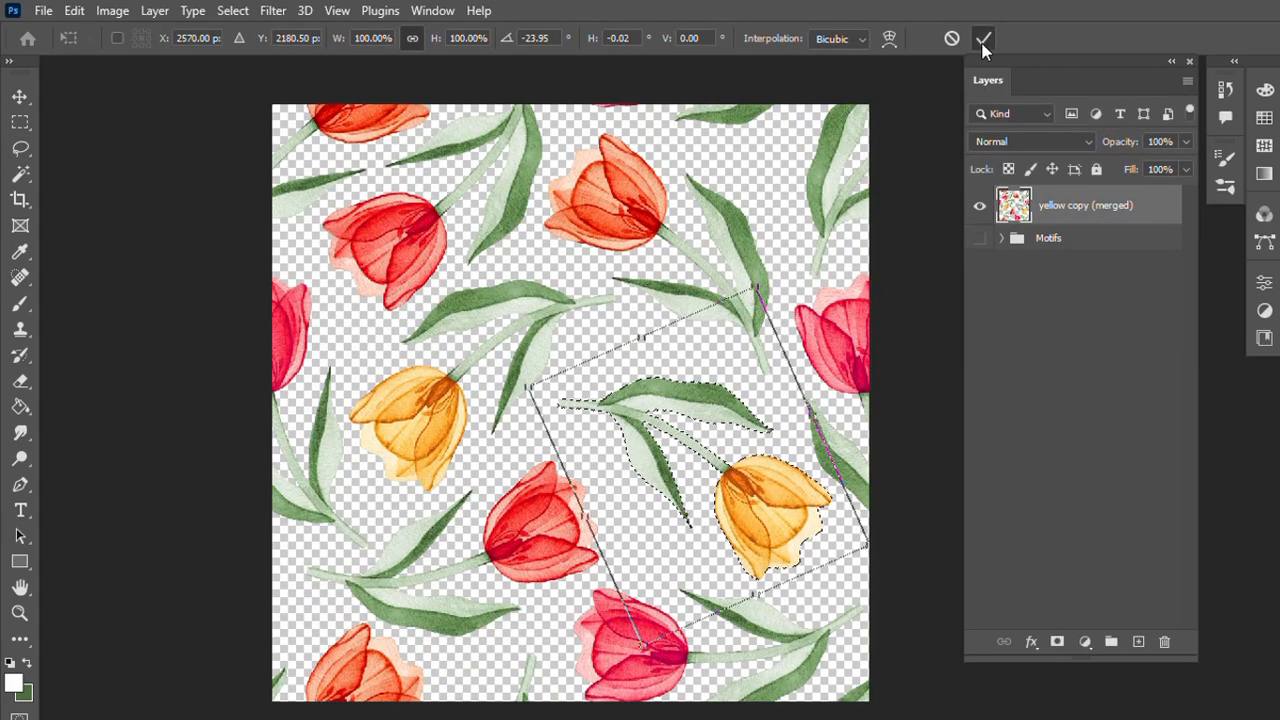
key("ctrl+d")
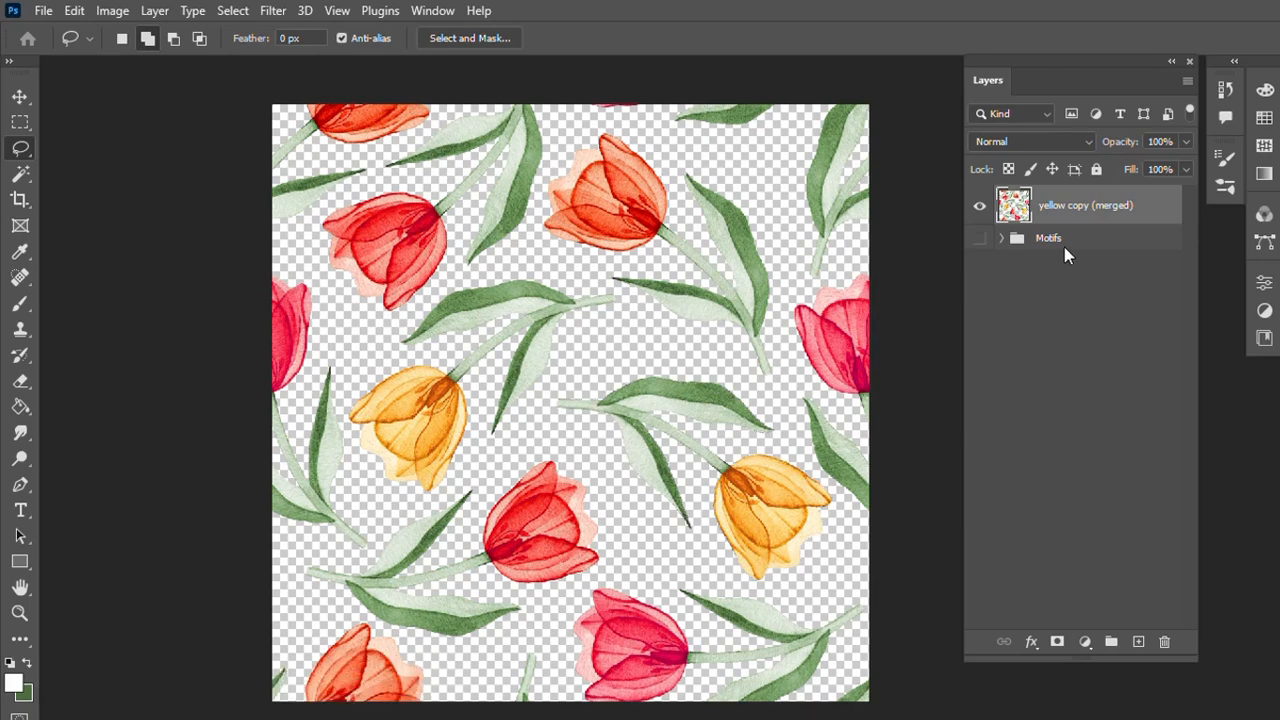
Step: Add a white (ffffff) solid color fill layer, place it beneath the Motifs group and toggle the tulip layer's visibility to check it
left_click(1088, 643)
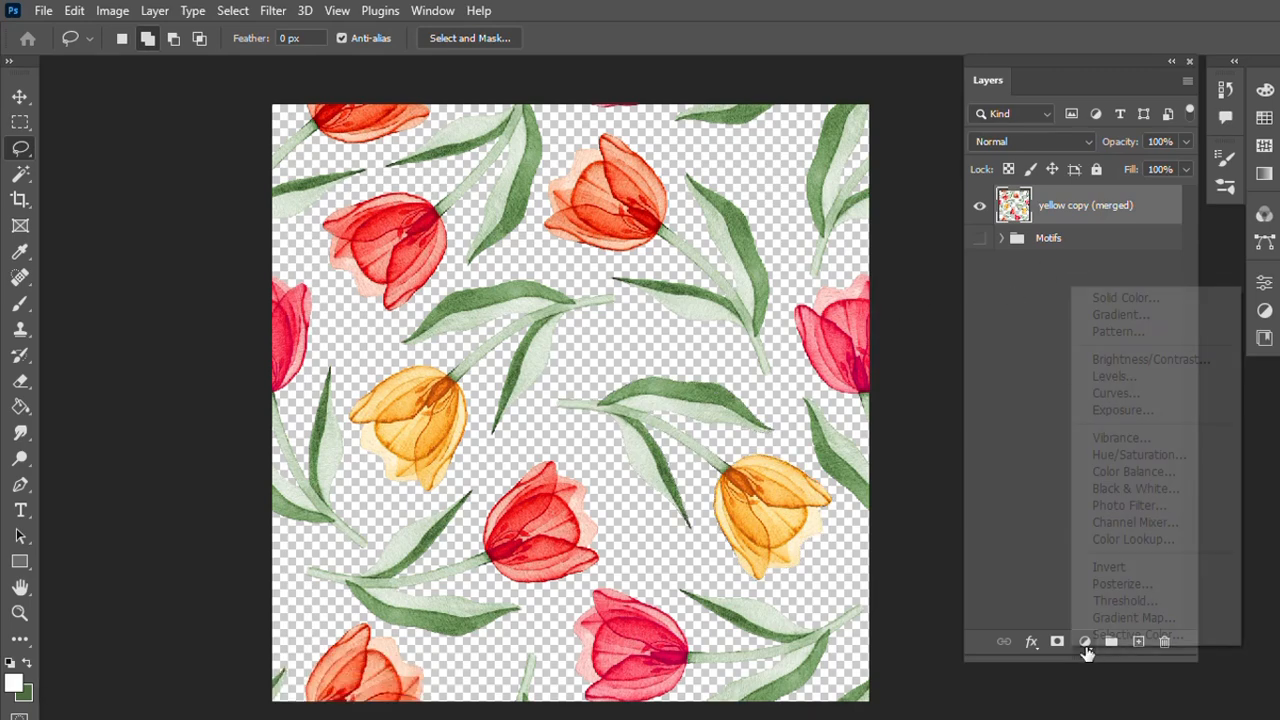
left_click(1140, 297)
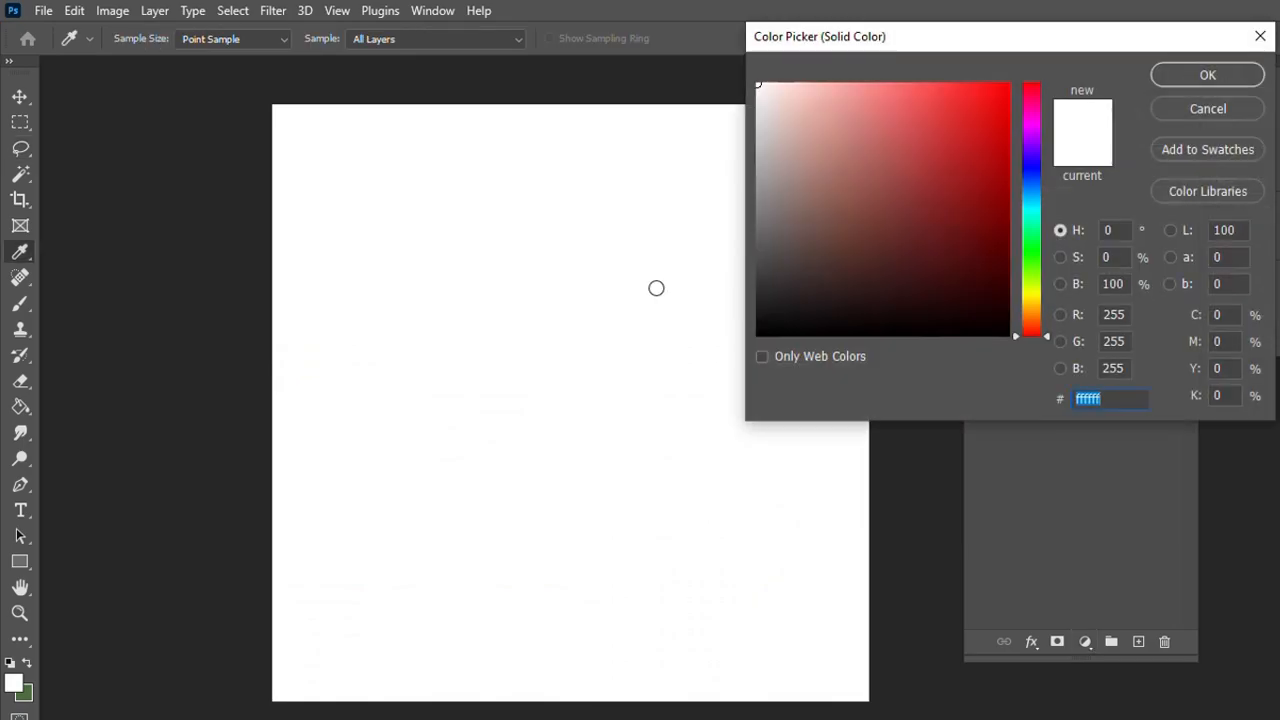
left_click(1205, 80)
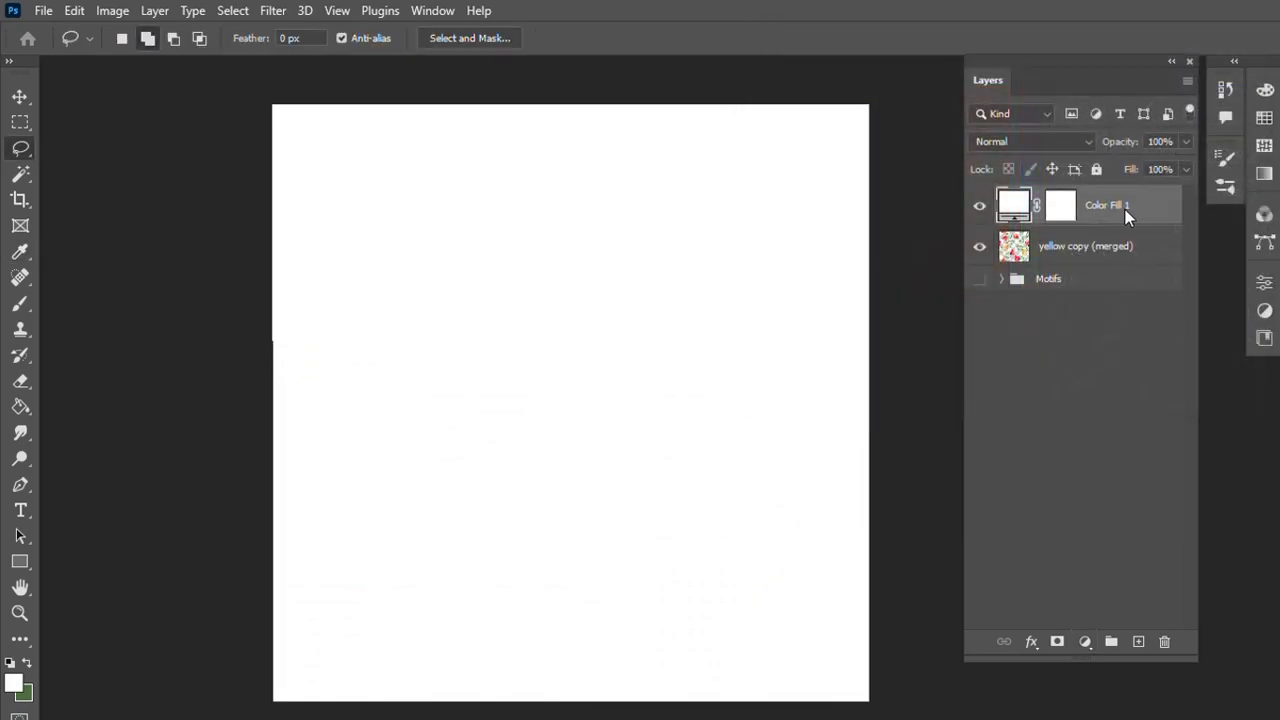
left_click_drag(1111, 214, 1080, 312)
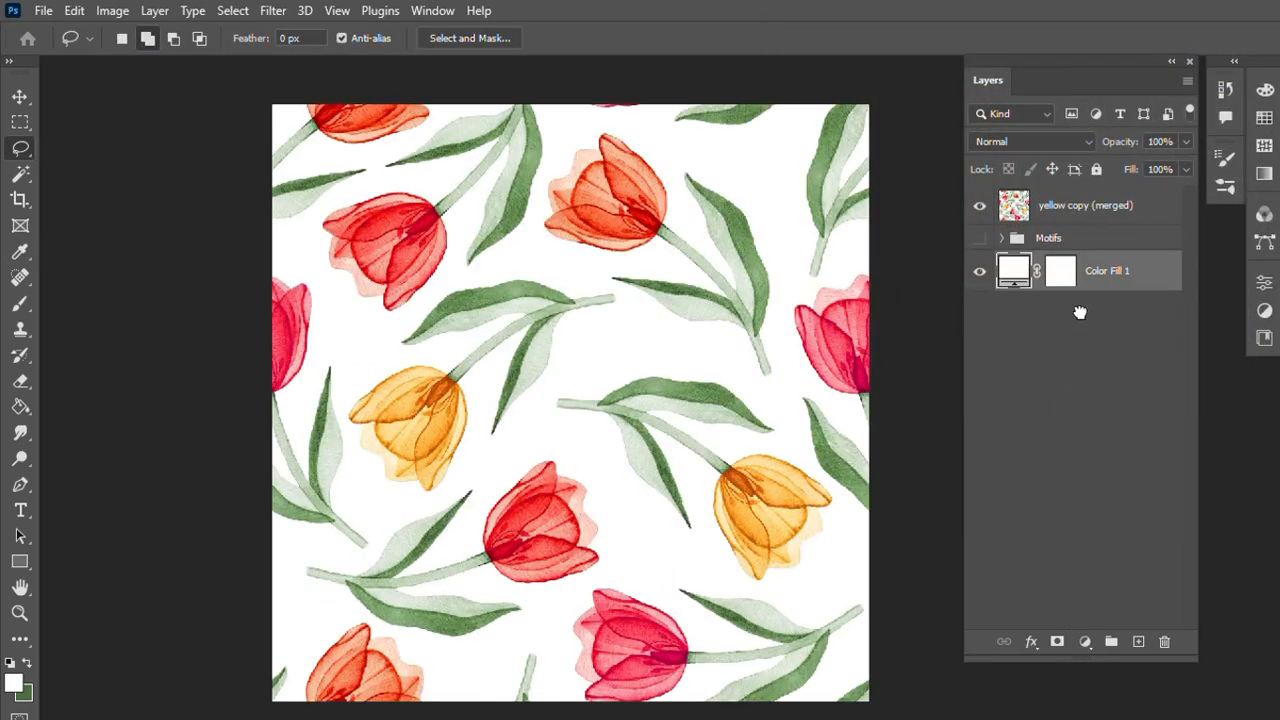
left_click(981, 208)
left_click(980, 207)
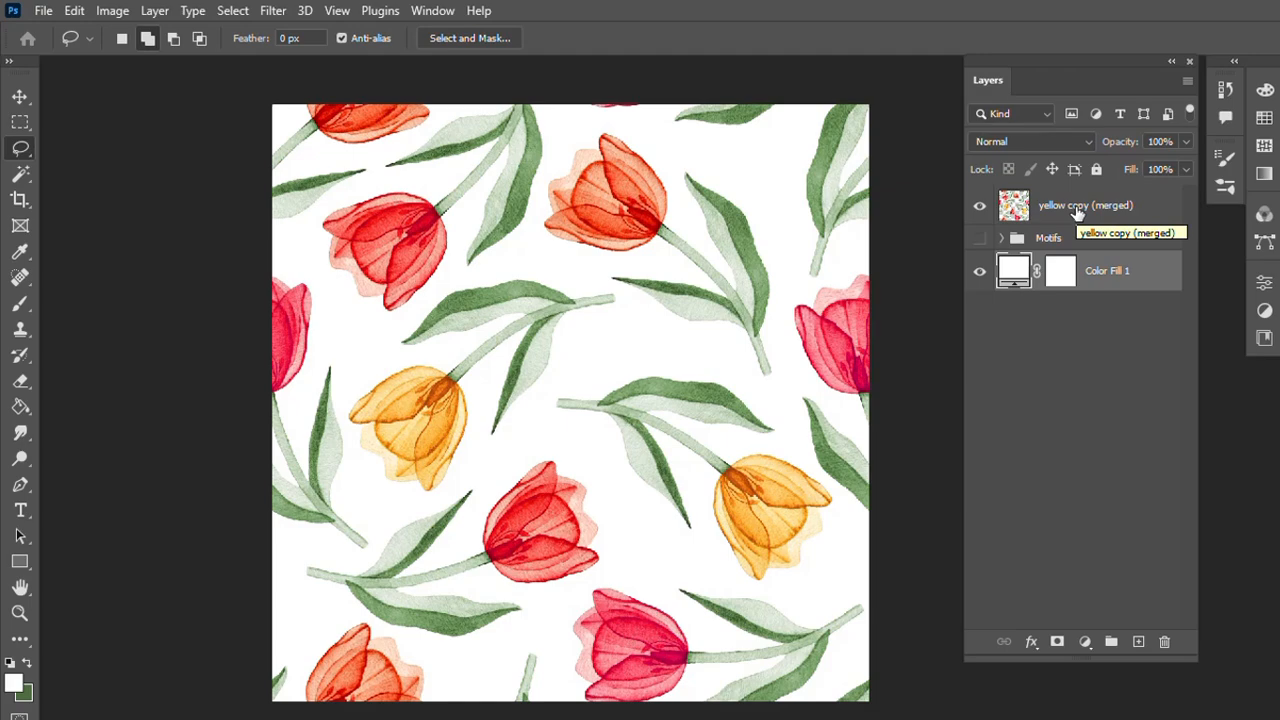
Step: Rename the yellow copy (merged) layer as Pattern Repeat
double_click(1078, 206)
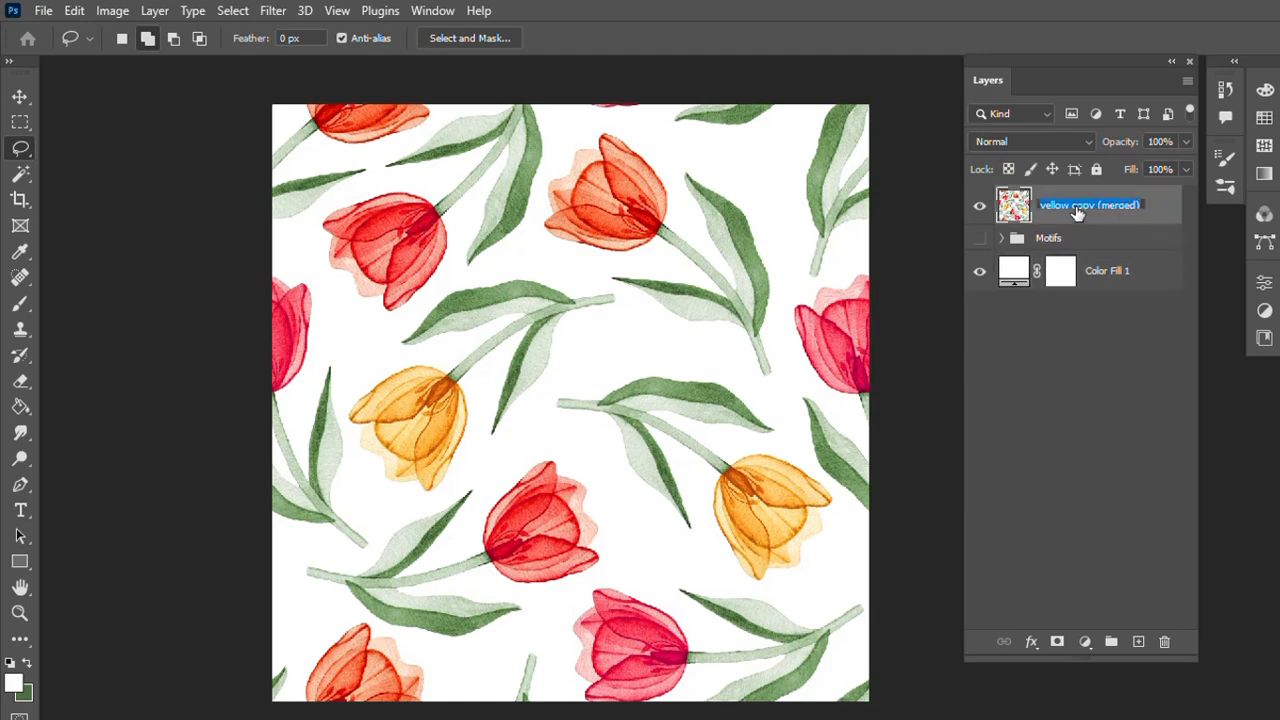
key("BackSpace")
key("Return")
Step: Try pink and beige backgrounds on the solid color fill layer and set its colour to cream f7e9cb
double_click(1013, 277)
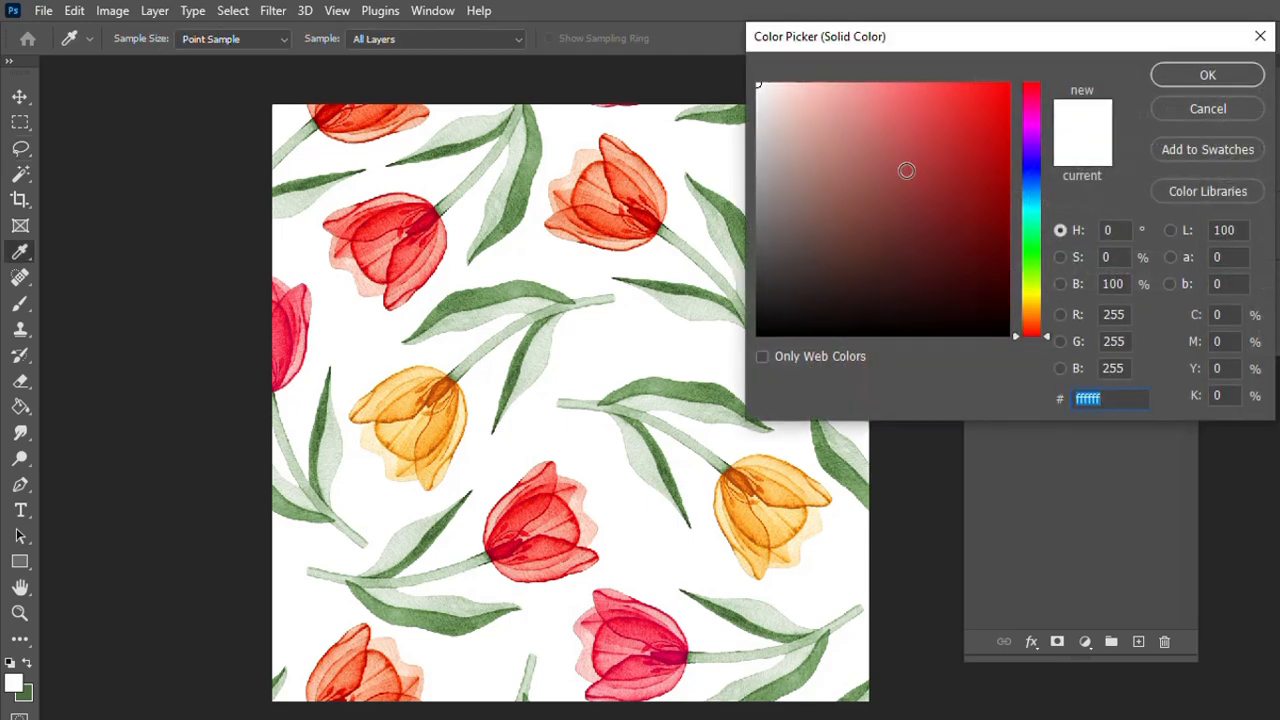
left_click(816, 89)
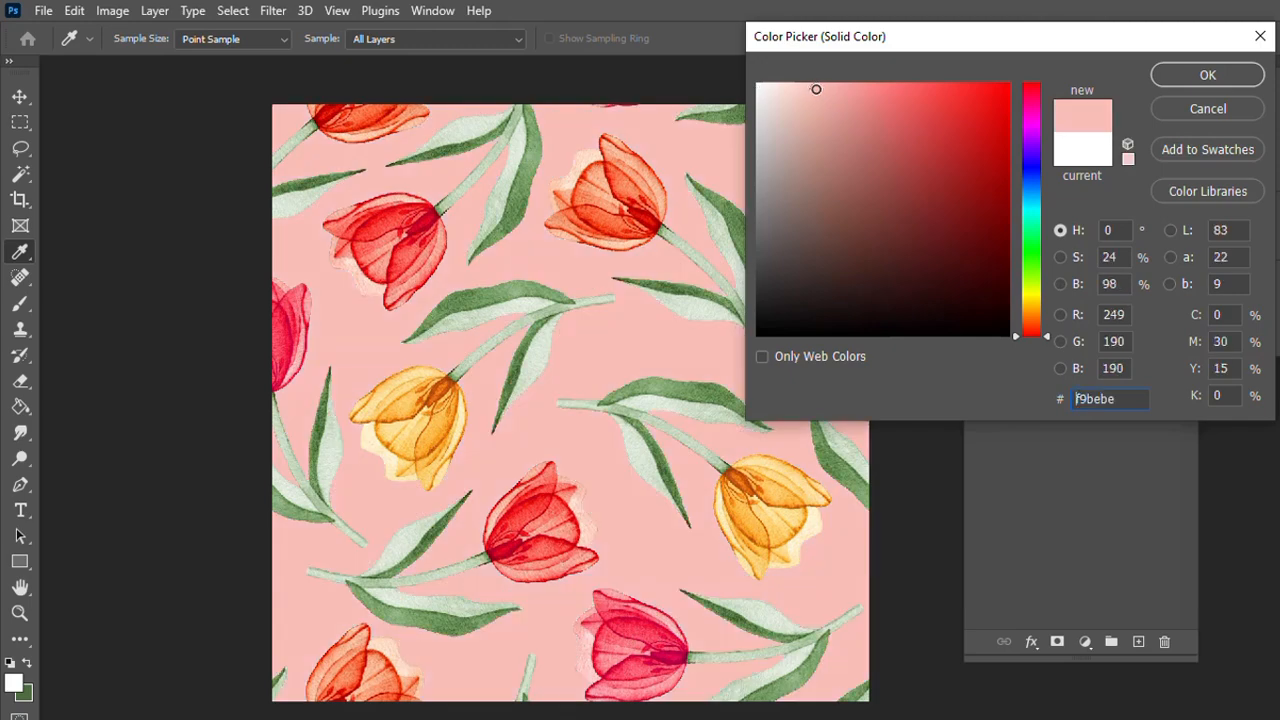
left_click(808, 95)
left_click(801, 91)
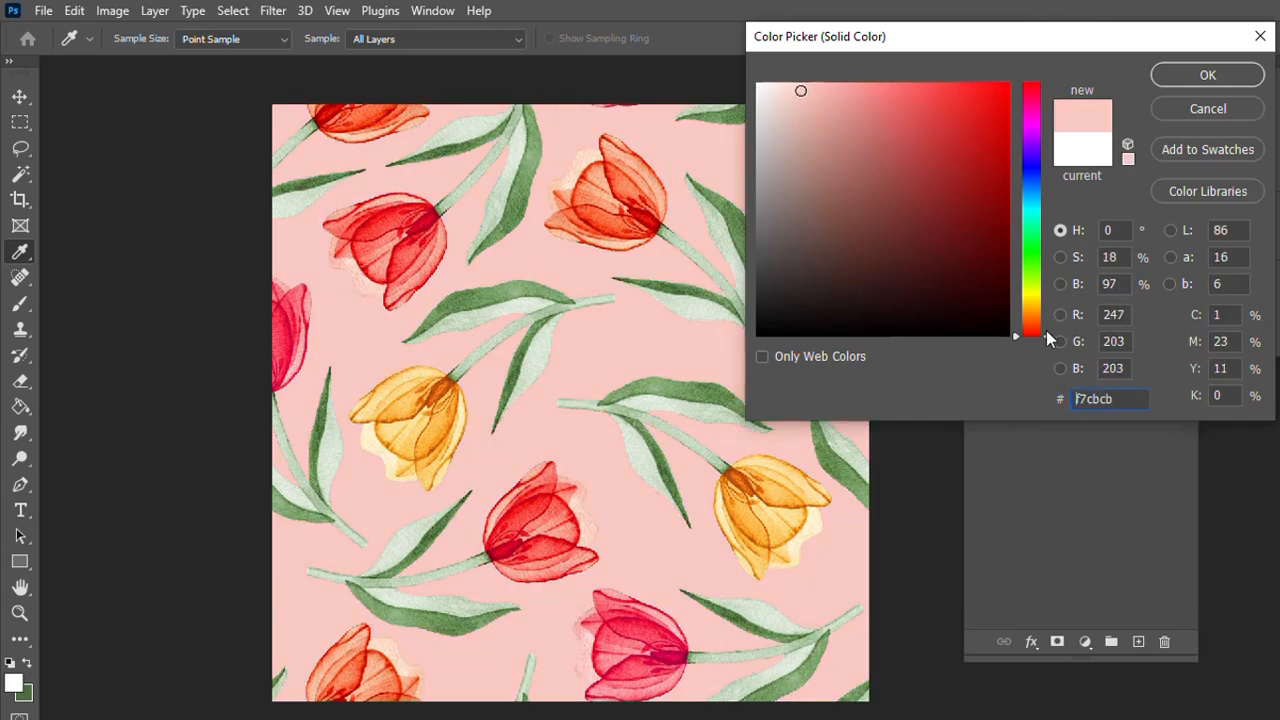
left_click_drag(1046, 331, 1044, 316)
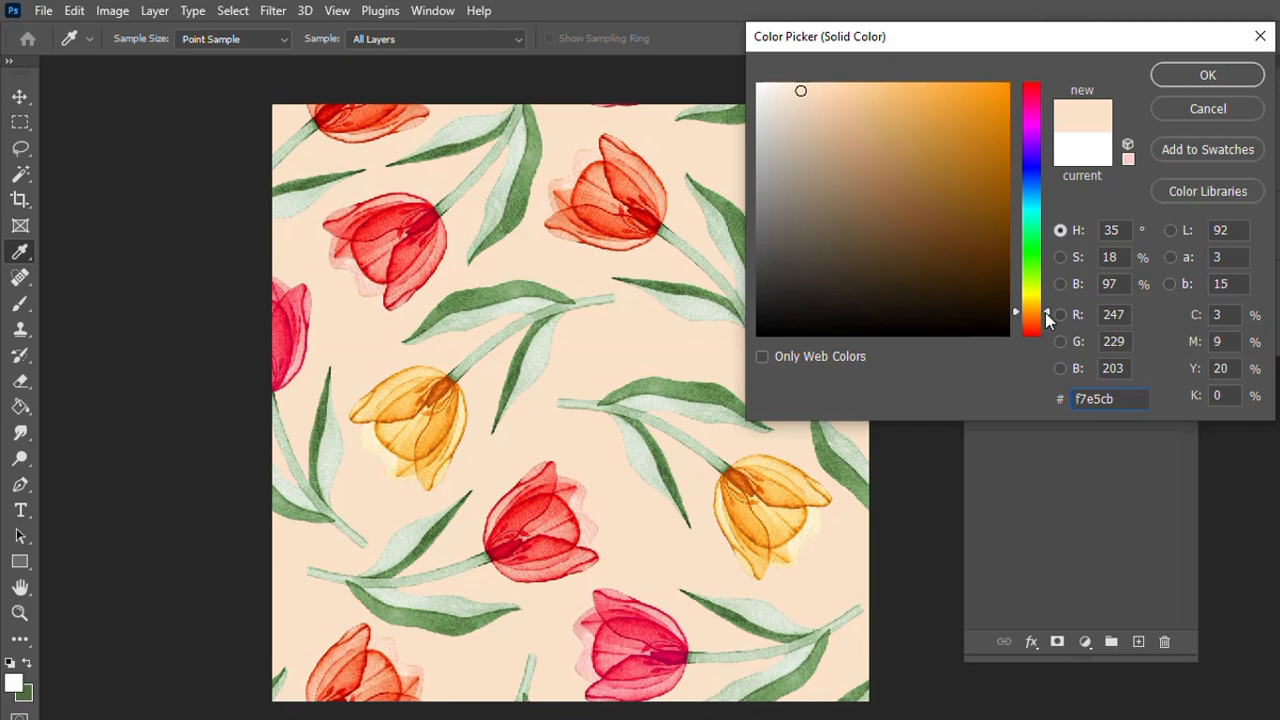
left_click_drag(1048, 317, 1048, 314)
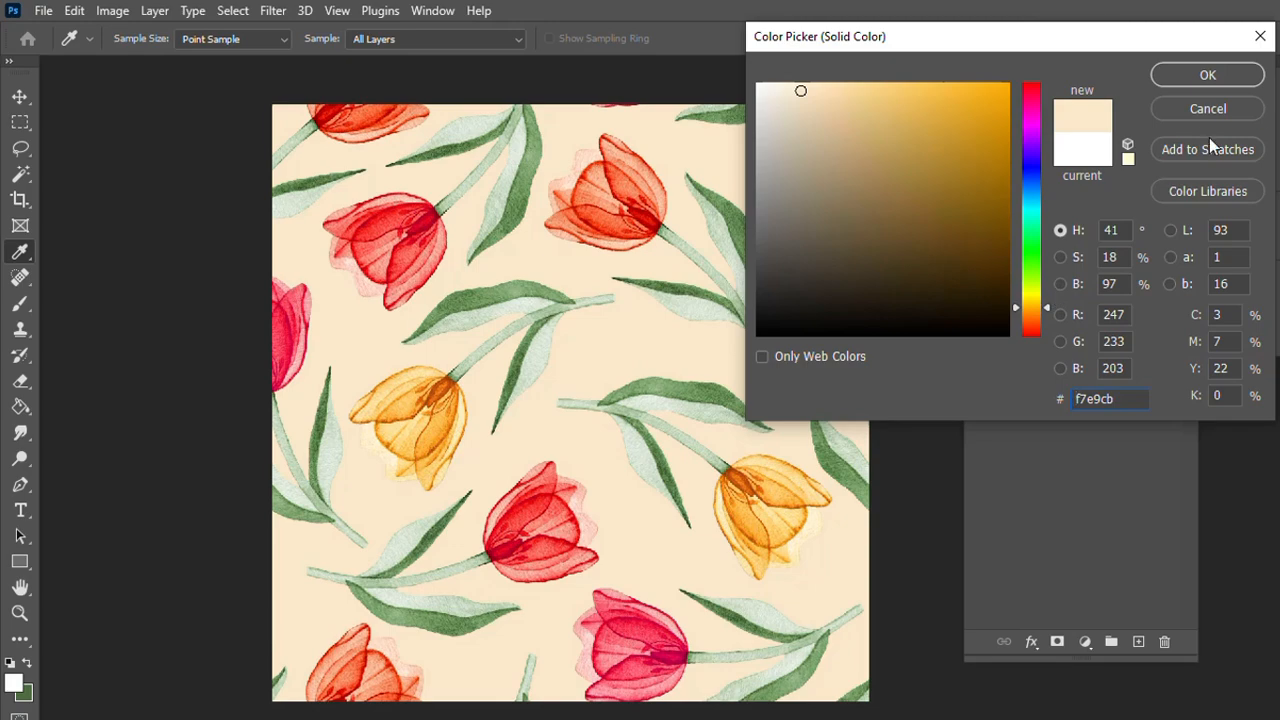
left_click(1177, 73)
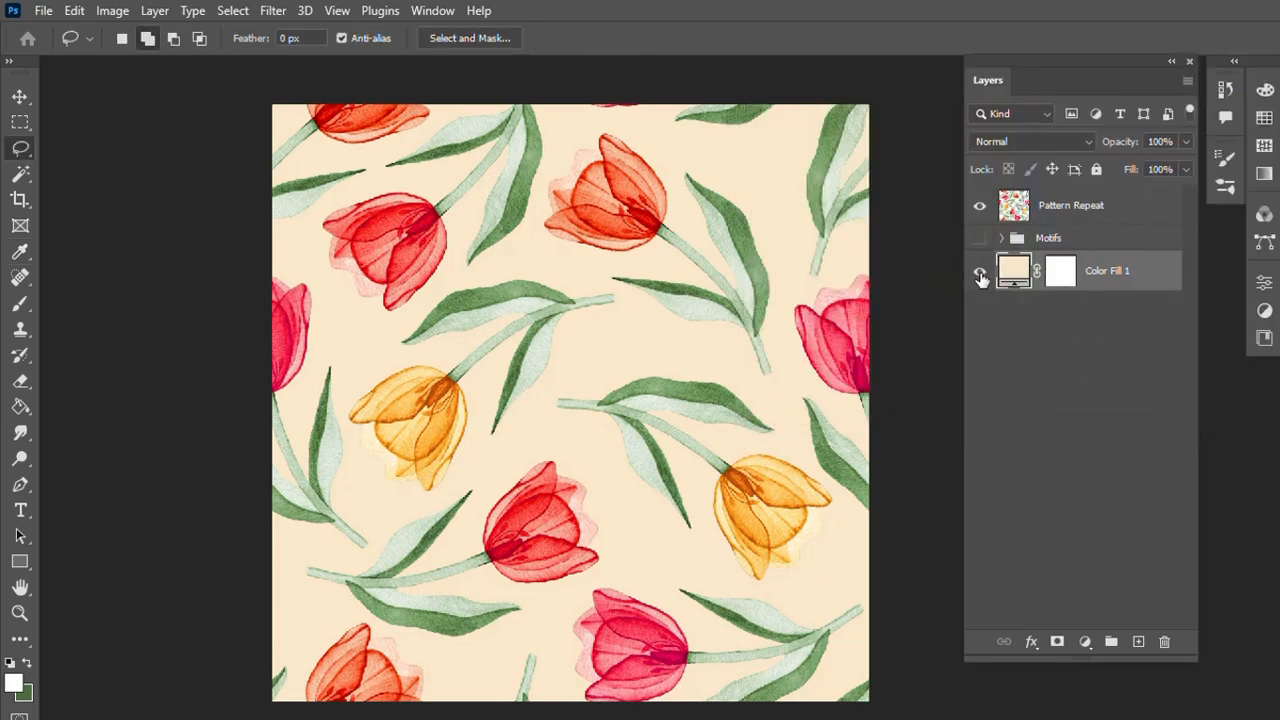
Step: Hide the Color Fill 1 layer and define the tulip artwork on the transparent canvas as a new pattern
left_click(980, 274)
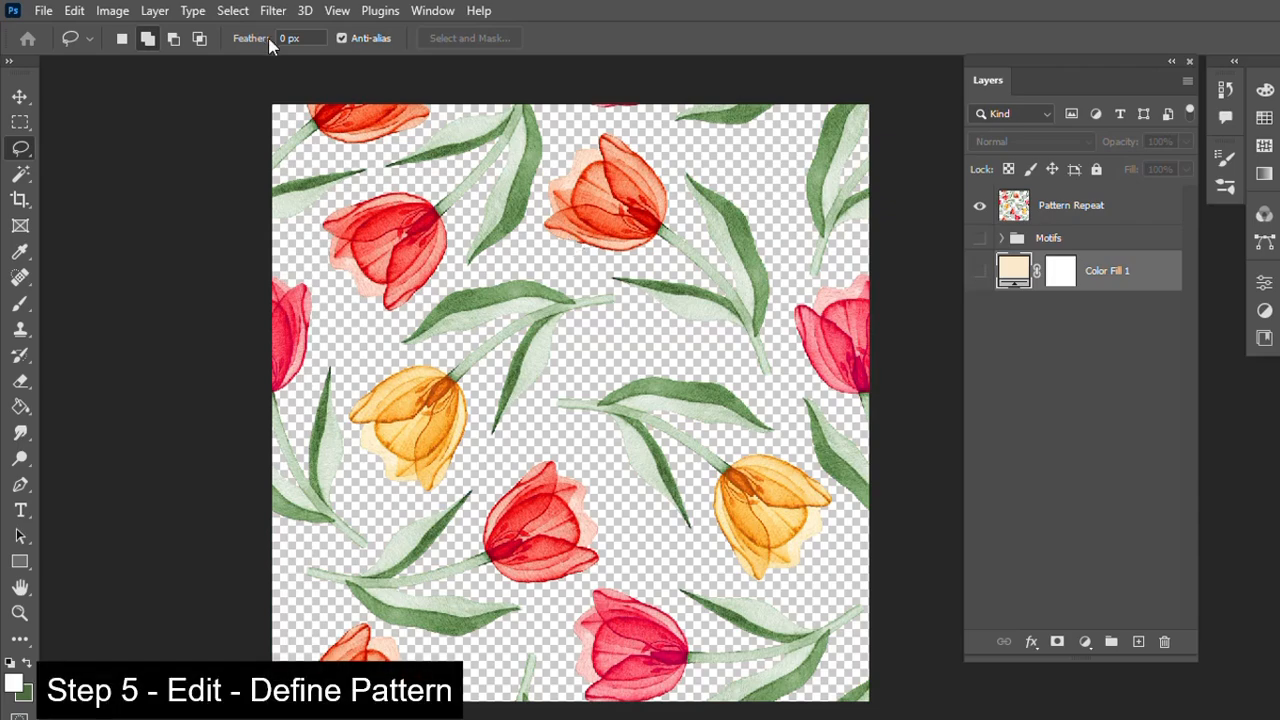
left_click(78, 11)
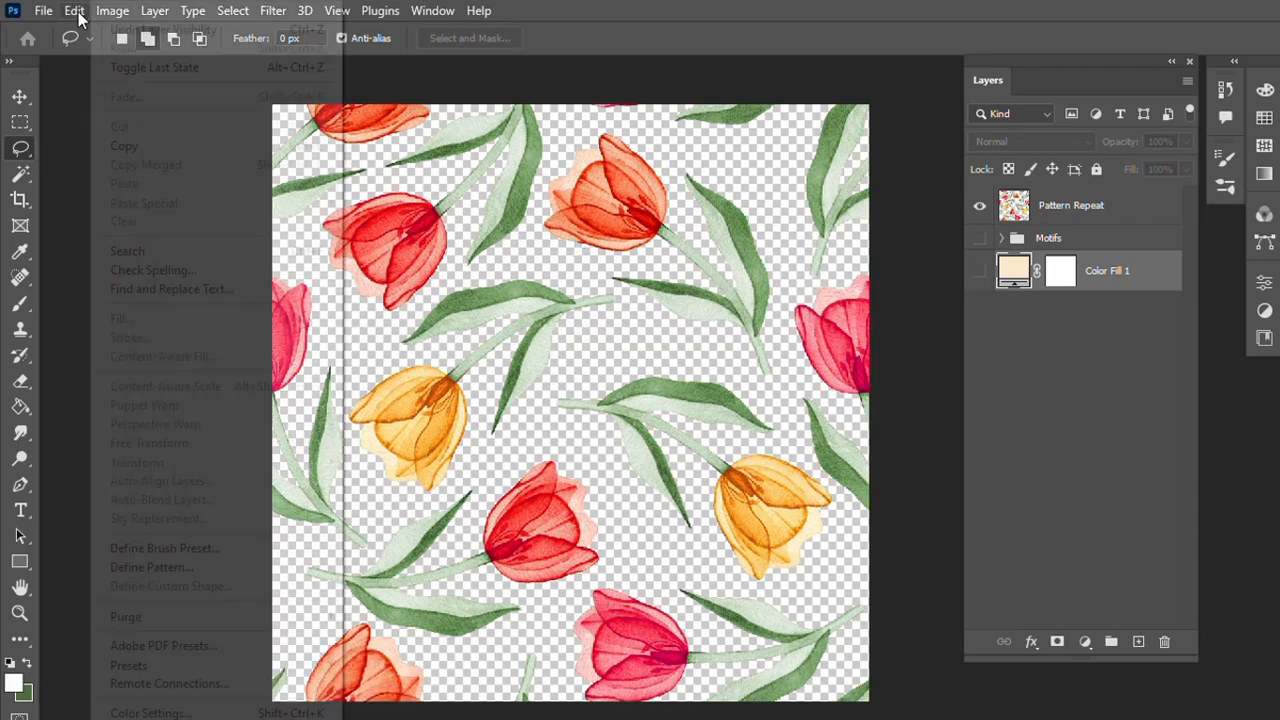
left_click(200, 573)
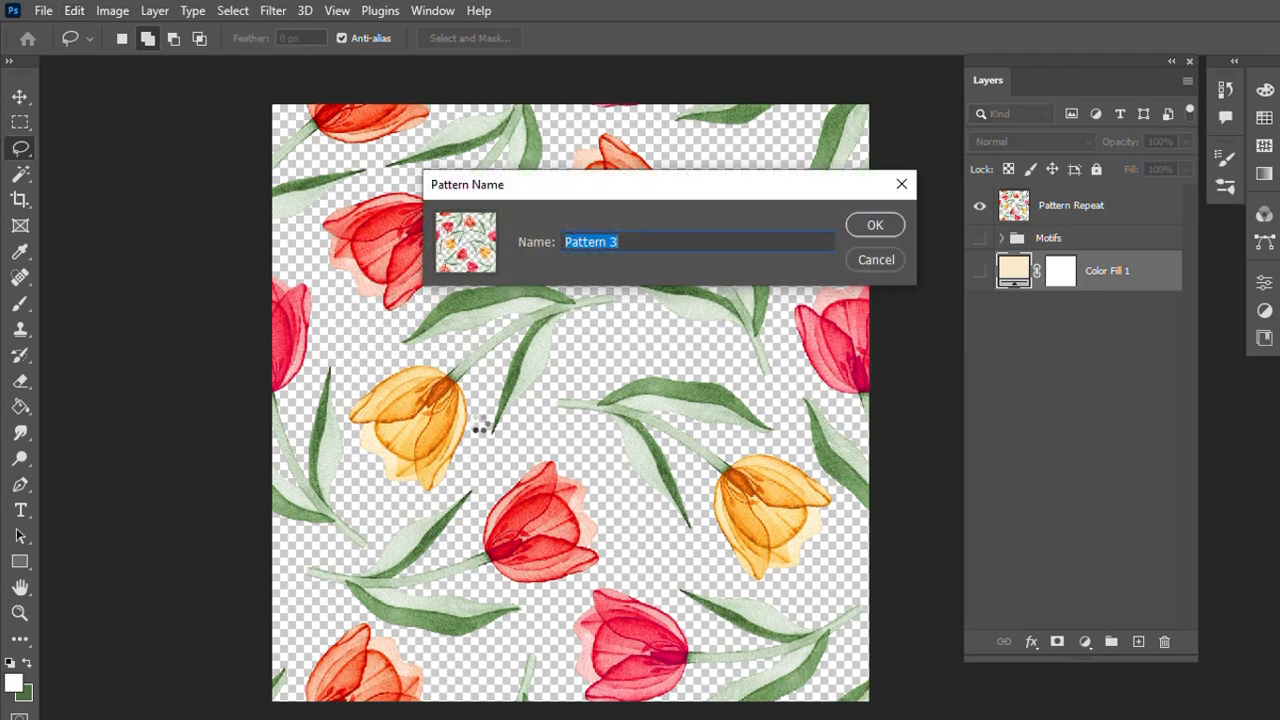
key("BackSpace")
left_click(888, 228)
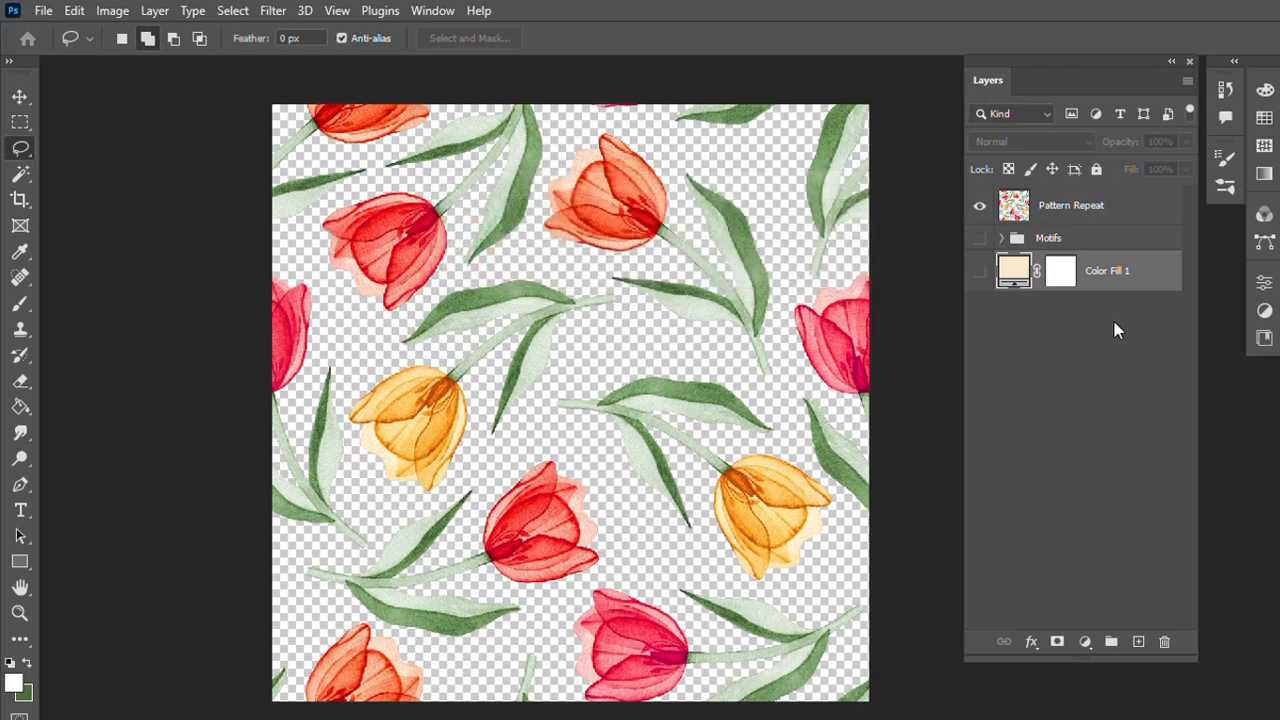
Step: Add a pattern fill layer above the Pattern Repeat layer using the newly defined tulip pattern
left_click(1098, 210)
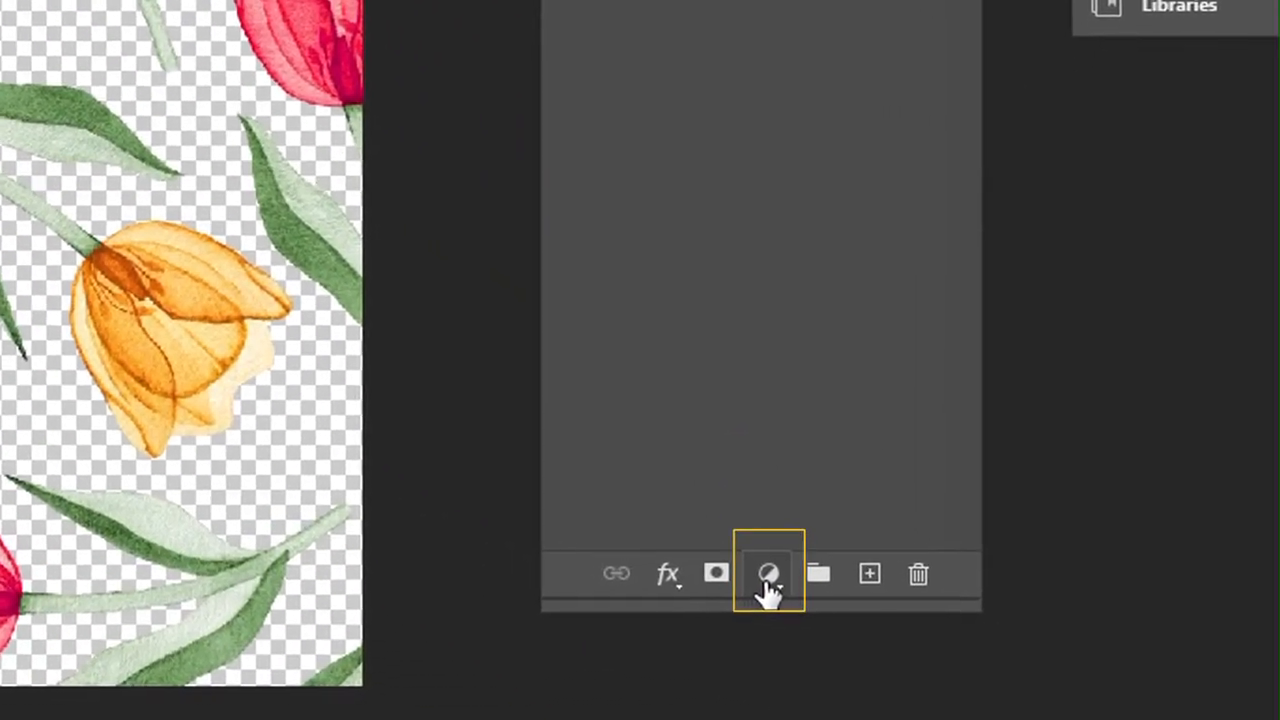
left_click(1085, 641)
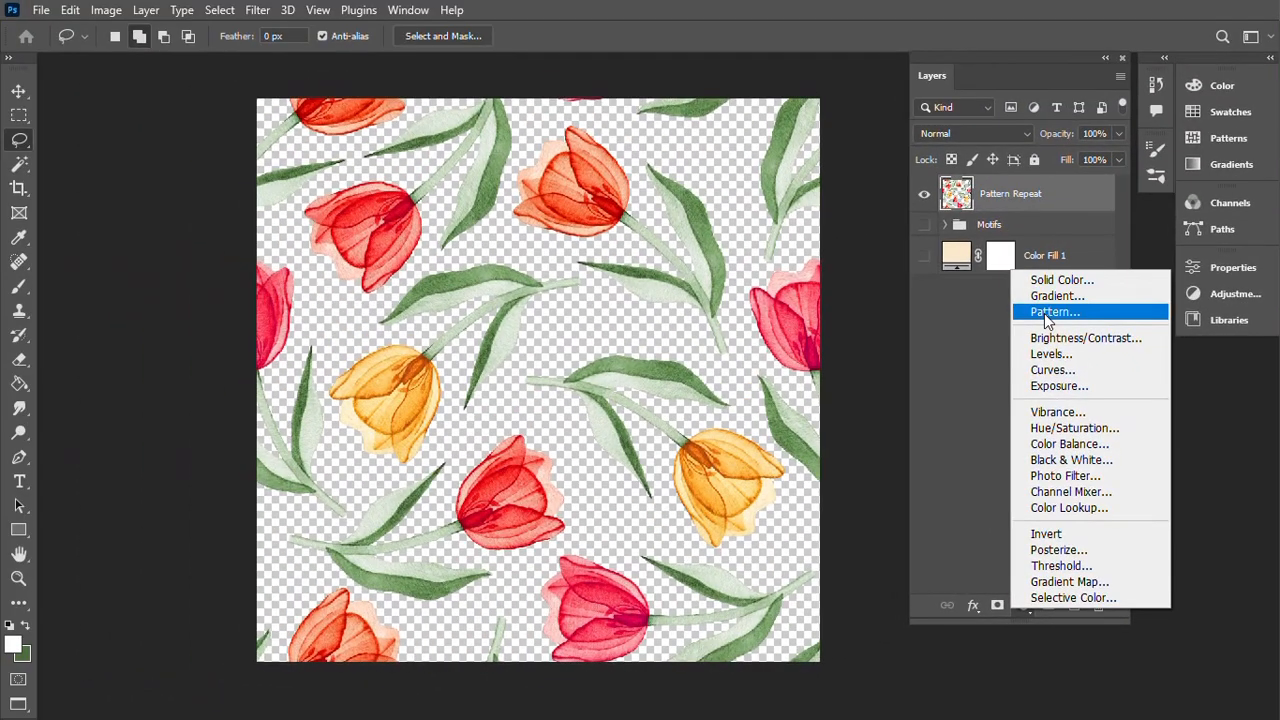
left_click(806, 4)
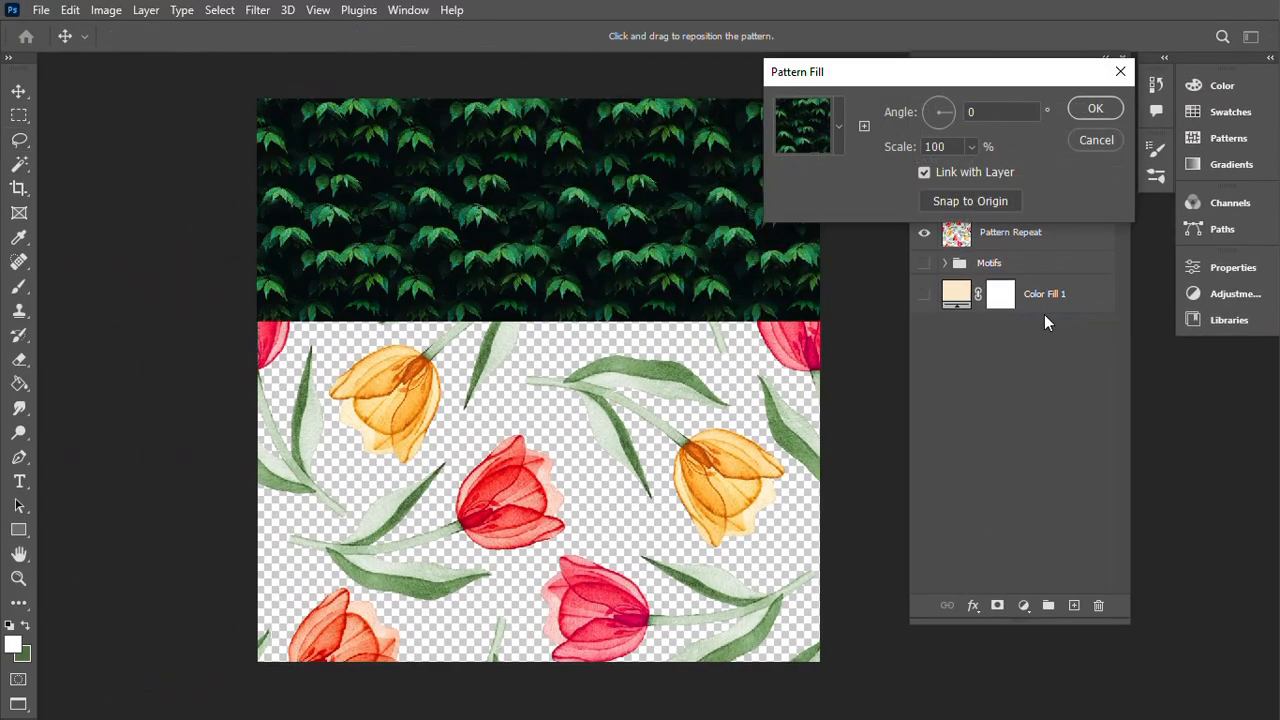
left_click(838, 139)
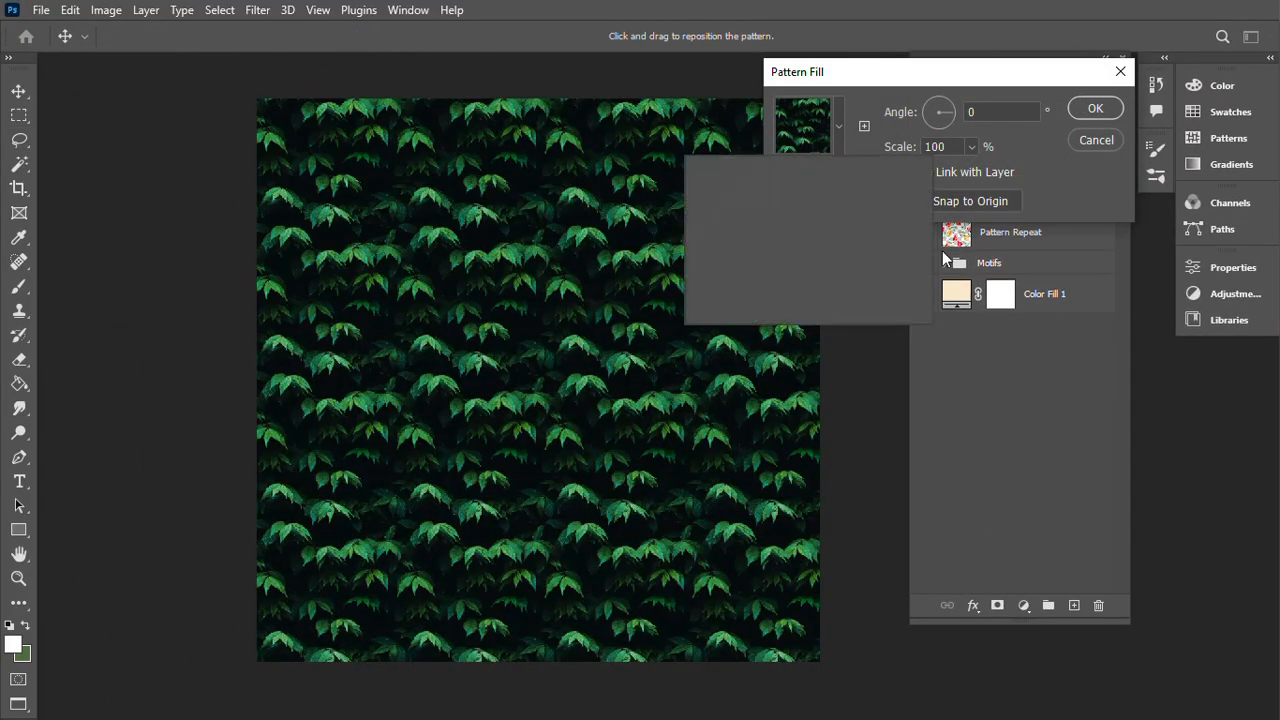
left_click_drag(881, 225, 886, 308)
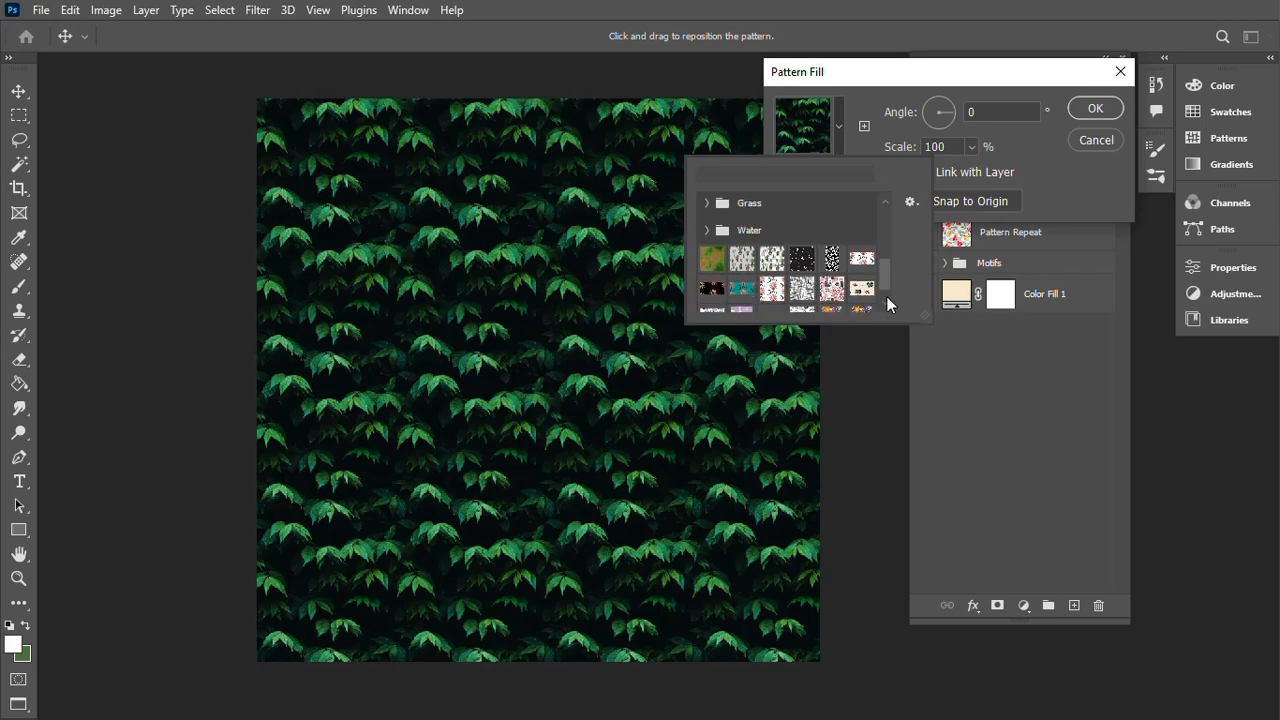
scroll(886, 296, "down", 3)
left_click(744, 299)
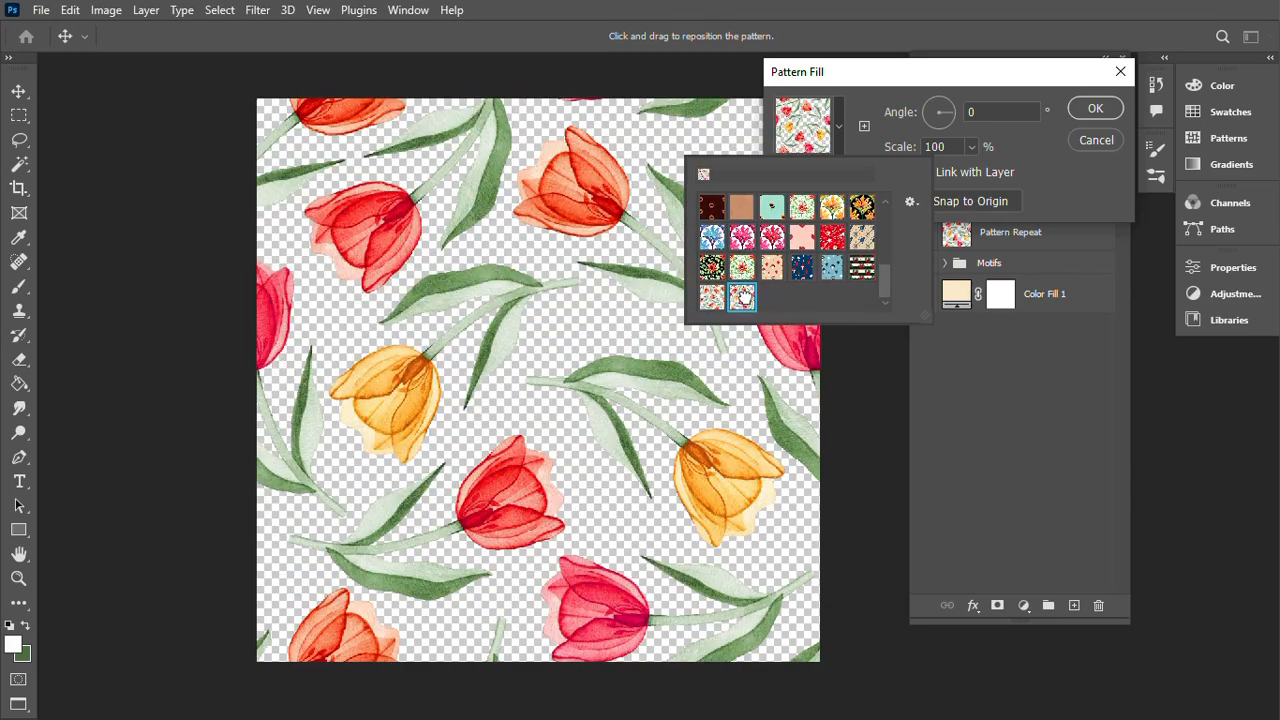
left_click(1050, 146)
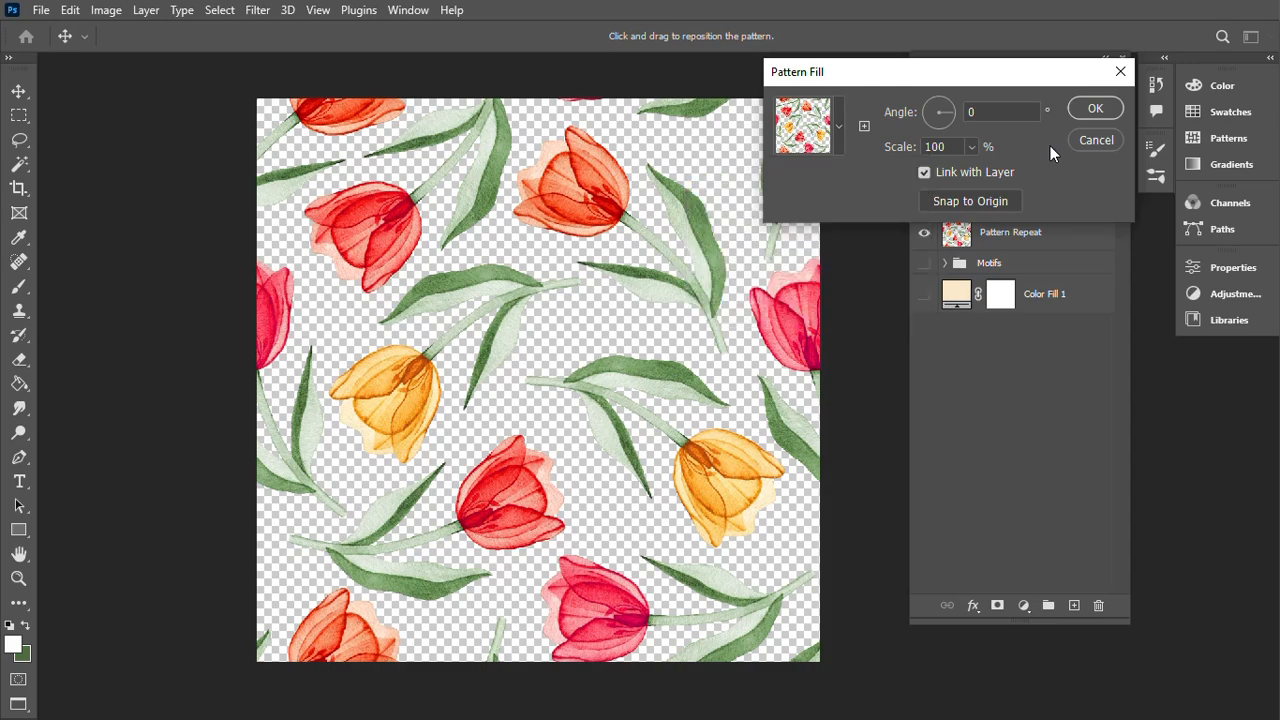
Step: Scale the pattern fill down to about half size and show it over Color Fill 1 with the Pattern Repeat layer hidden
left_click(973, 148)
left_click_drag(967, 172, 966, 172)
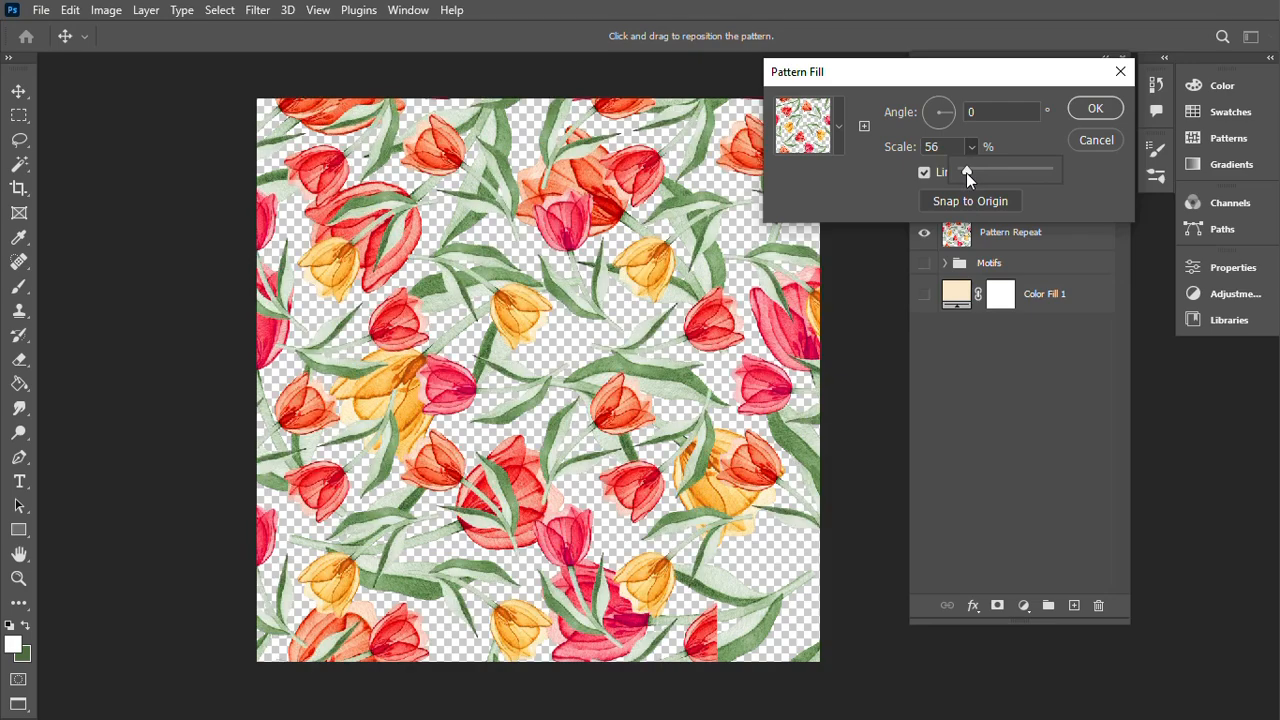
left_click(1095, 110)
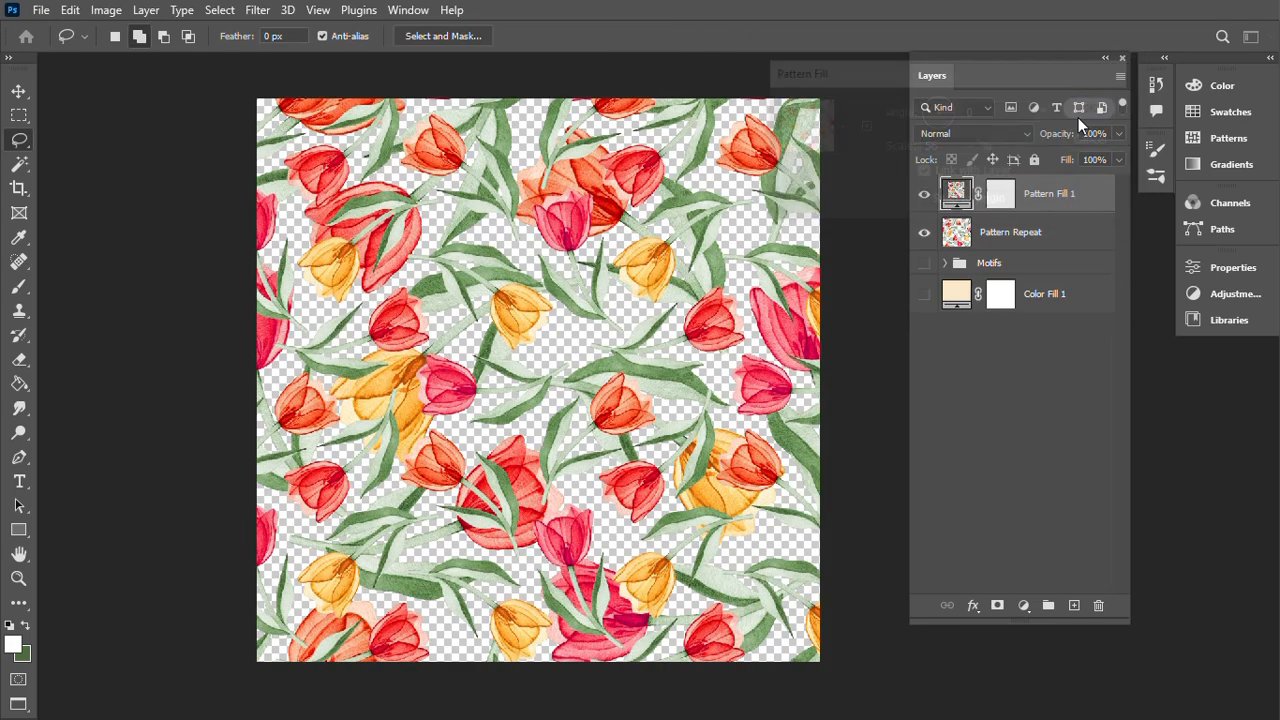
left_click(924, 232)
left_click(924, 294)
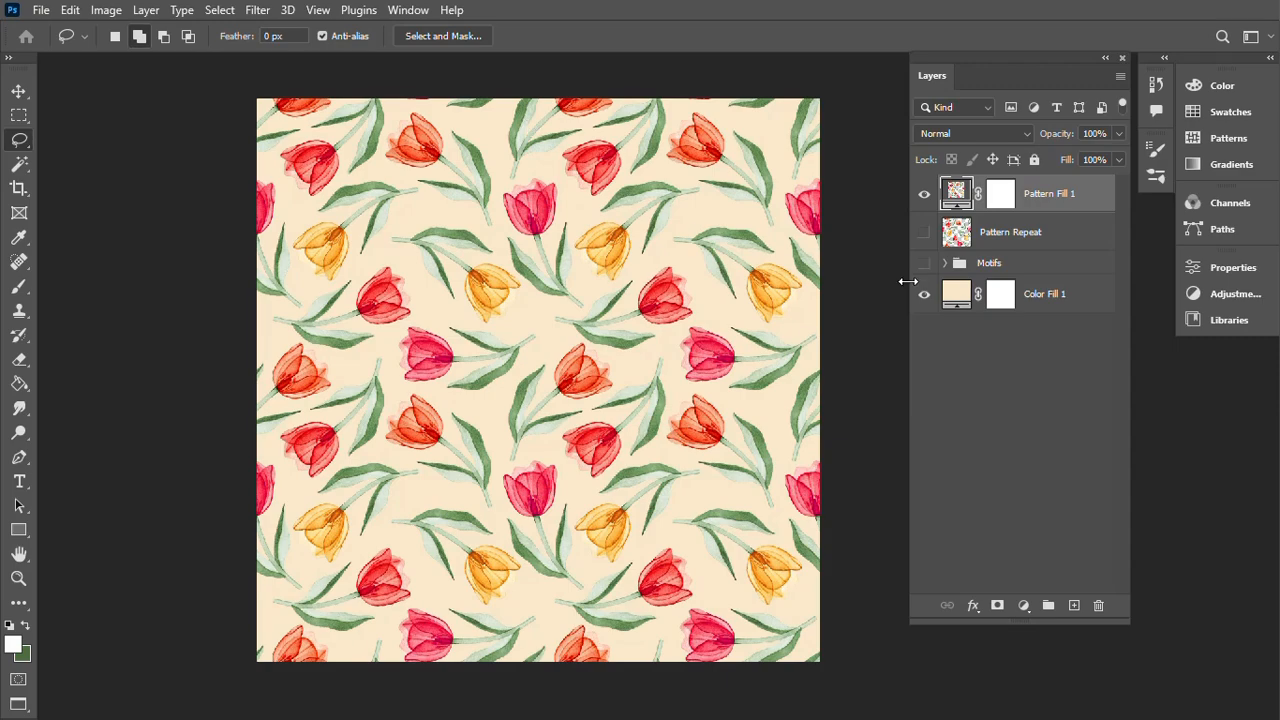
Step: Try a light green background, def7cb, on the Color Fill 1 layer
left_click(965, 300)
double_click(965, 300)
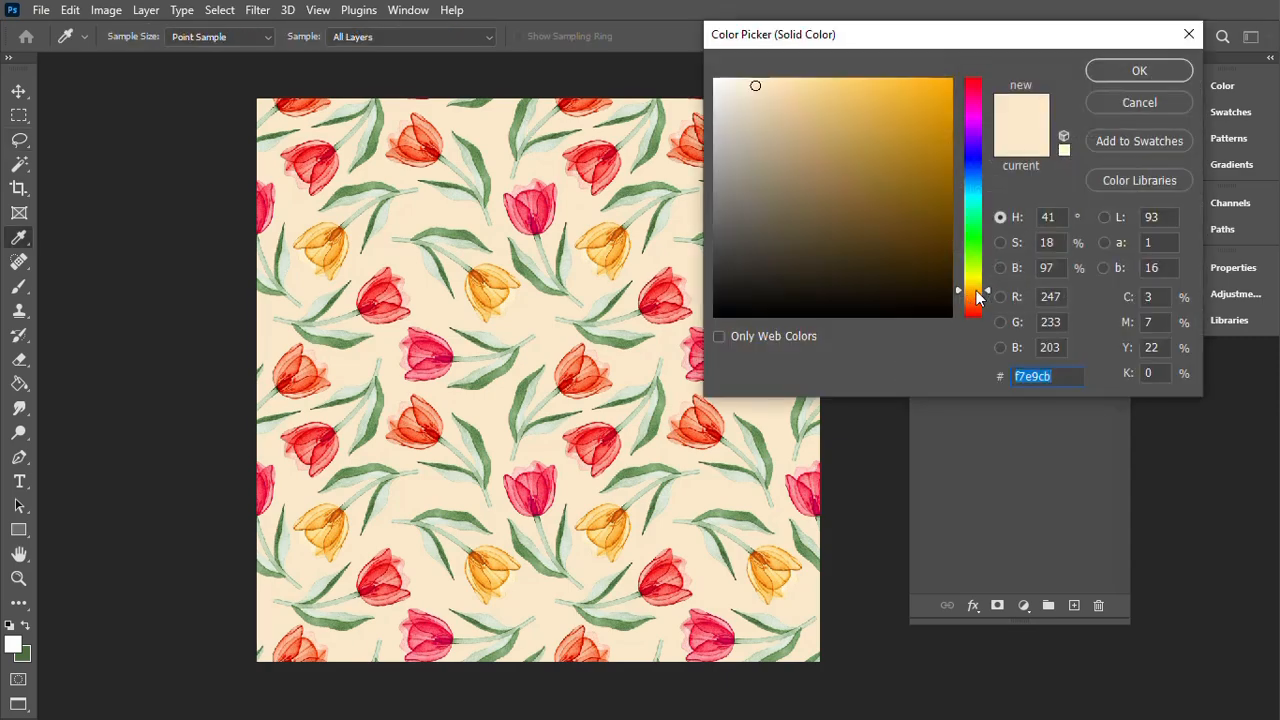
left_click_drag(988, 290, 987, 254)
left_click(1140, 71)
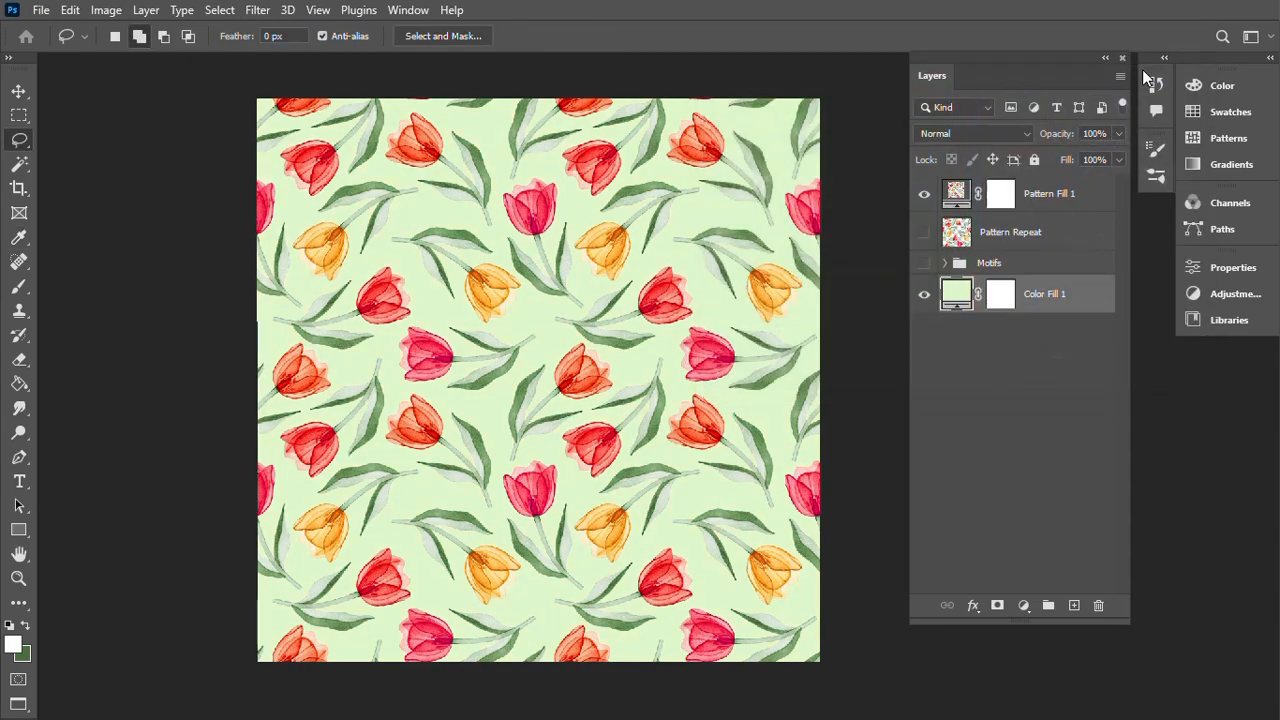
Step: Try a near-black background on the Color Fill 1 layer and set its colour to white, ffffff
double_click(953, 295)
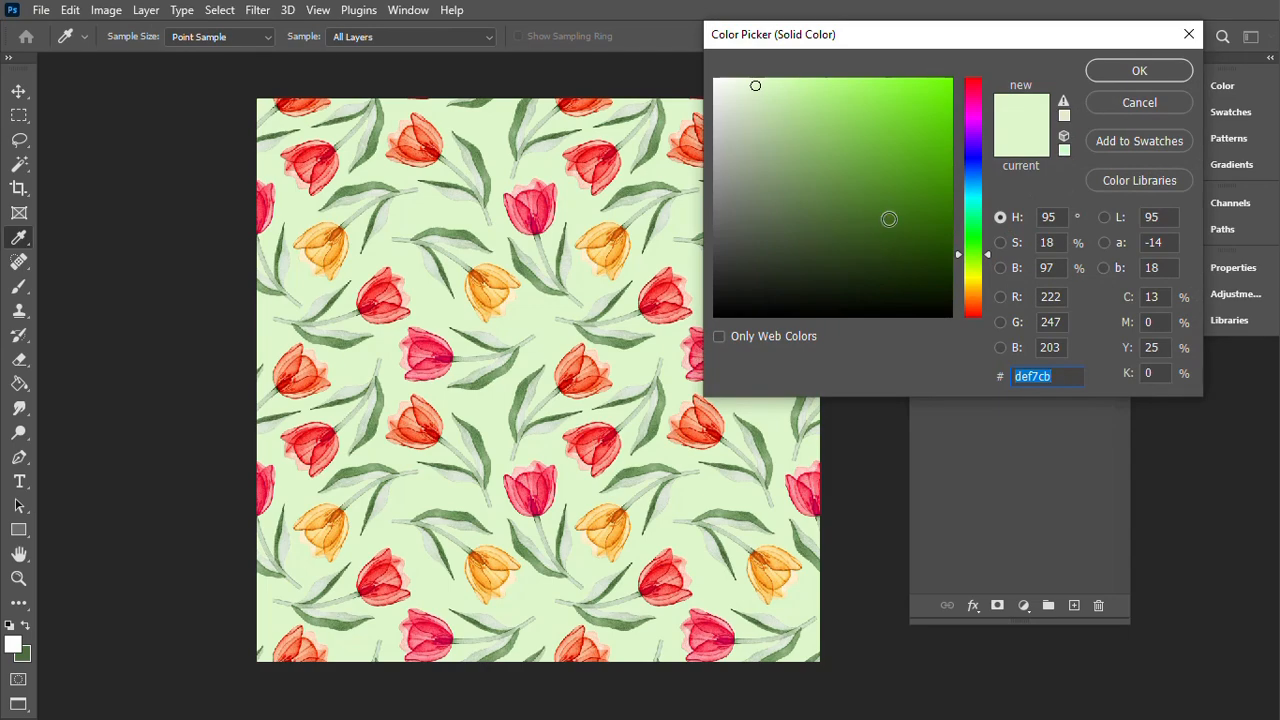
left_click(888, 218)
mouse_move(862, 169)
left_mouse_down()
mouse_move(934, 214)
mouse_move(930, 306)
left_mouse_up()
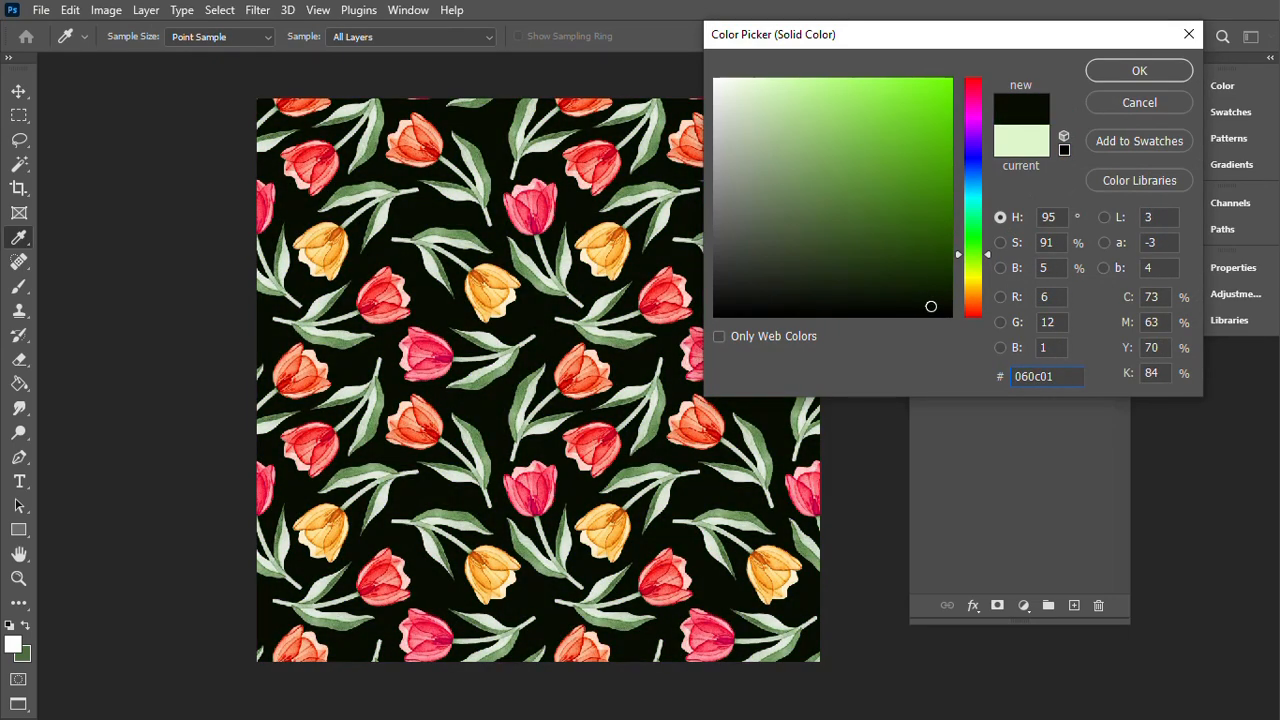
left_click_drag(752, 84, 715, 79)
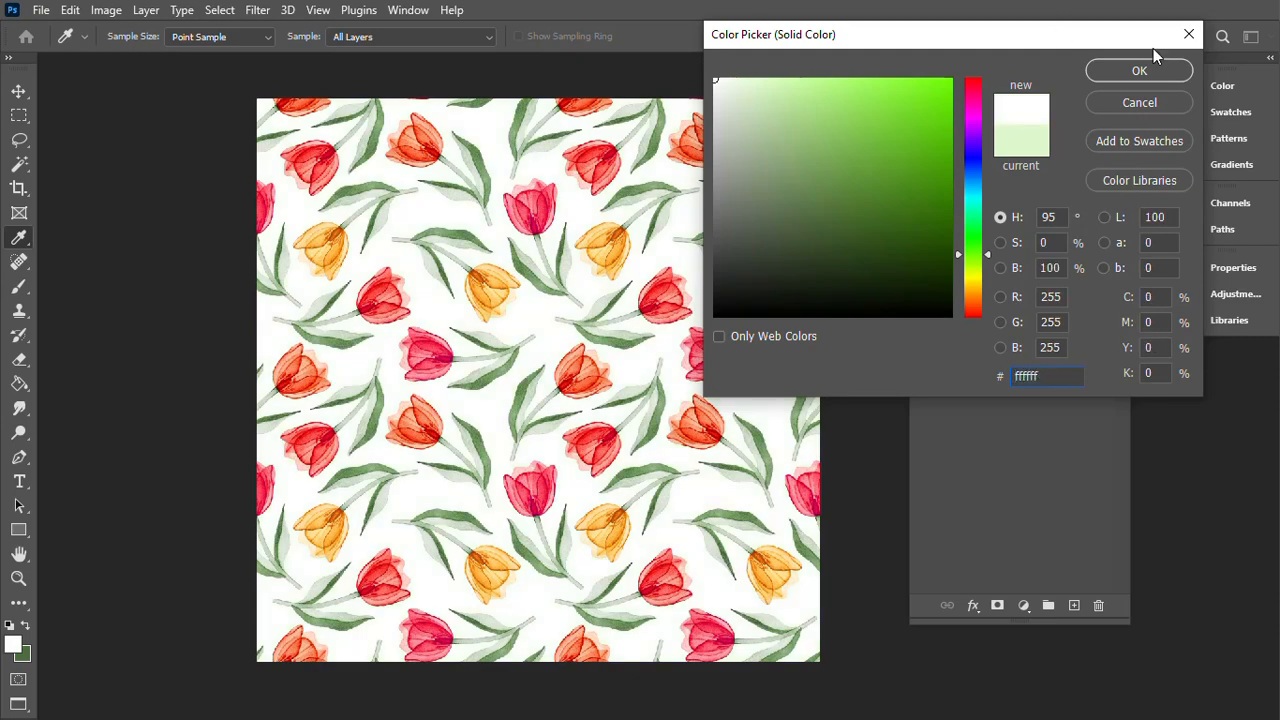
left_click(1128, 73)
Step: Save the document as Tulips Pattern Repeat in Photoshop format in the 2- Ps folder with Maximize Compatibility on
left_click(41, 11)
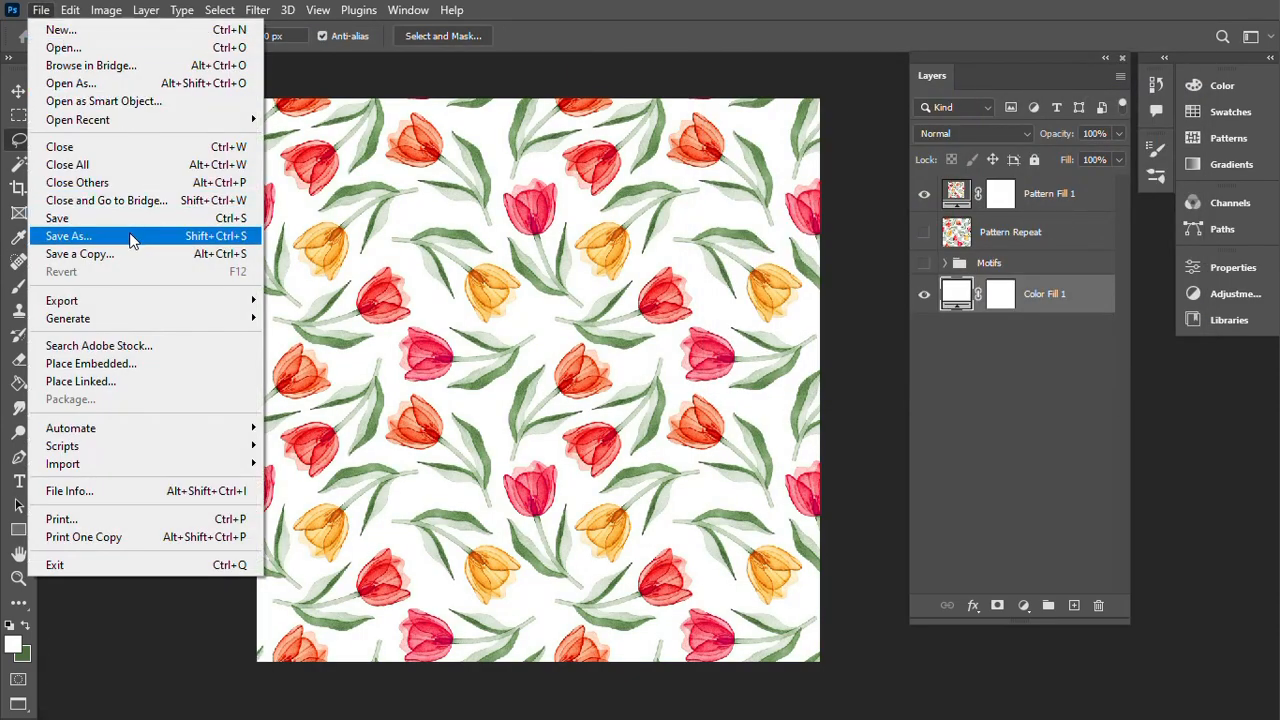
left_click(110, 218)
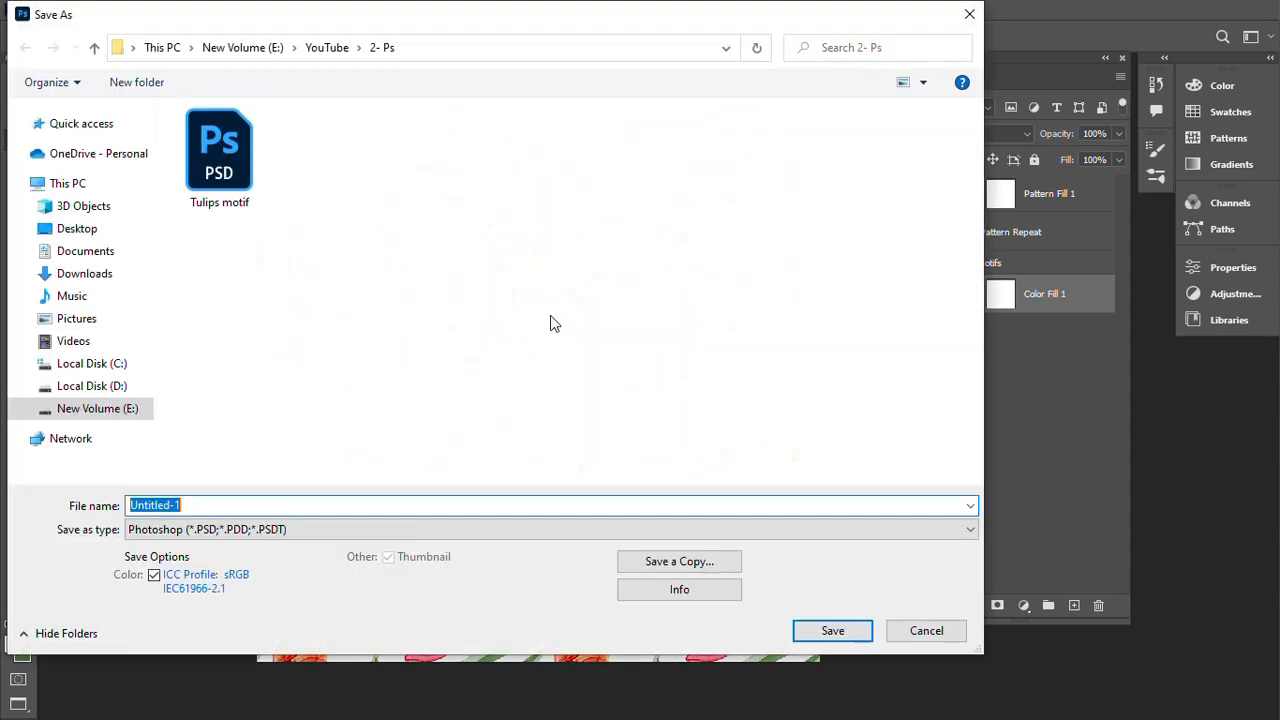
key("BackSpace")
type("Tul")
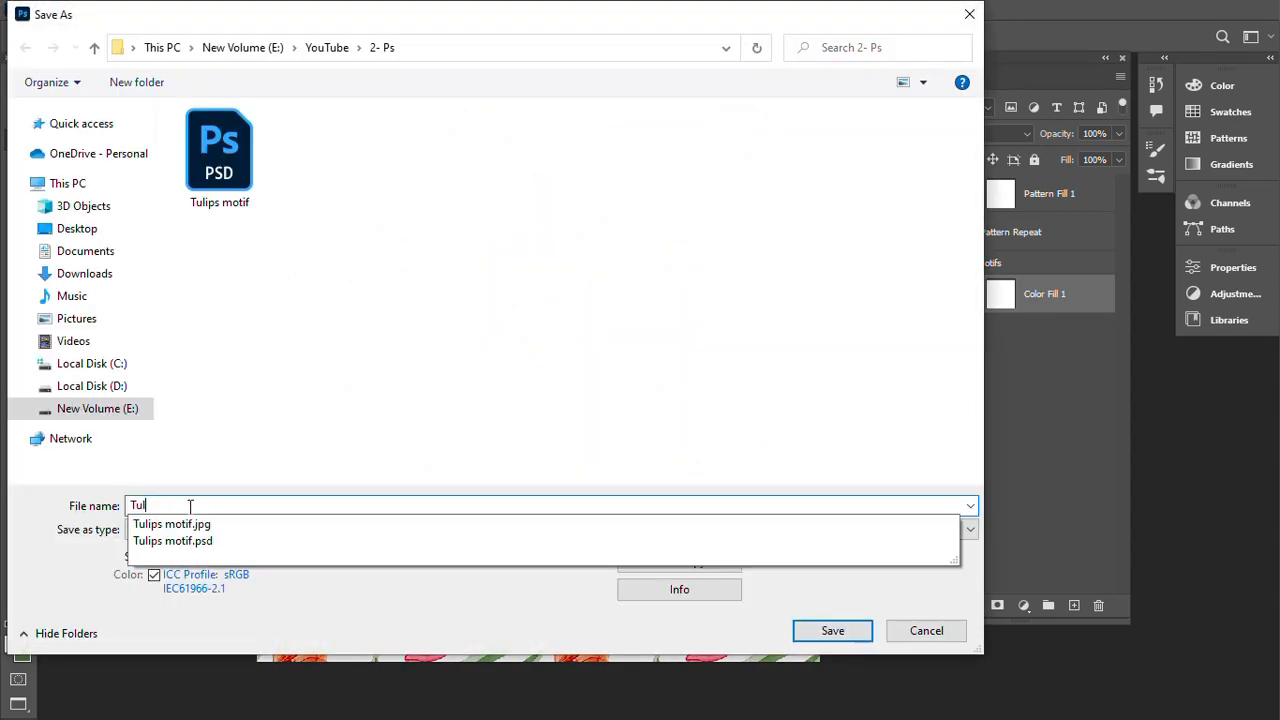
type("ips P")
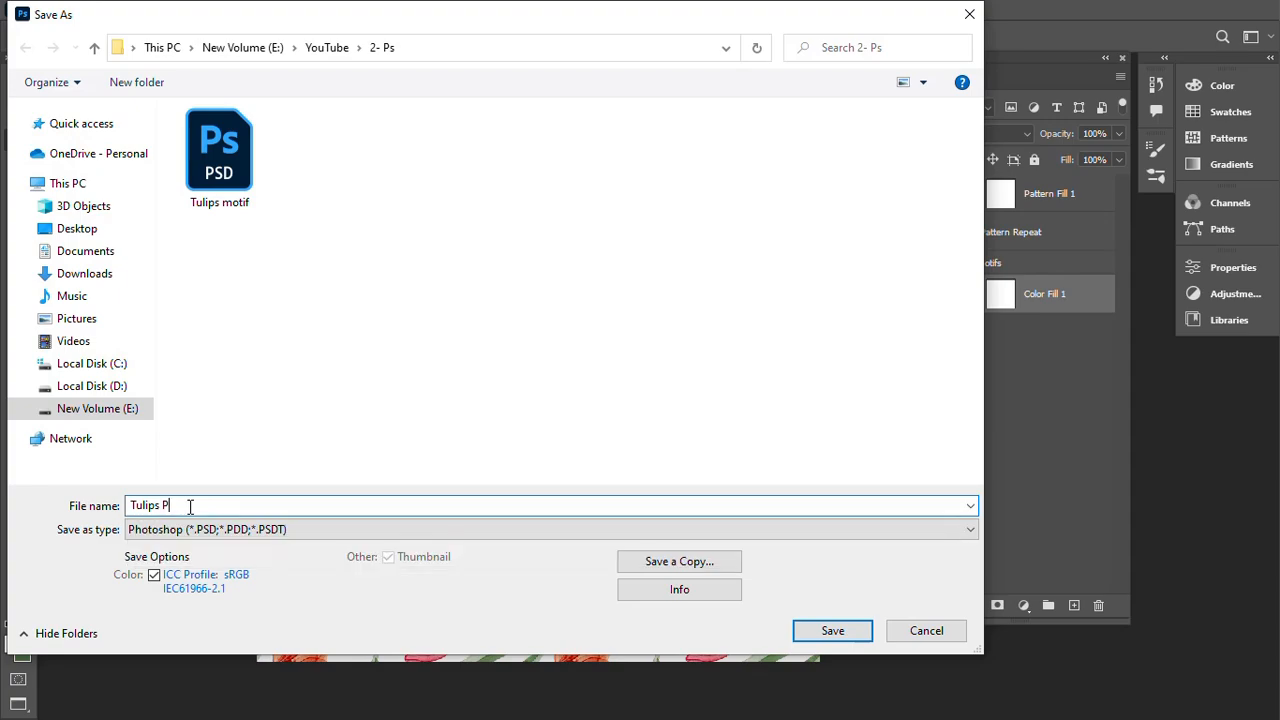
type("attern Repeat")
left_click(191, 530)
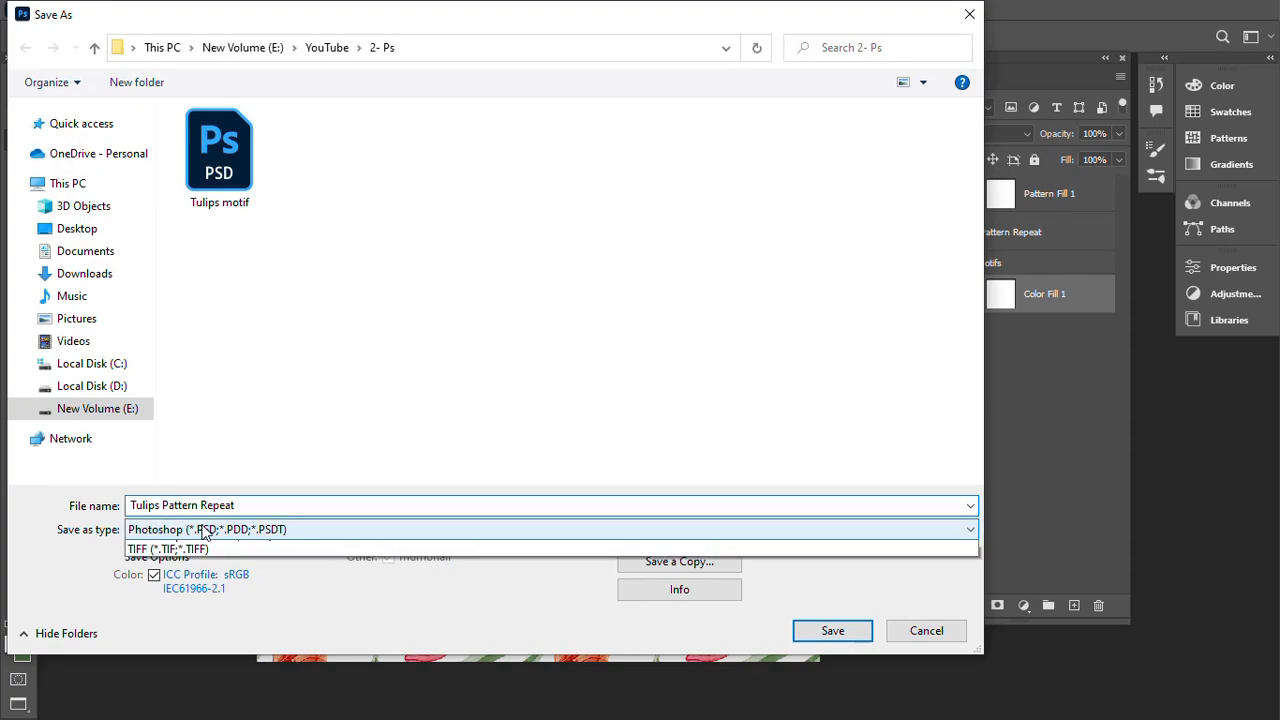
left_click(193, 550)
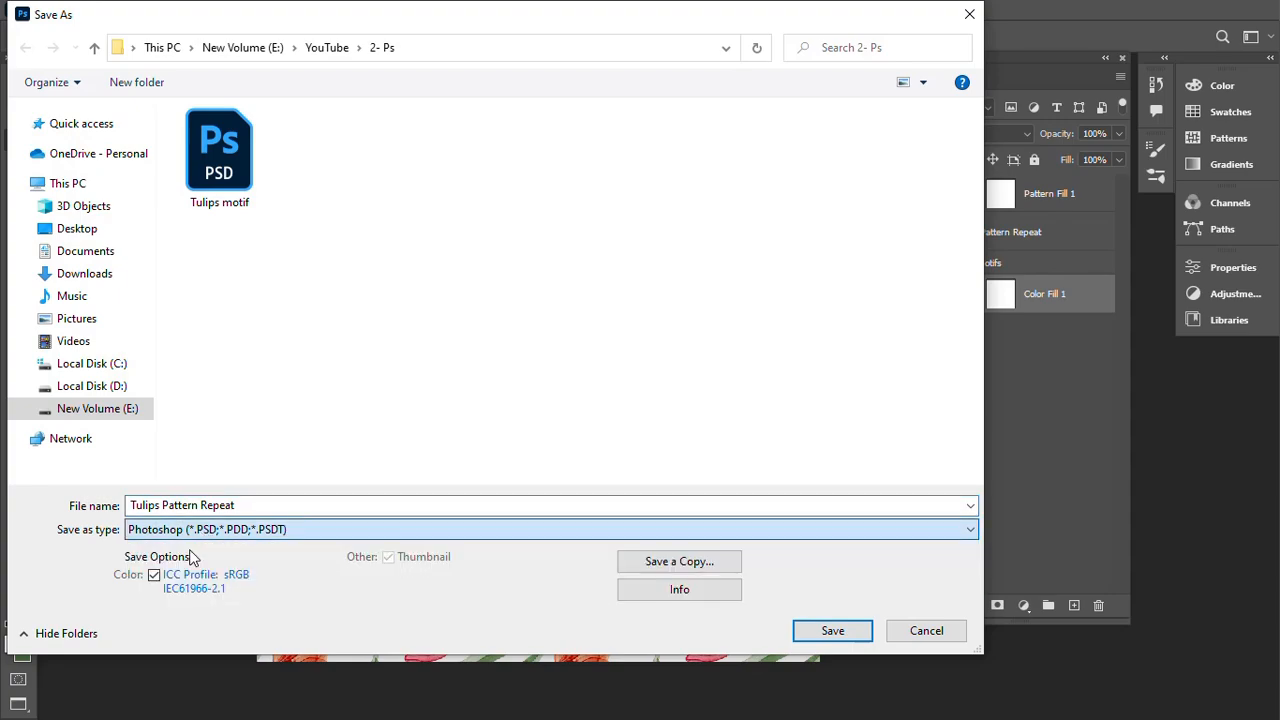
left_click(826, 632)
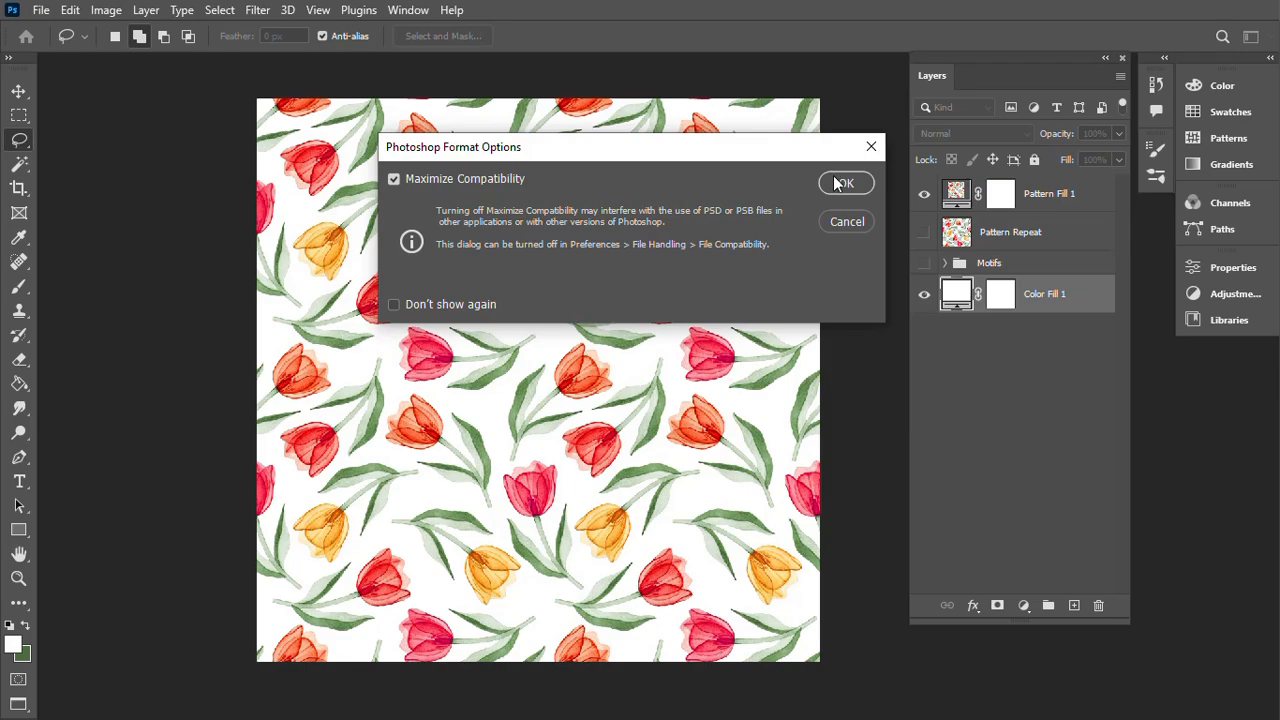
left_click(843, 183)
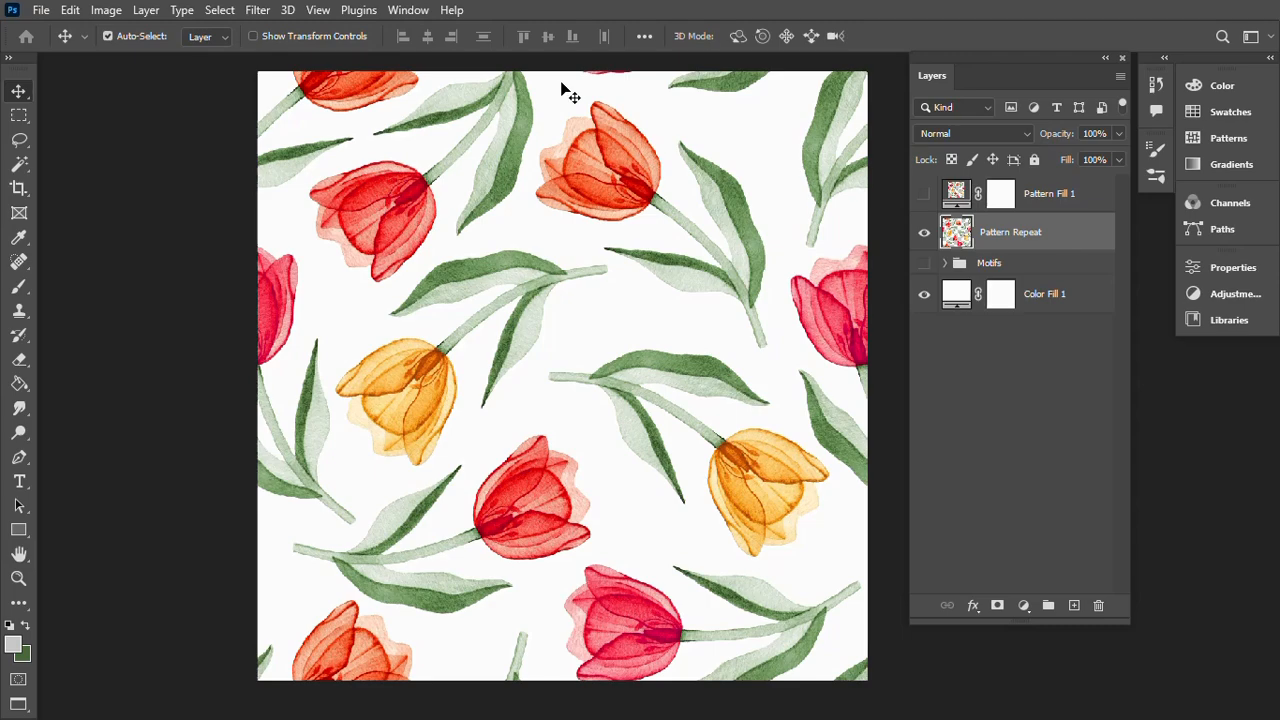
Step: Add a Hue/Saturation adjustment layer above the Pattern Repeat layer and try a master hue of +4
left_click(410, 12)
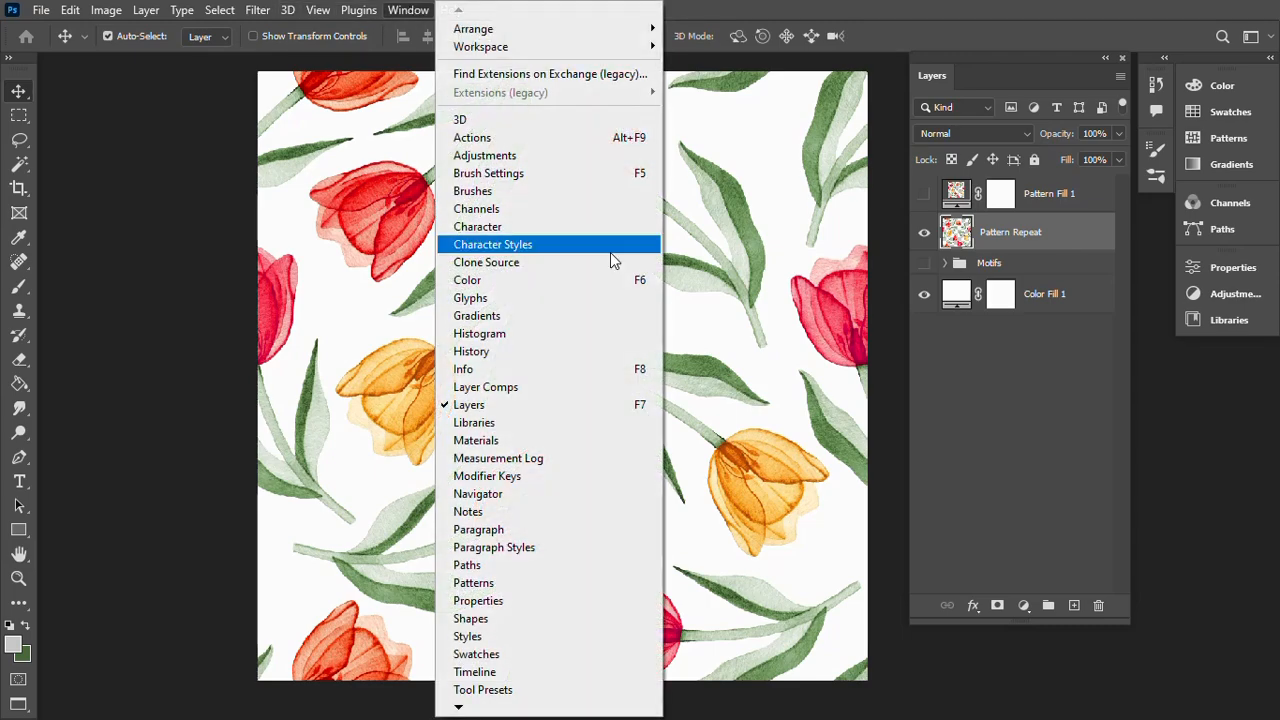
left_click(565, 163)
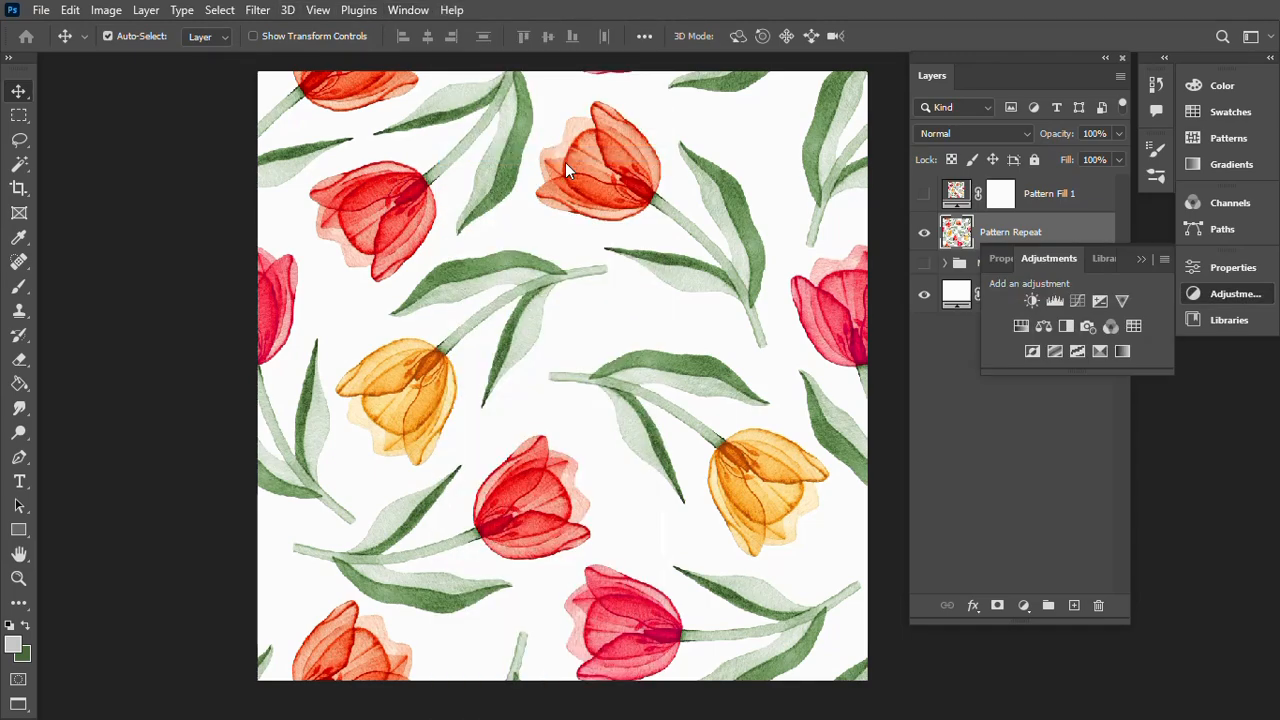
left_click(1021, 327)
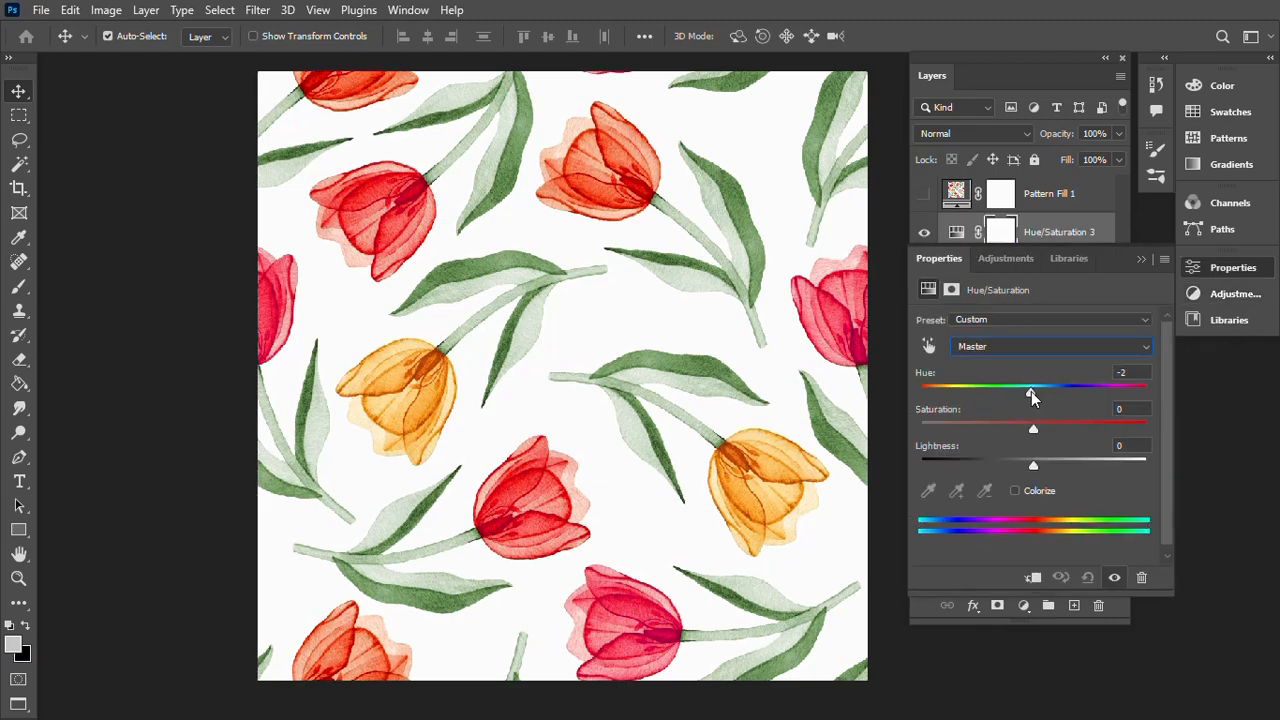
mouse_move(1031, 391)
left_mouse_down()
mouse_move(975, 399)
mouse_move(1087, 381)
mouse_move(1128, 389)
mouse_move(1038, 391)
left_mouse_up()
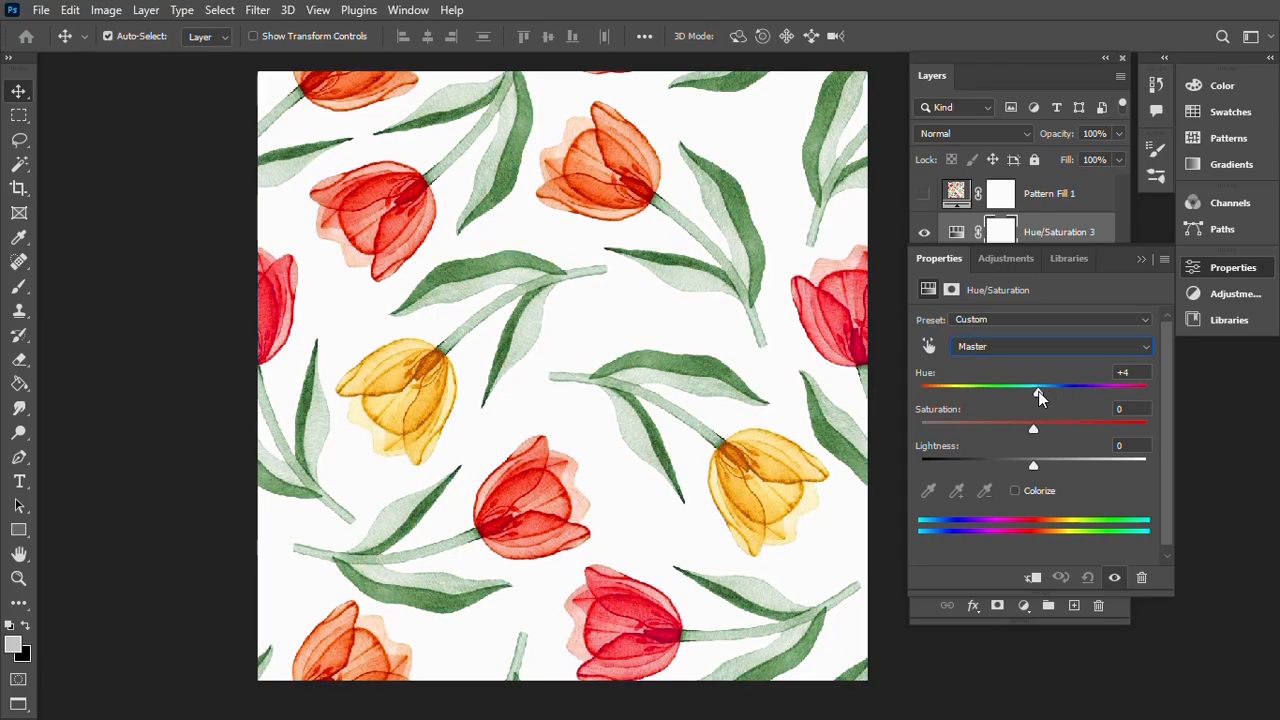
Step: Reset the Hue/Saturation layer's master hue to 0, lower it gradually to -9 and close its settings
left_click(1110, 374)
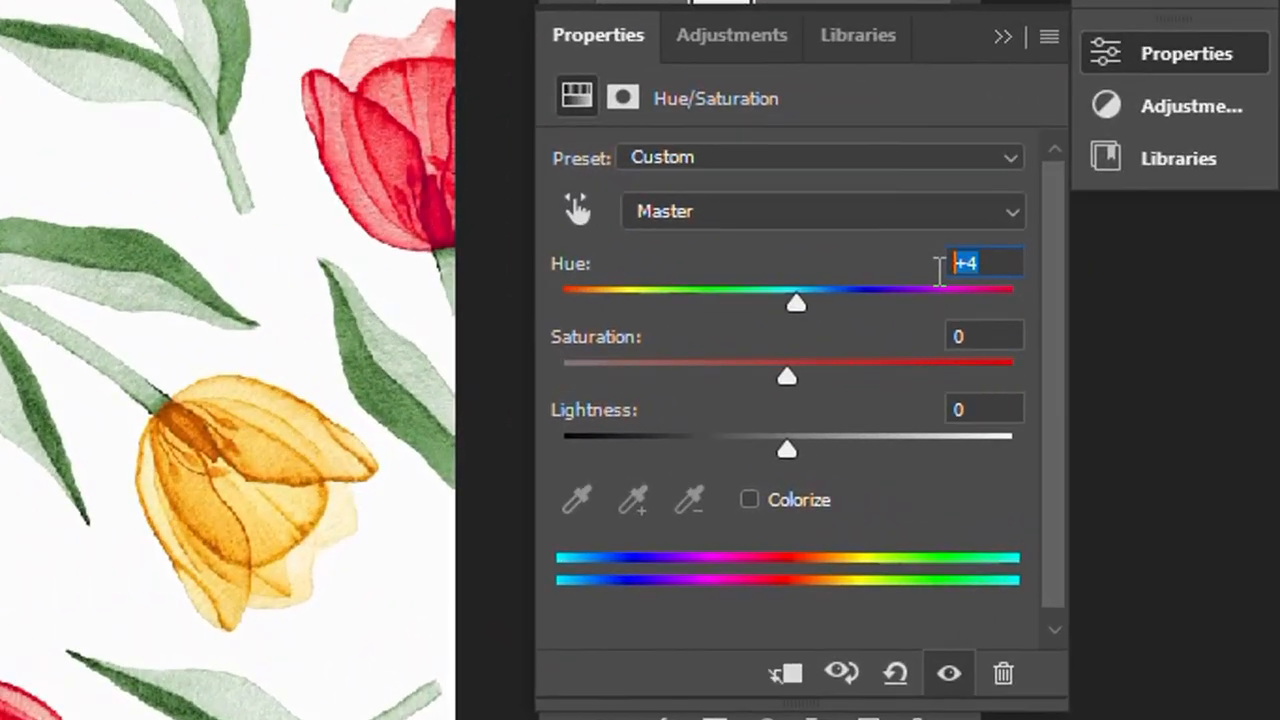
key("BackSpace")
type("0")
key("Down")
key("Down")
key("Down")
key("Down")
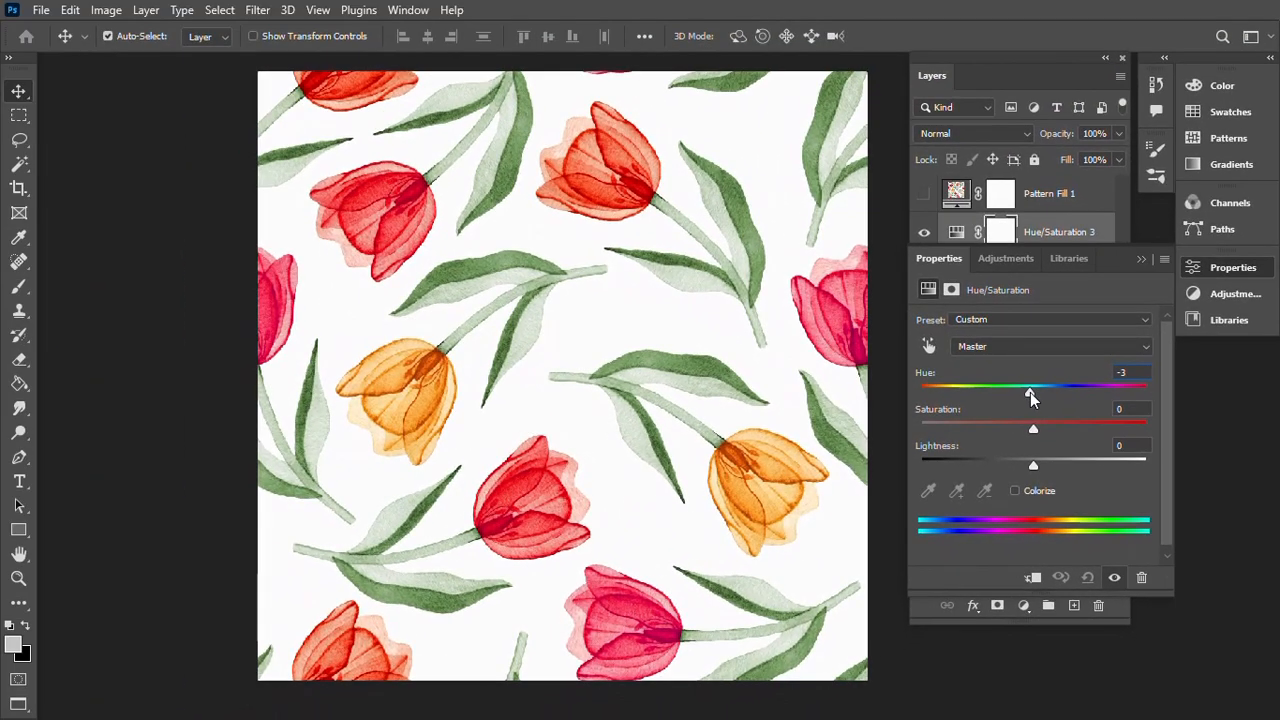
key("Down")
key("Down")
key("Down")
left_click_drag(1027, 393, 1023, 397)
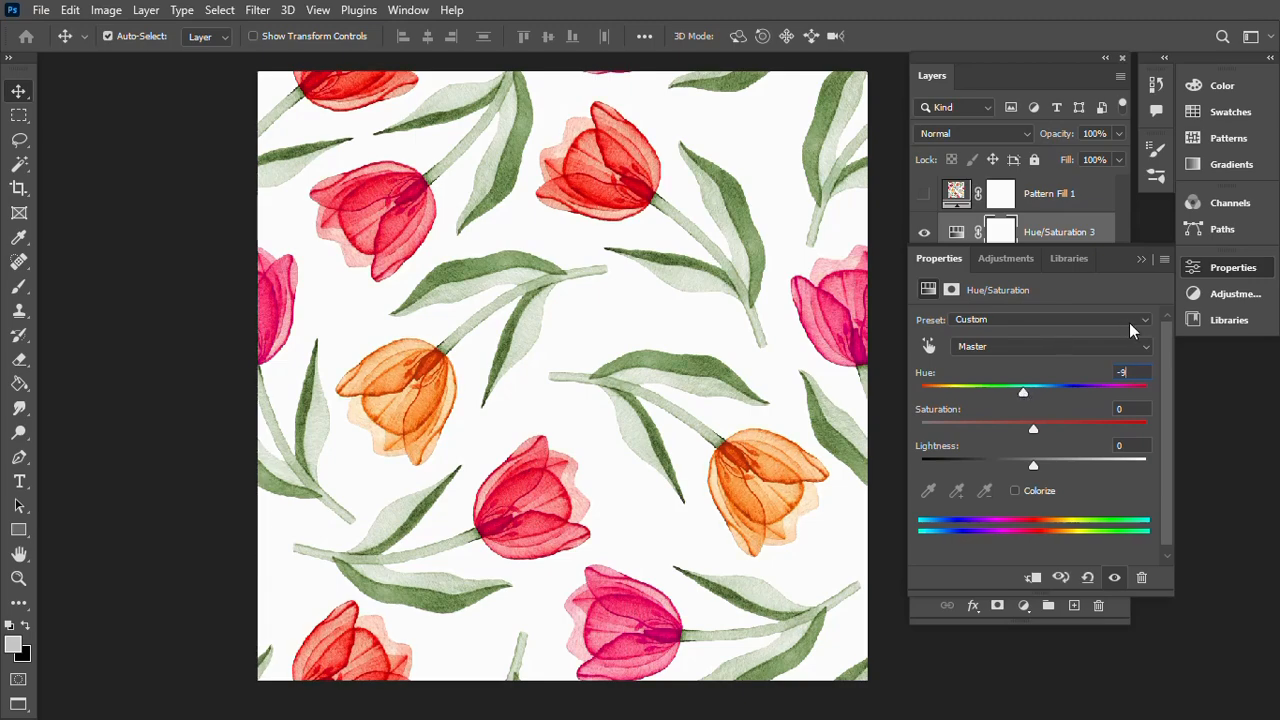
left_click(1142, 258)
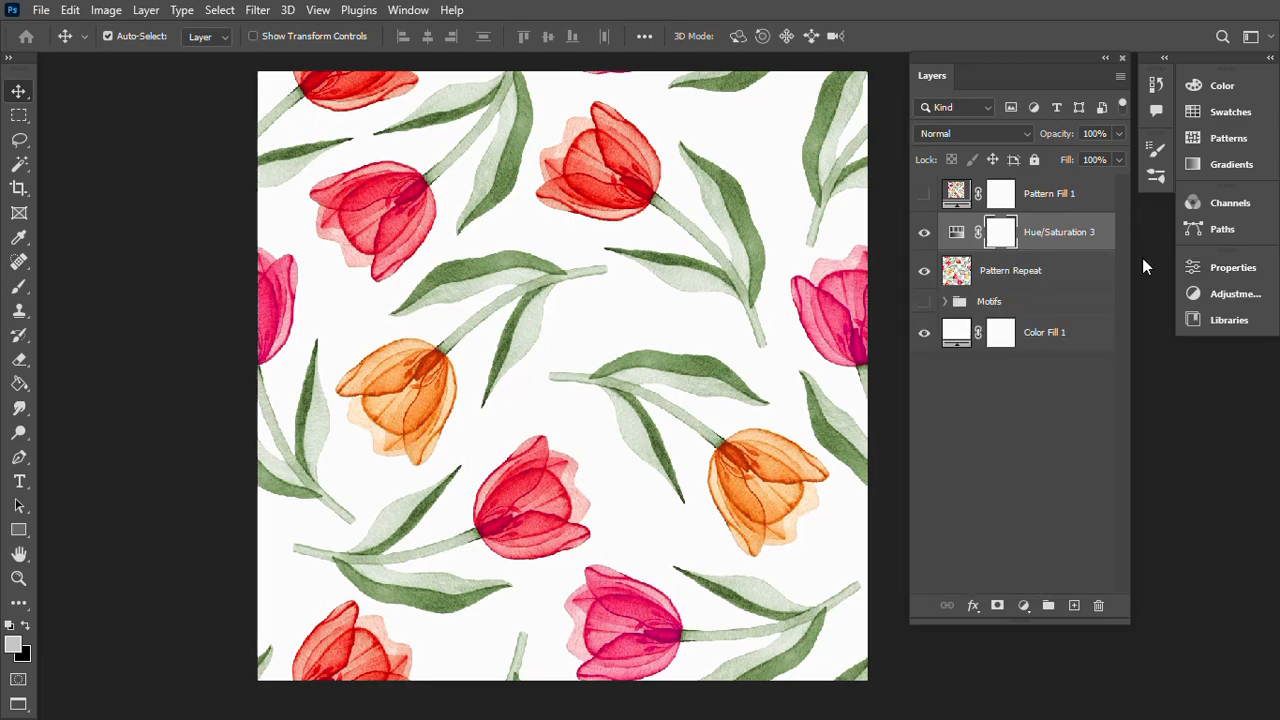
Step: Compare the pattern with and without Hue/Saturation 3 and add another Hue/Saturation adjustment layer directly above the Pattern Repeat layer
left_click(923, 234)
left_click(923, 234)
left_click(1008, 276)
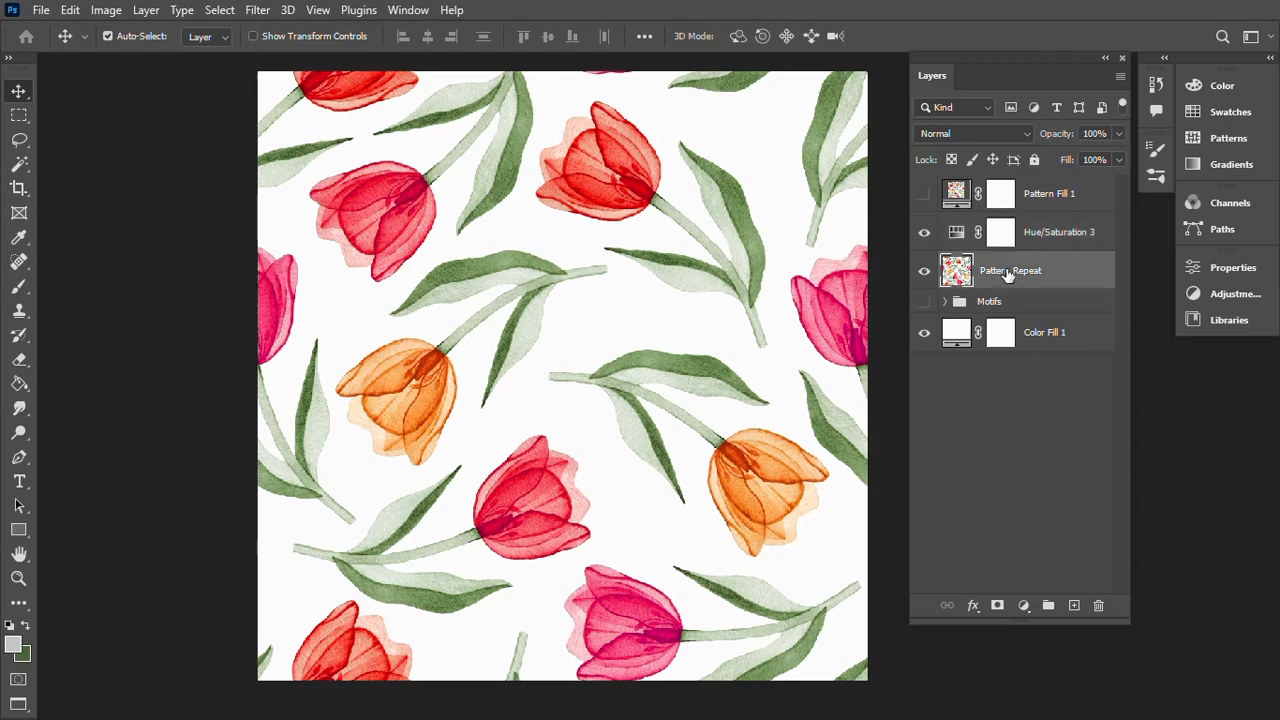
left_click(1211, 295)
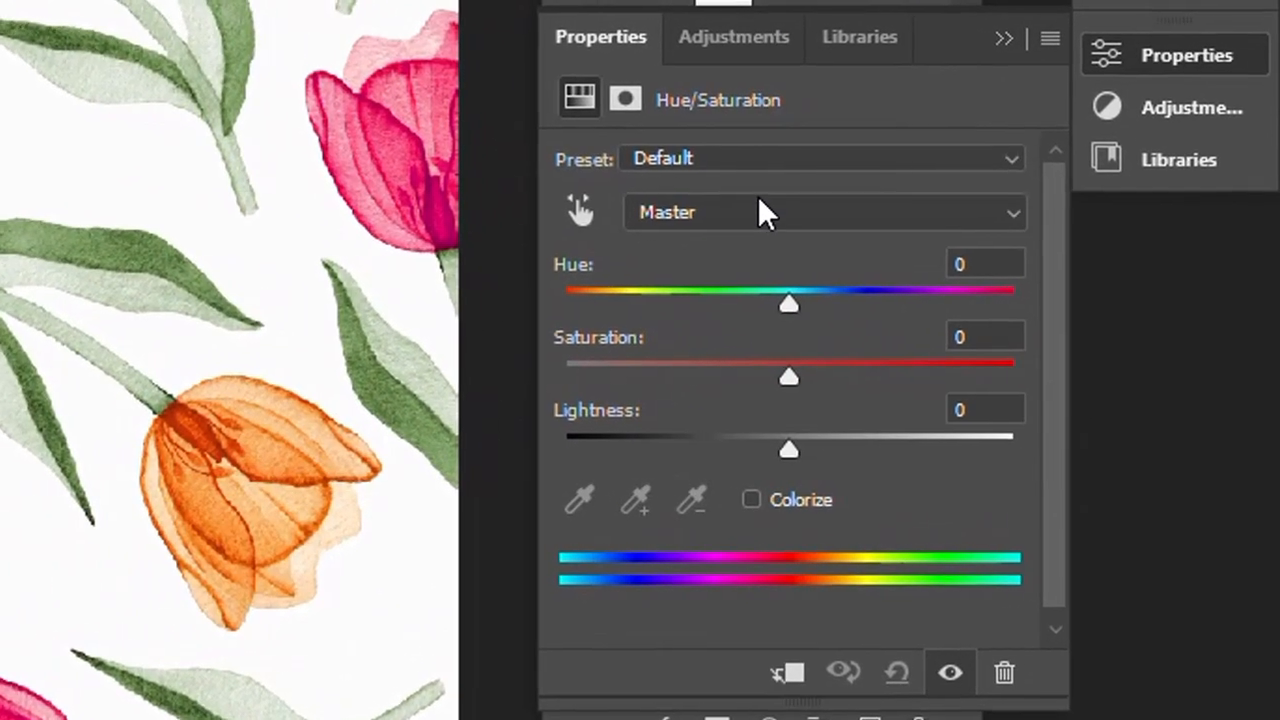
Step: In the new Hue/Saturation layer's Greens range, raise the saturation to about +7, shift the hue slightly toward cooler green and close the settings
left_click(744, 215)
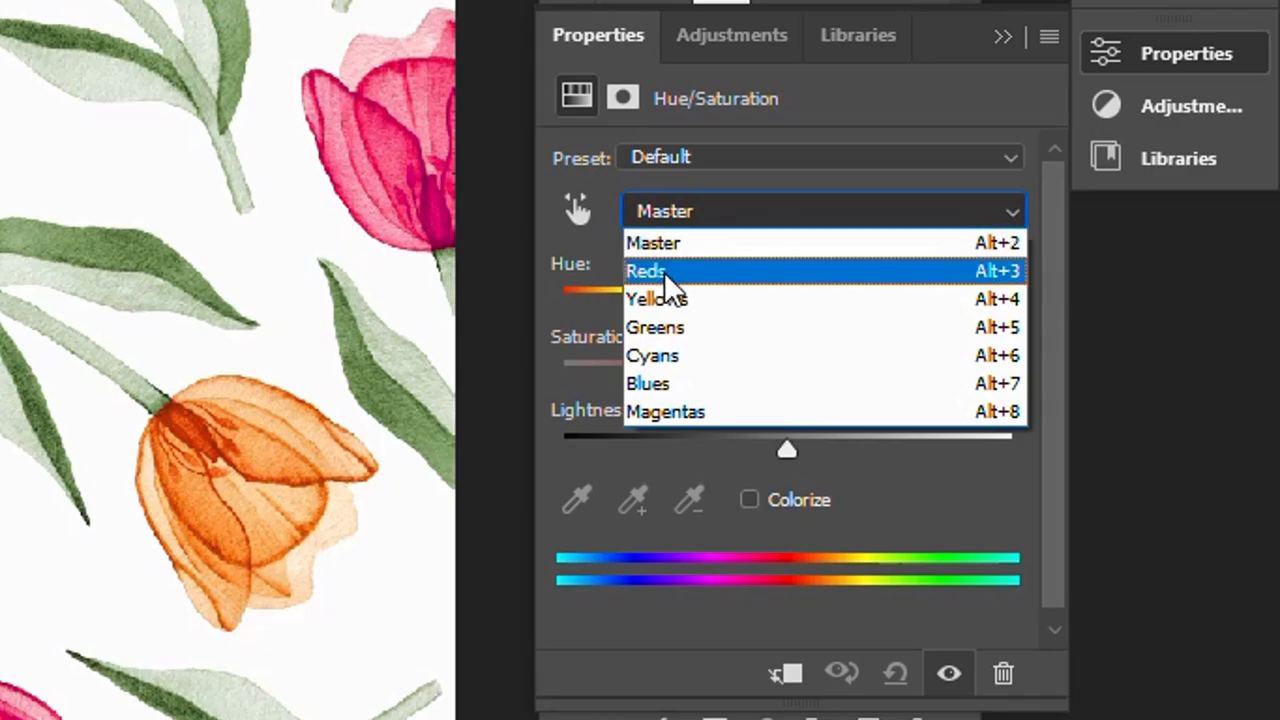
left_click(656, 329)
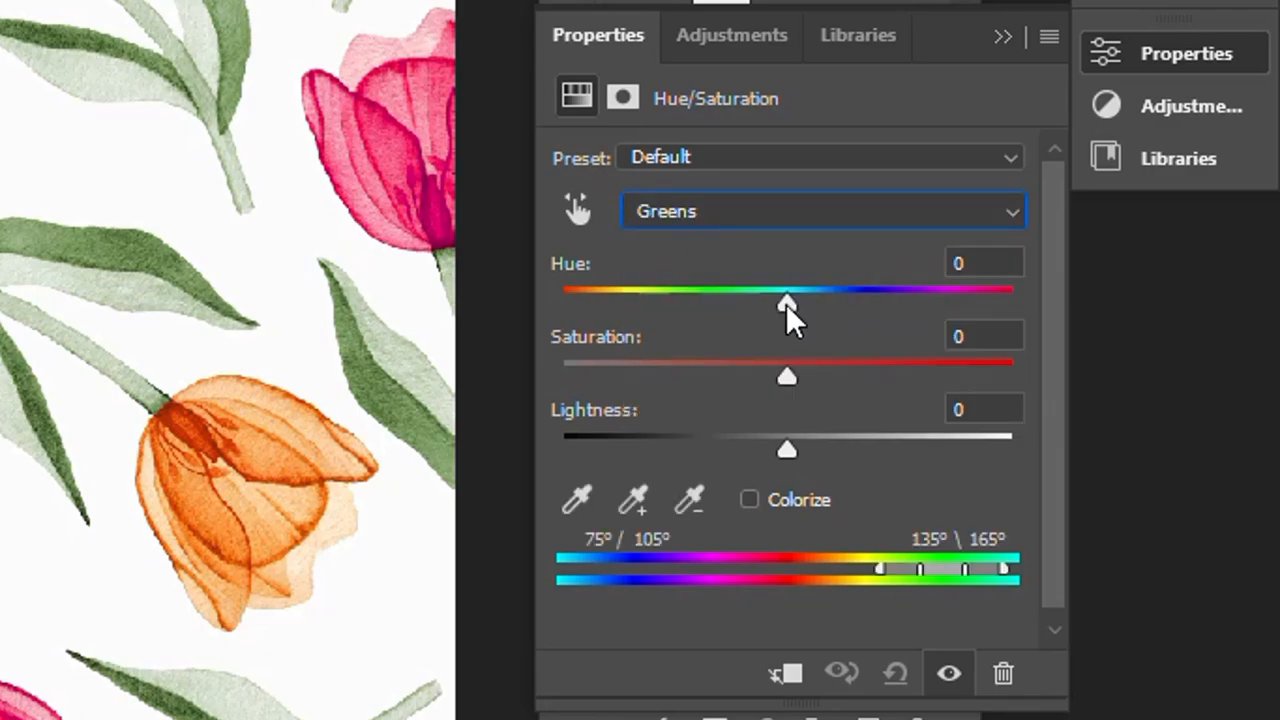
left_click_drag(789, 378, 811, 380)
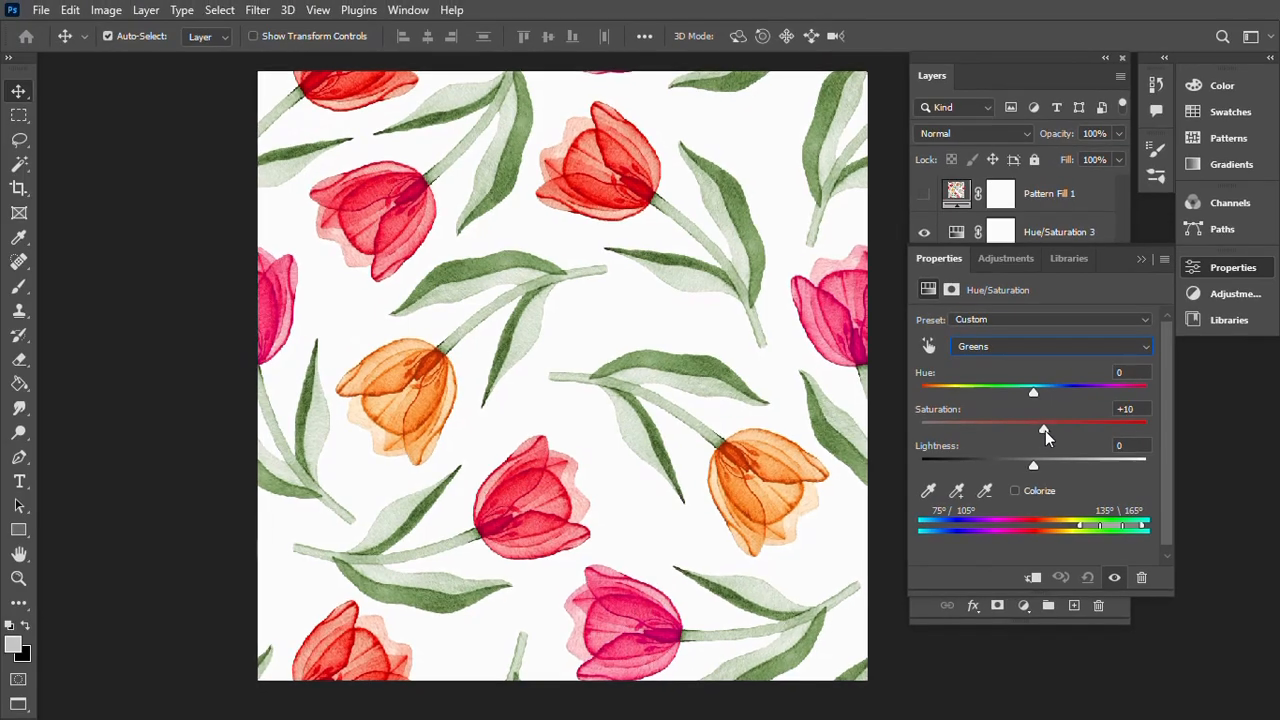
mouse_move(1045, 430)
left_mouse_down()
mouse_move(1105, 432)
mouse_move(990, 430)
mouse_move(1041, 428)
left_mouse_up()
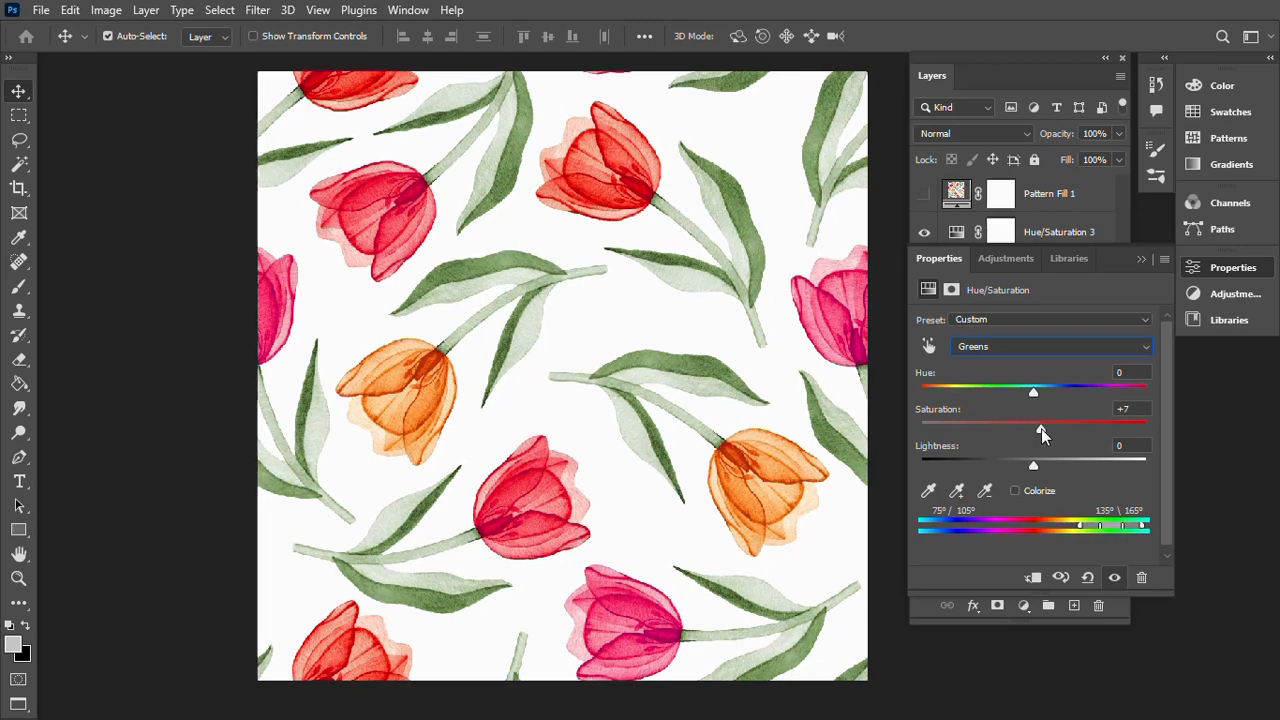
left_click_drag(1034, 392, 1046, 432)
left_click(1139, 259)
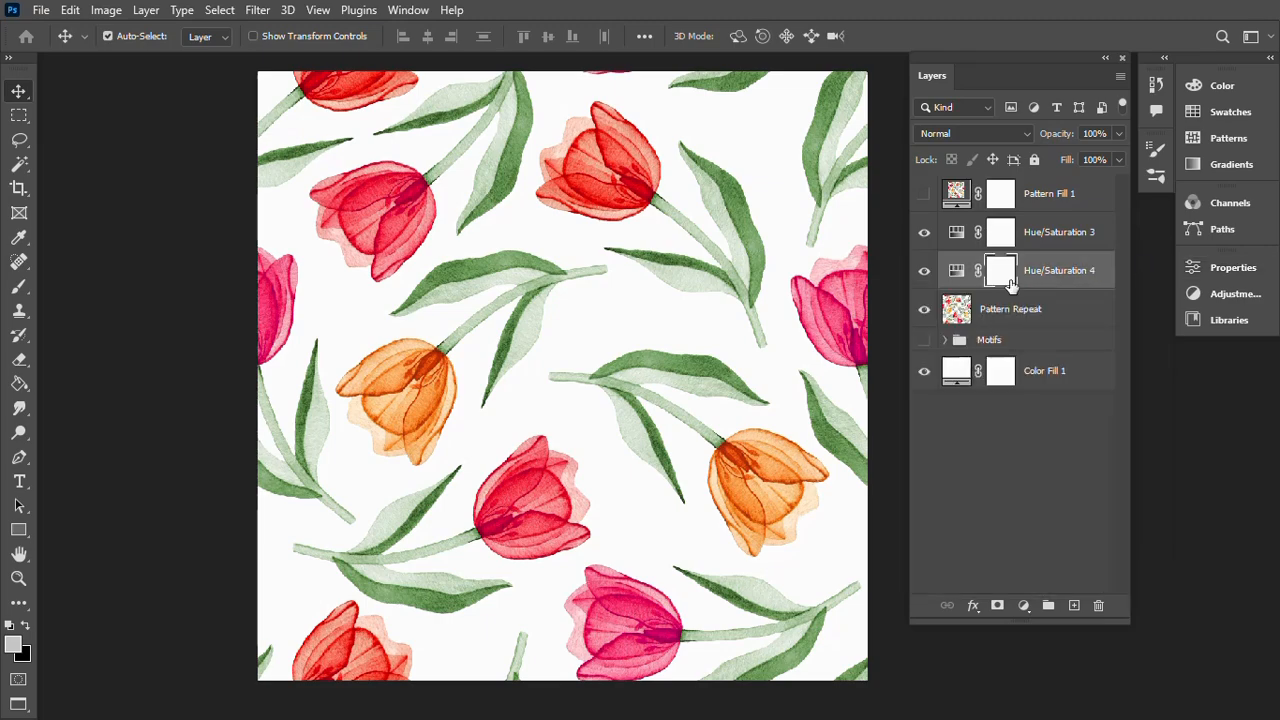
Step: Compare the leaves with and without Hue/Saturation 4, and hide both Hue/Saturation layers and the Color Fill 1 background
left_click(925, 273)
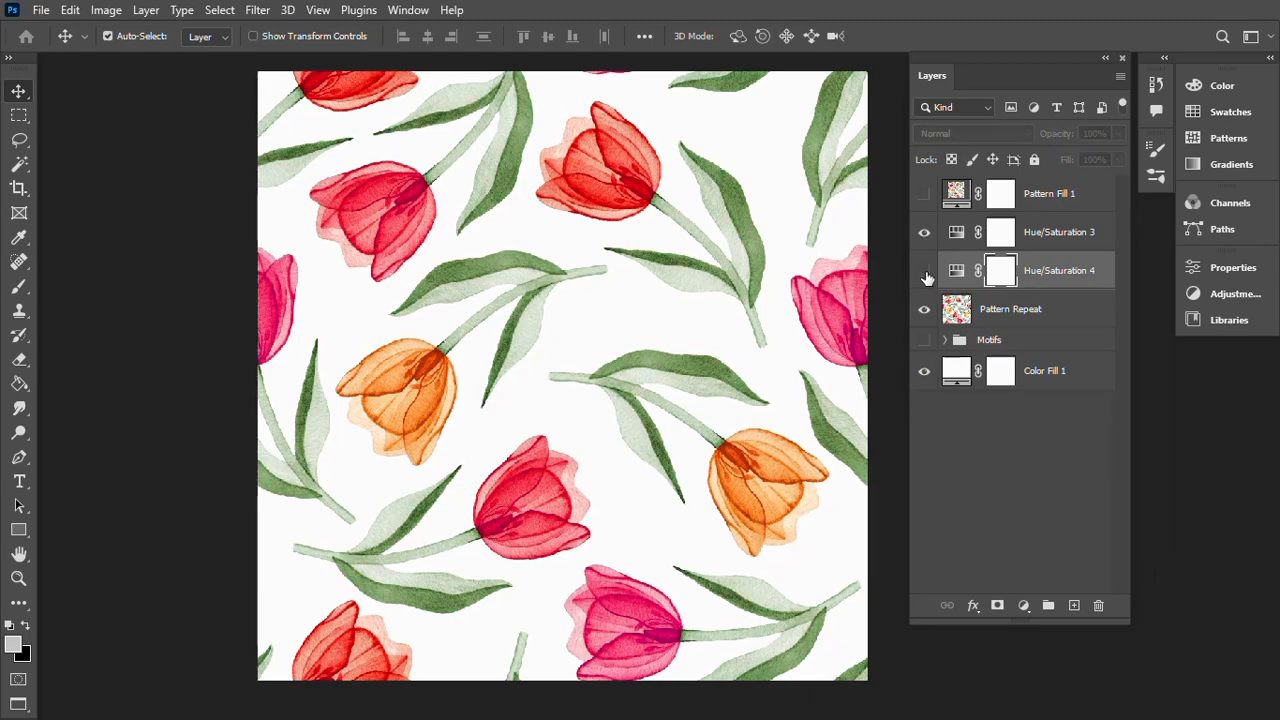
left_click(925, 272)
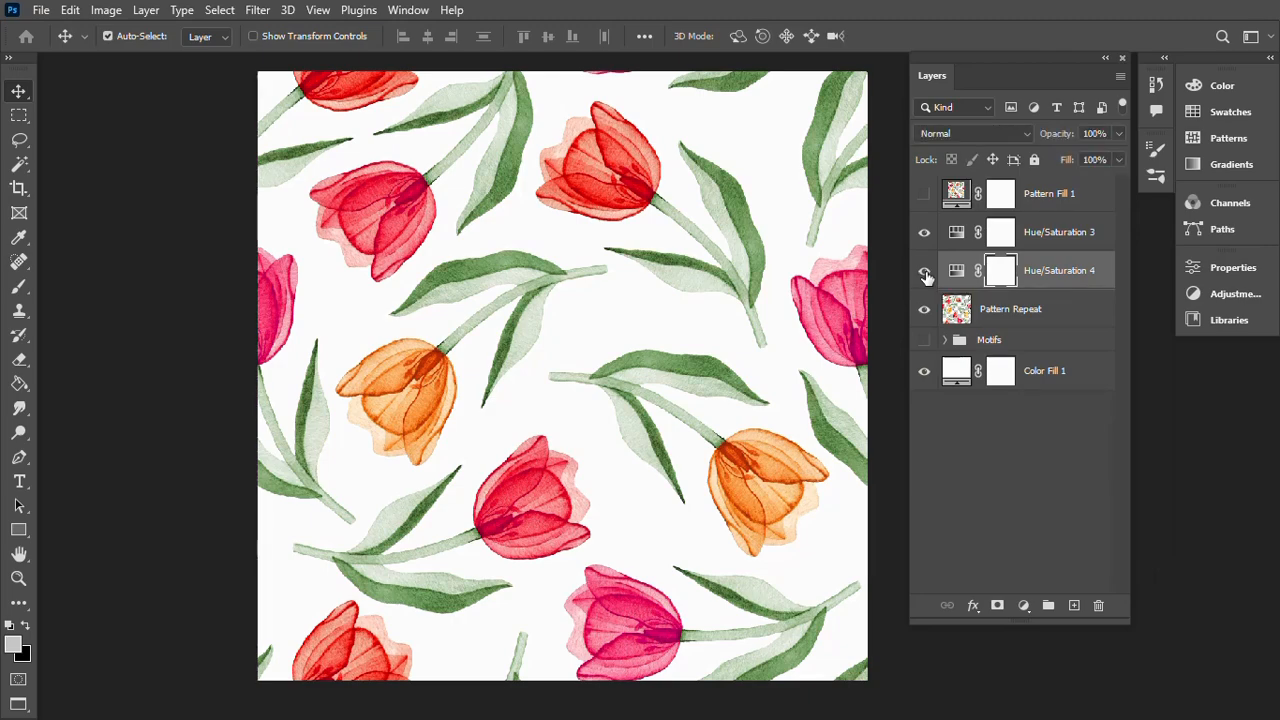
left_click(926, 274)
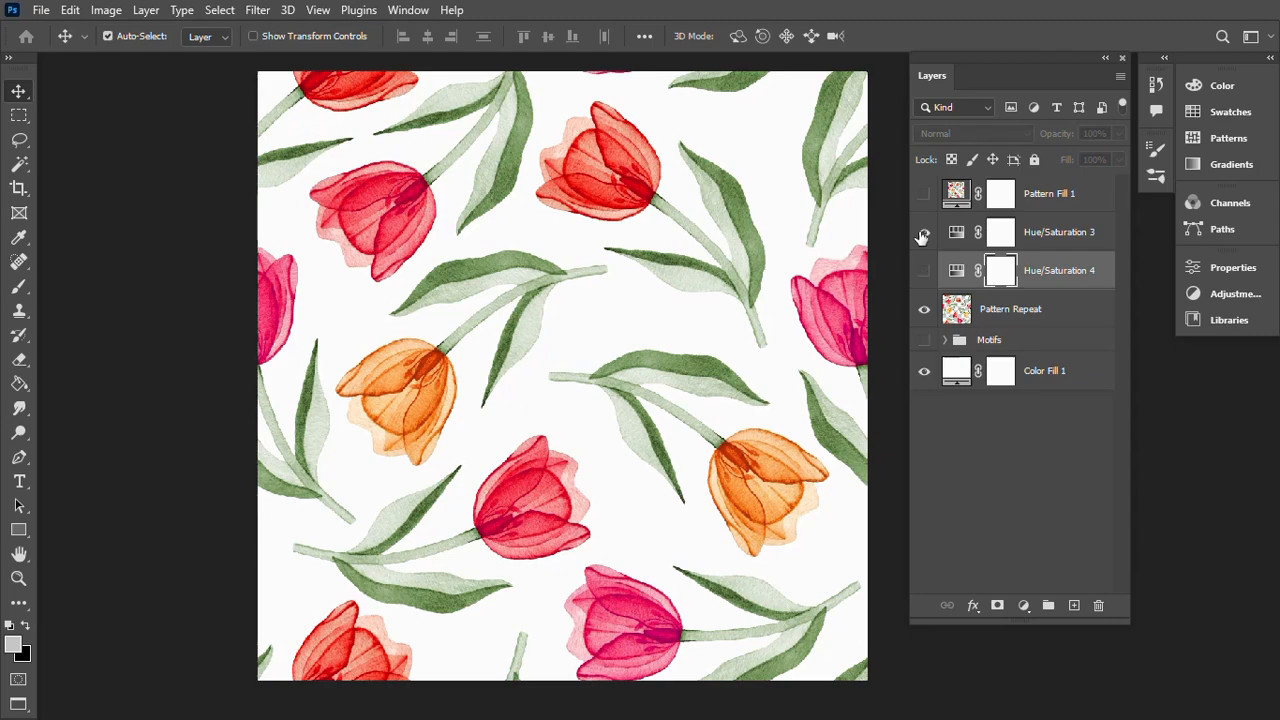
left_click(924, 236)
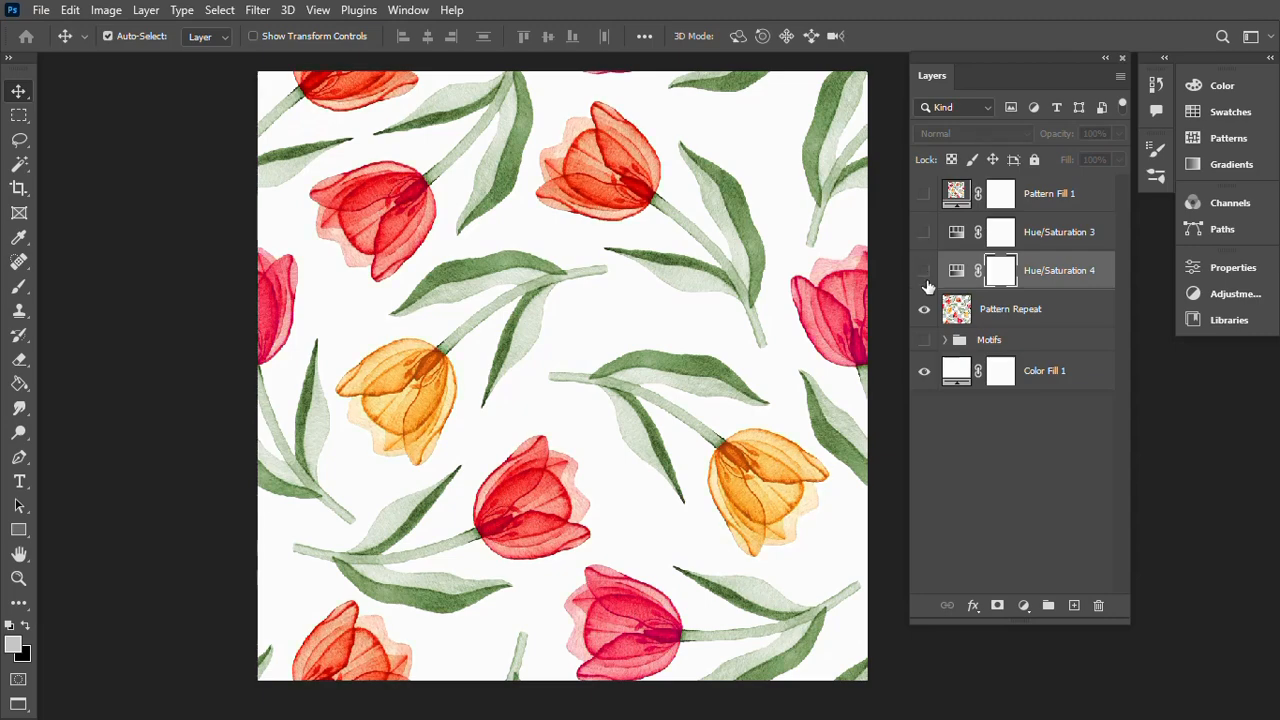
left_click(925, 376)
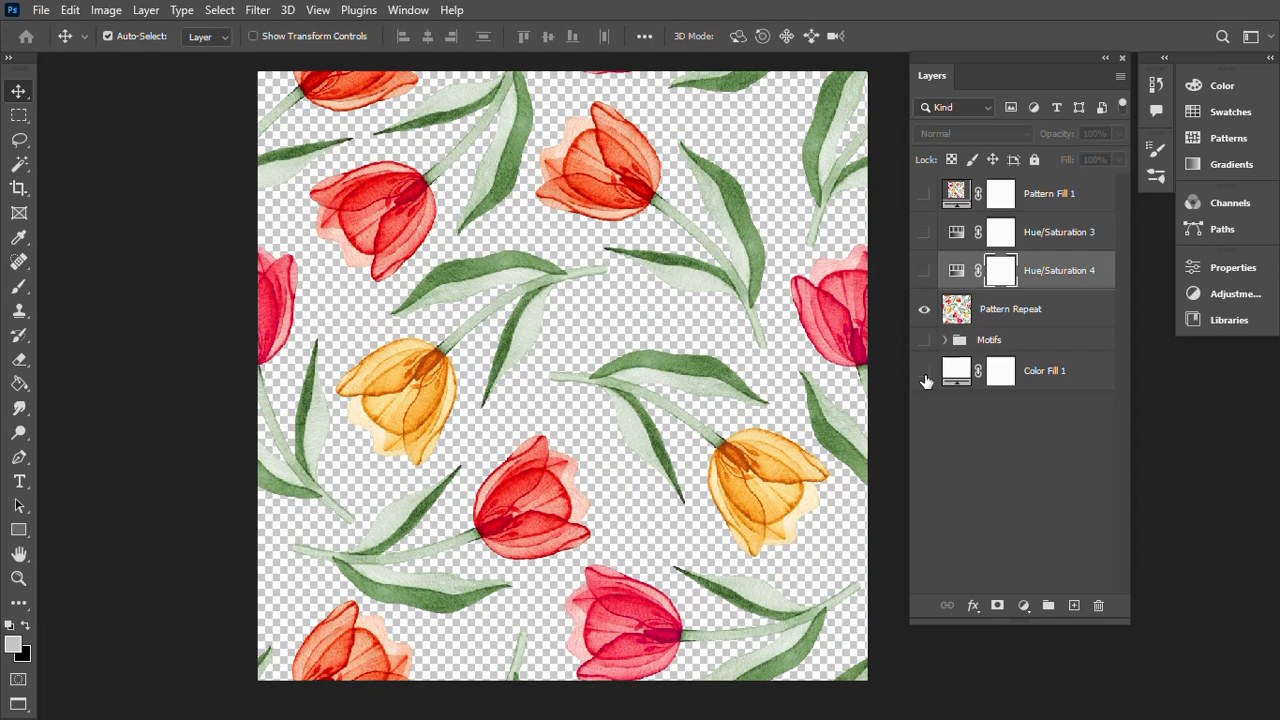
Step: Preview each Hue/Saturation layer separately on the transparent background, leaving Hue/Saturation 4 shown, and show the Color Fill 1 layer again
left_click(926, 274)
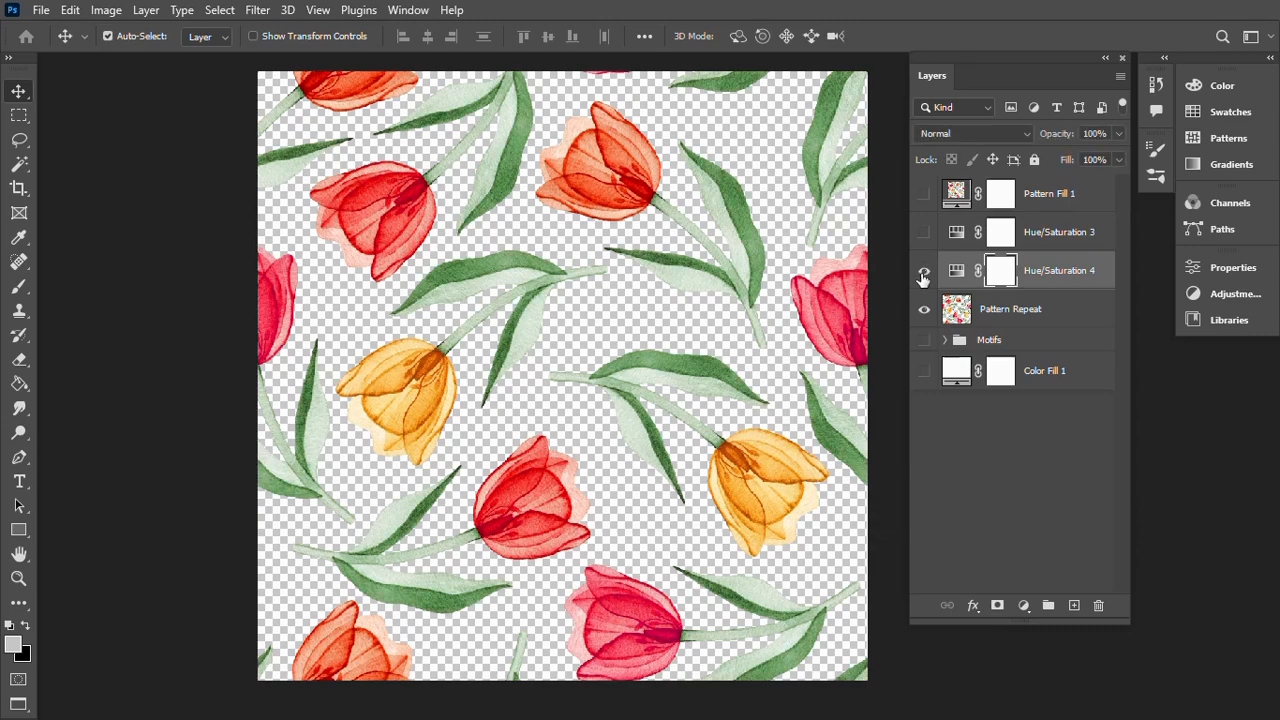
left_click(923, 276)
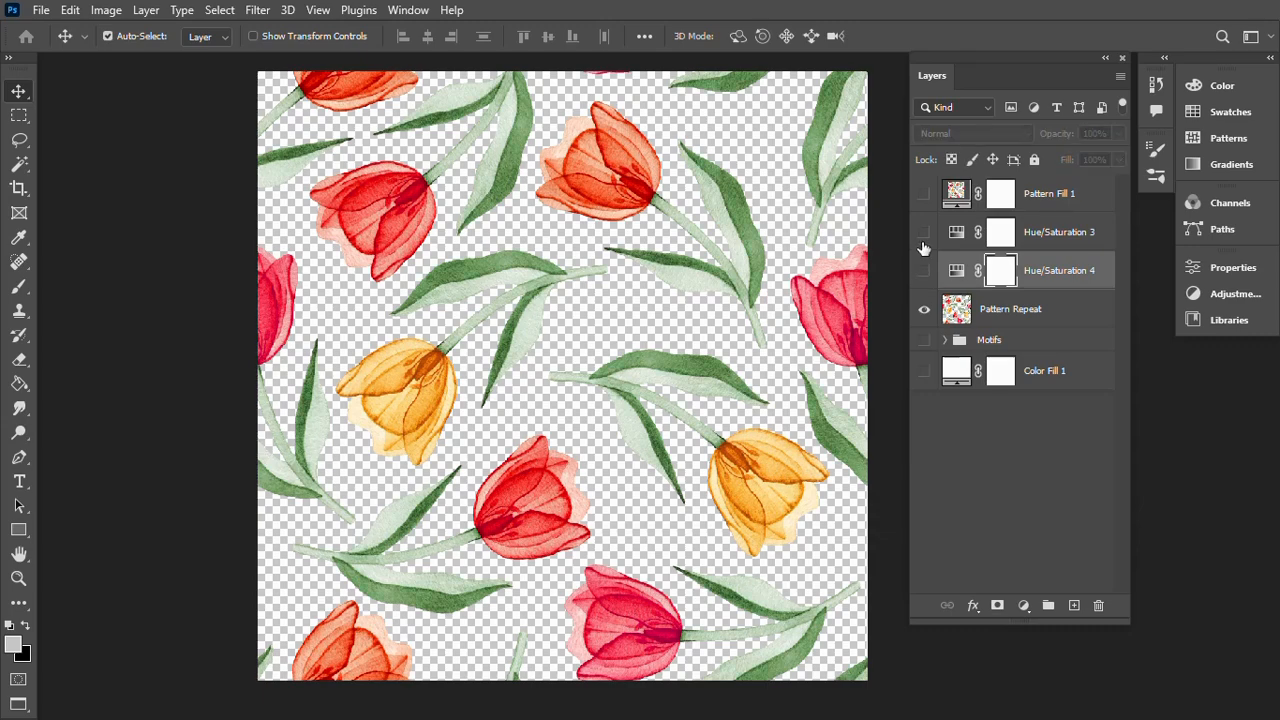
left_click(924, 233)
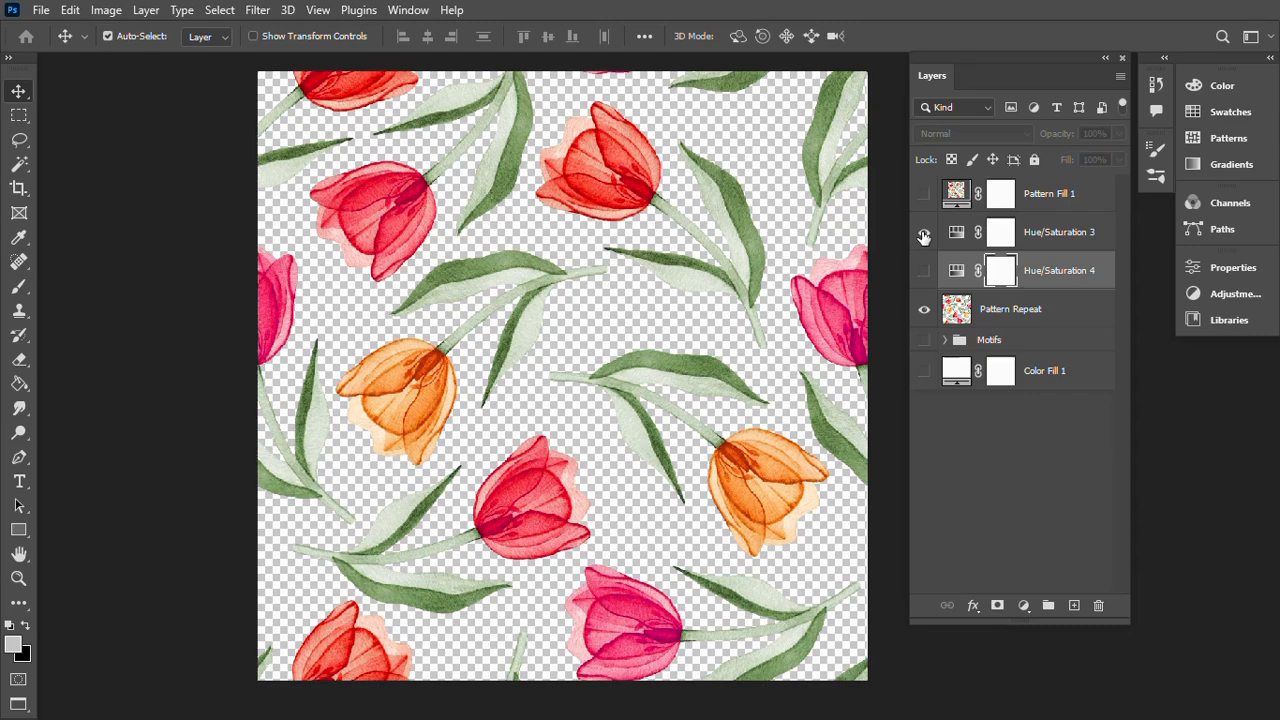
left_click(924, 233)
left_click(924, 272)
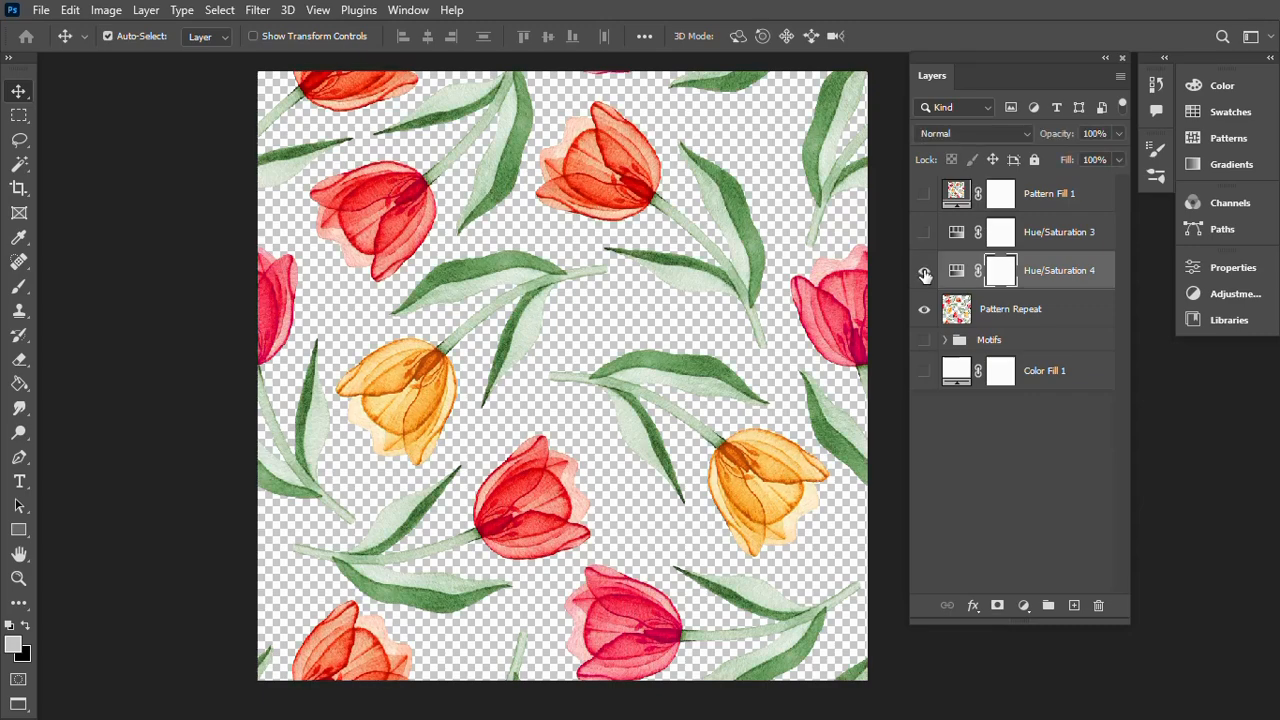
left_click(924, 272)
left_click(924, 272)
left_click(924, 371)
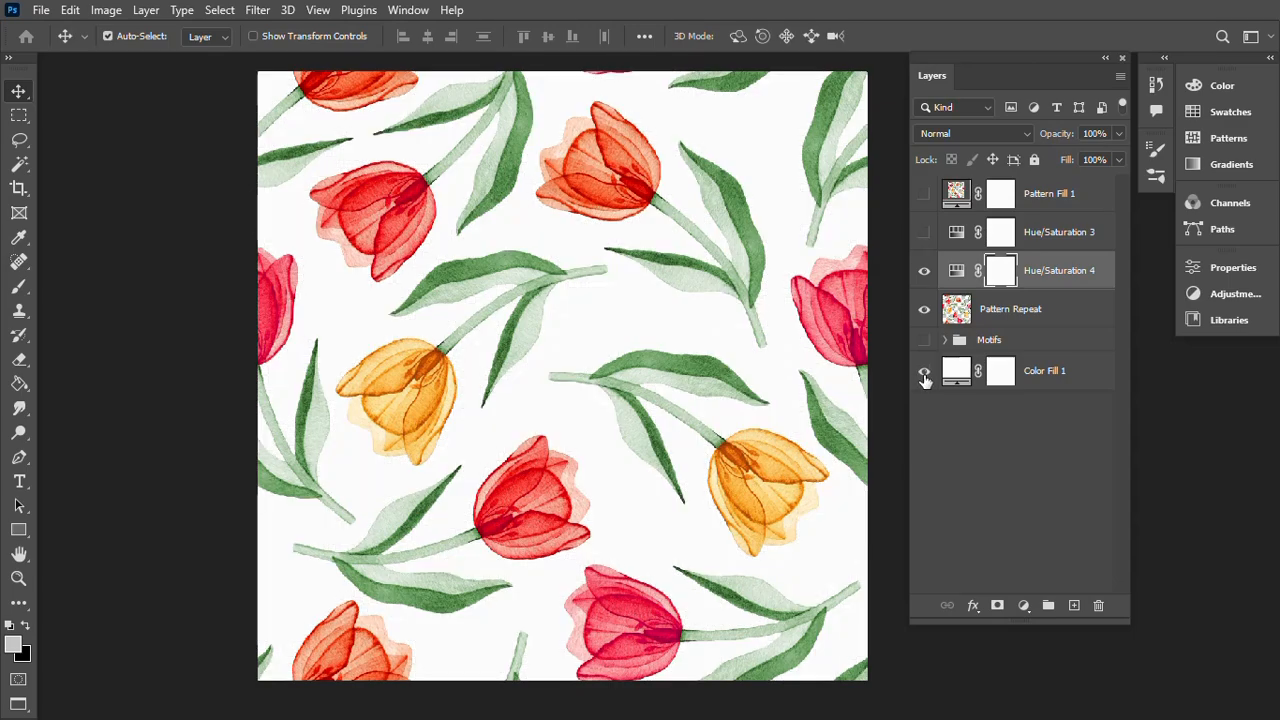